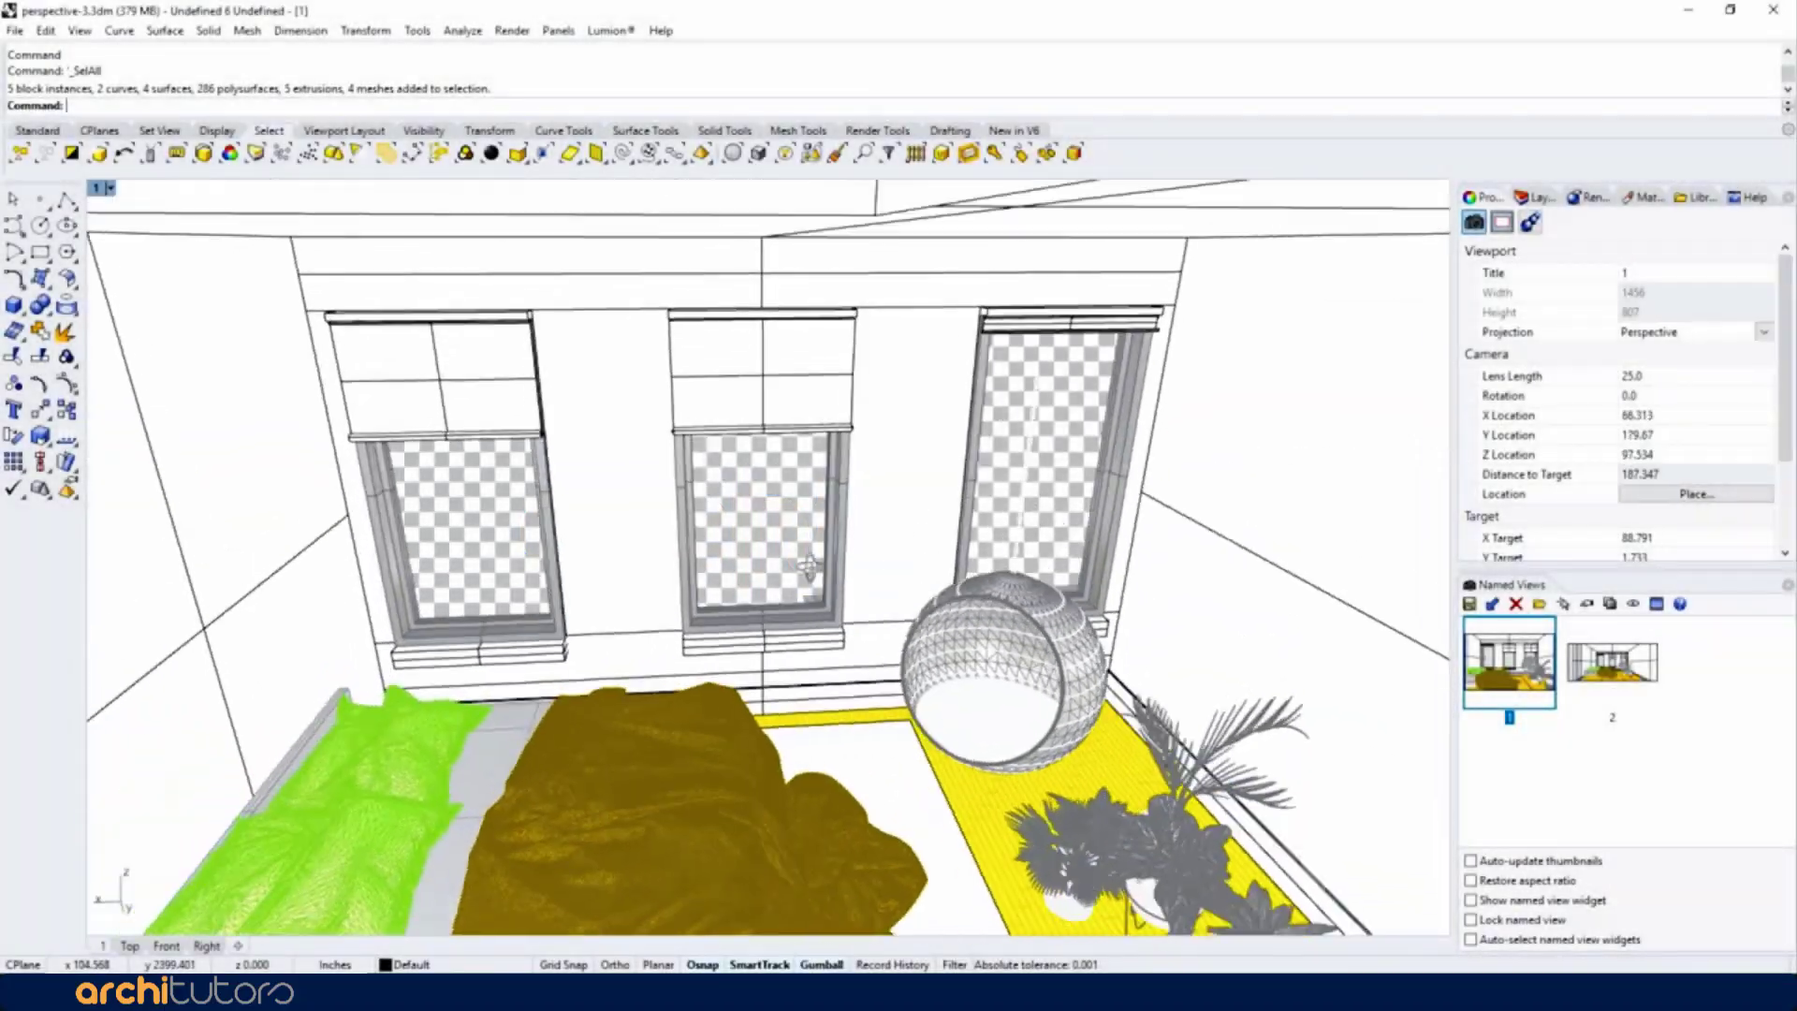
# Orbit to face the windows straight on, select all objects, and run Make2D with default options
pyautogui.moveTo(806, 567); pyautogui.dragTo(775, 580)
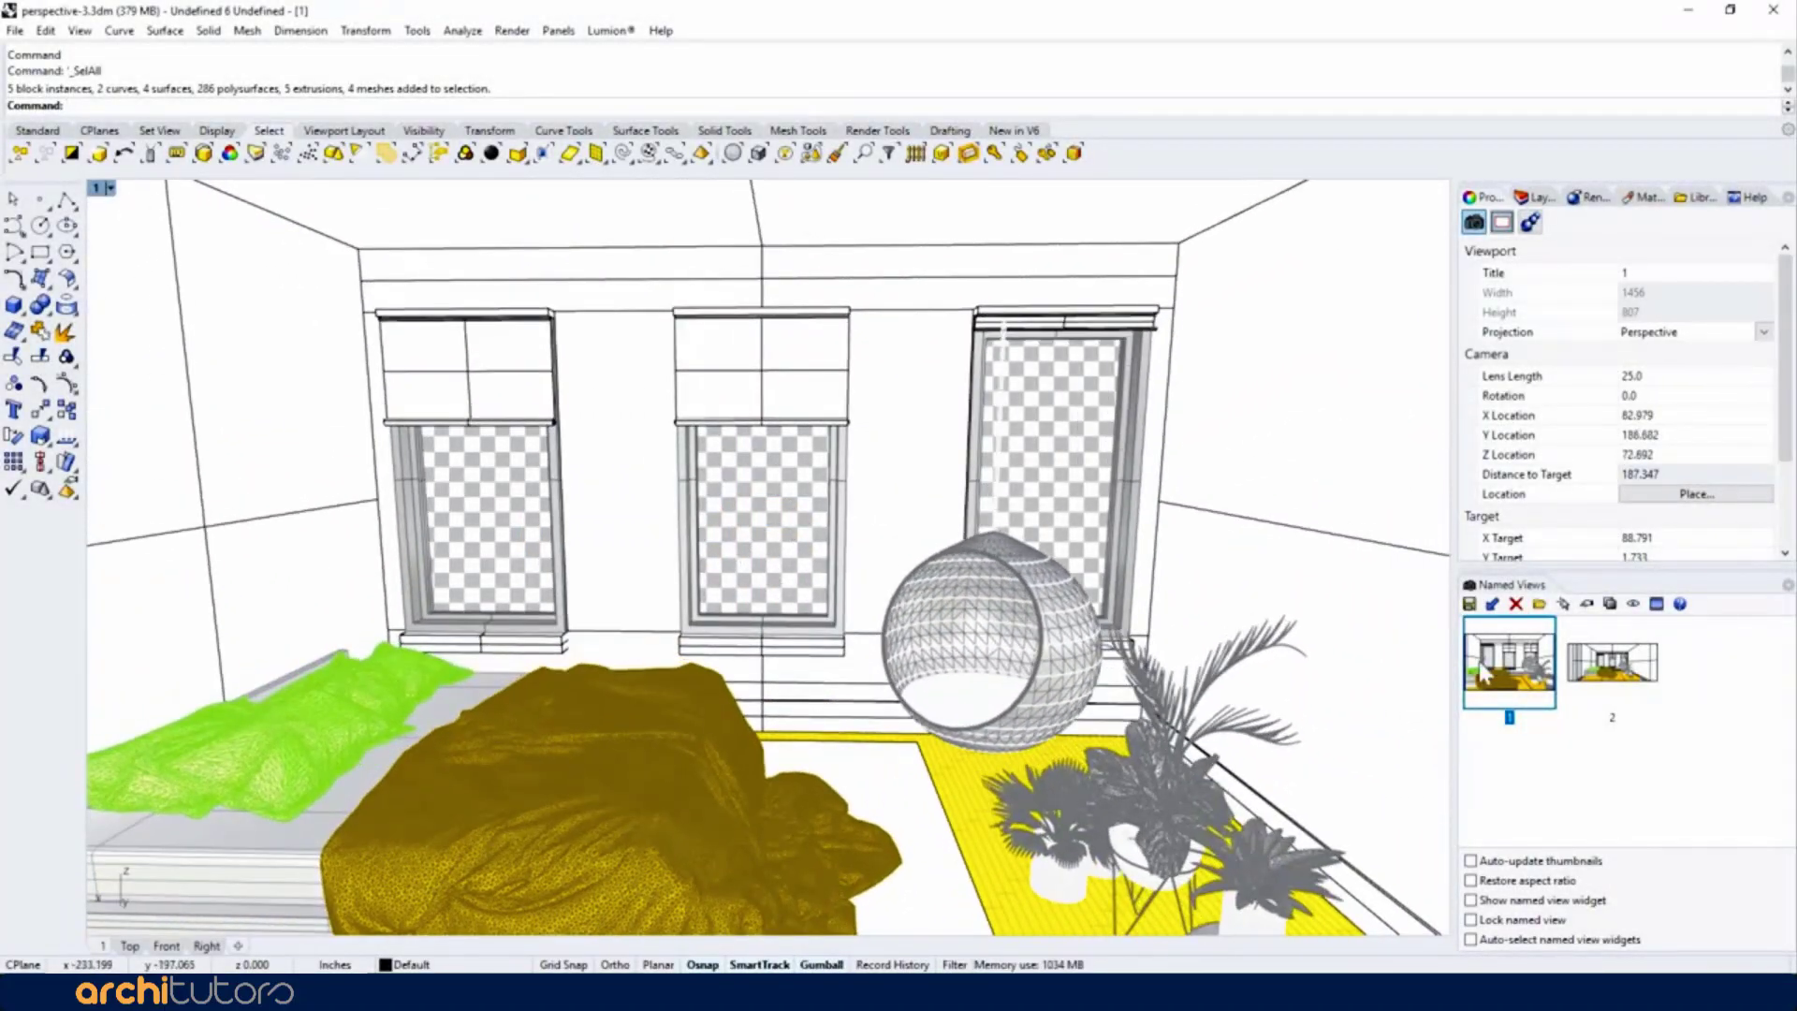
pyautogui.write('SelAll')
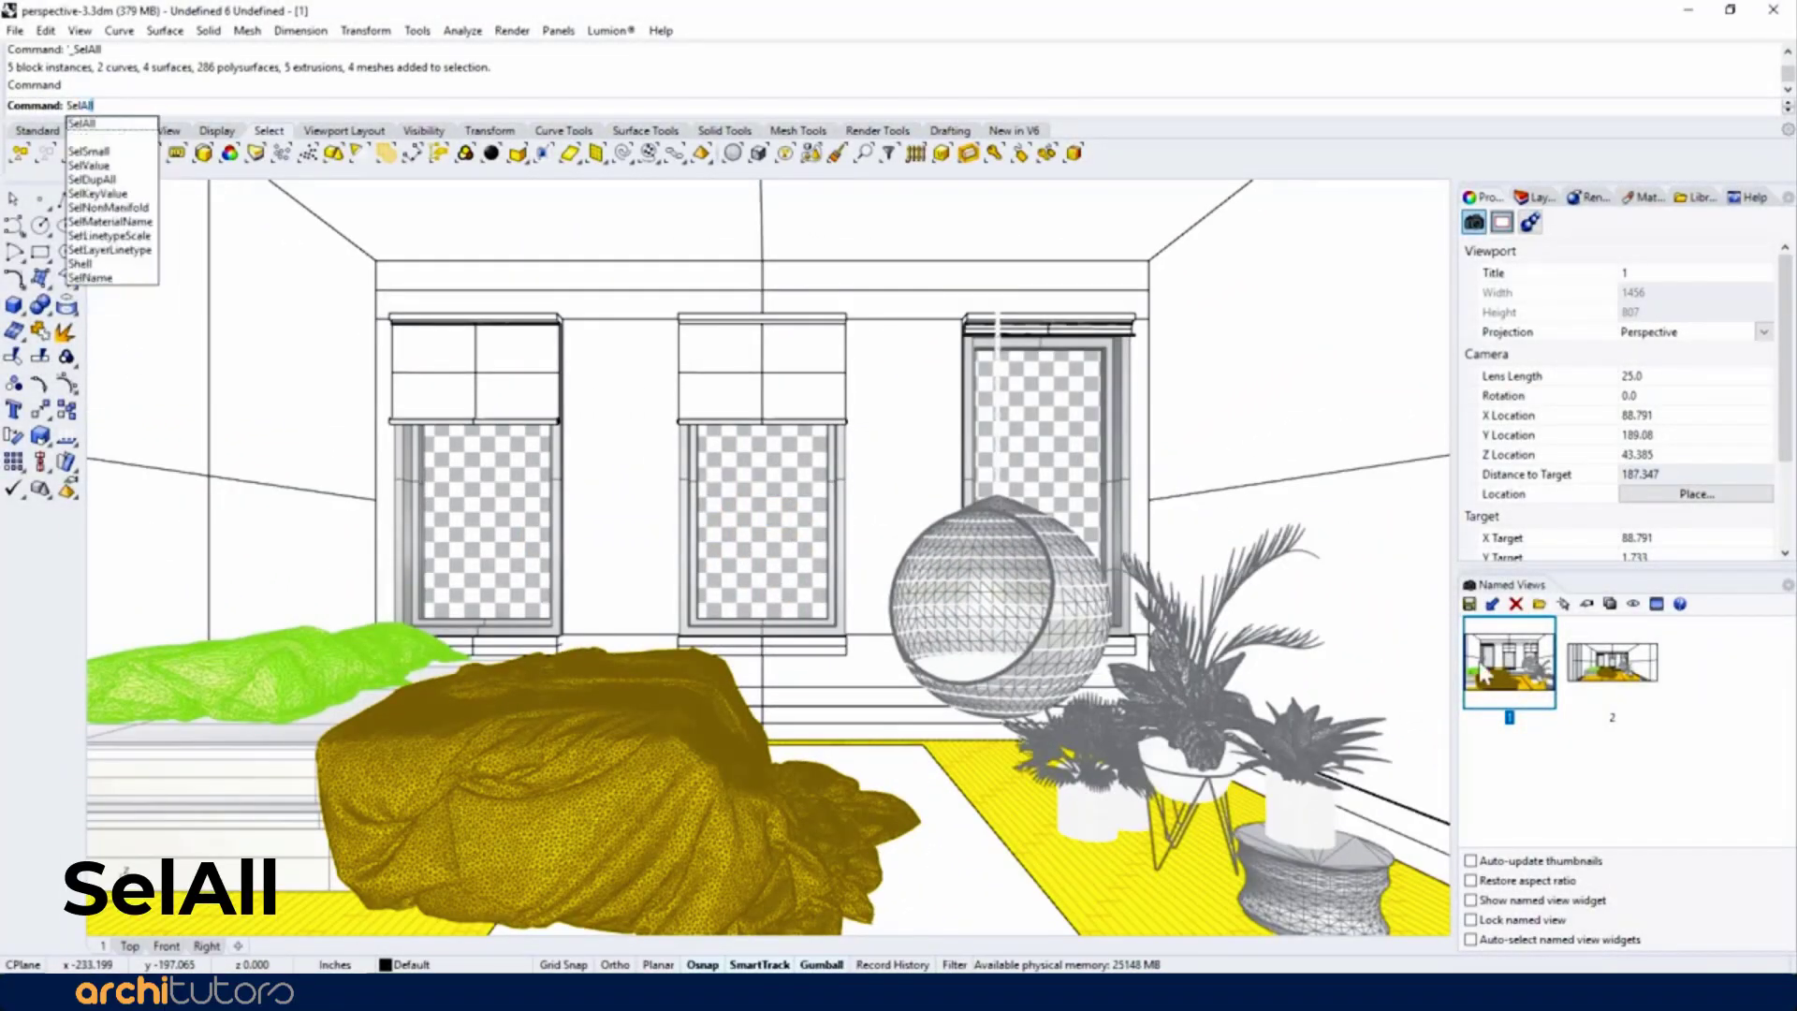
pyautogui.press('Return')
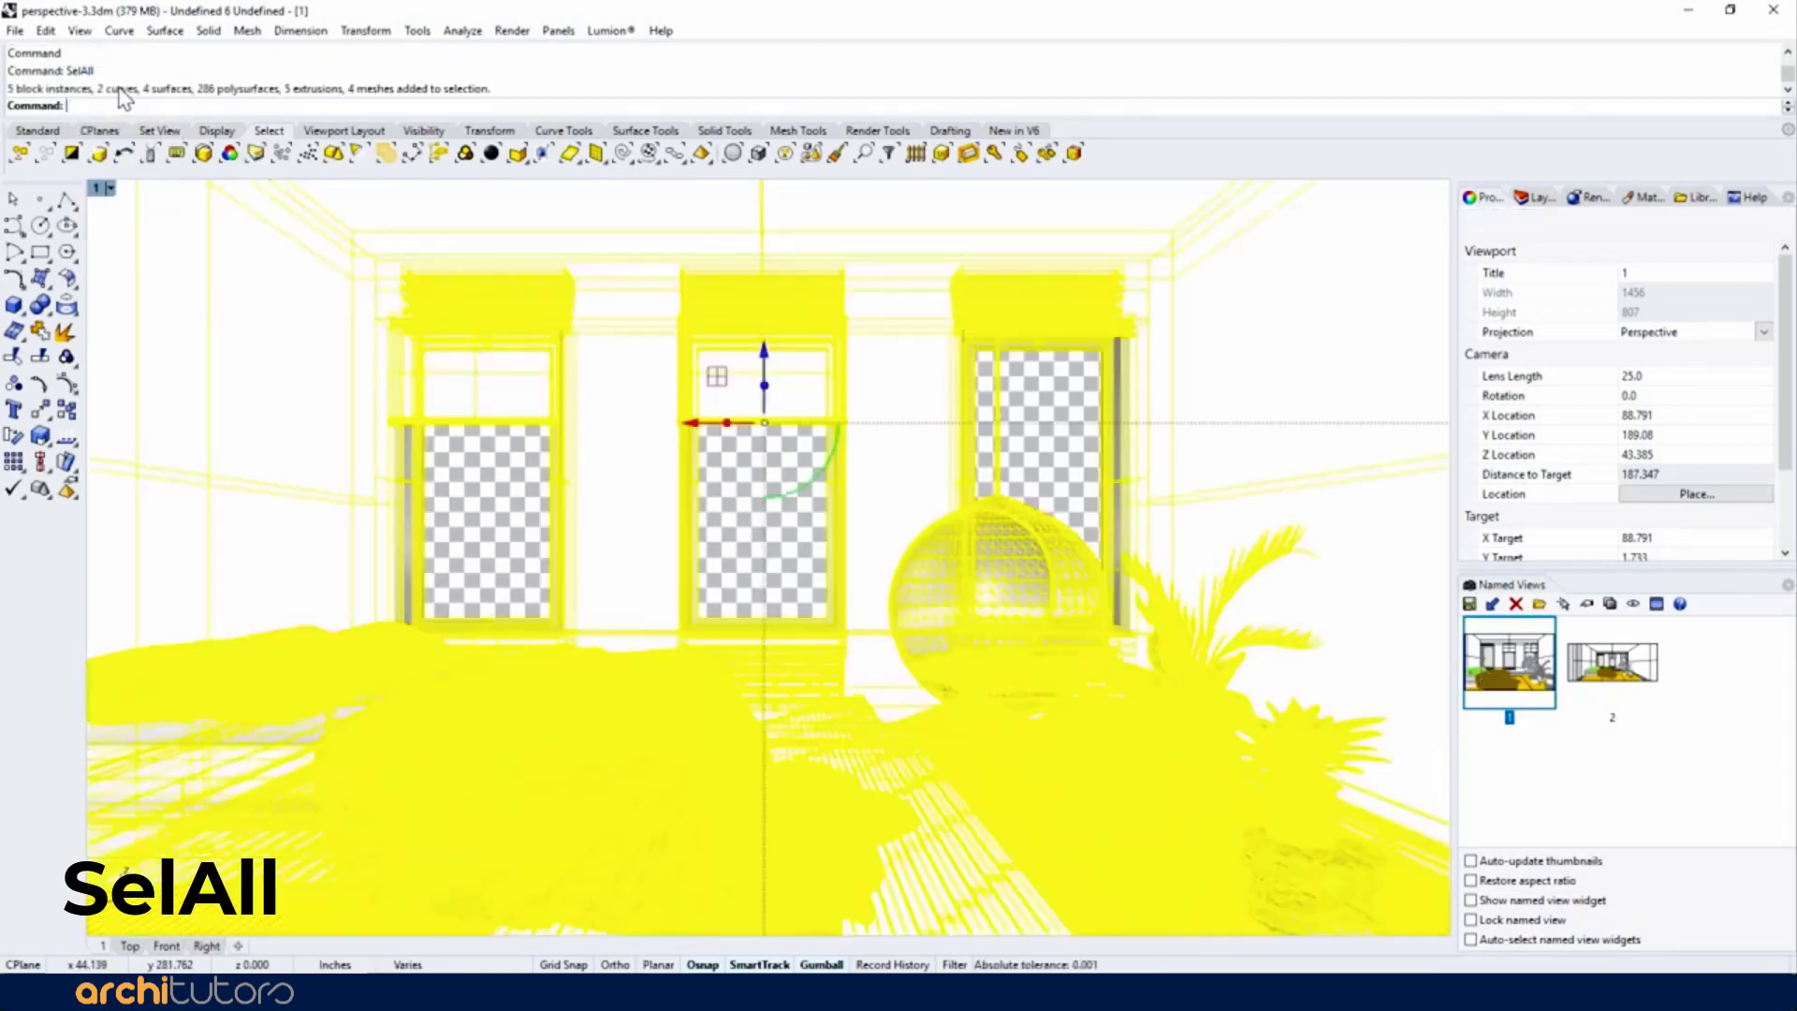
pyautogui.write('Make2D')
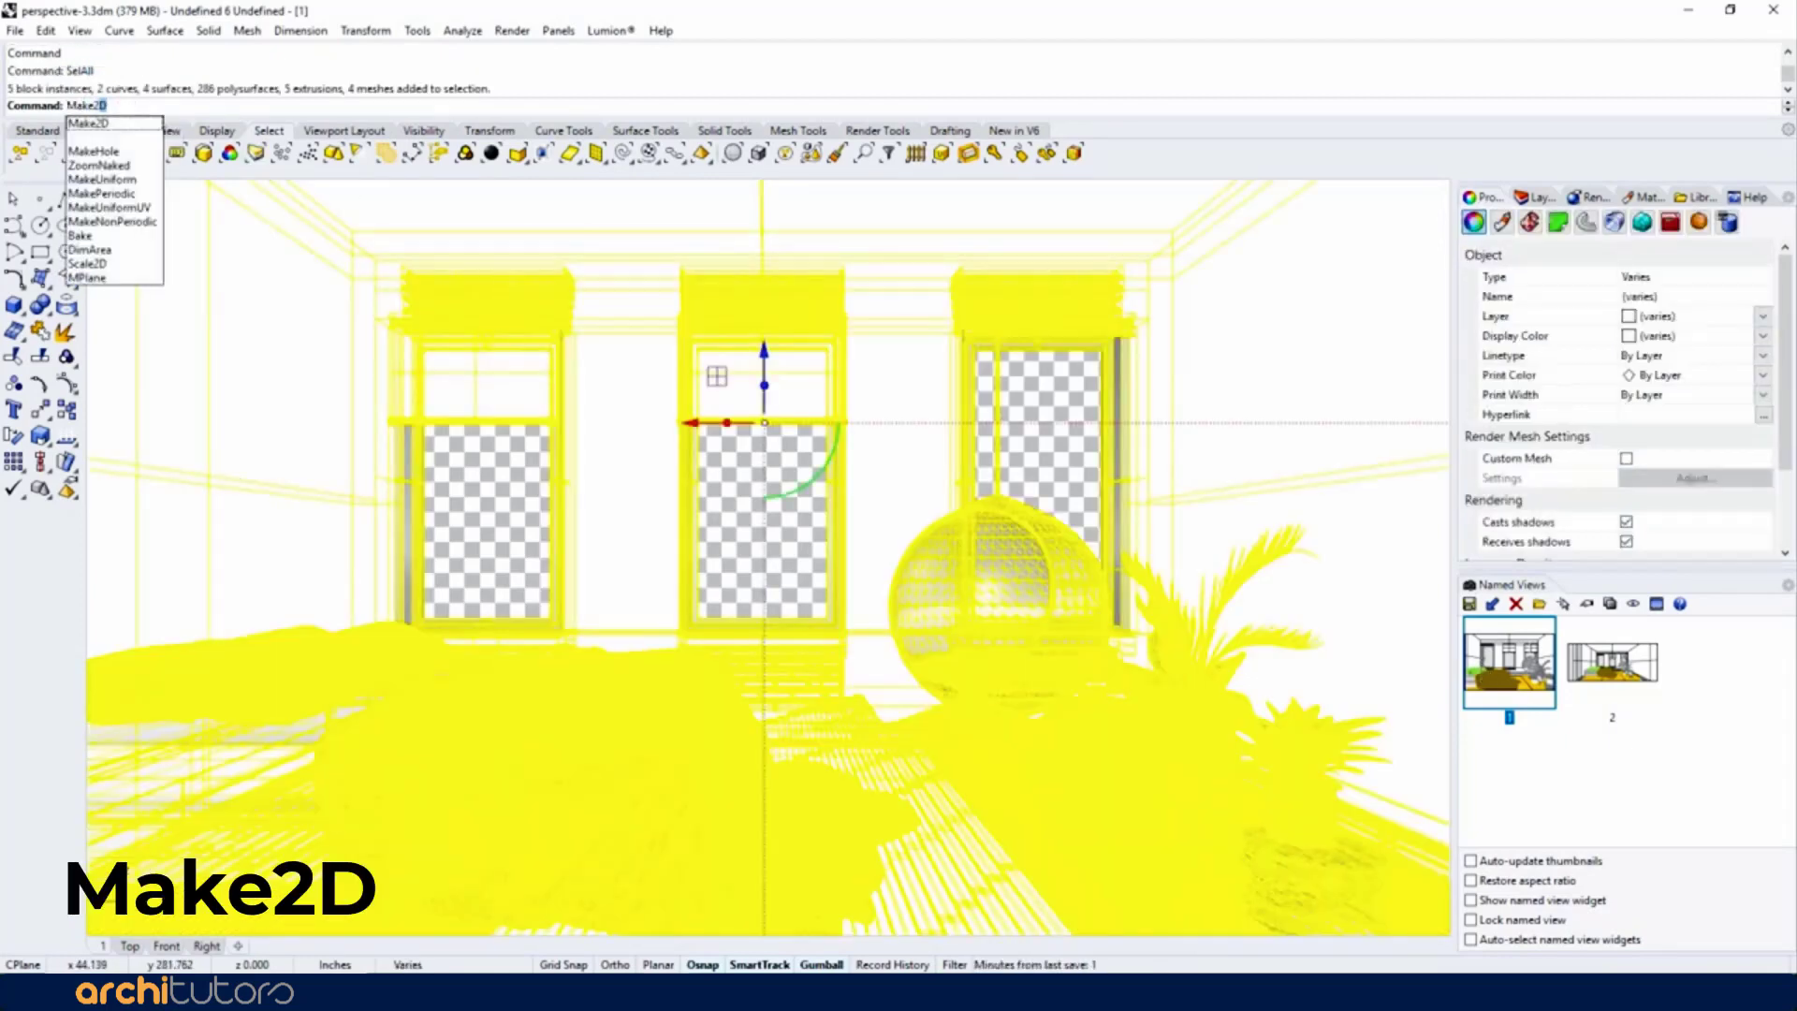
pyautogui.press('Return')
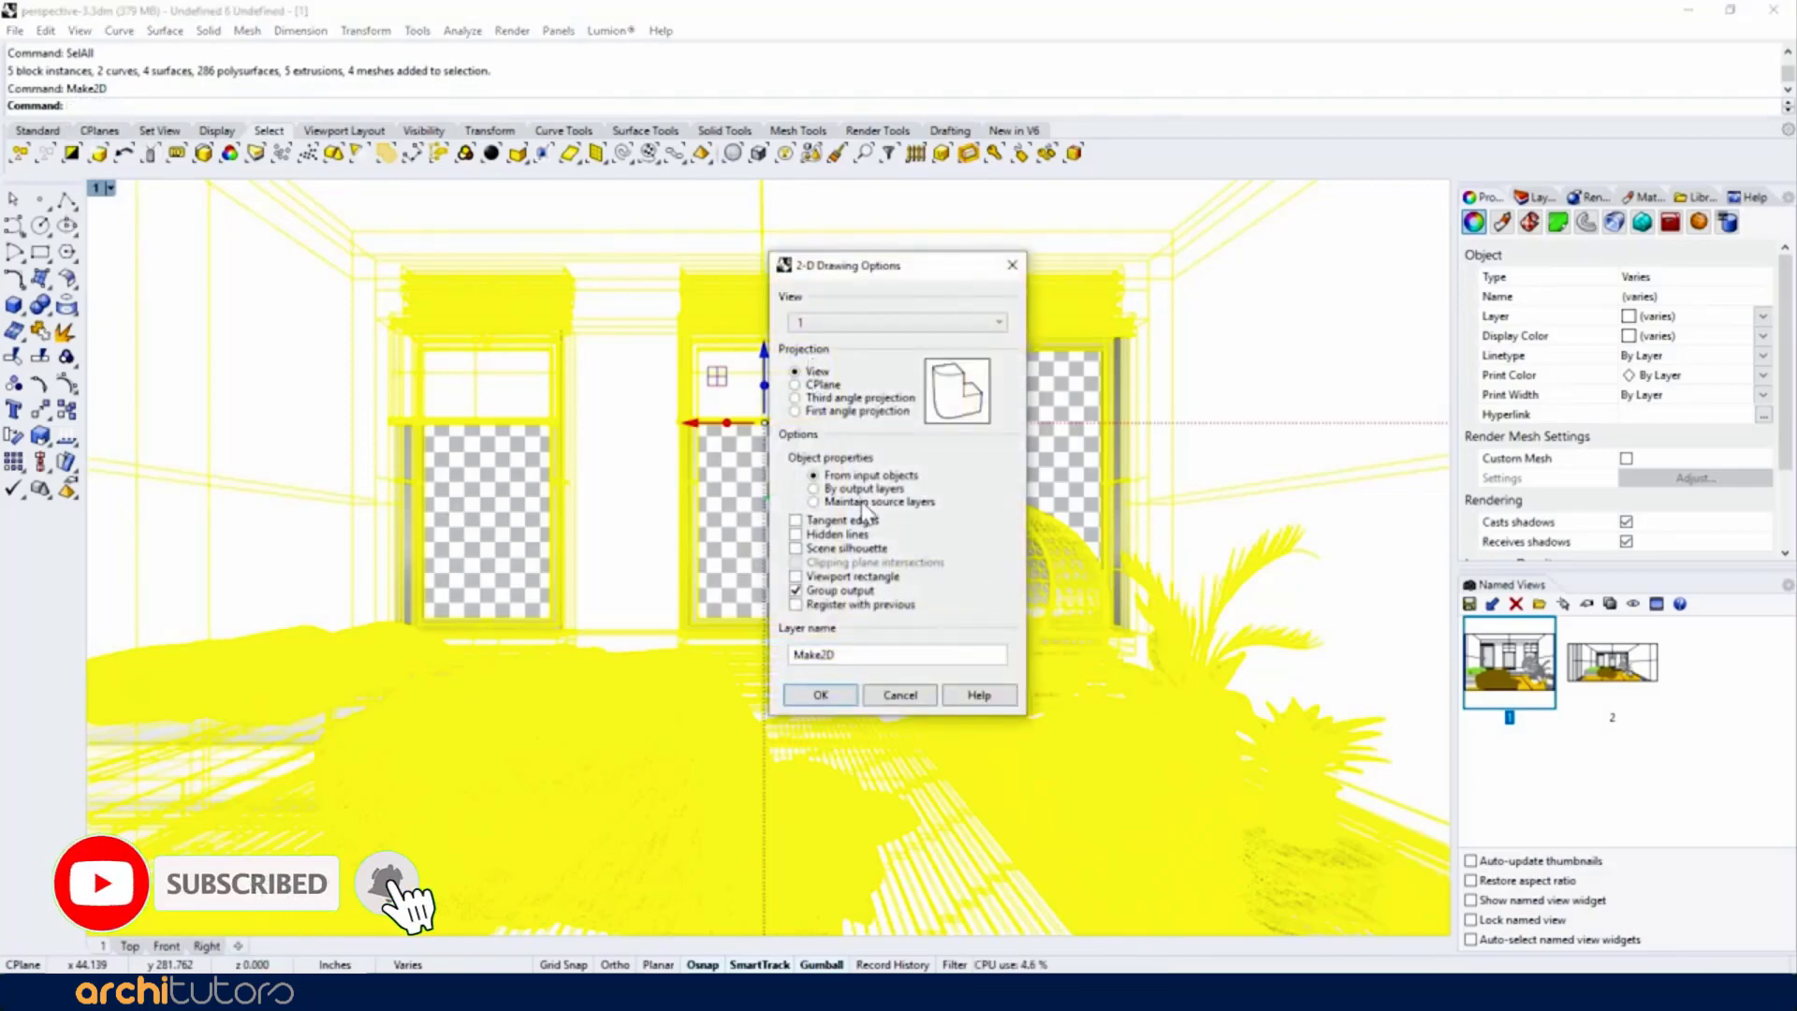
pyautogui.click(823, 697)
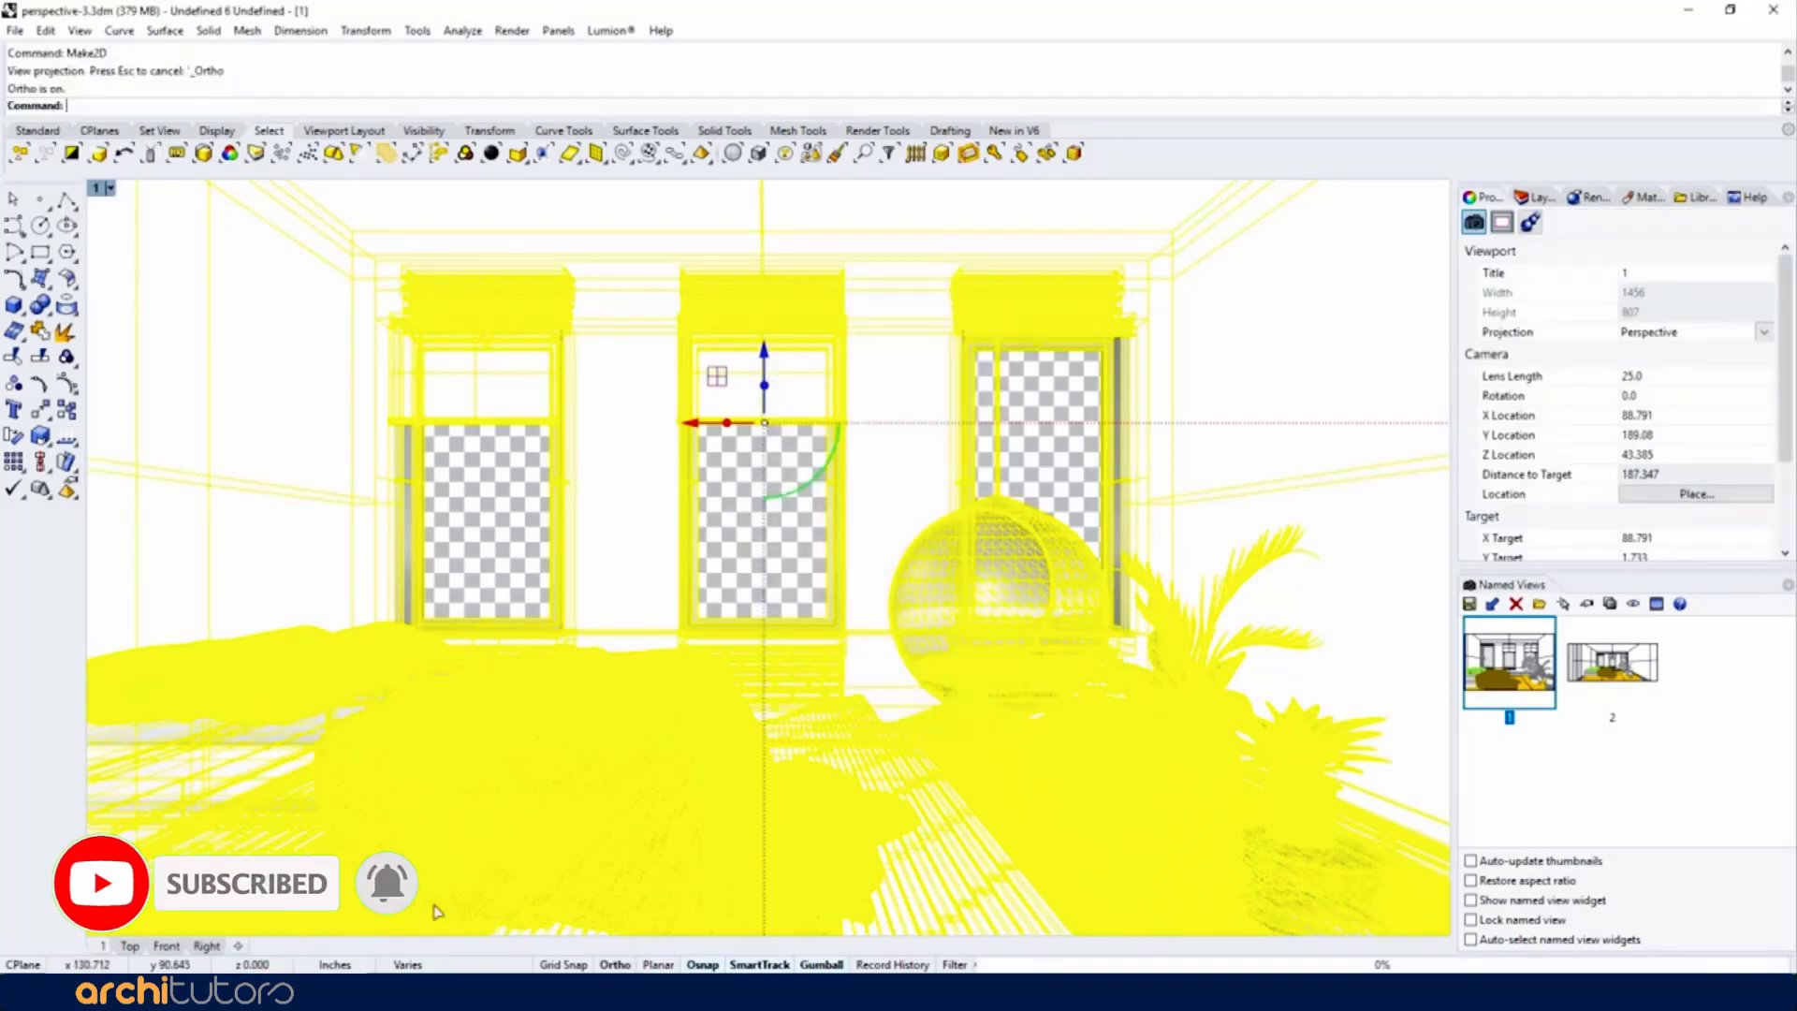
# In Top view, move the Make2D drawing right of the floor plan and window-select it
pyautogui.click(113, 188)
pyautogui.moveTo(140, 543)
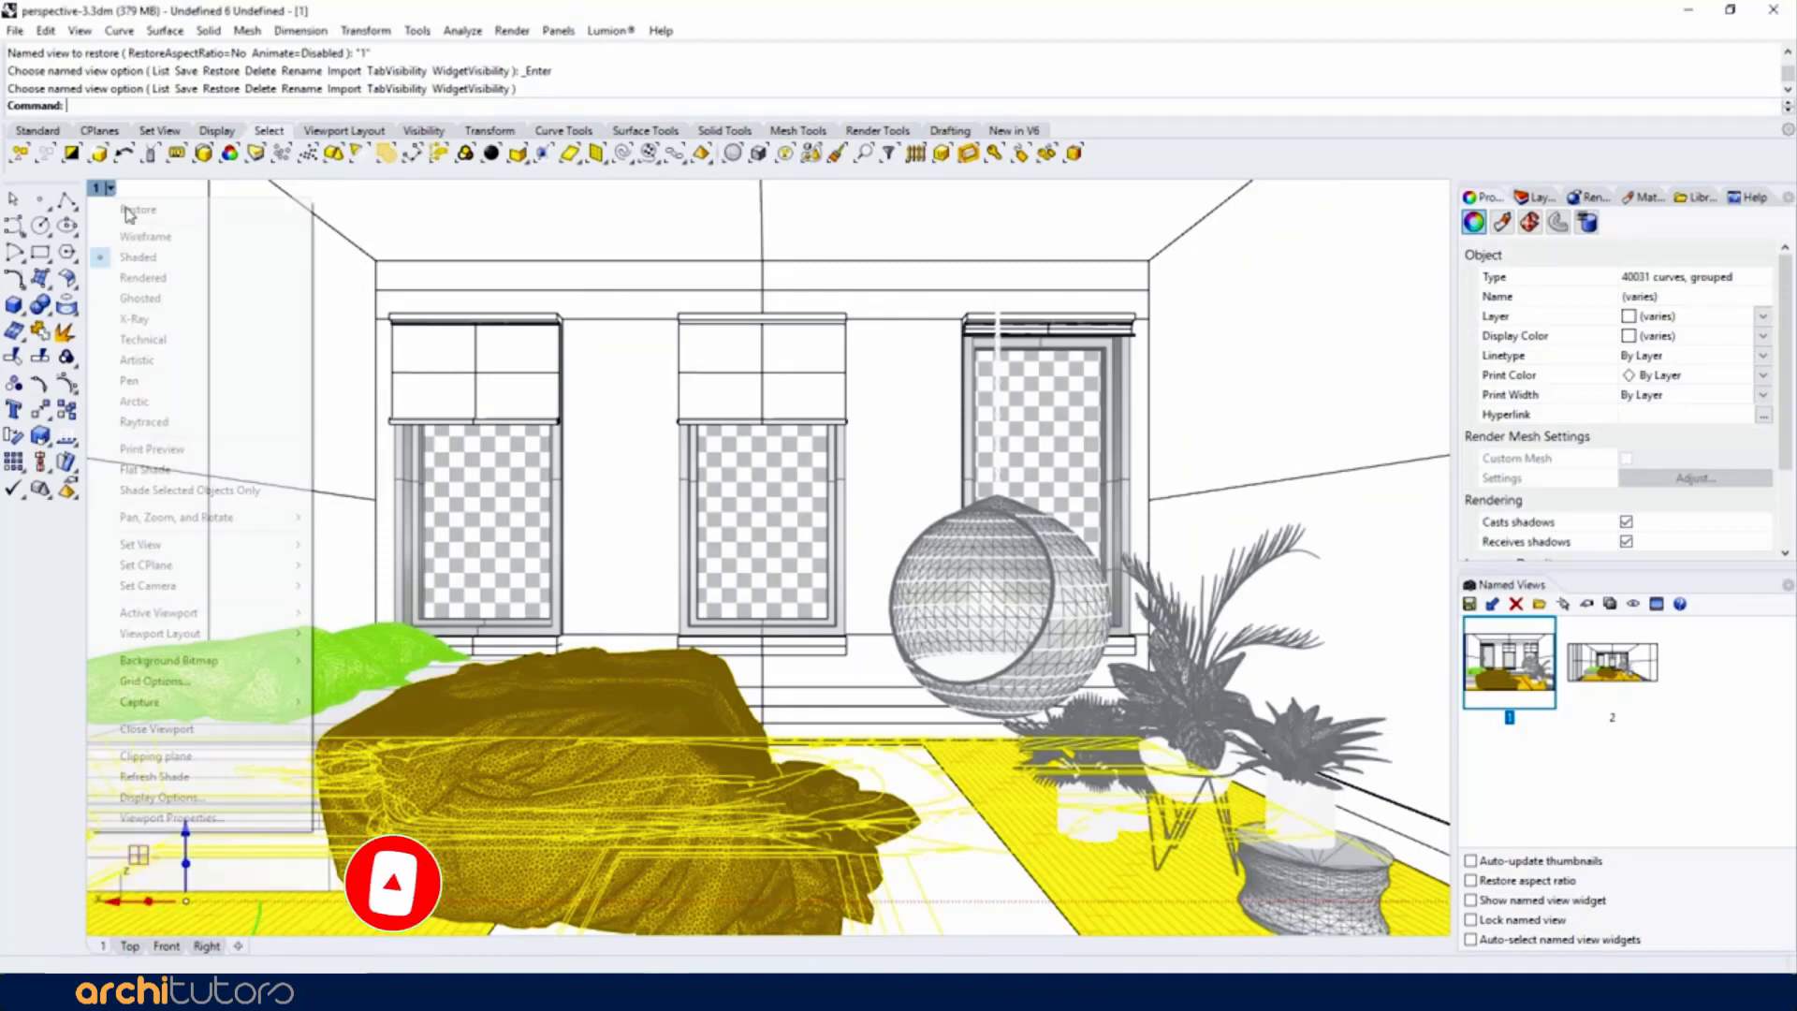
pyautogui.click(348, 571)
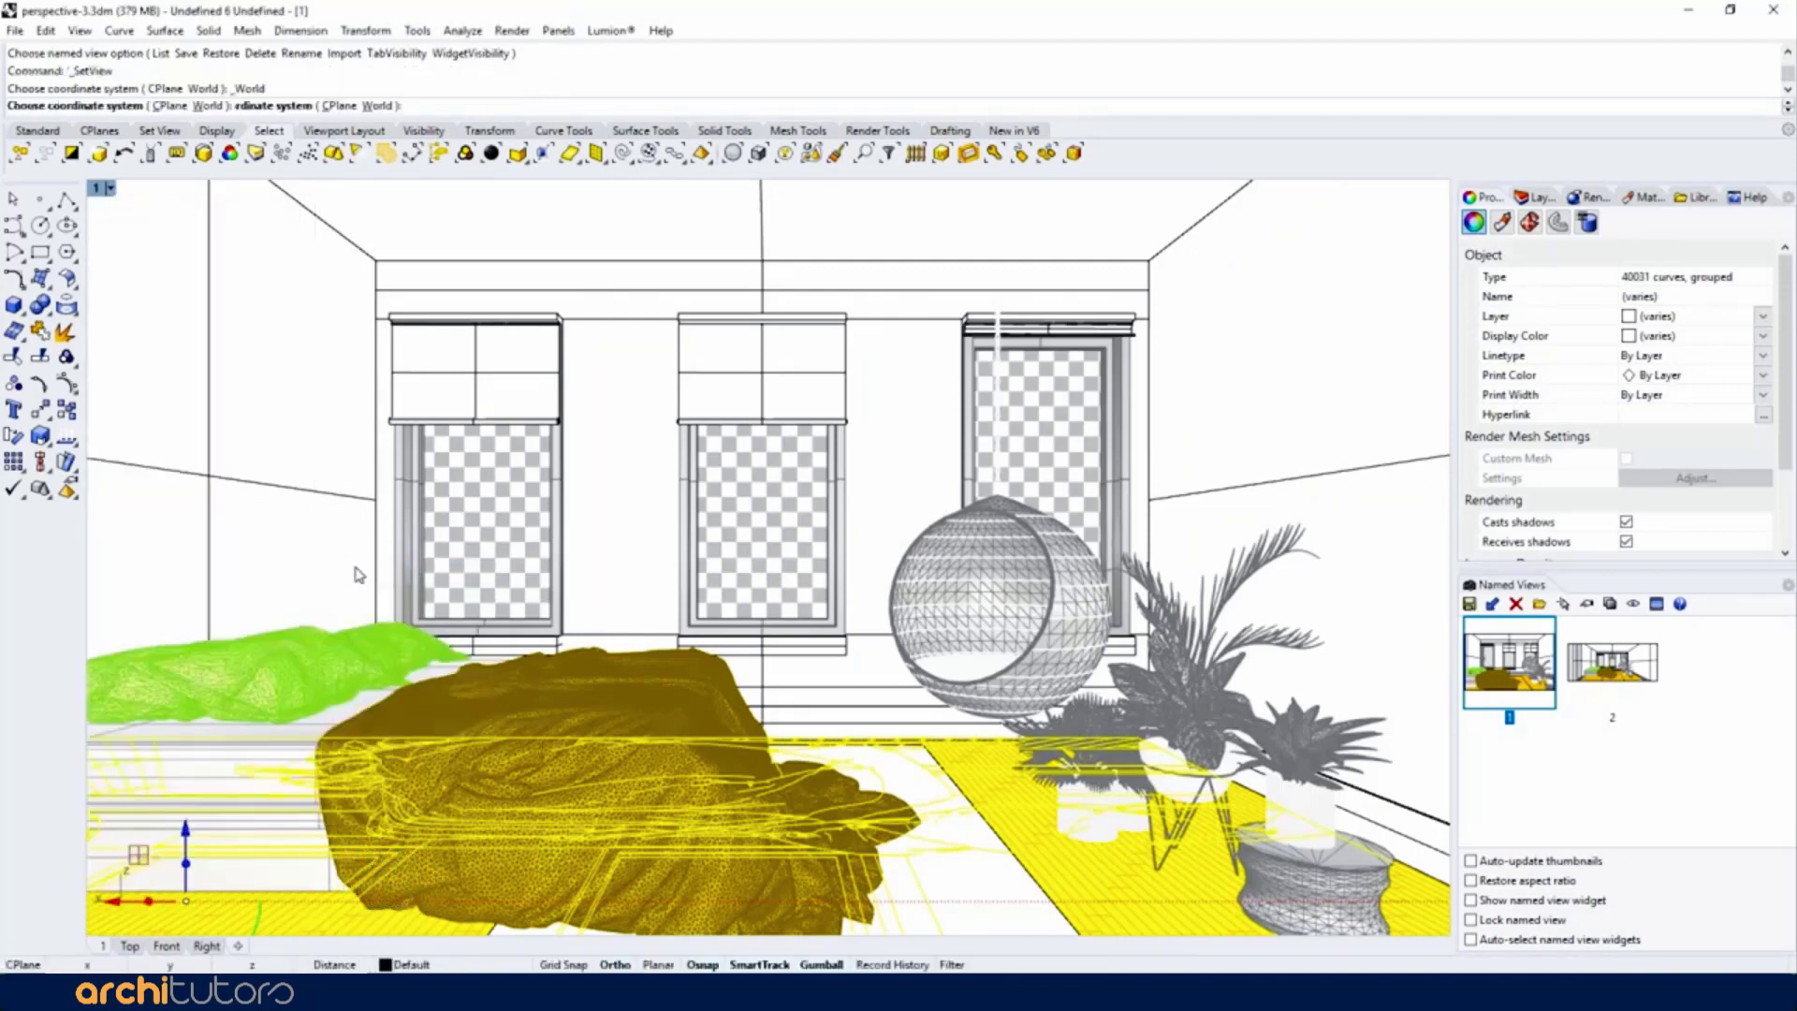
pyautogui.scroll(-5, 447, 627)
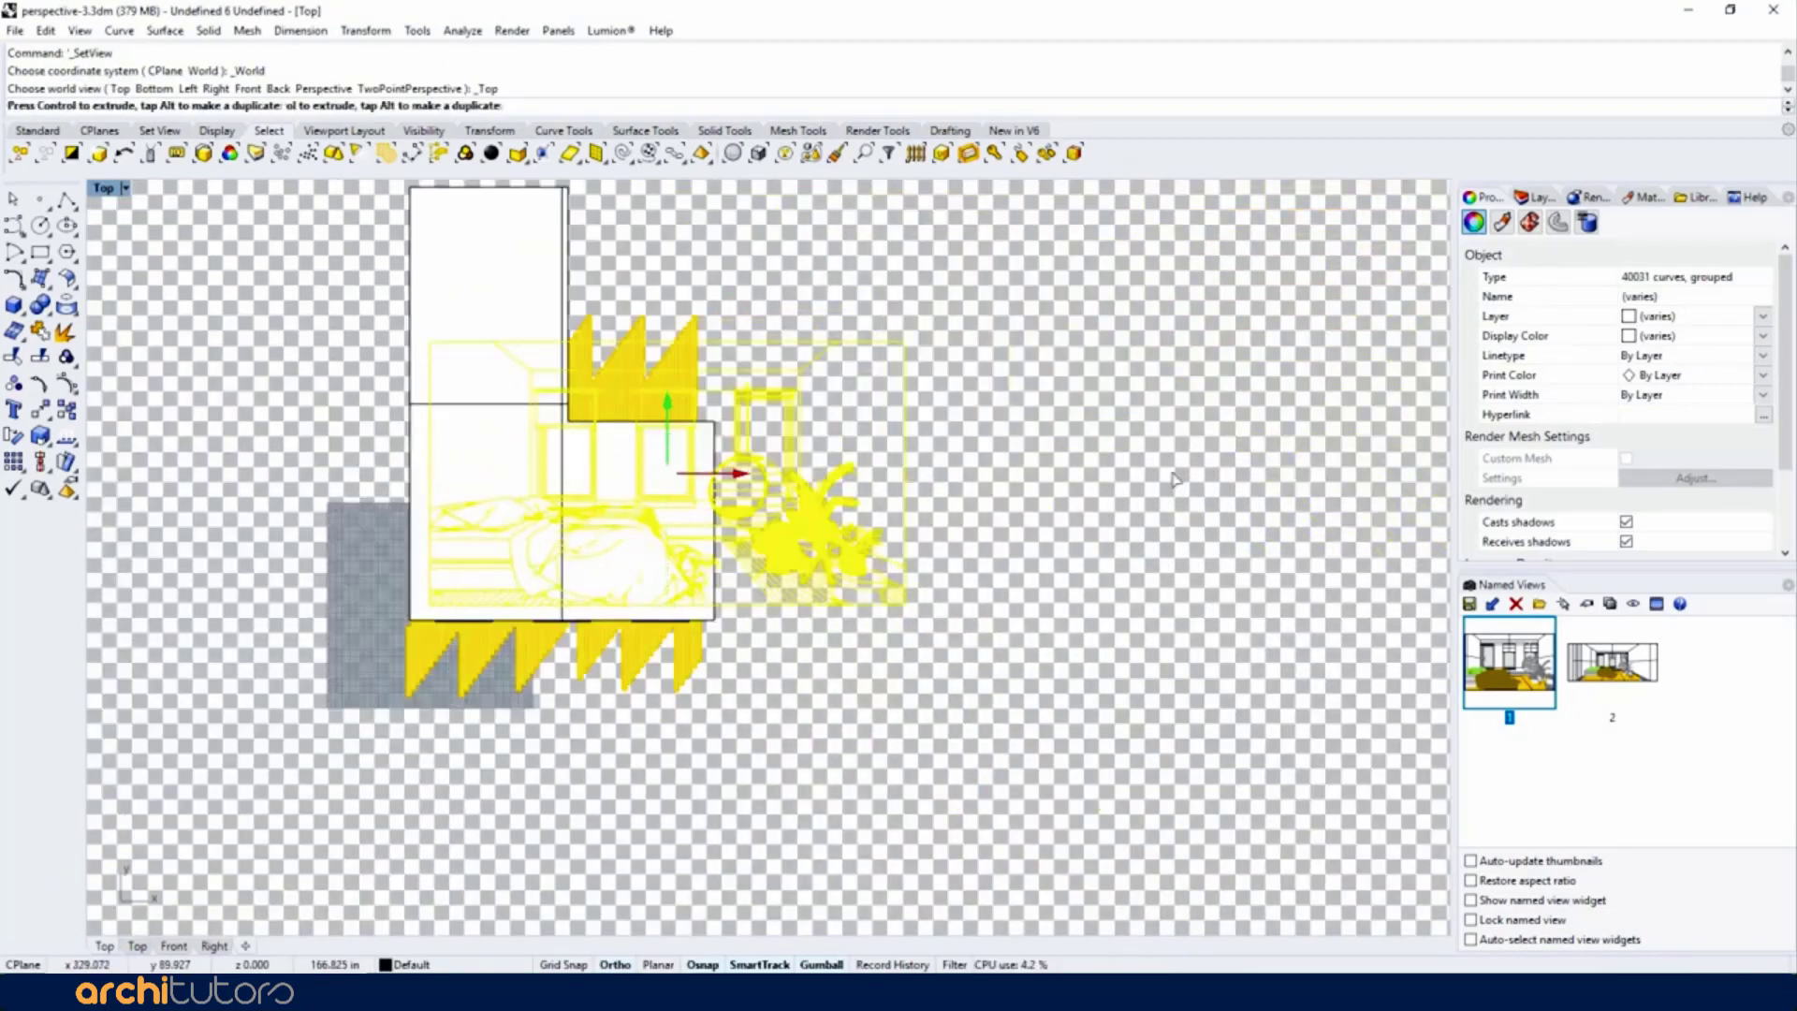
pyautogui.moveTo(741, 482); pyautogui.dragTo(1176, 481)
pyautogui.click(658, 289)
pyautogui.scroll(2, 1207, 444)
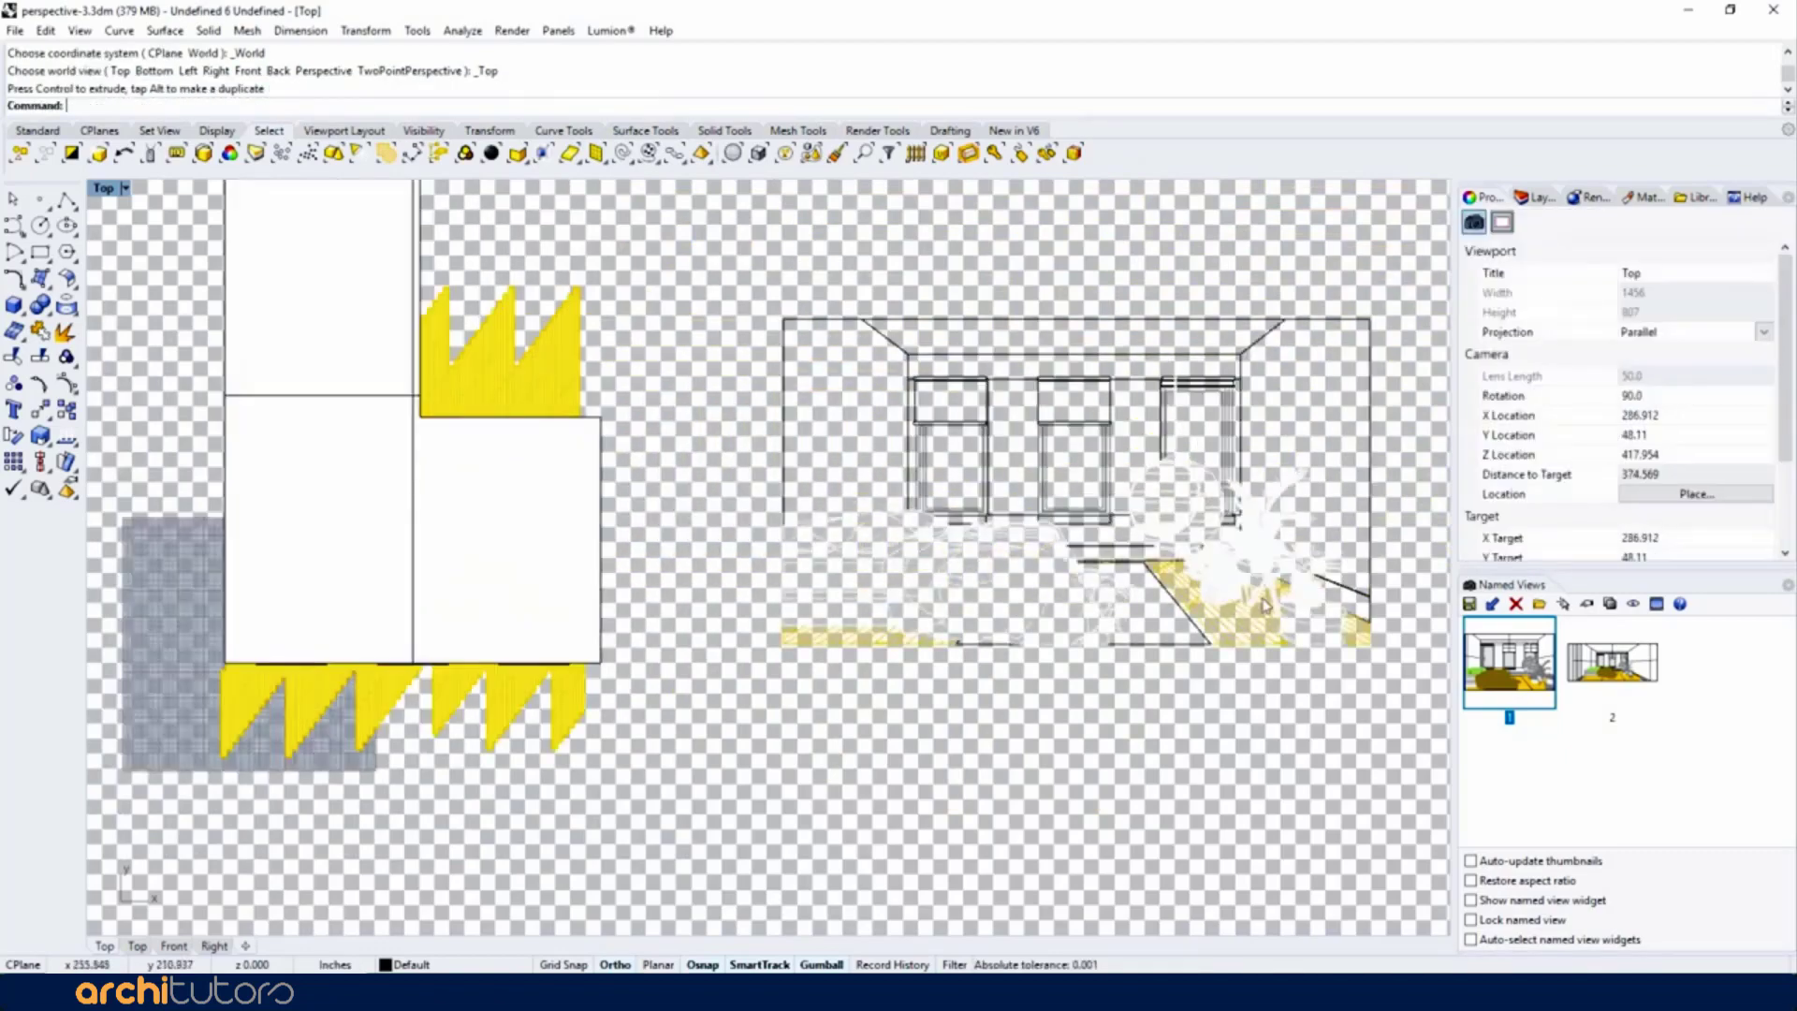
pyautogui.moveTo(711, 262); pyautogui.dragTo(1396, 670)
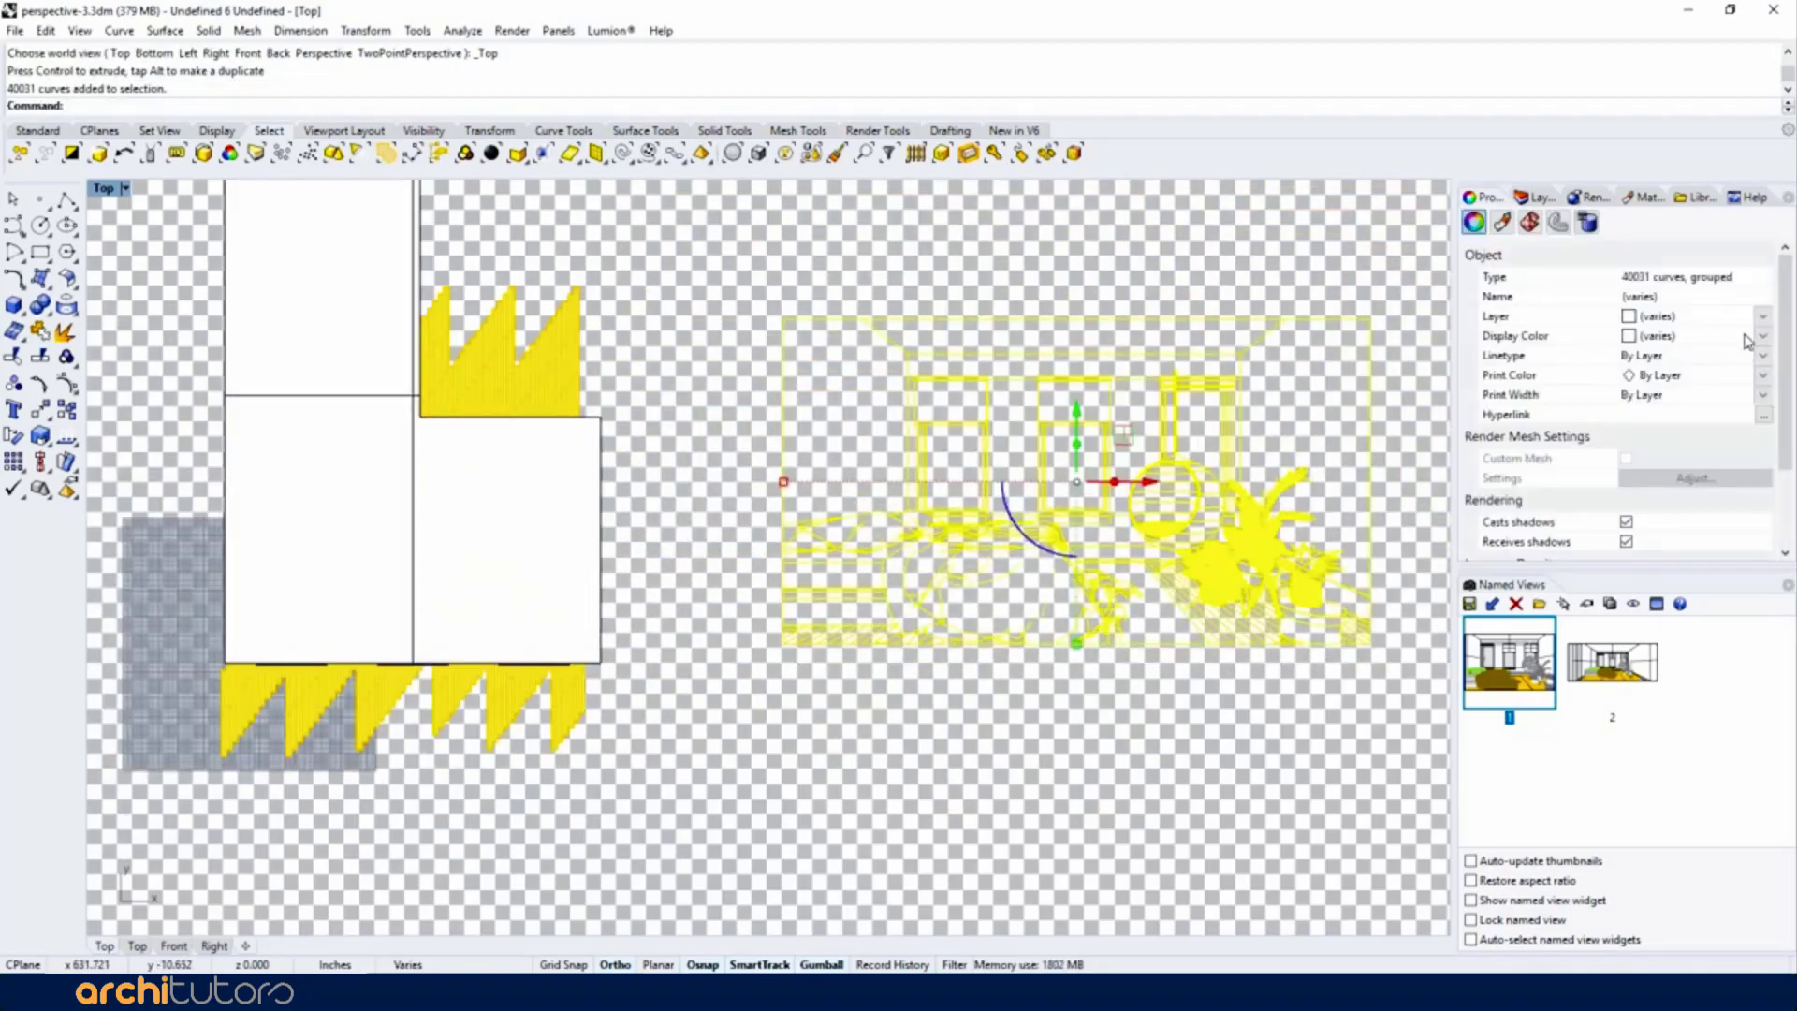
# Set the drawing's Display Color to Black and reselect the whole line drawing
pyautogui.click(1765, 337)
pyautogui.click(1666, 372)
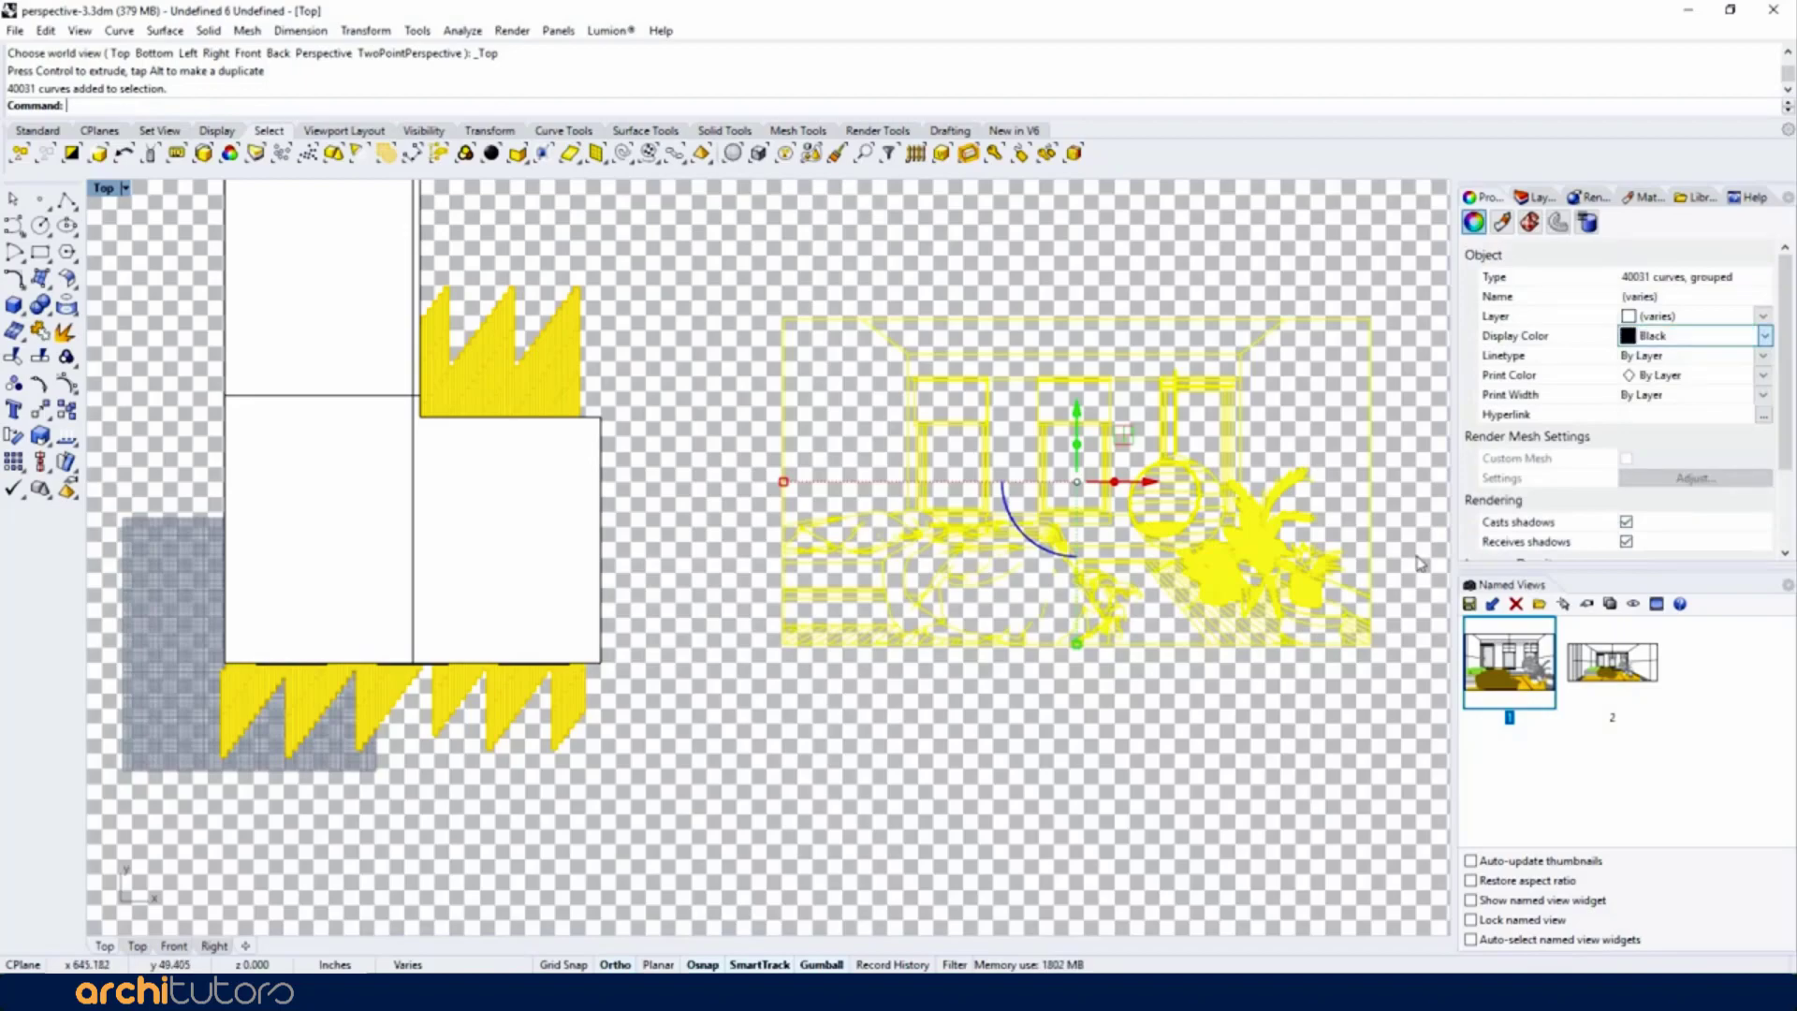
pyautogui.click(1421, 563)
pyautogui.scroll(6, 1284, 553)
pyautogui.scroll(4, 1284, 553)
pyautogui.scroll(5, 1284, 553)
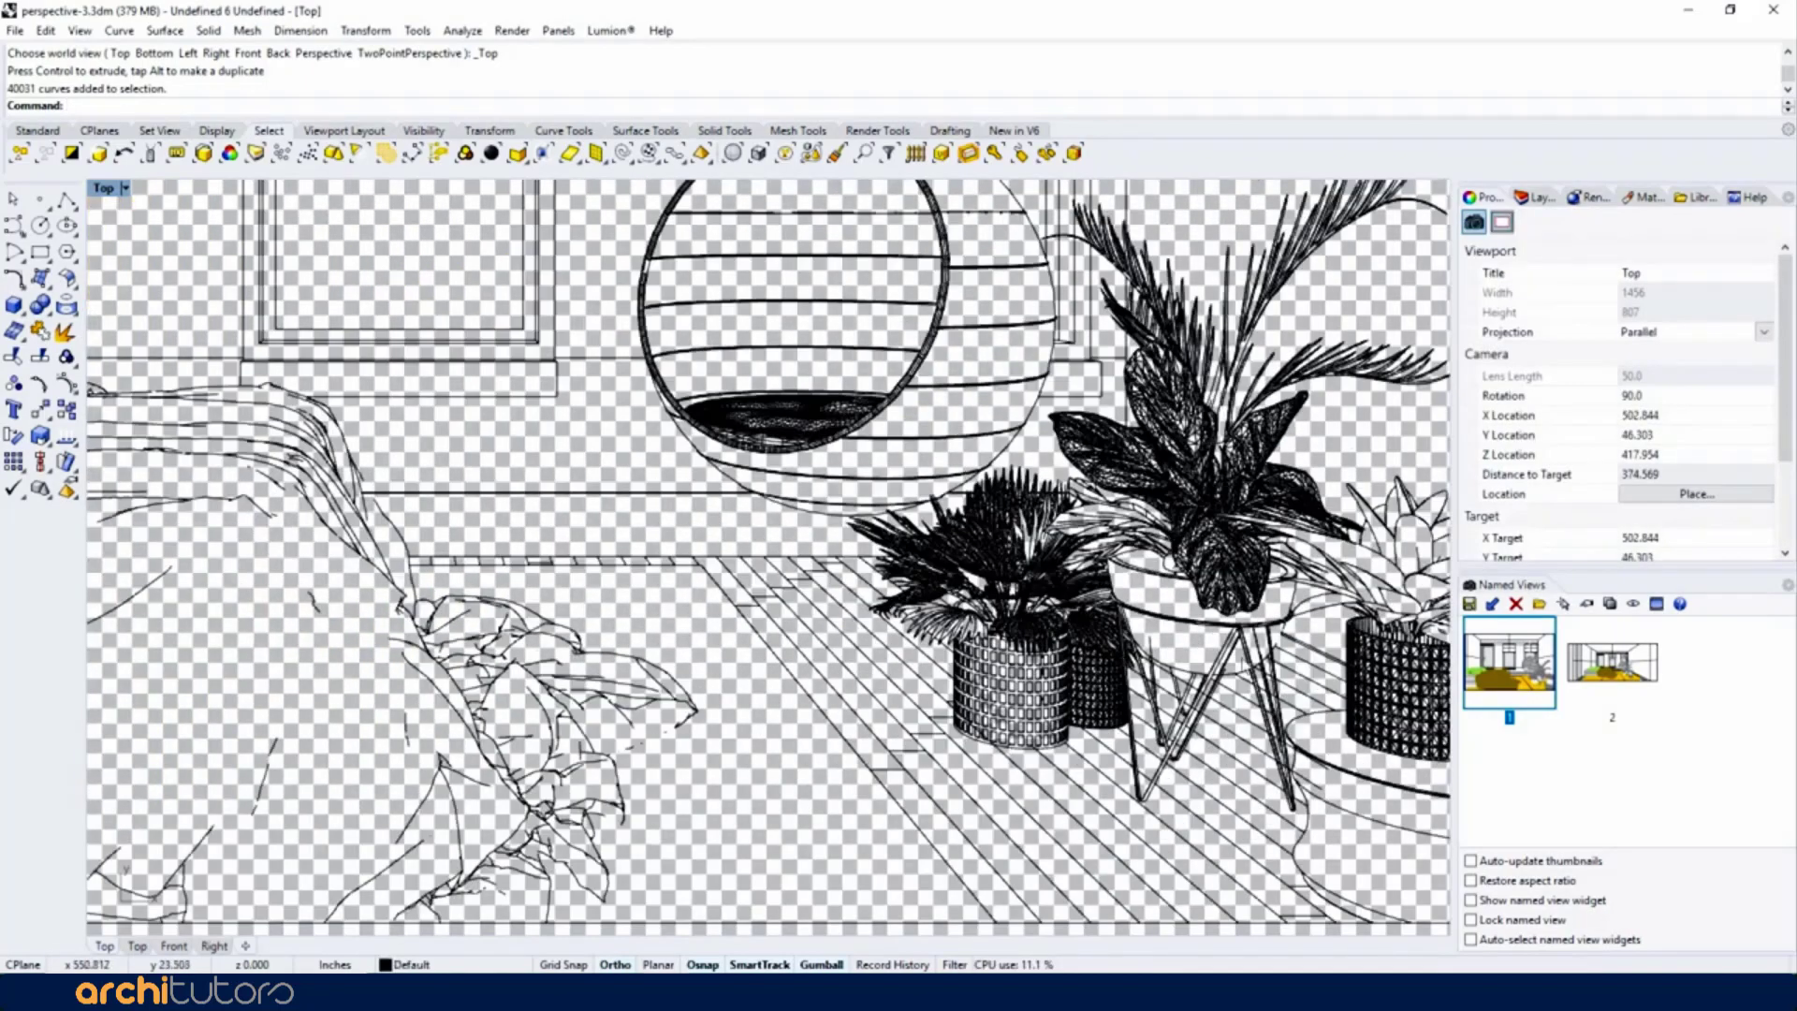
pyautogui.scroll(-10, 1216, 562)
pyautogui.scroll(8, 598, 609)
pyautogui.scroll(-8, 599, 608)
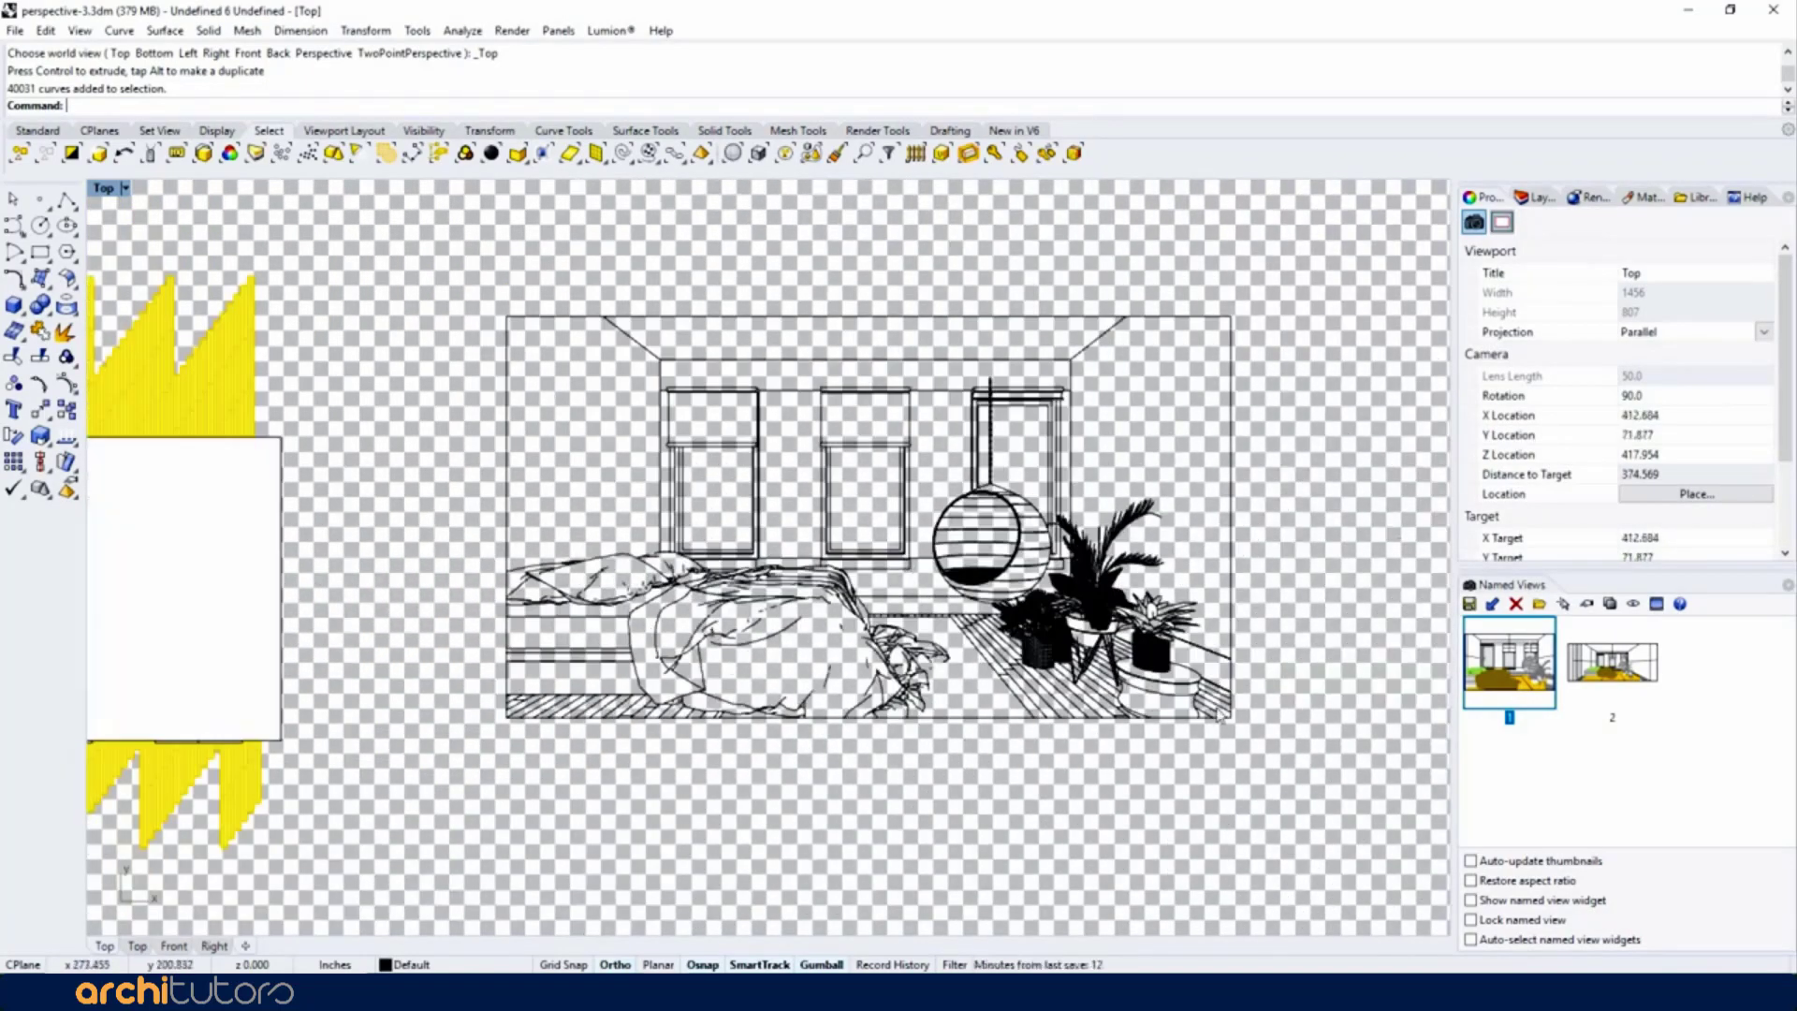
pyautogui.moveTo(457, 269); pyautogui.dragTo(1426, 794)
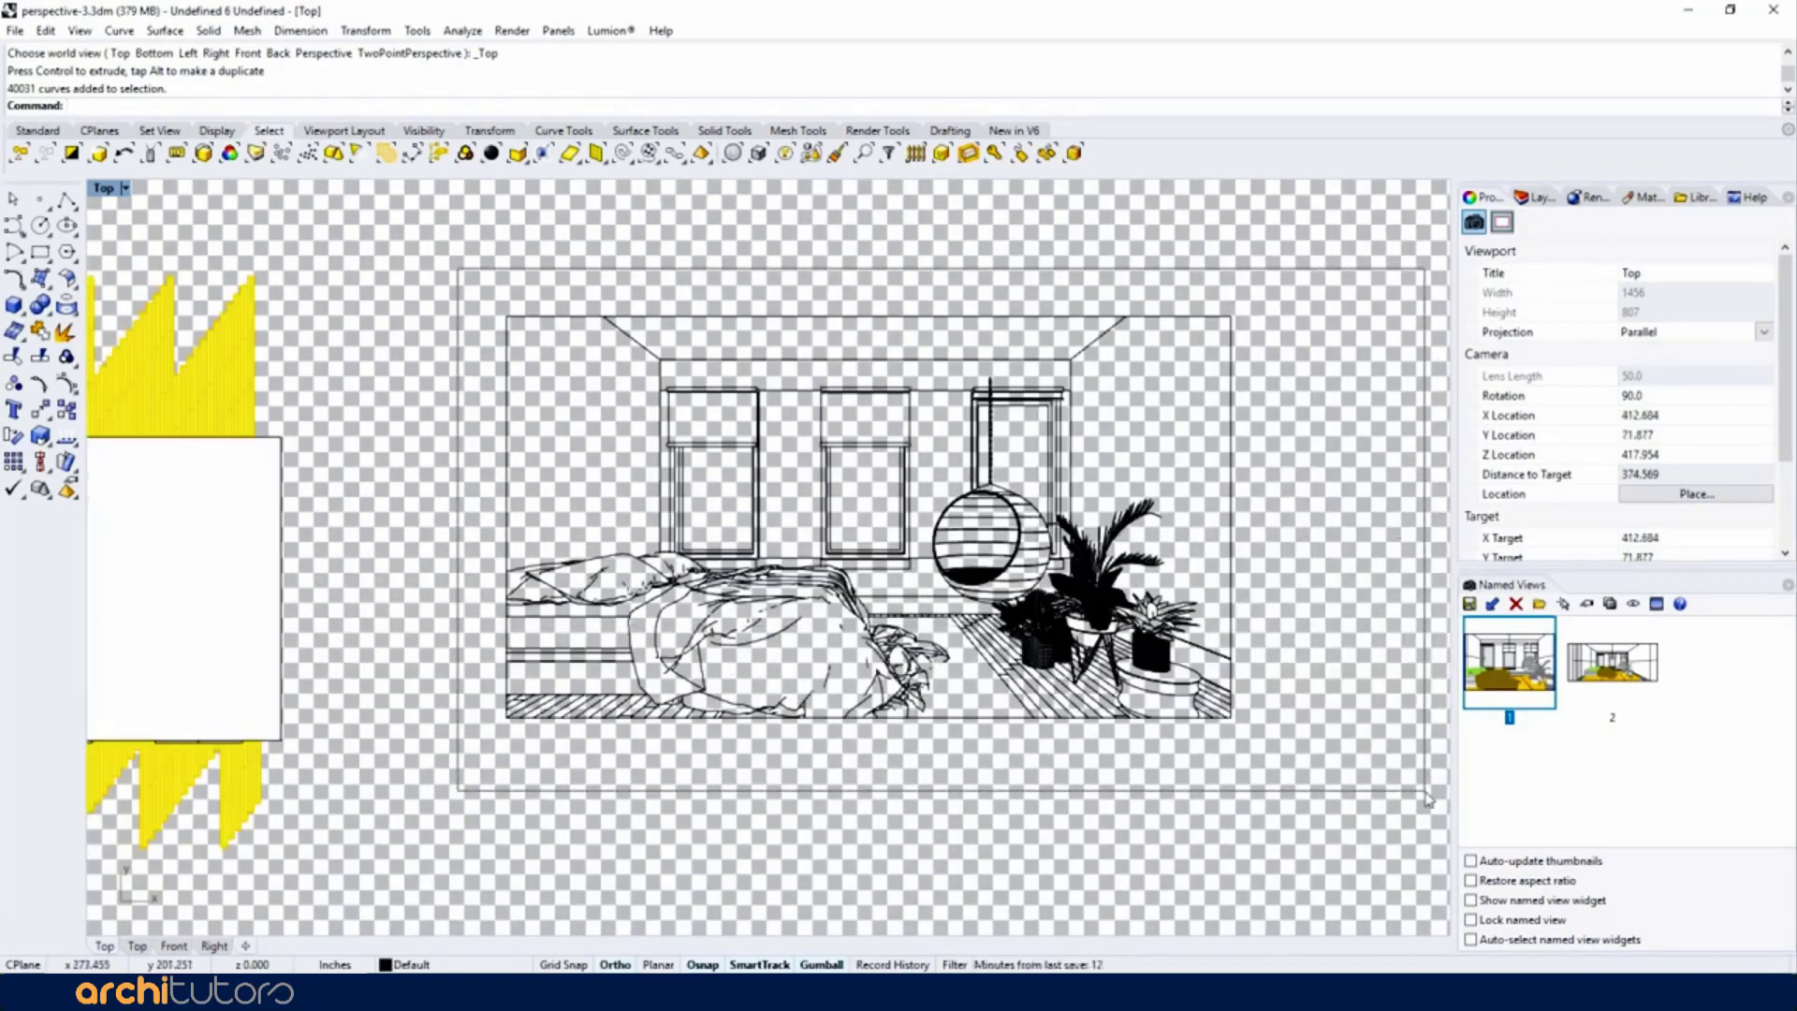
# Export the selected drawing to the Desktop as the Adobe Illustrator file perspective.ai
pyautogui.click(15, 30)
pyautogui.click(64, 291)
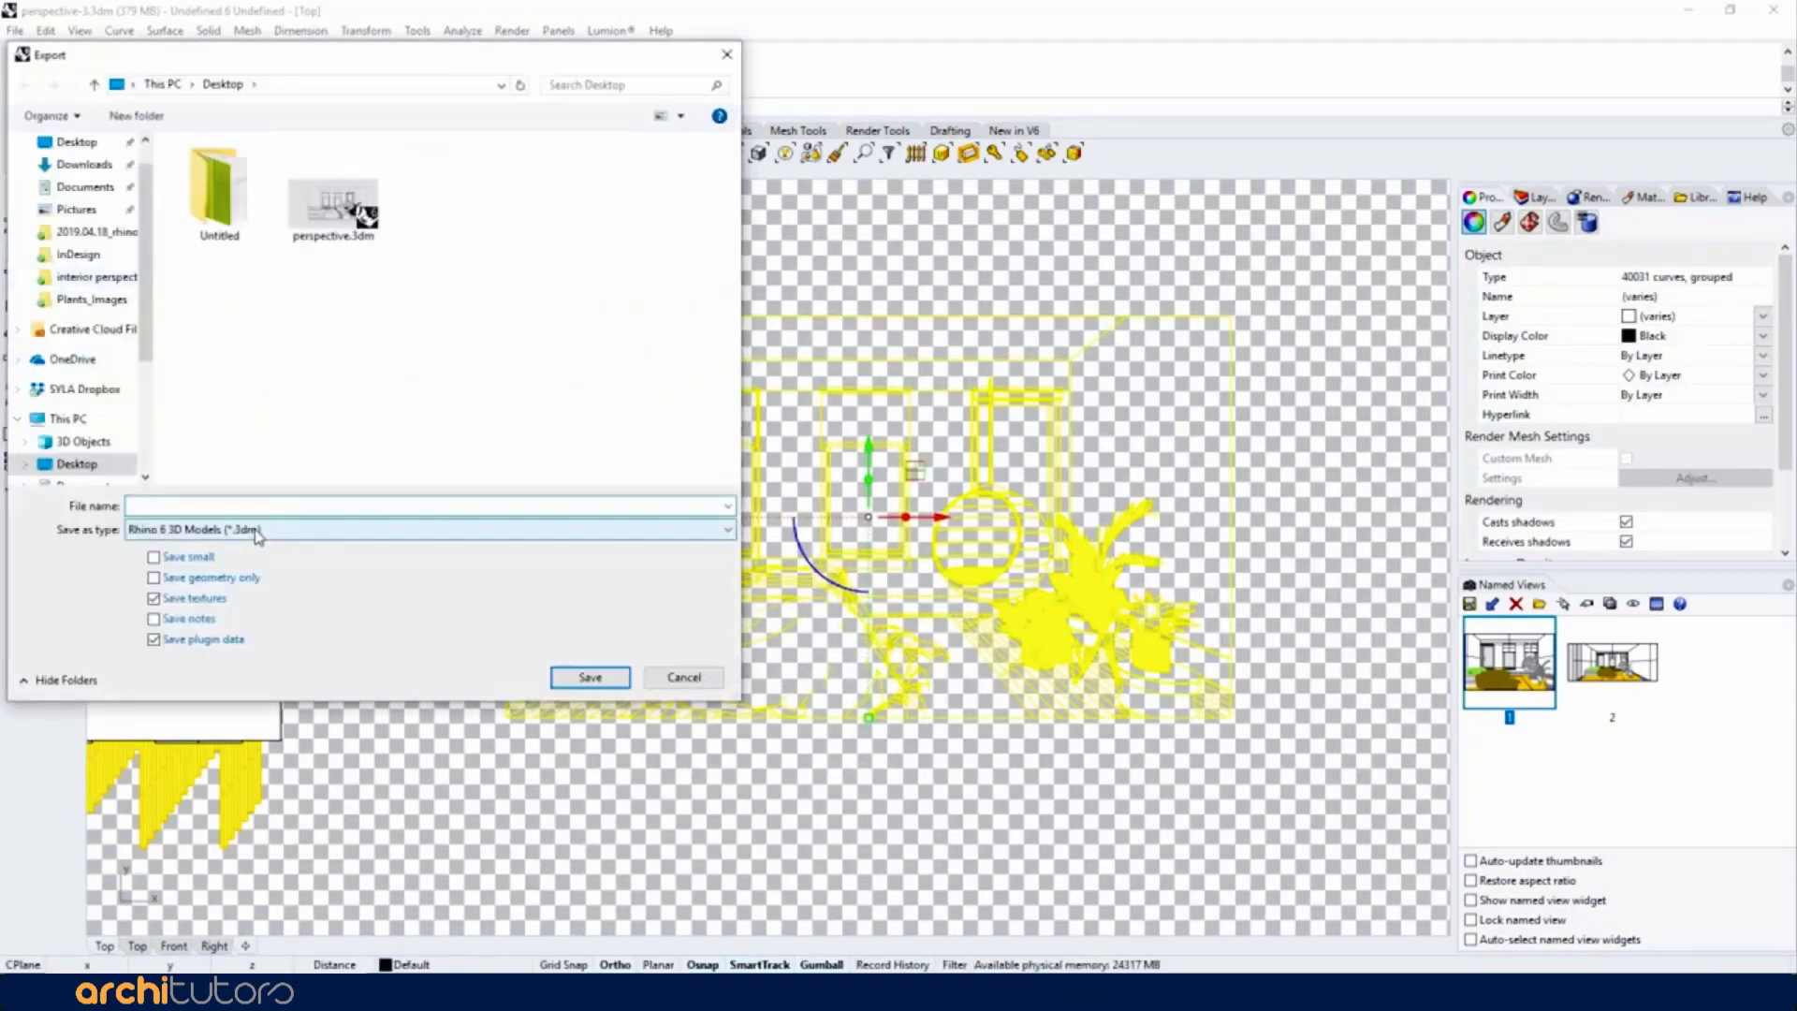
pyautogui.click(259, 530)
pyautogui.click(183, 660)
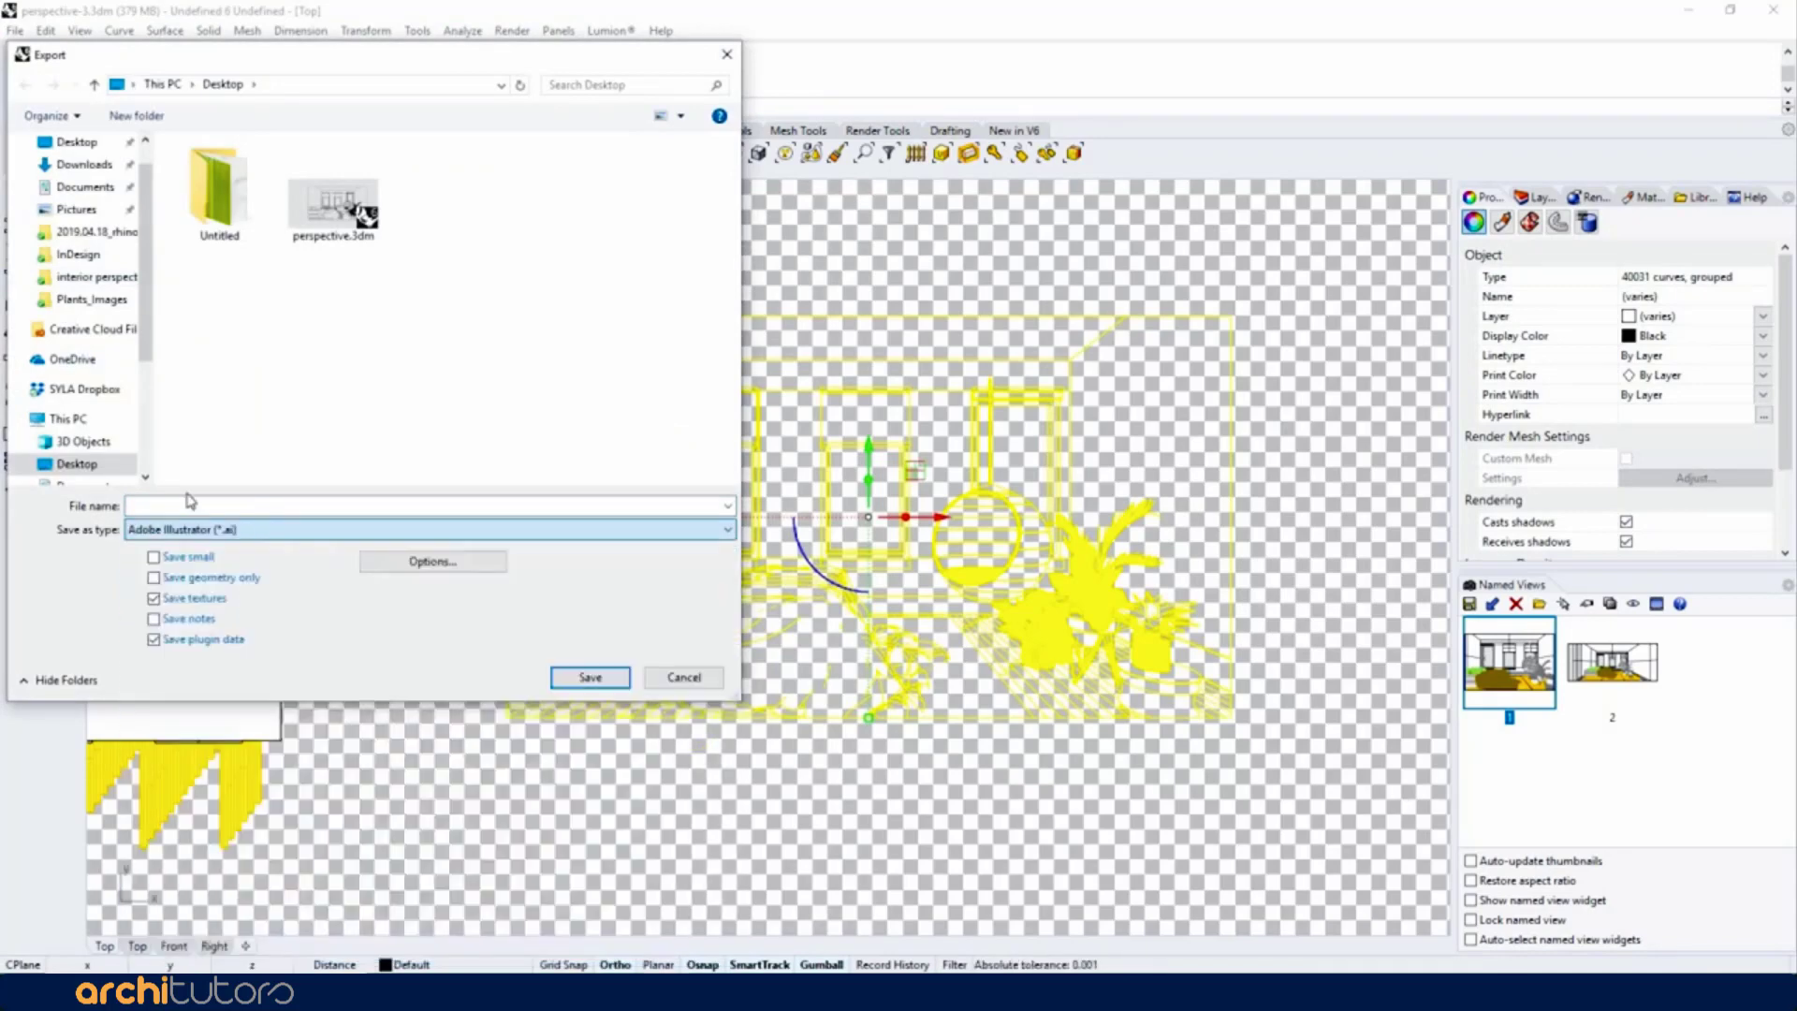
pyautogui.click(191, 505)
pyautogui.write('perspective')
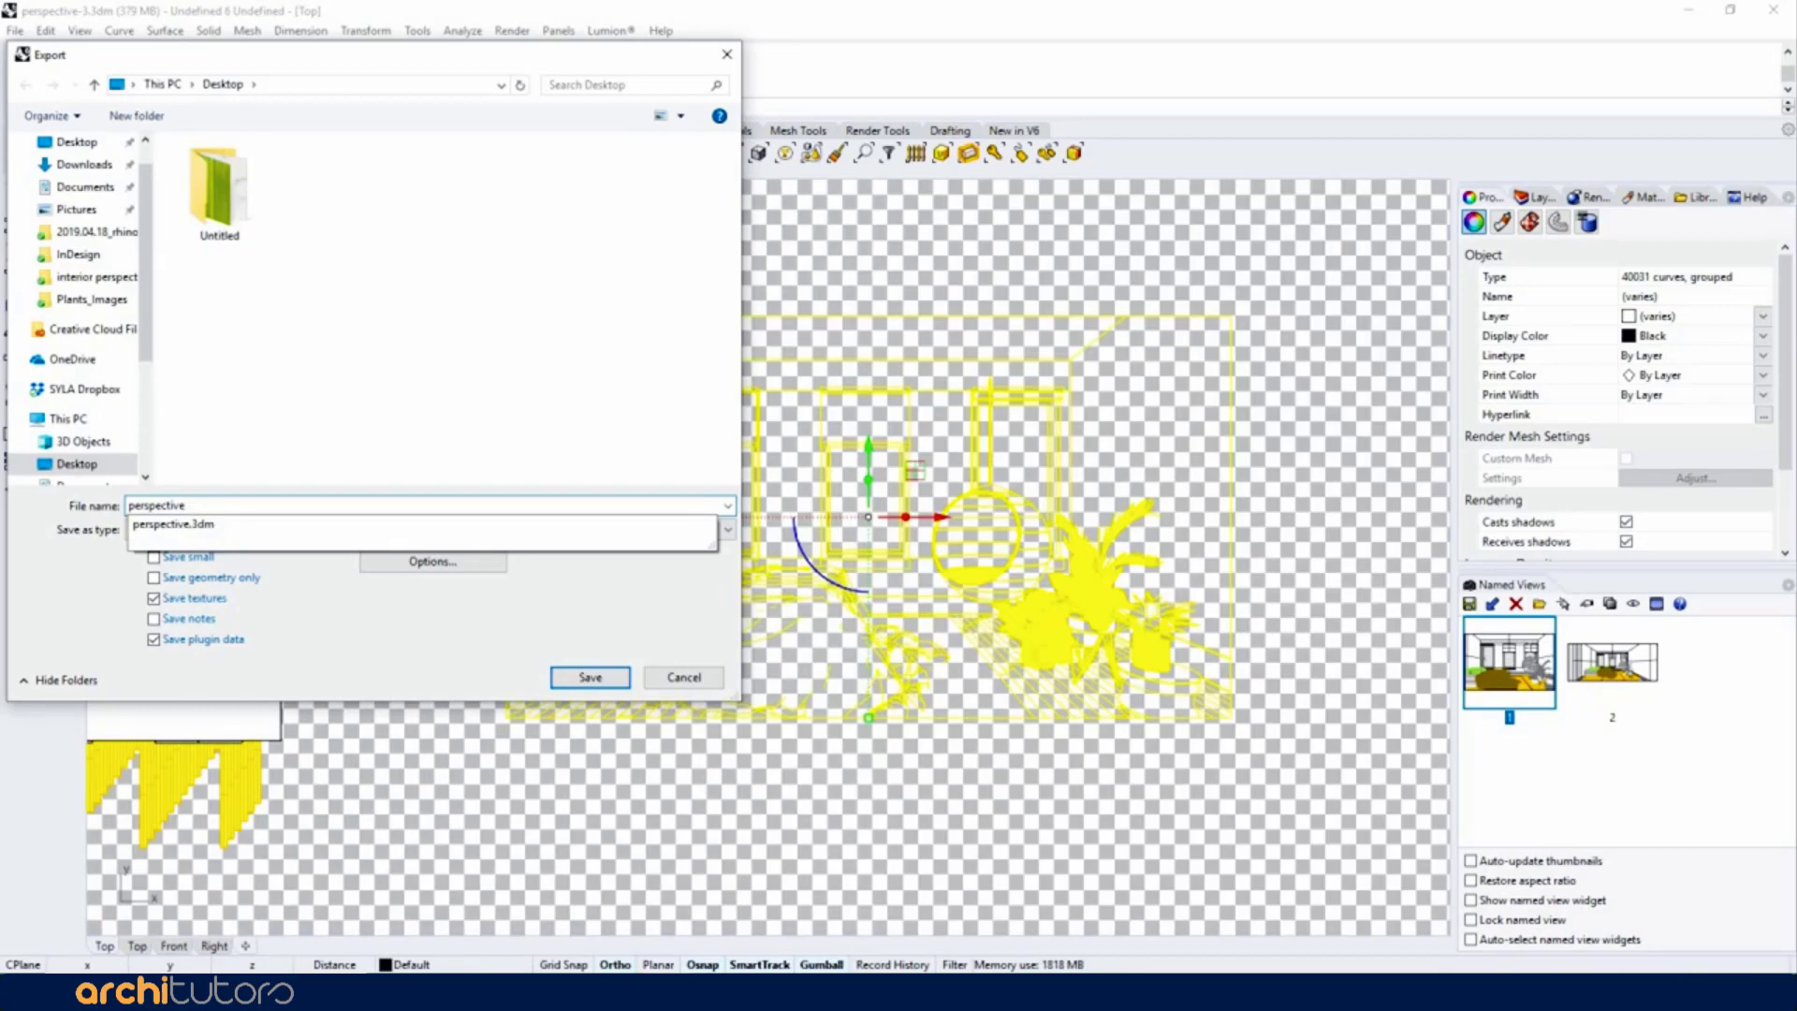
pyautogui.press('Return')
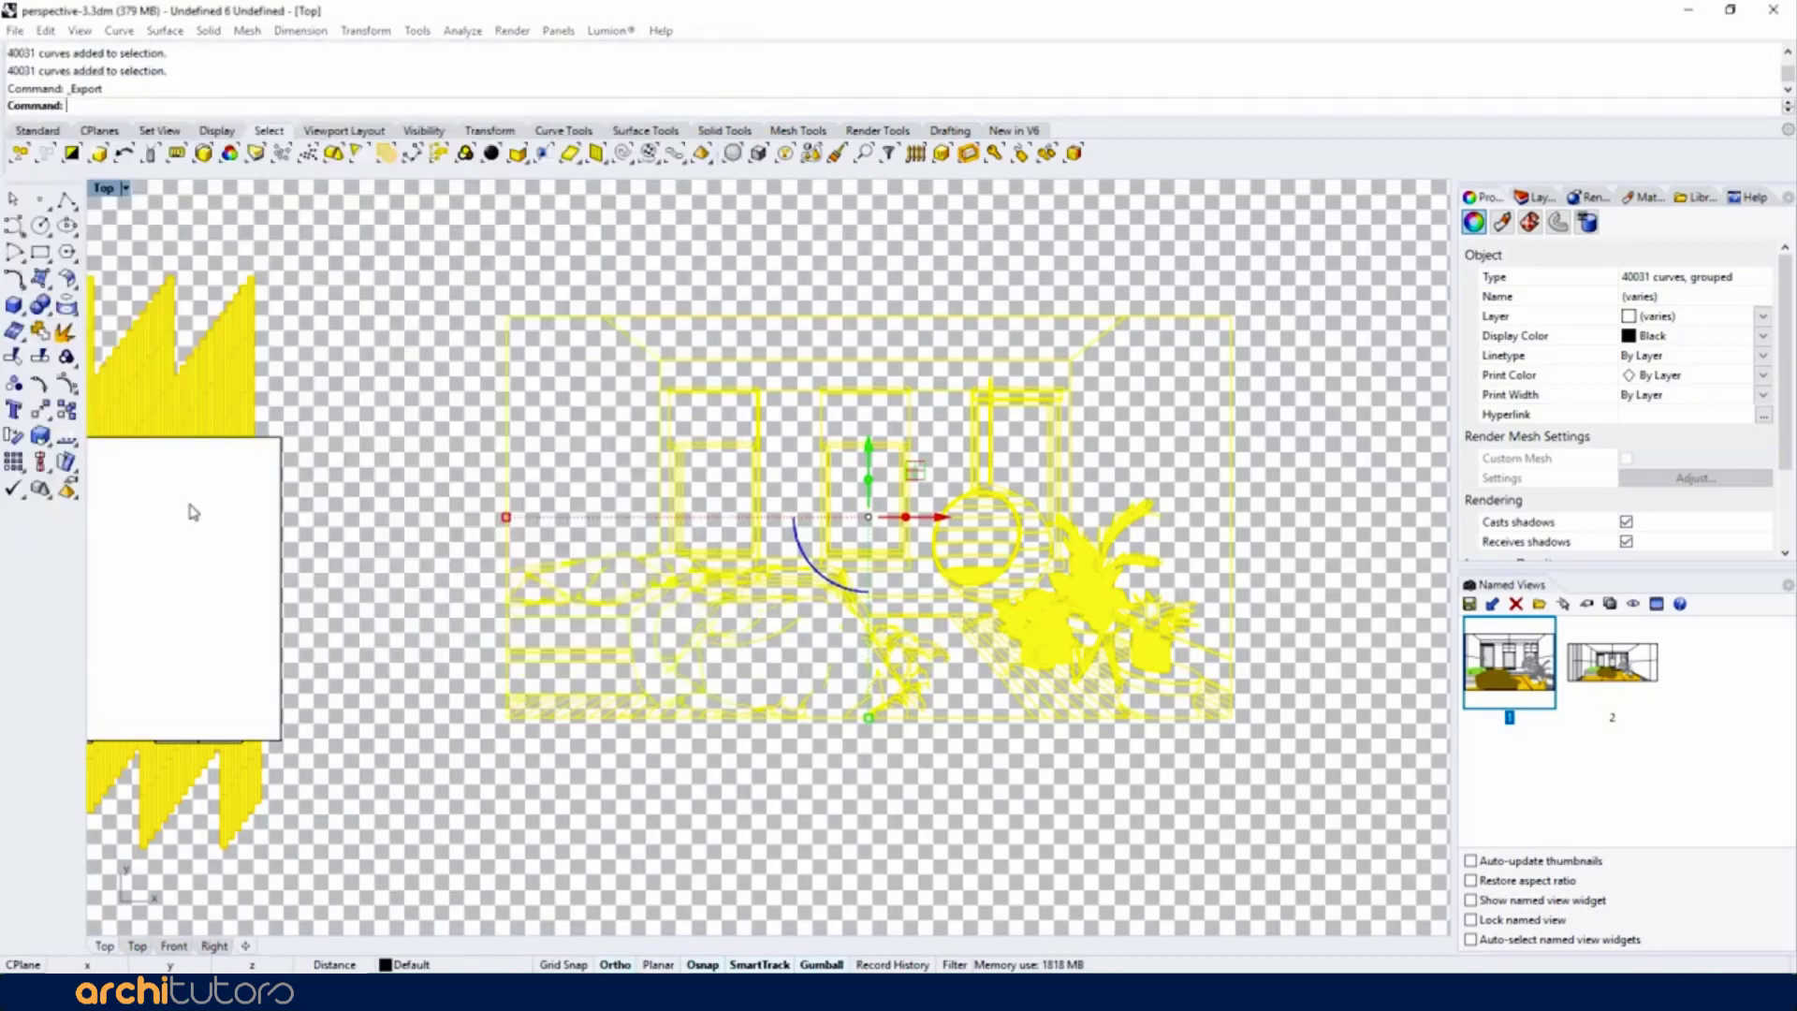
pyautogui.click(791, 672)
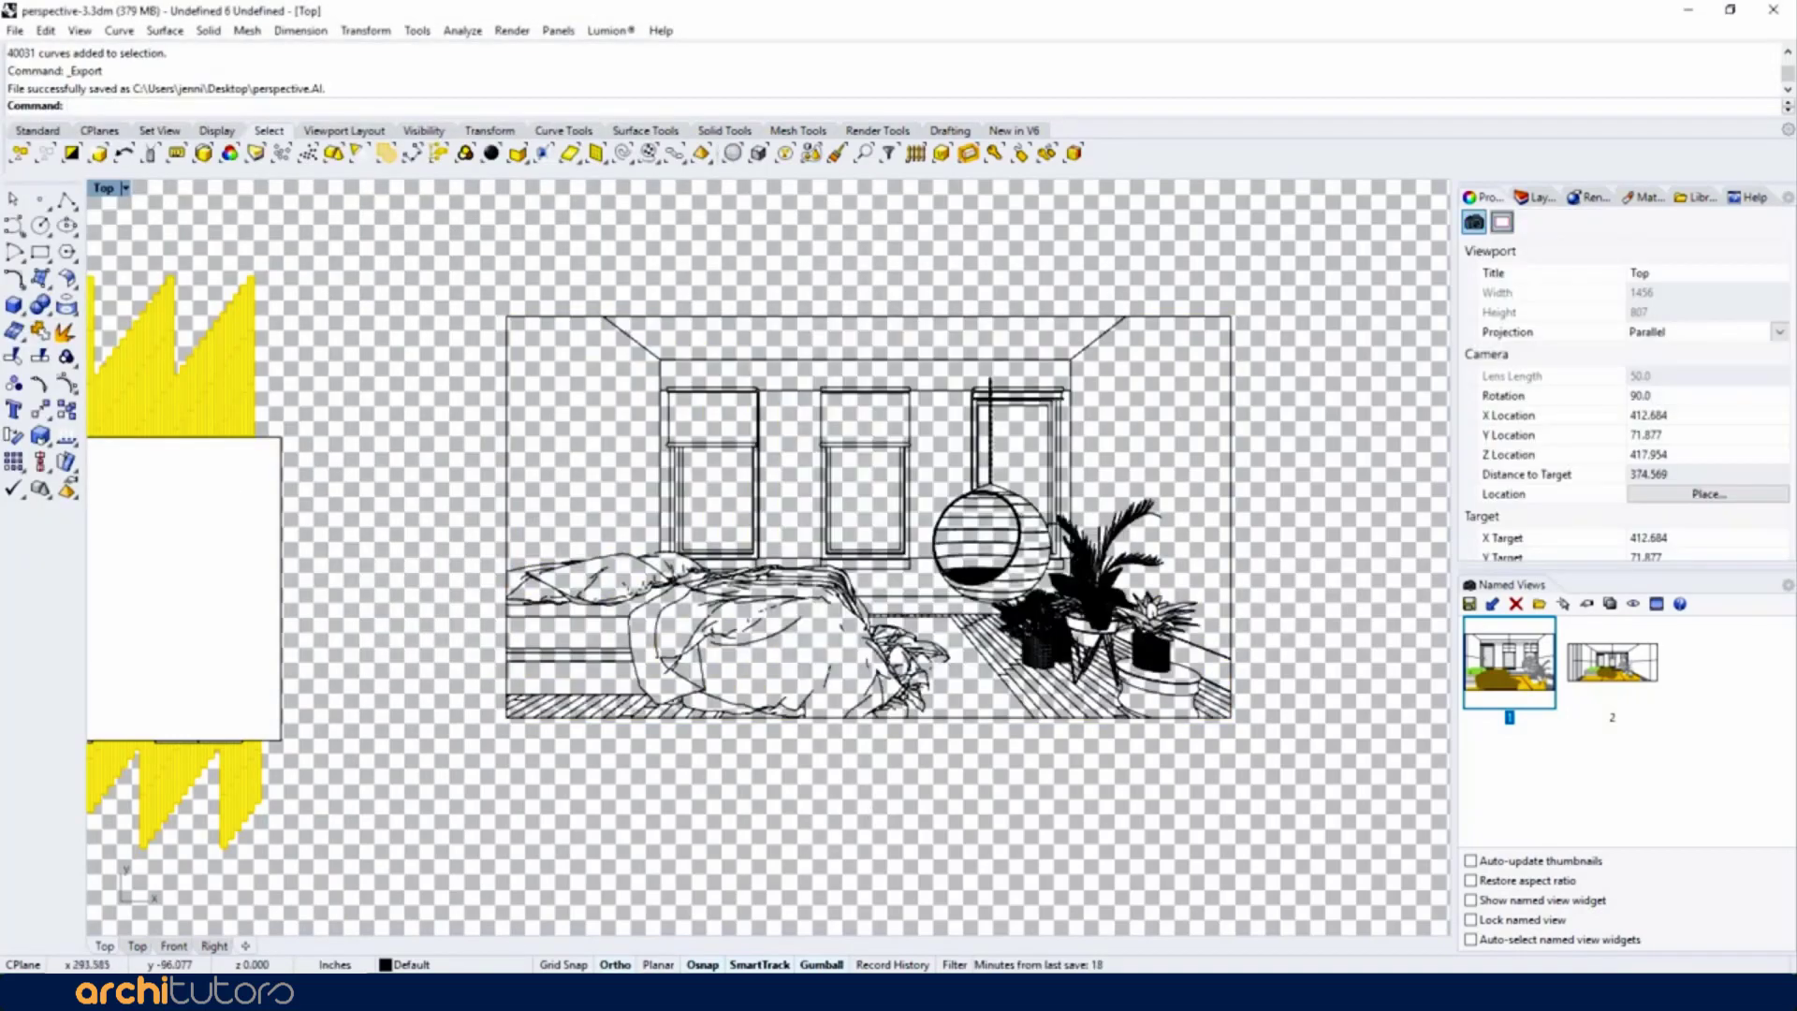
# Open perspective.ai and stretch the artboard's top, bottom, left and right edges to the drawing's border
pyautogui.click(486, 940)
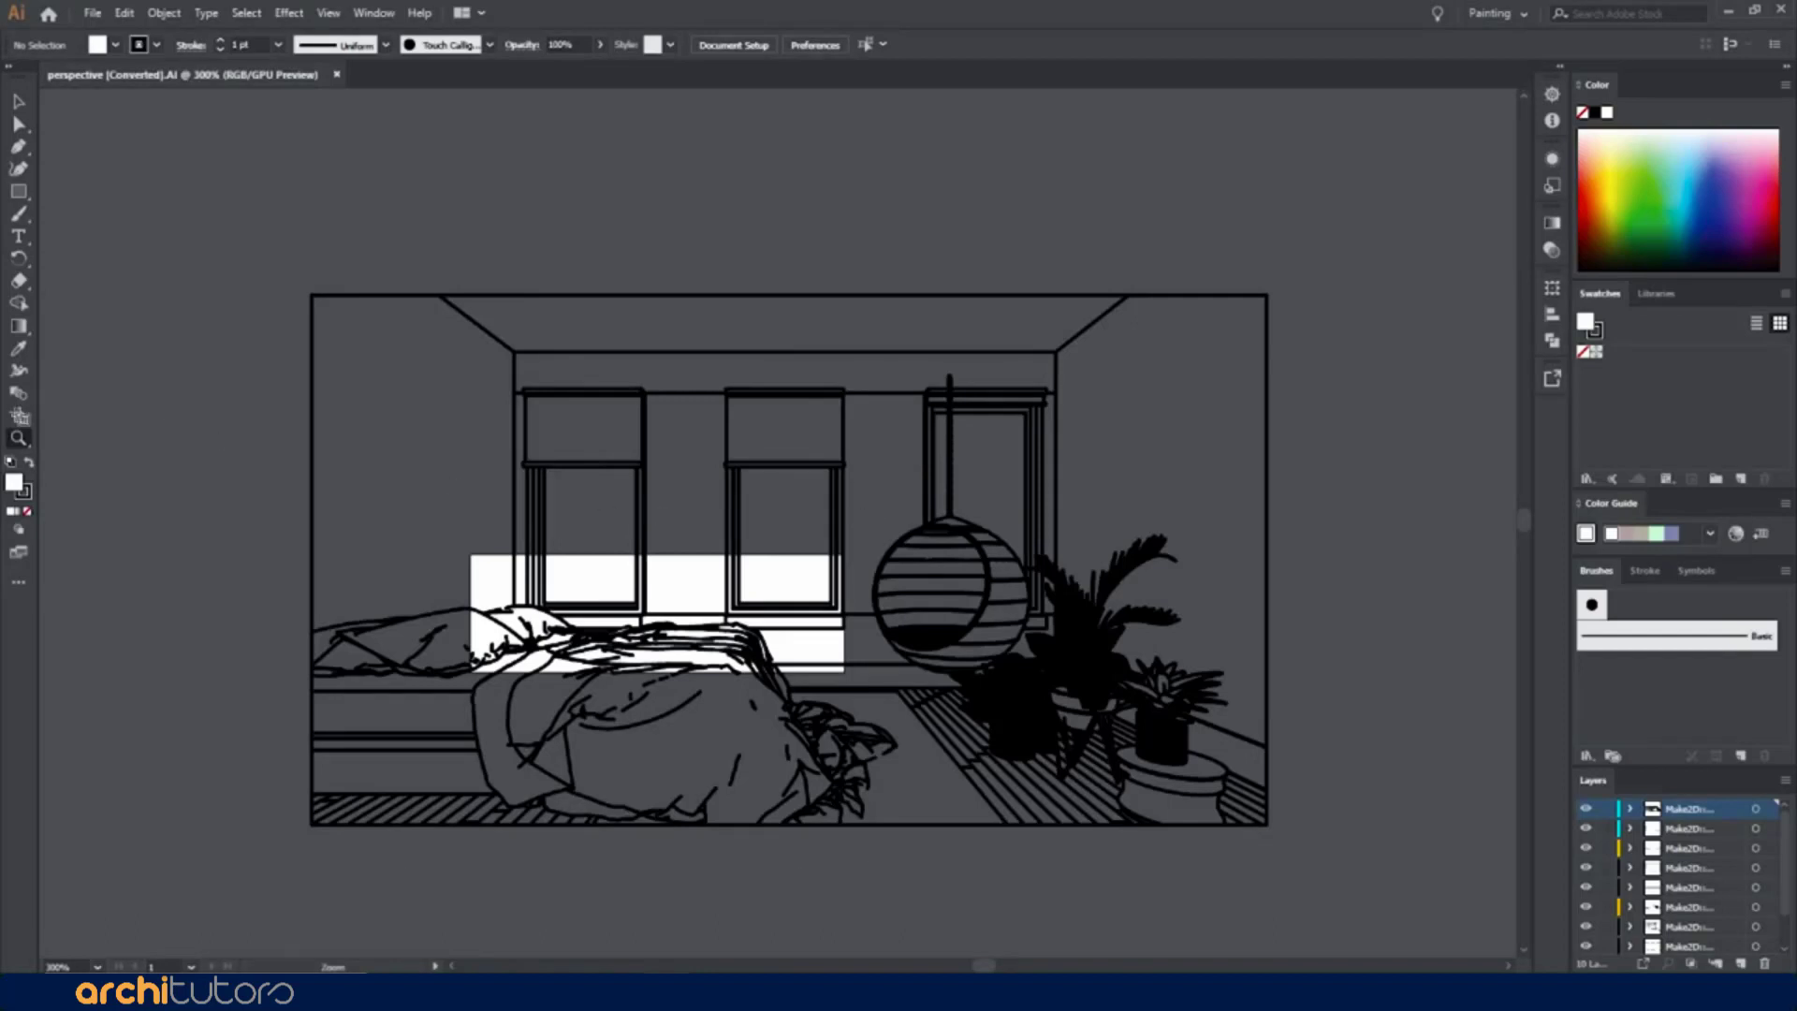
pyautogui.click(19, 416)
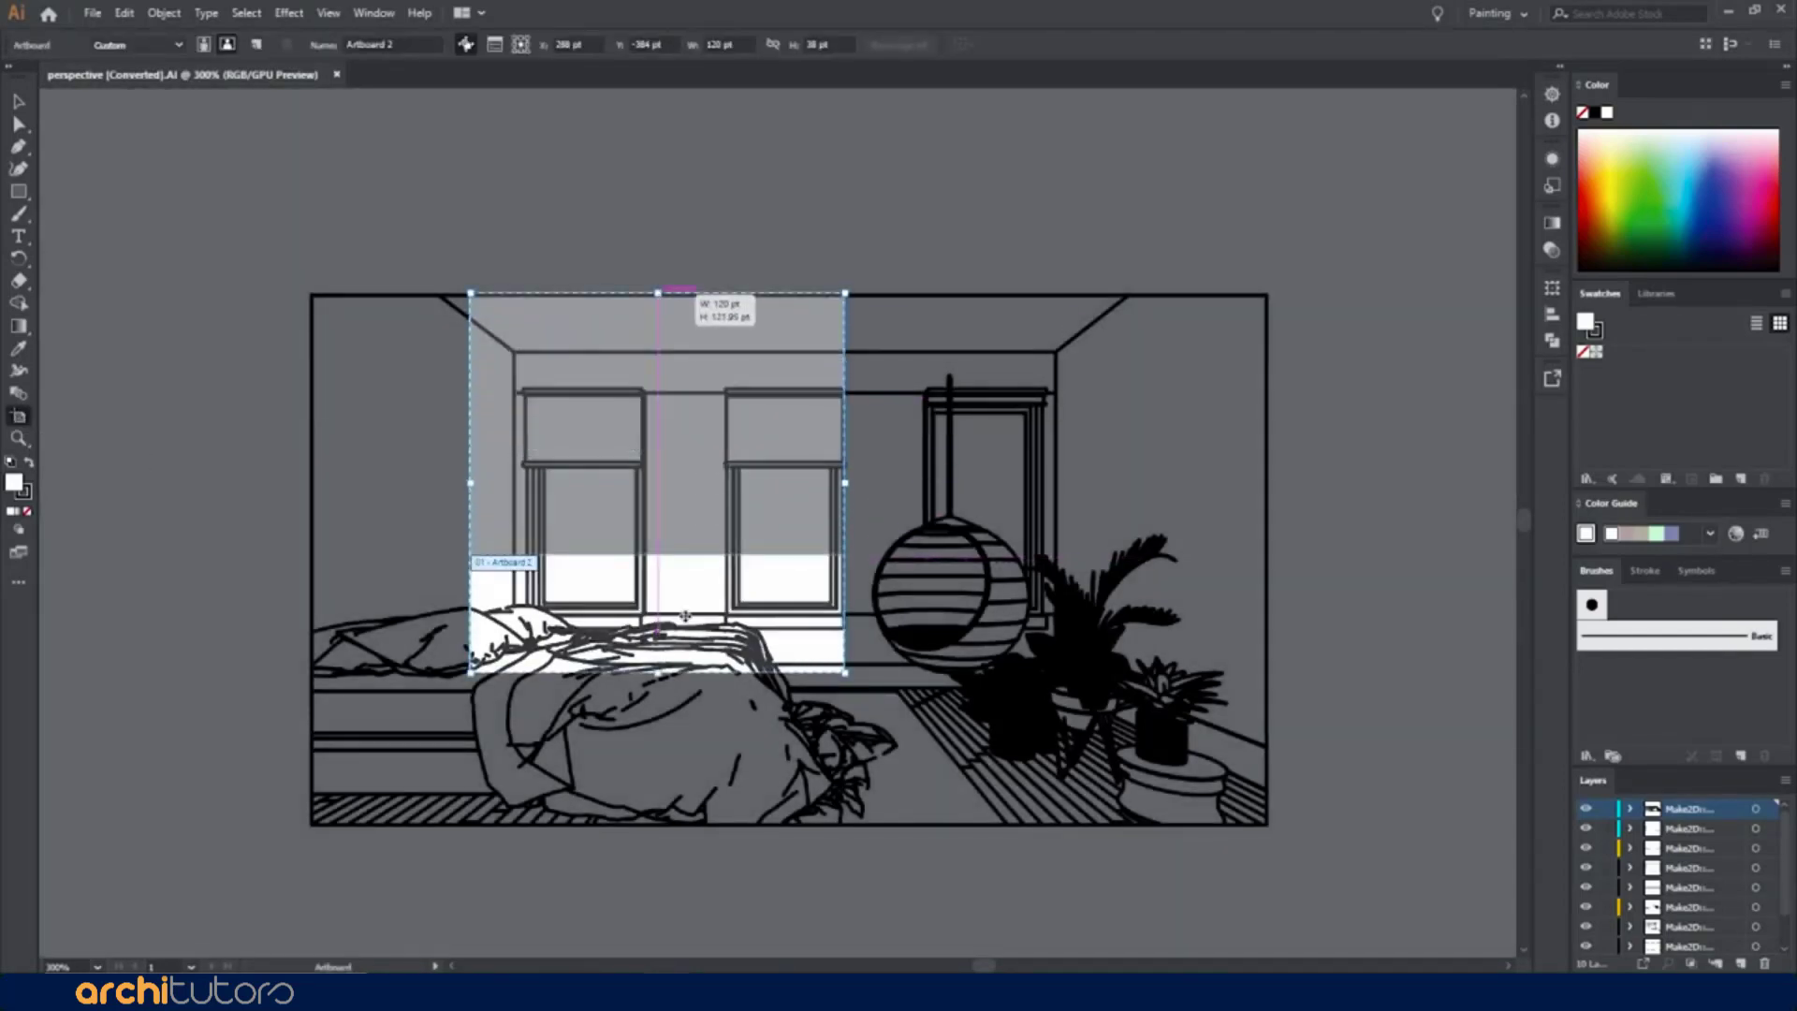
pyautogui.moveTo(659, 486); pyautogui.dragTo(660, 292)
pyautogui.moveTo(658, 672); pyautogui.dragTo(670, 827)
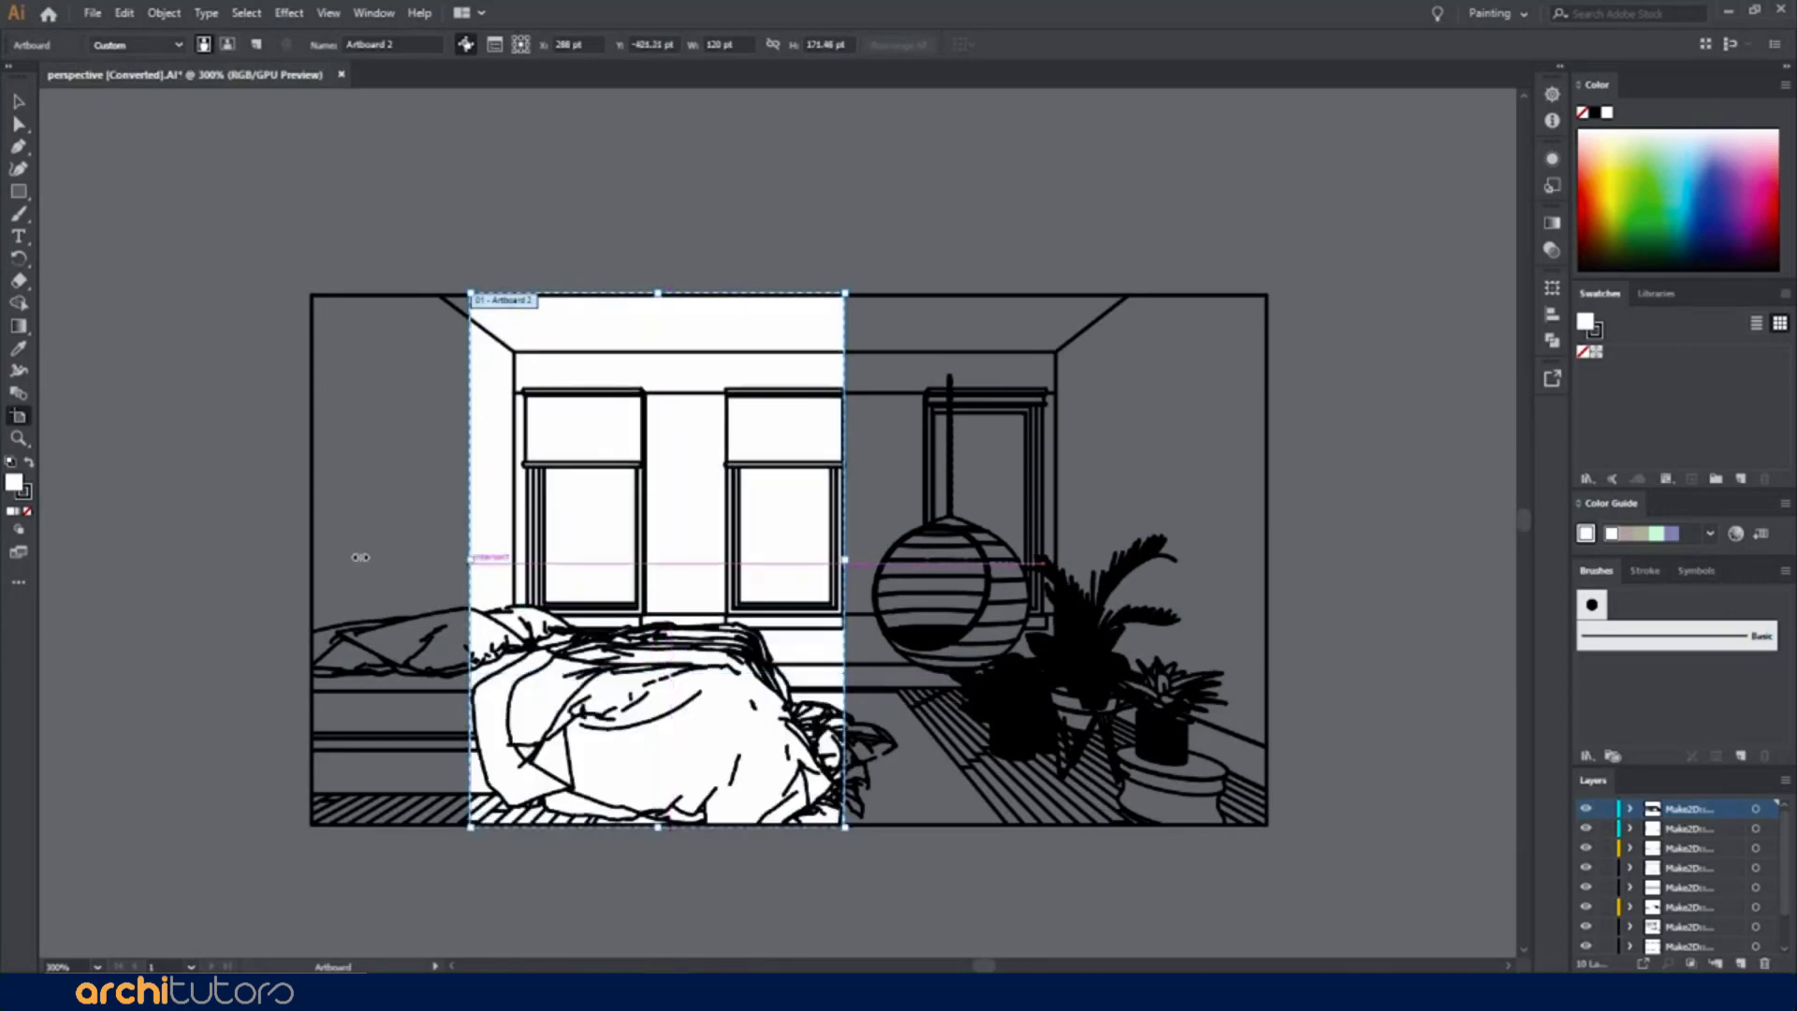
pyautogui.moveTo(470, 559); pyautogui.dragTo(313, 559)
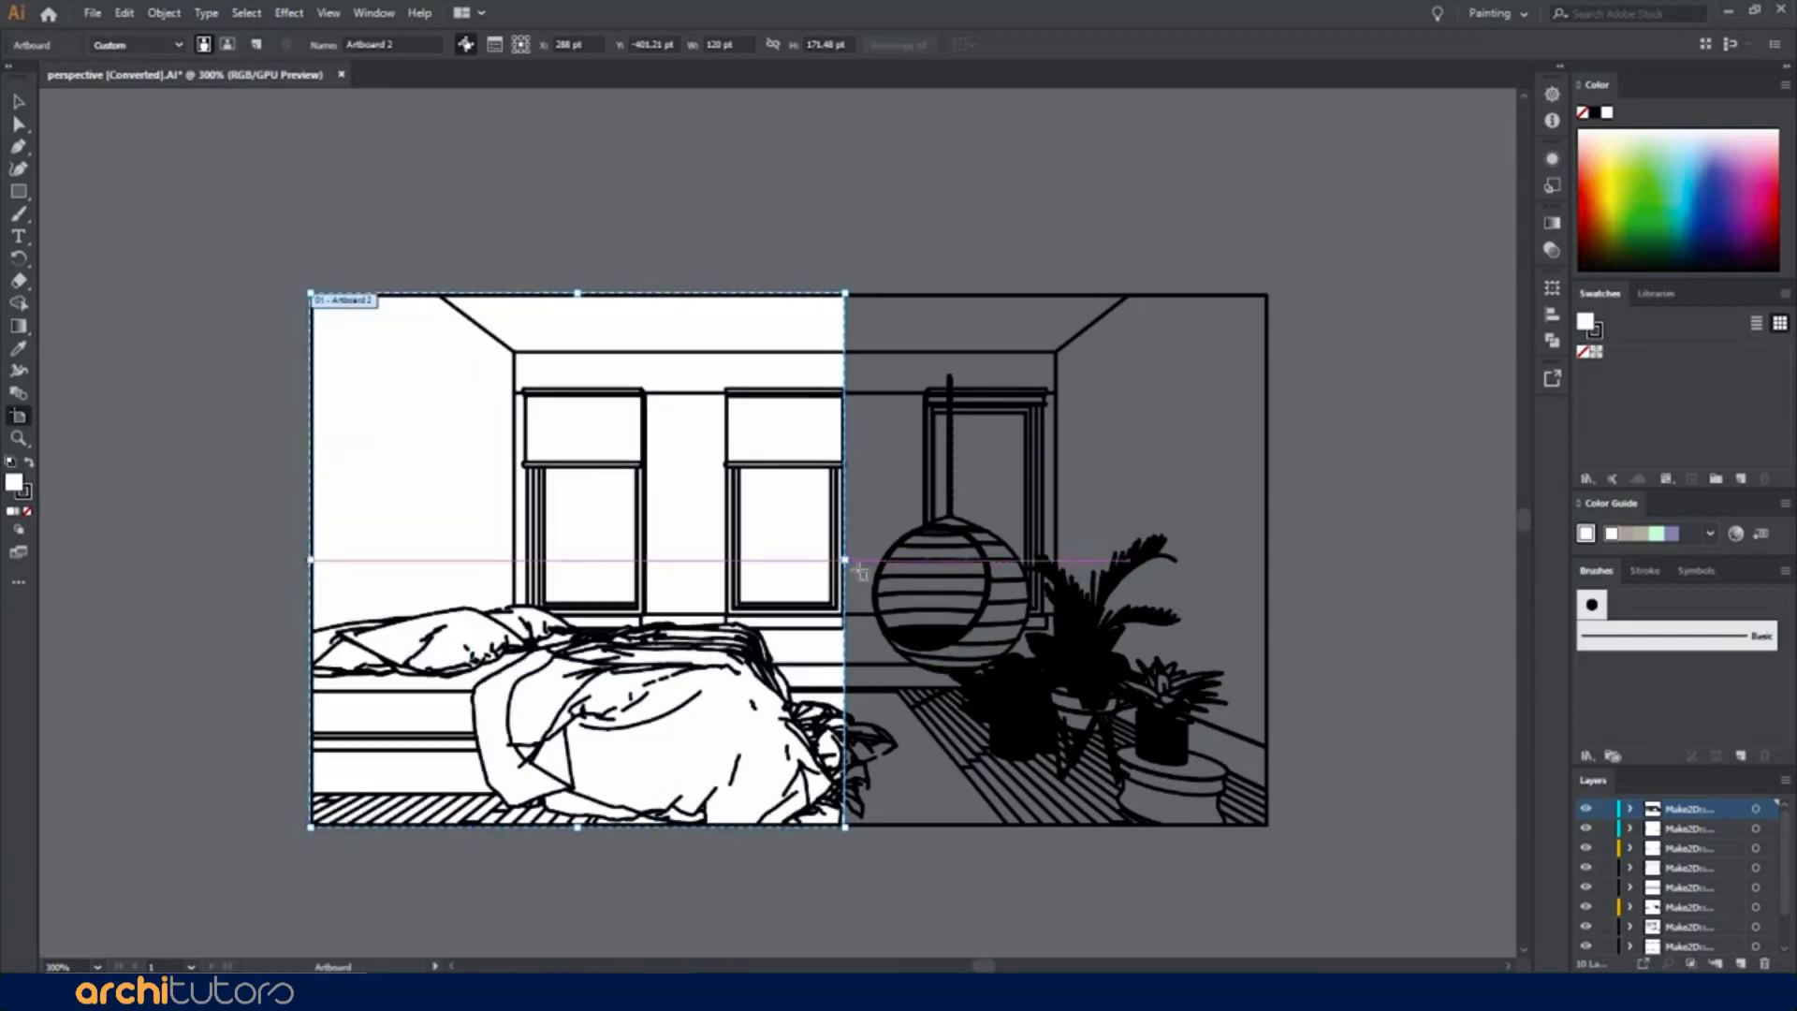
pyautogui.moveTo(845, 559); pyautogui.dragTo(1271, 593)
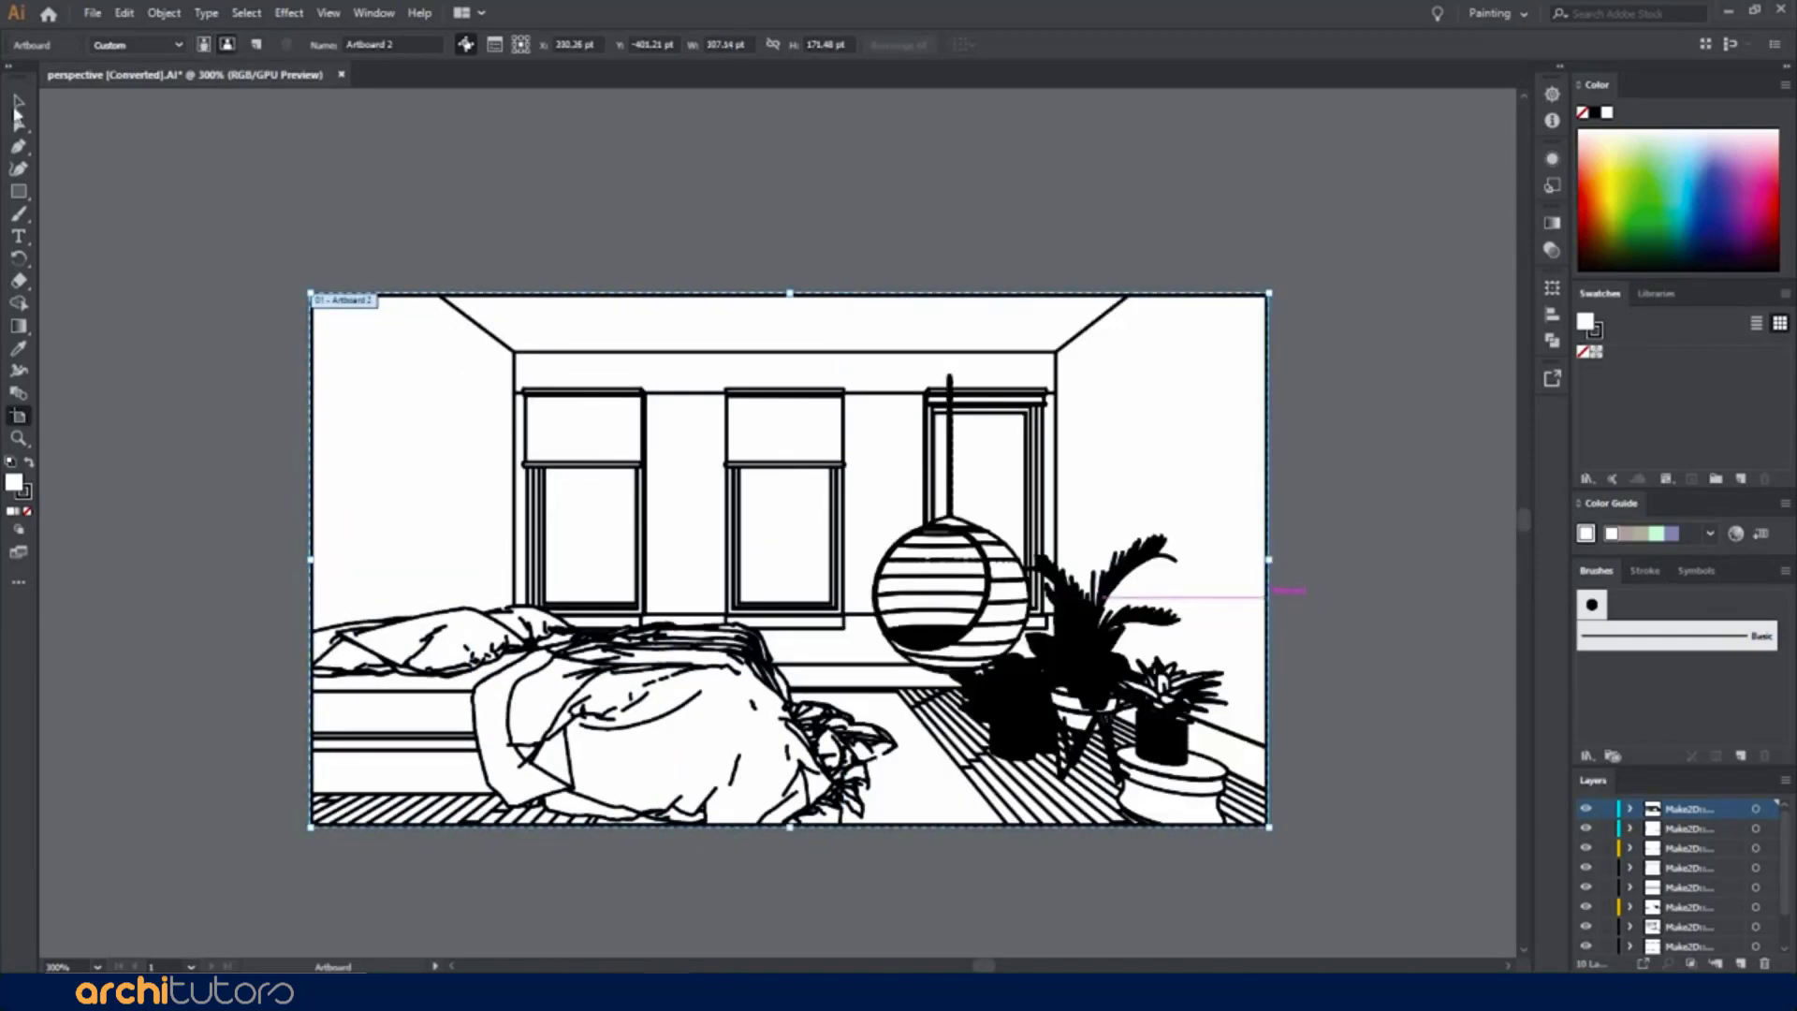
pyautogui.press('v')
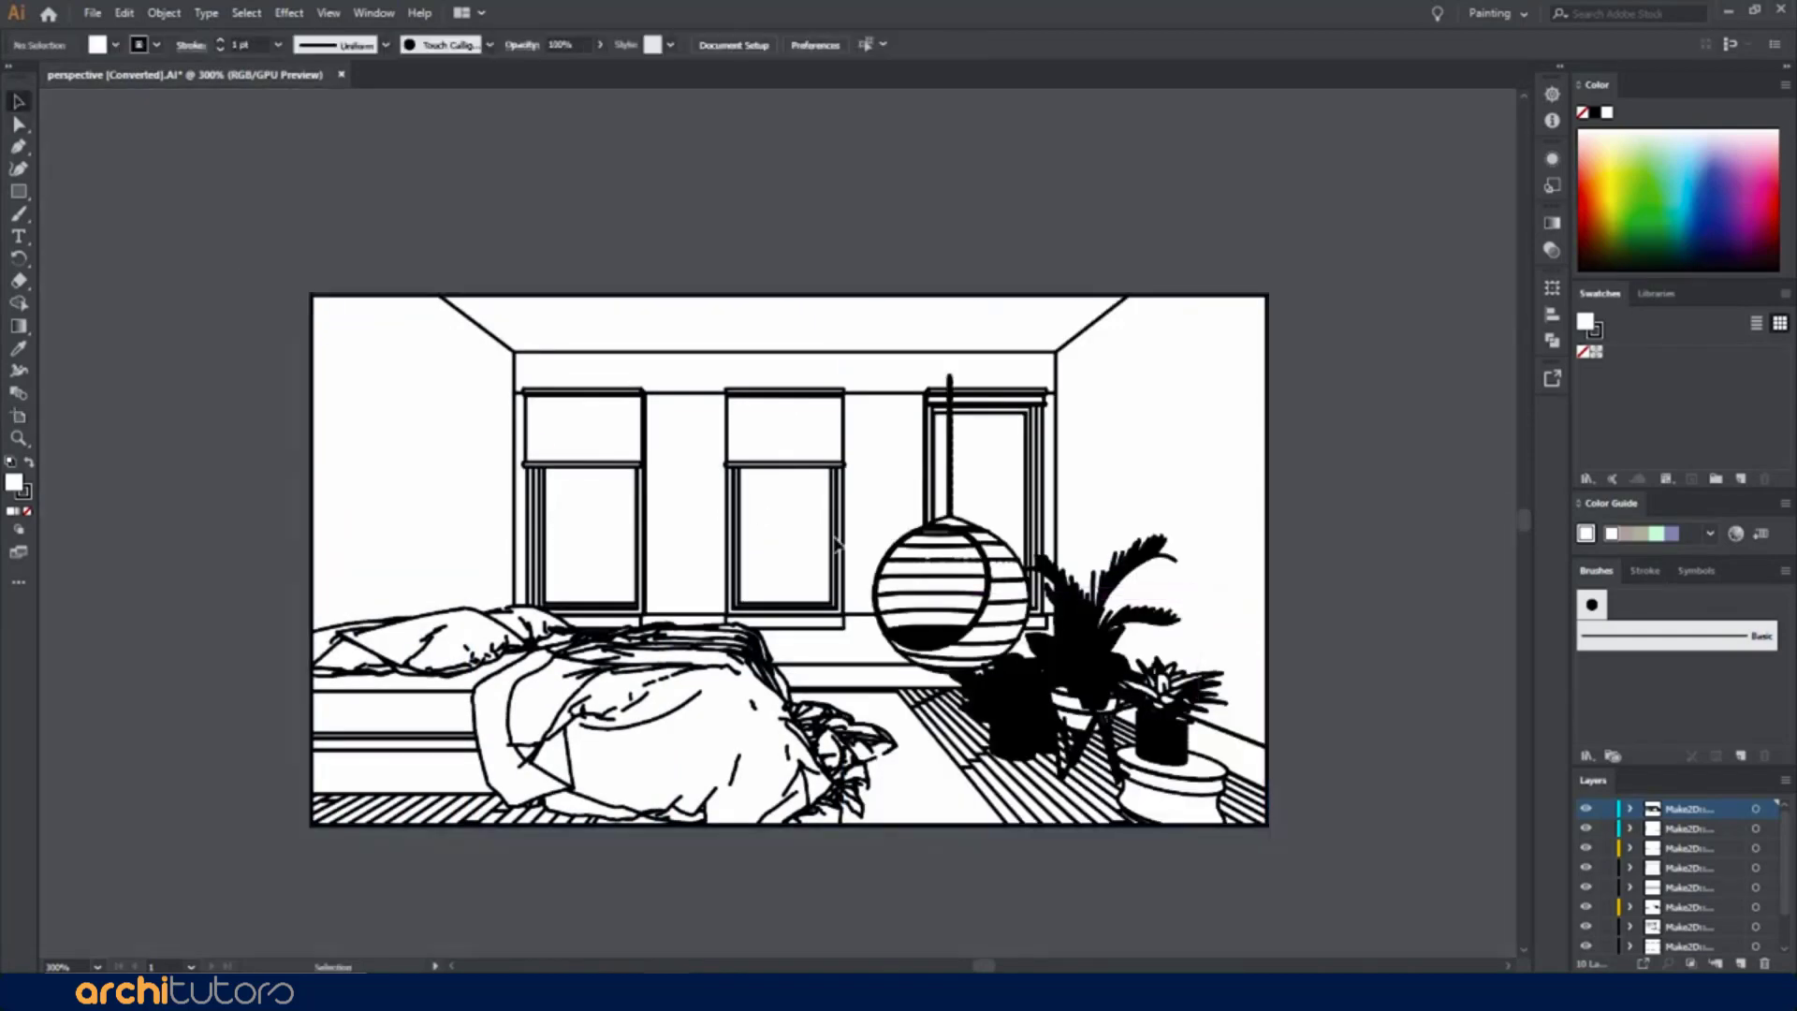
# Select all the artwork and set every line's stroke weight to 0.1 pt
pyautogui.hotkey('ctrl', 'a')
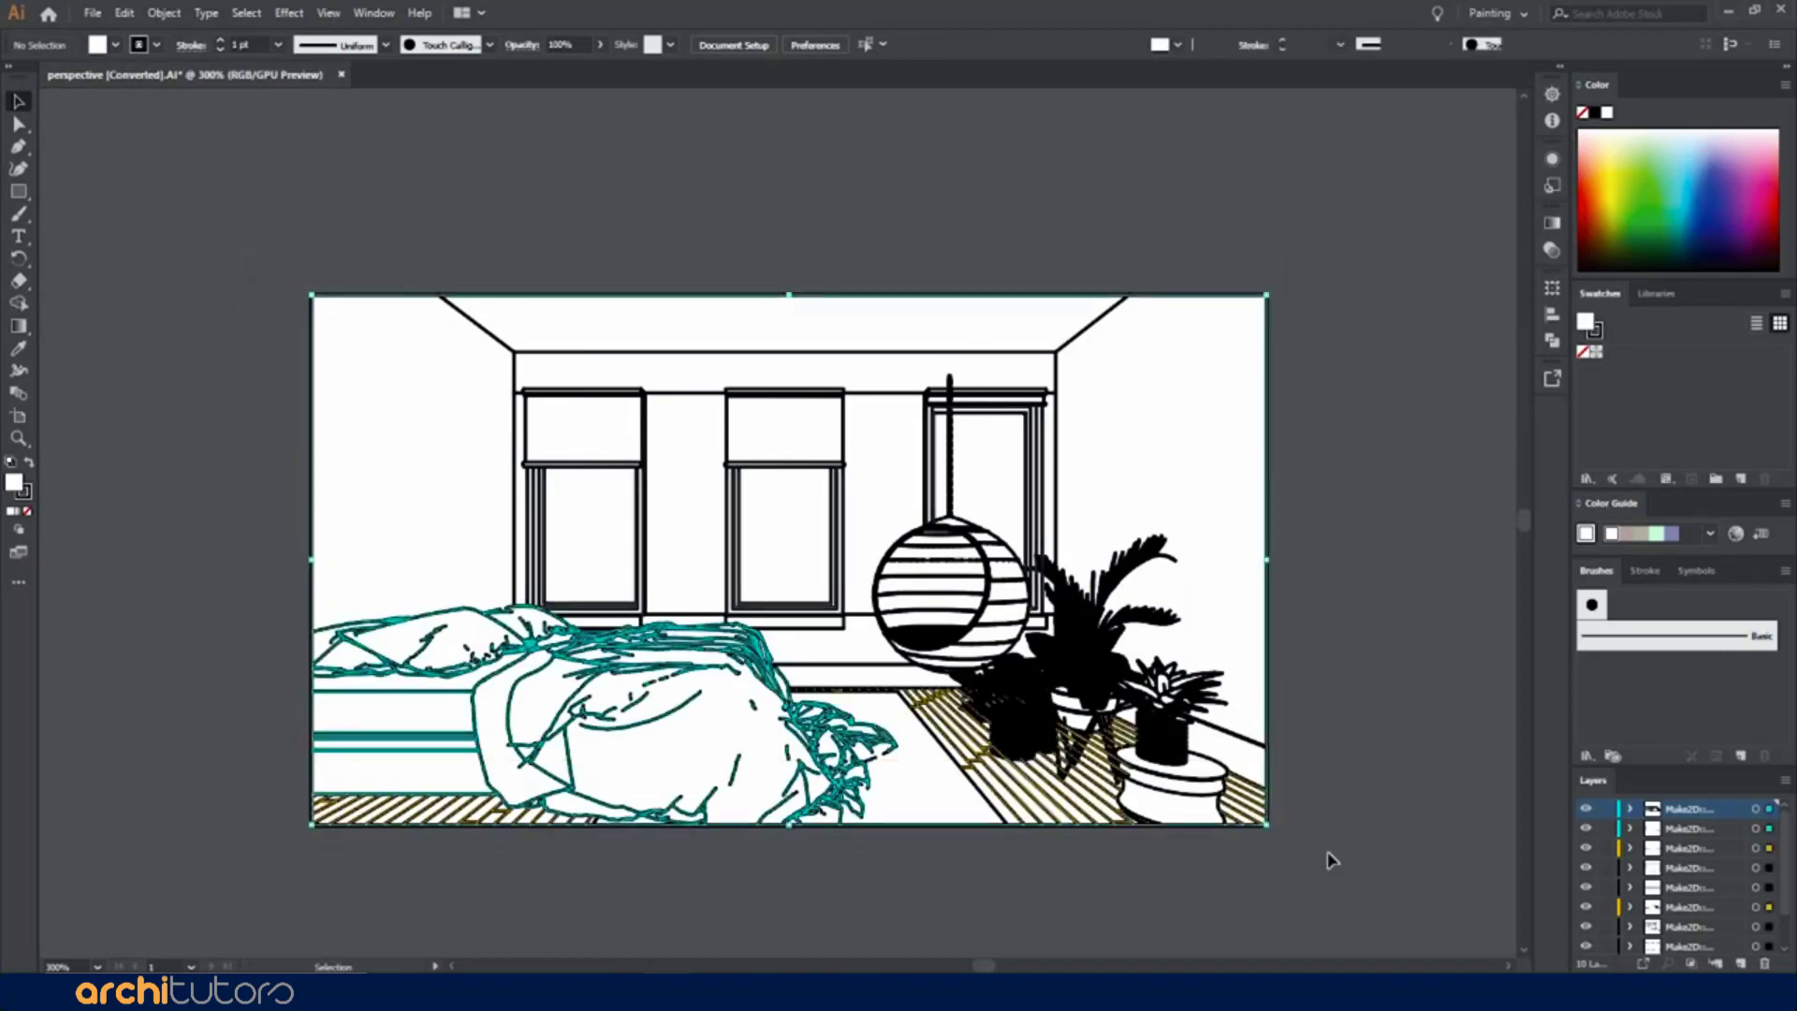
pyautogui.click(279, 47)
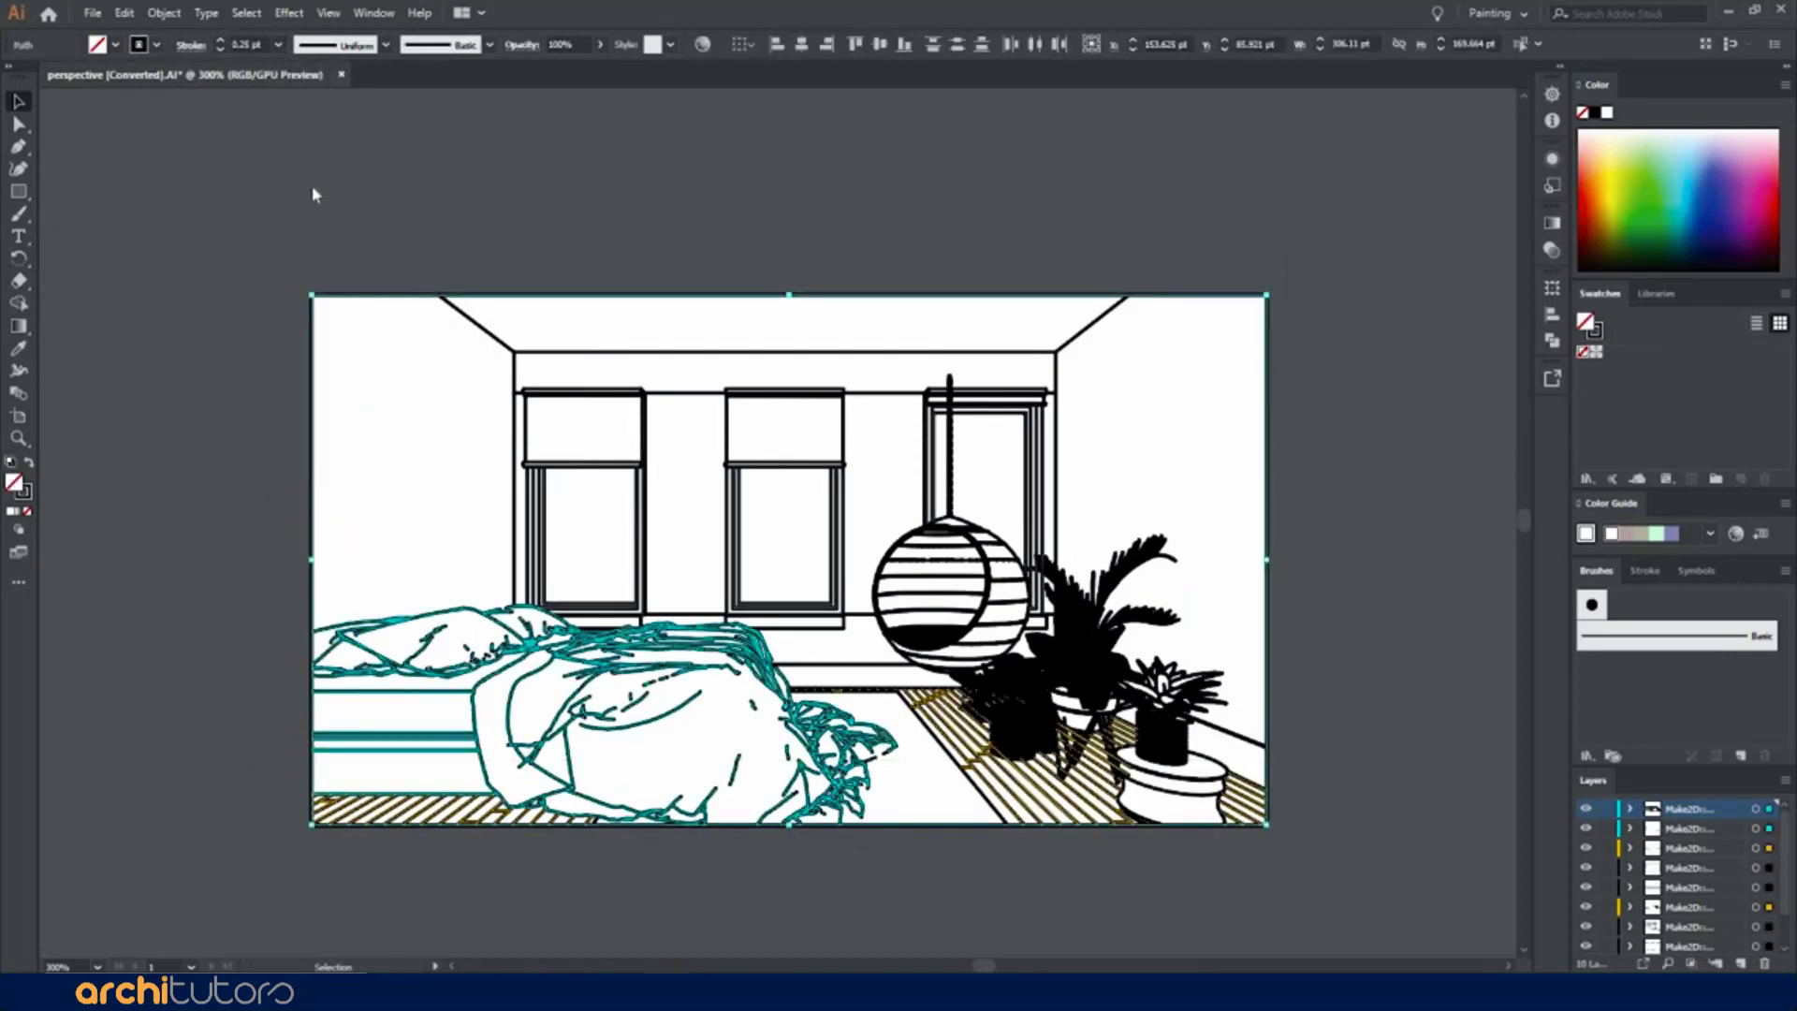
pyautogui.click(314, 194)
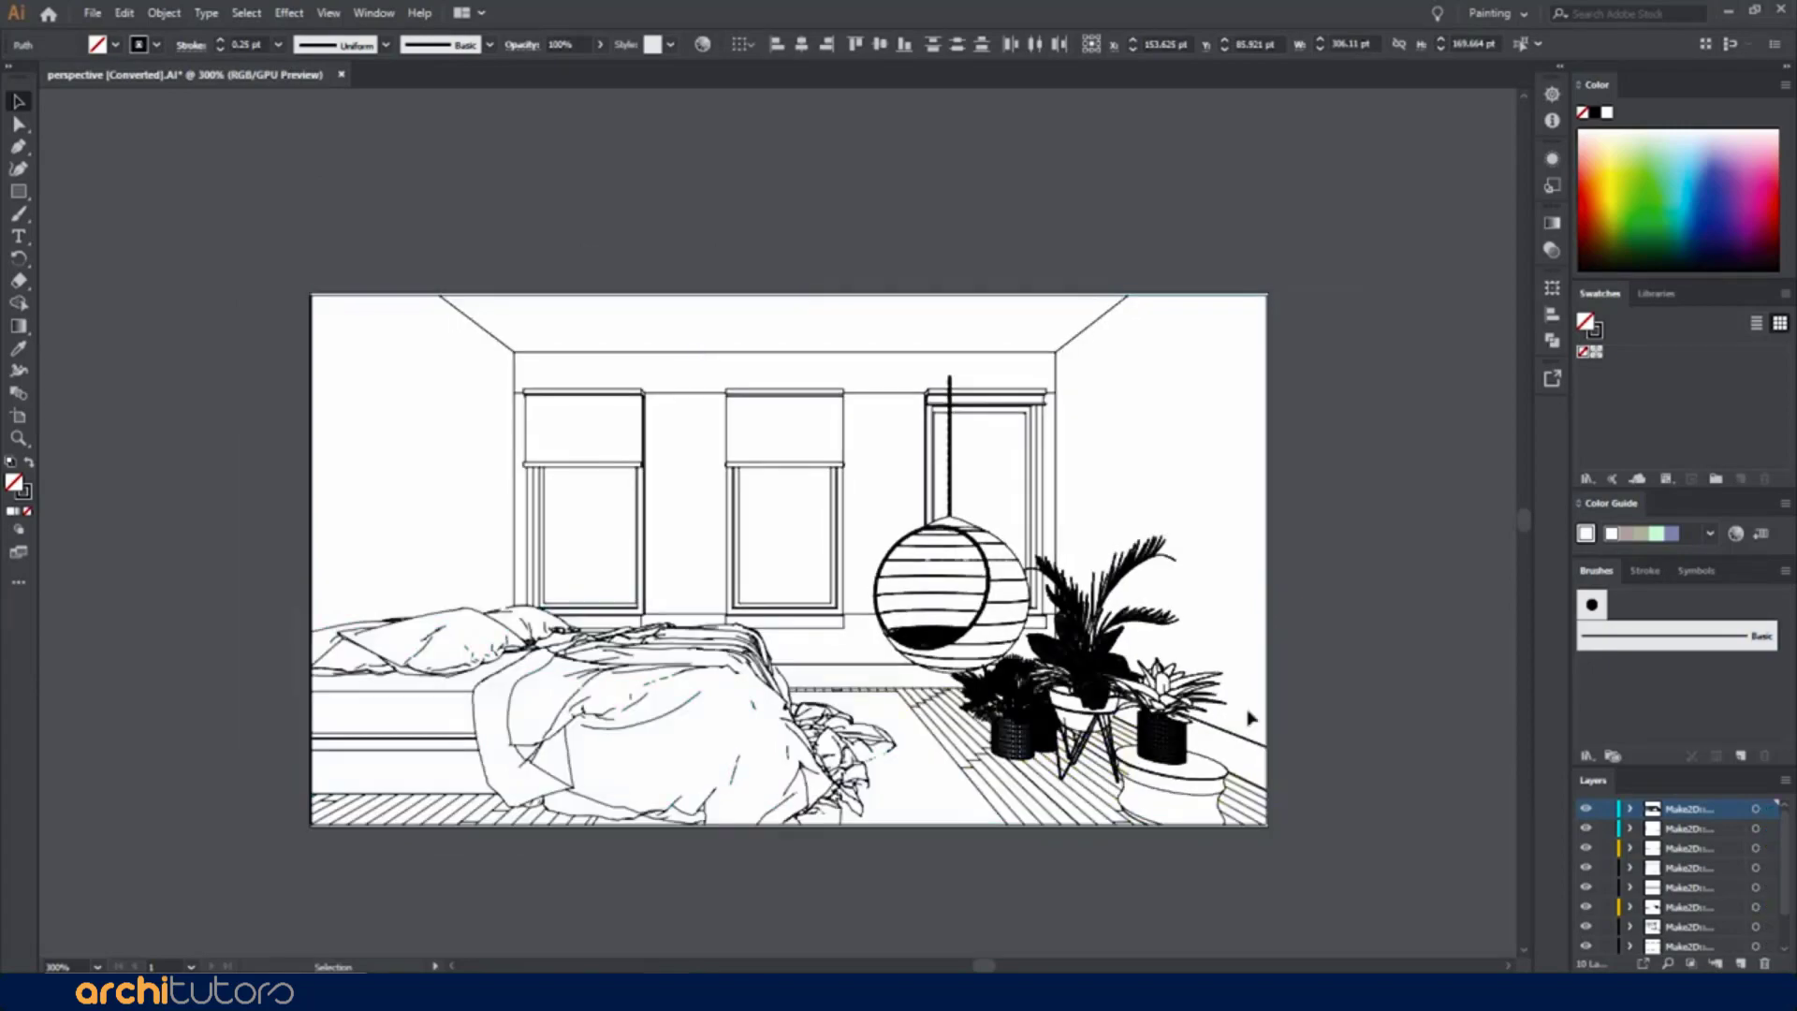
pyautogui.click(908, 727)
pyautogui.hotkey('ctrl', '0')
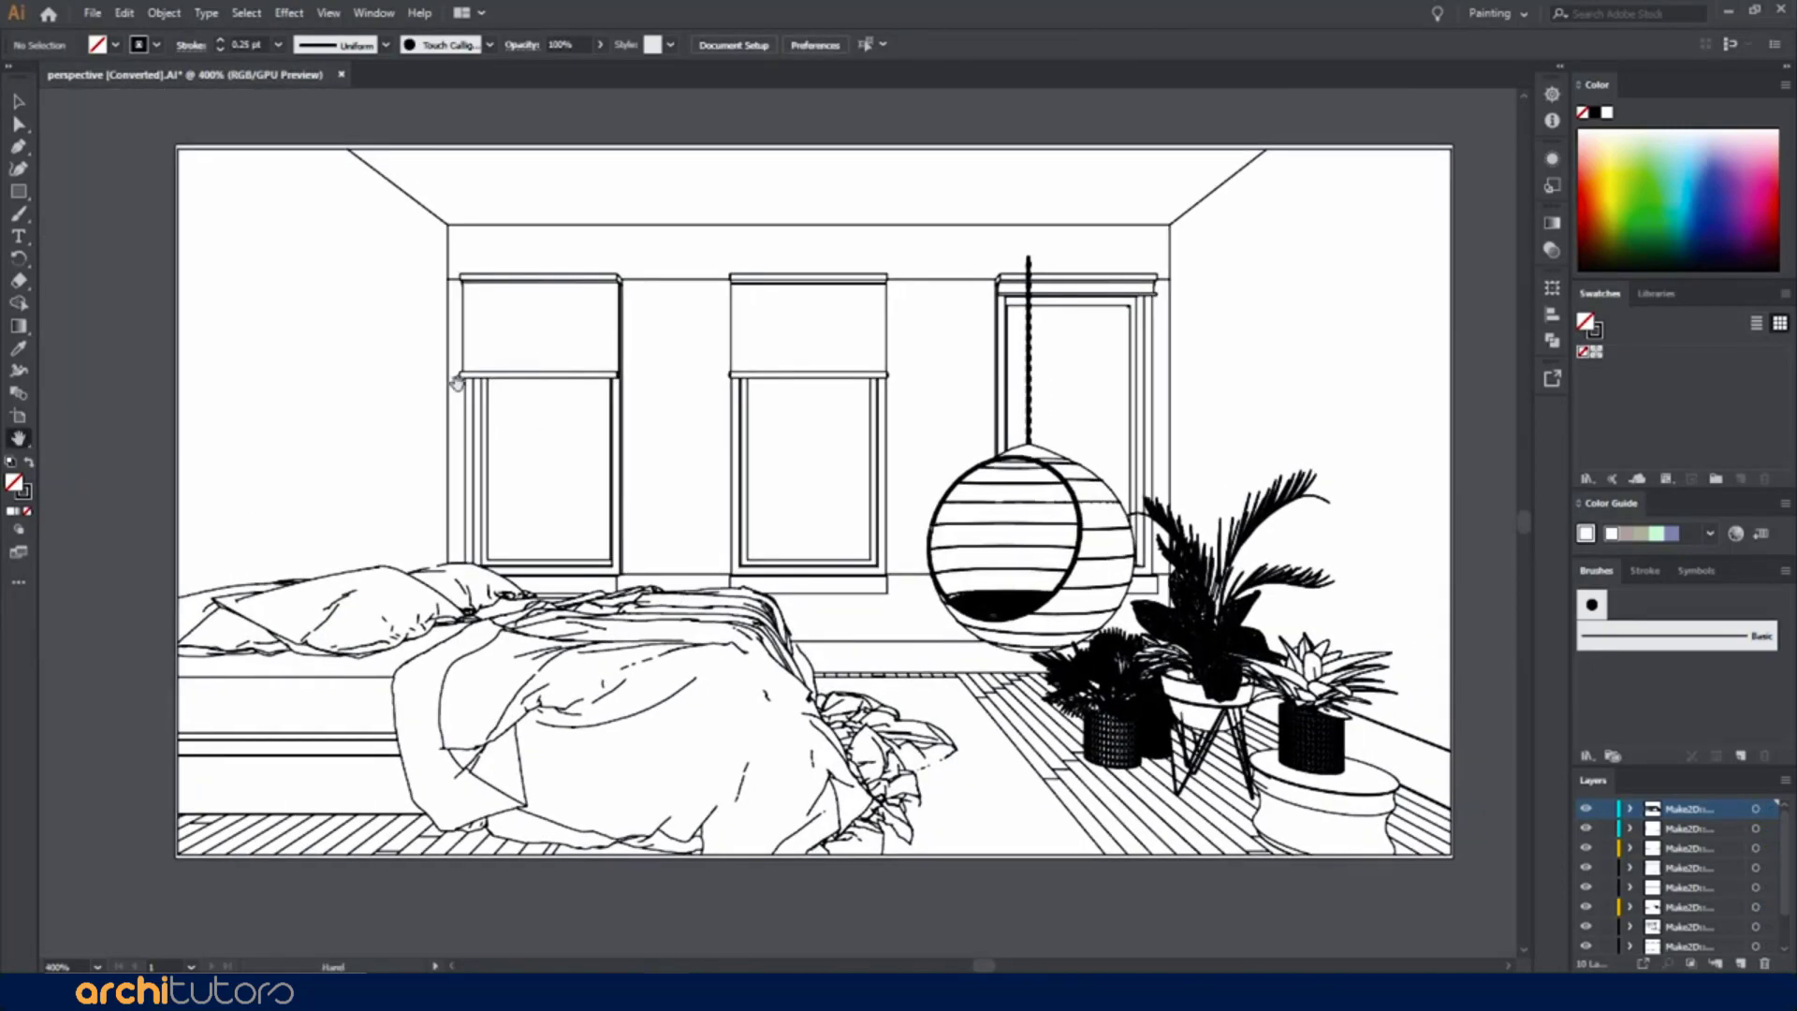
pyautogui.moveTo(458, 262); pyautogui.dragTo(403, 287)
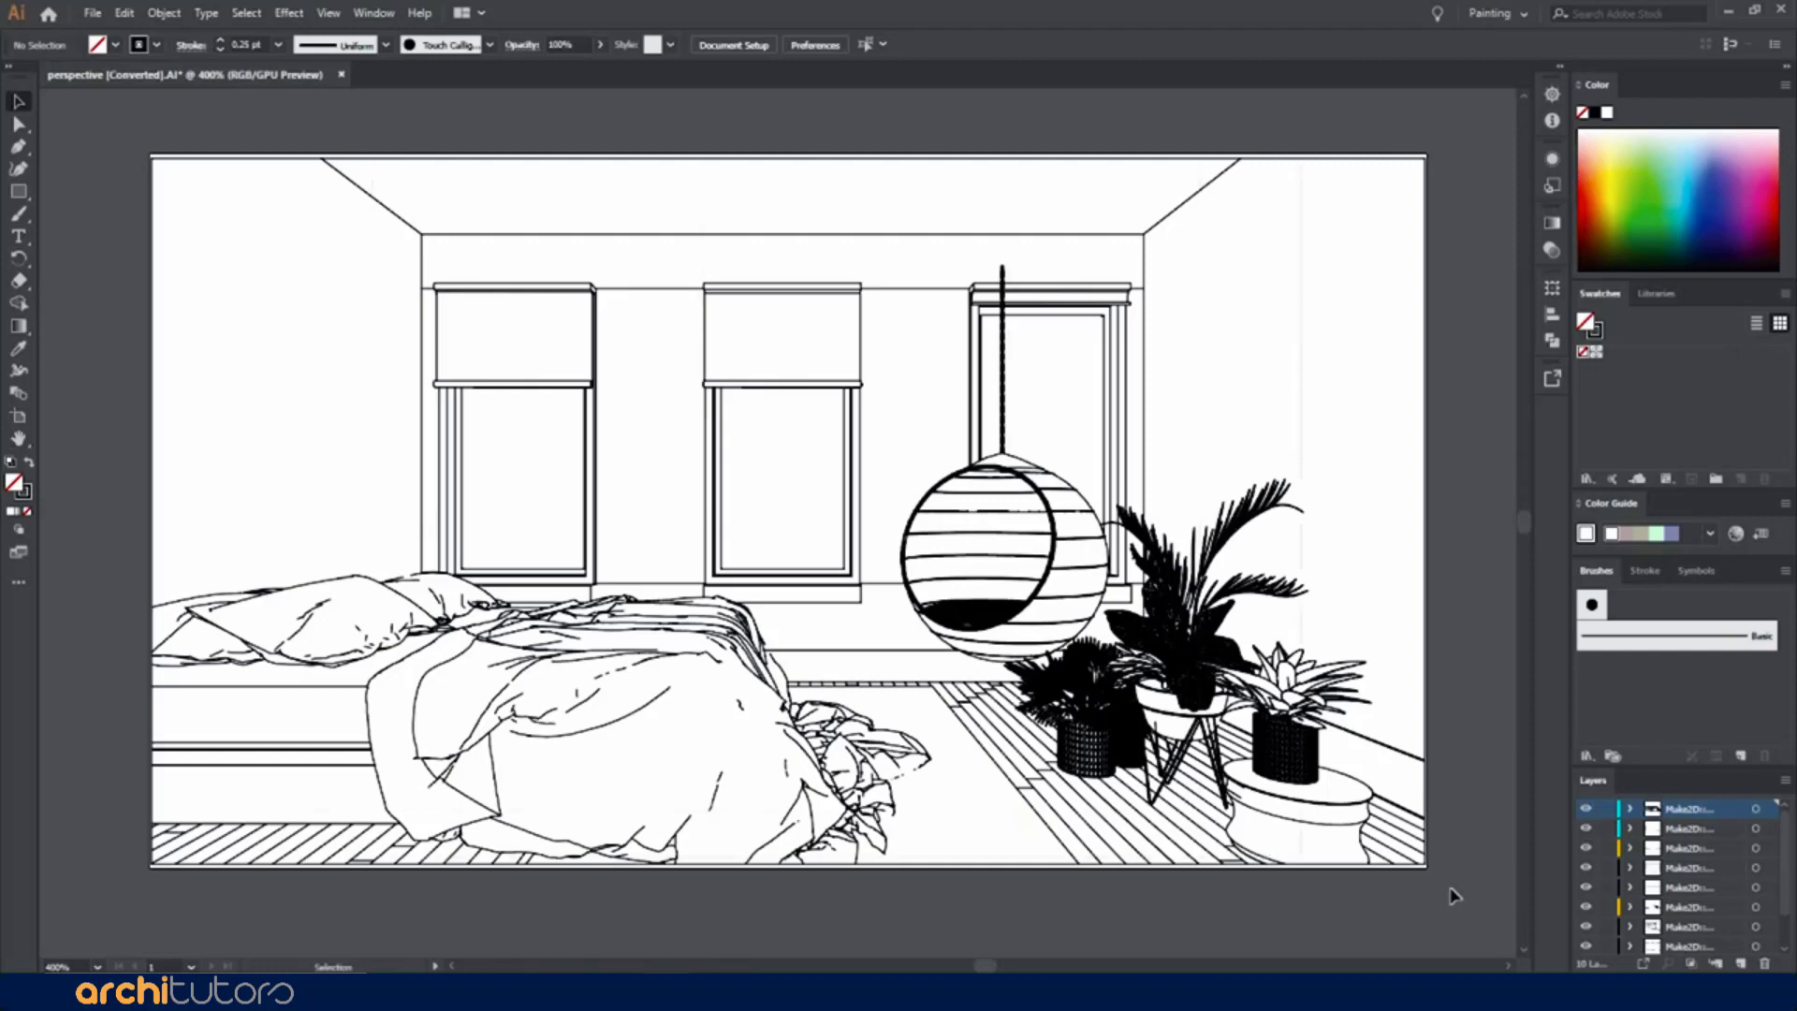
pyautogui.hotkey('ctrl', 'a')
pyautogui.click(278, 44)
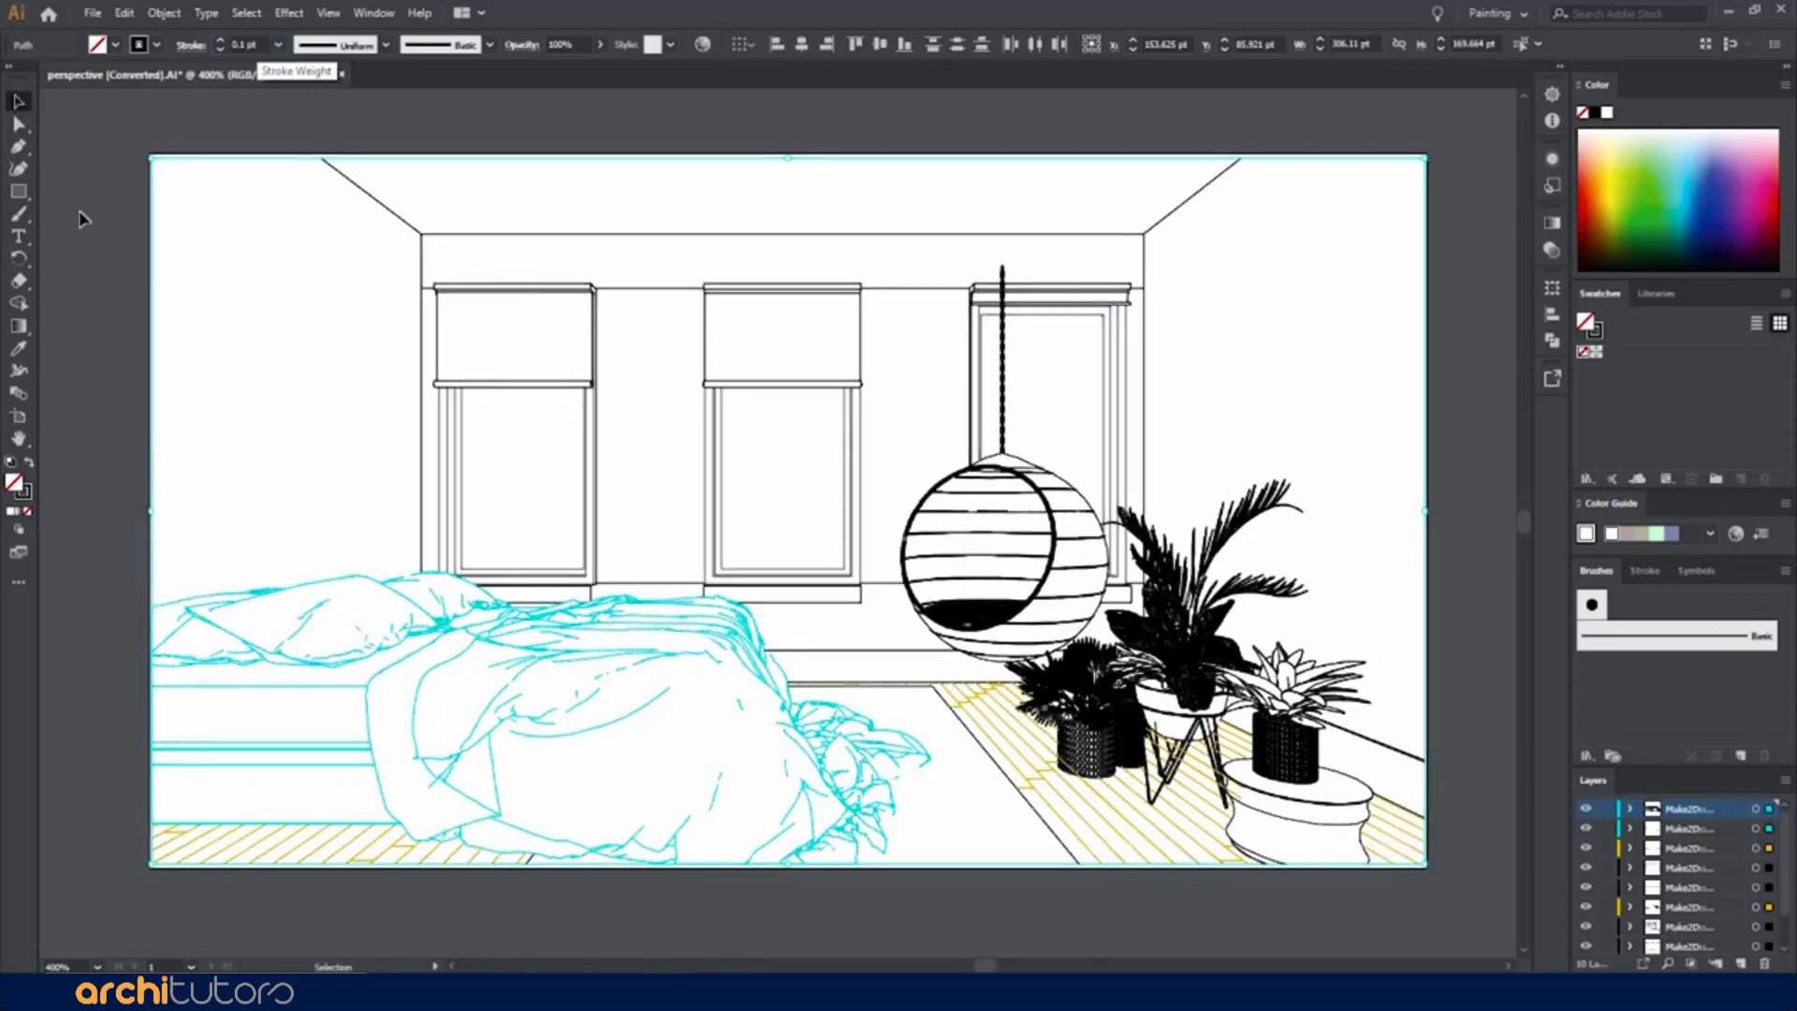
pyautogui.click(655, 314)
pyautogui.scroll(-1, 920, 518)
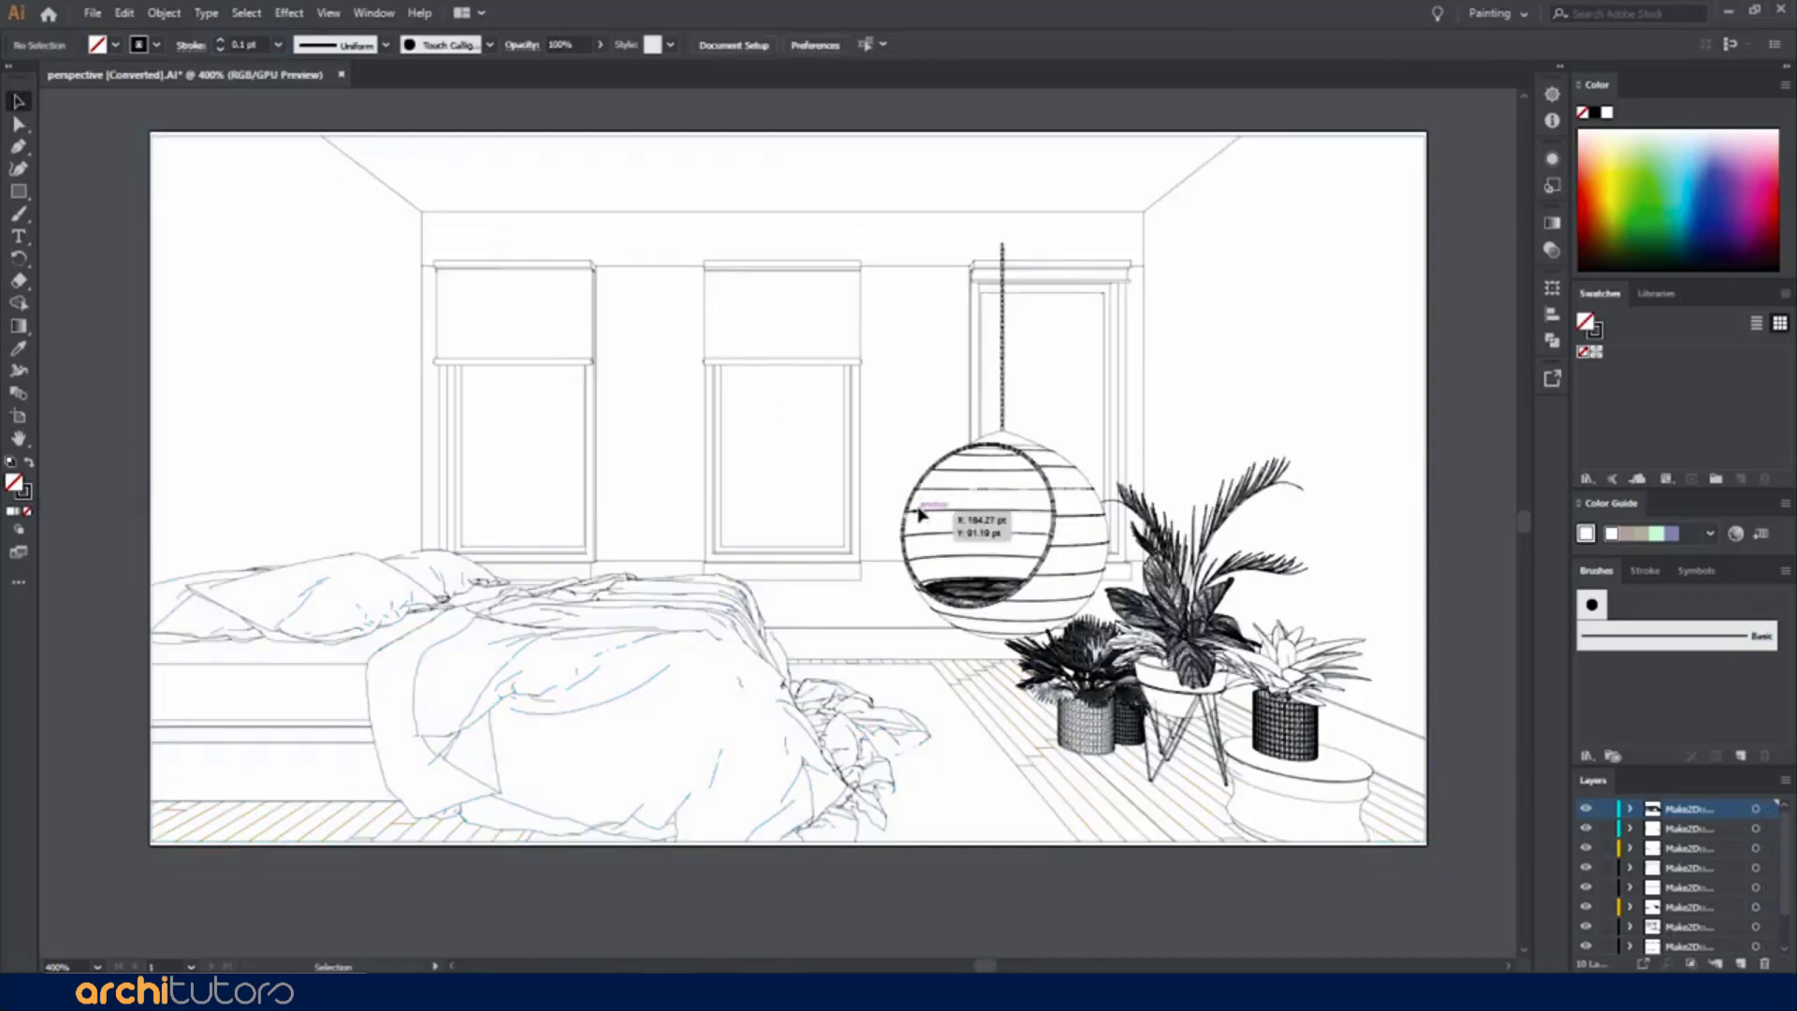
# Zoom into the hanging chair and delete the extra mesh pieces in its seat
pyautogui.press('z')
pyautogui.click(829, 532)
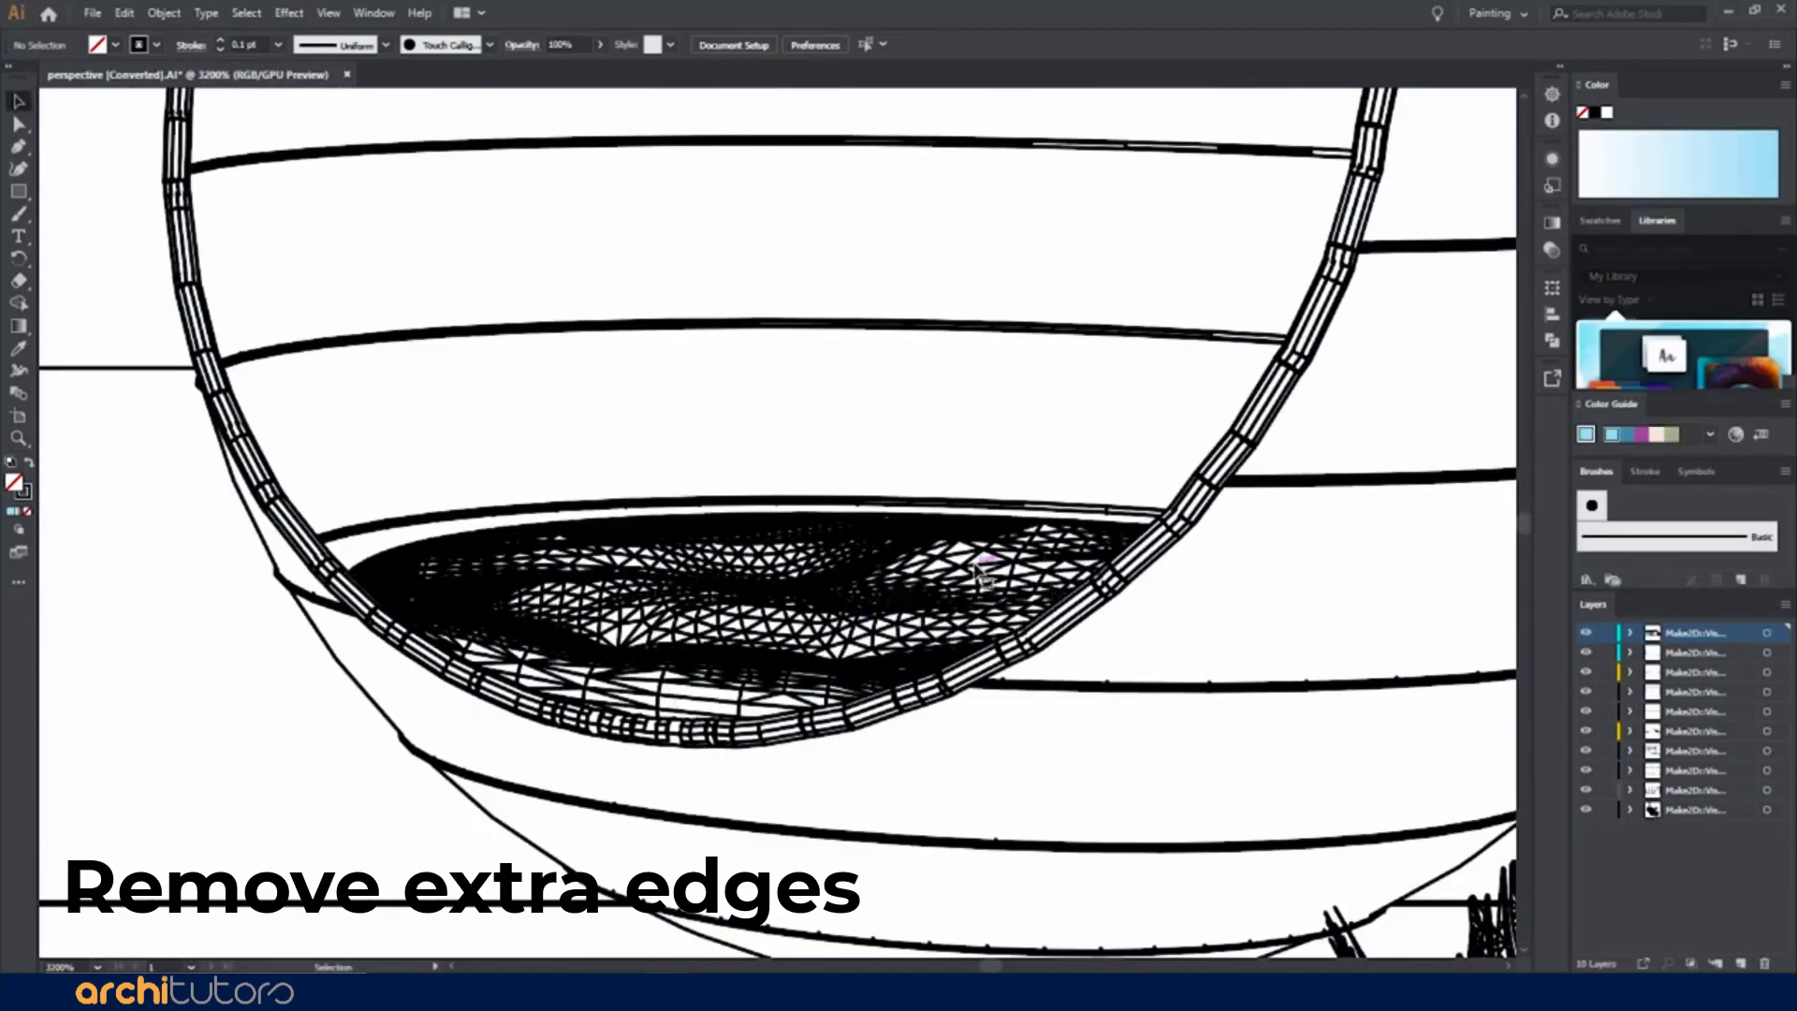
pyautogui.click(994, 567)
pyautogui.press('Delete')
pyautogui.press('Delete')
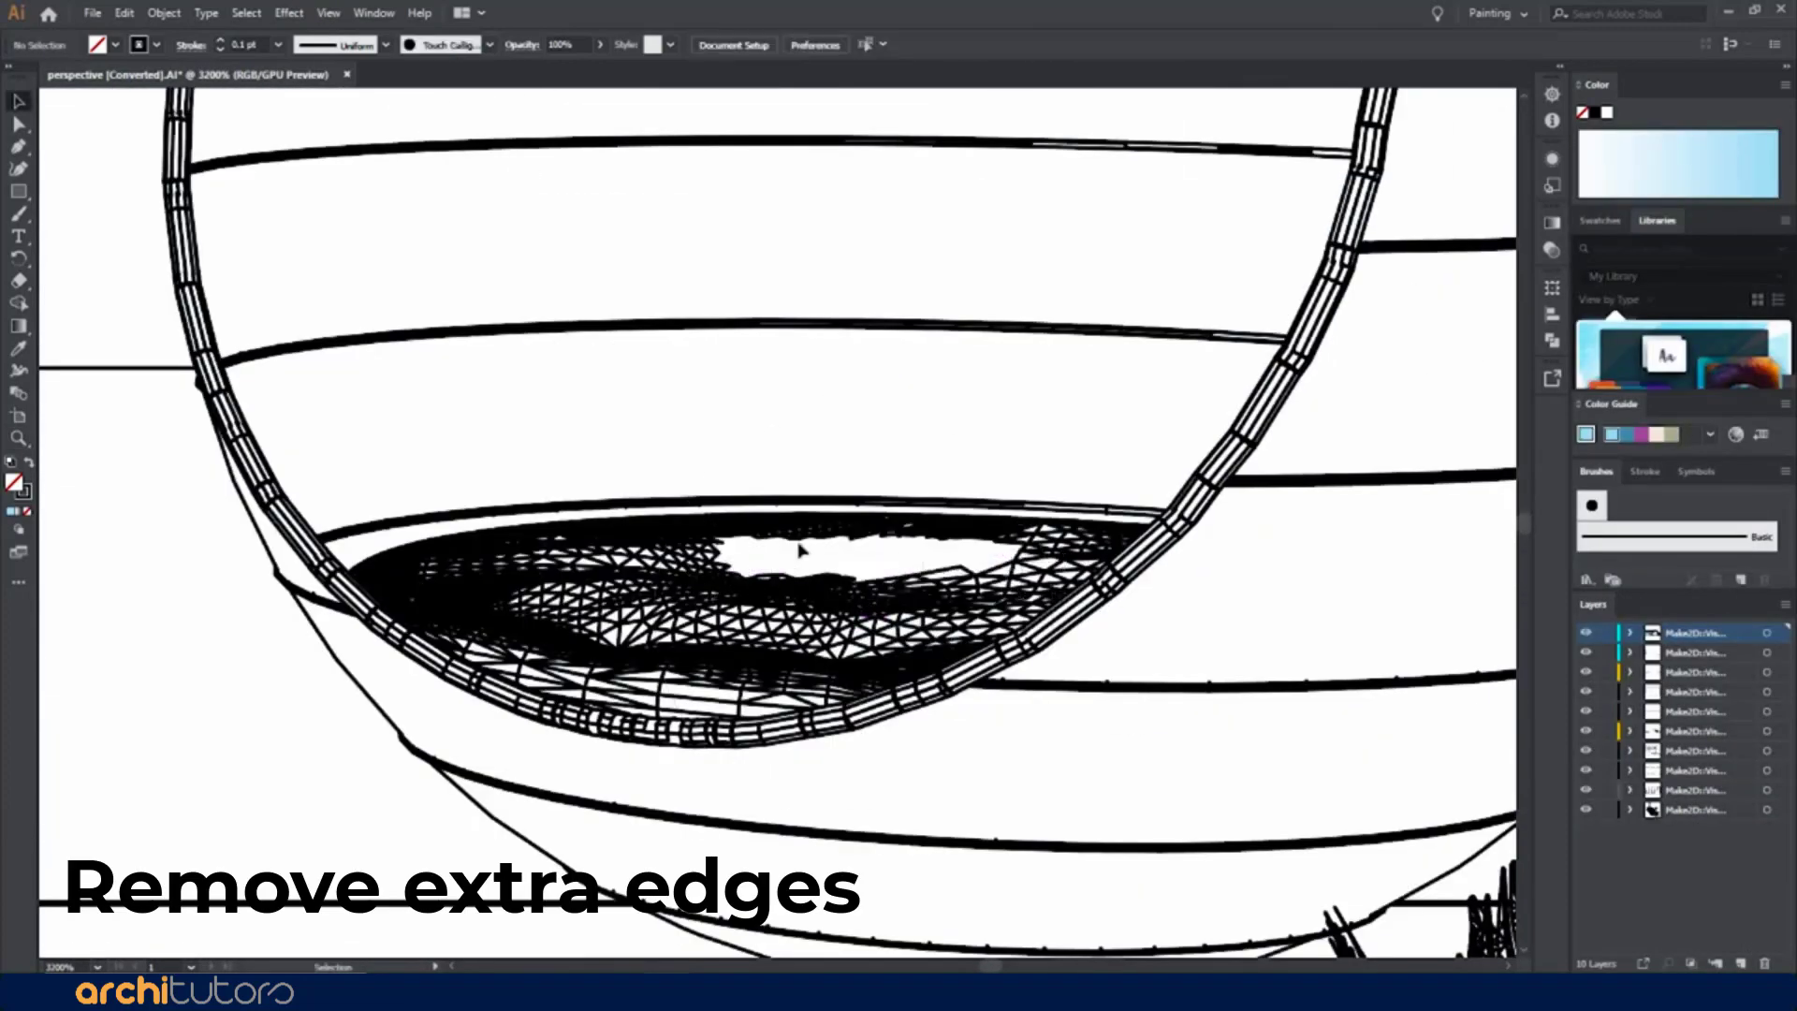
pyautogui.keyDown('ctrl'); pyautogui.click(856, 627); pyautogui.keyUp('ctrl')
pyautogui.press('v')
pyautogui.click(720, 514)
pyautogui.press('Delete')
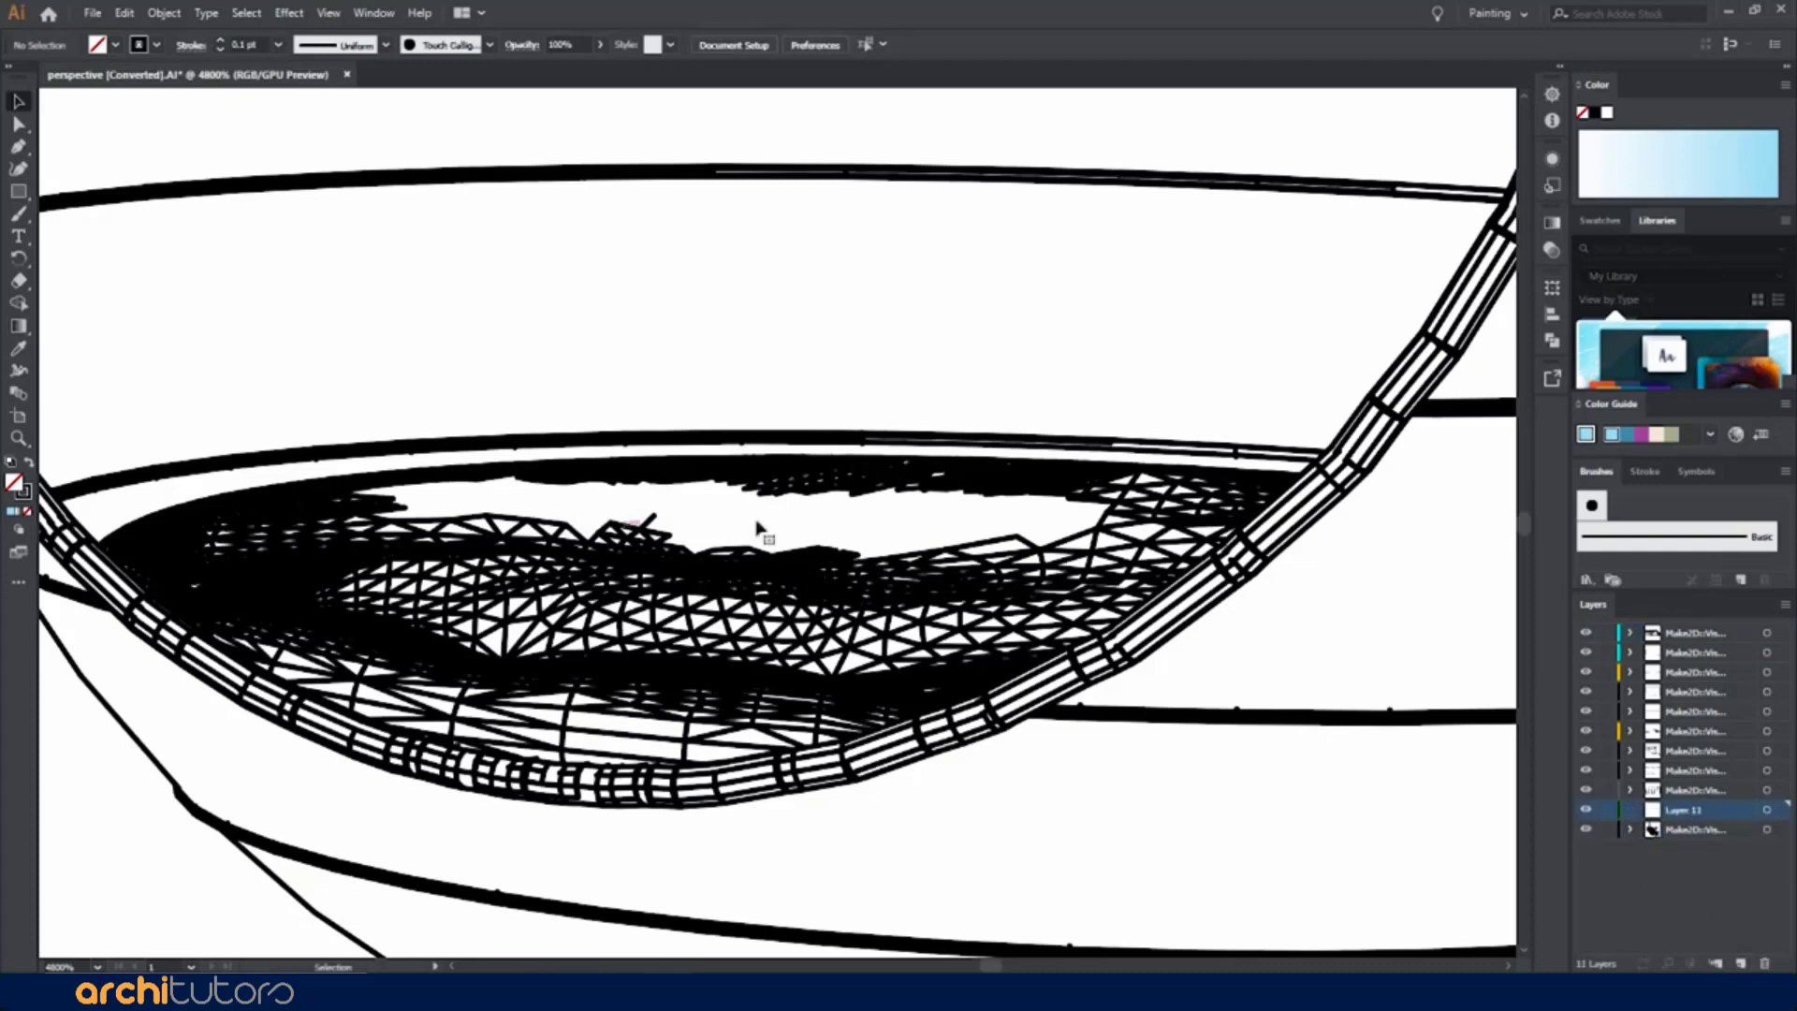
pyautogui.click(686, 538)
# Delete the leftover mesh strips along the seat's top band
pyautogui.press('Delete')
pyautogui.click(800, 476)
pyautogui.press('Delete')
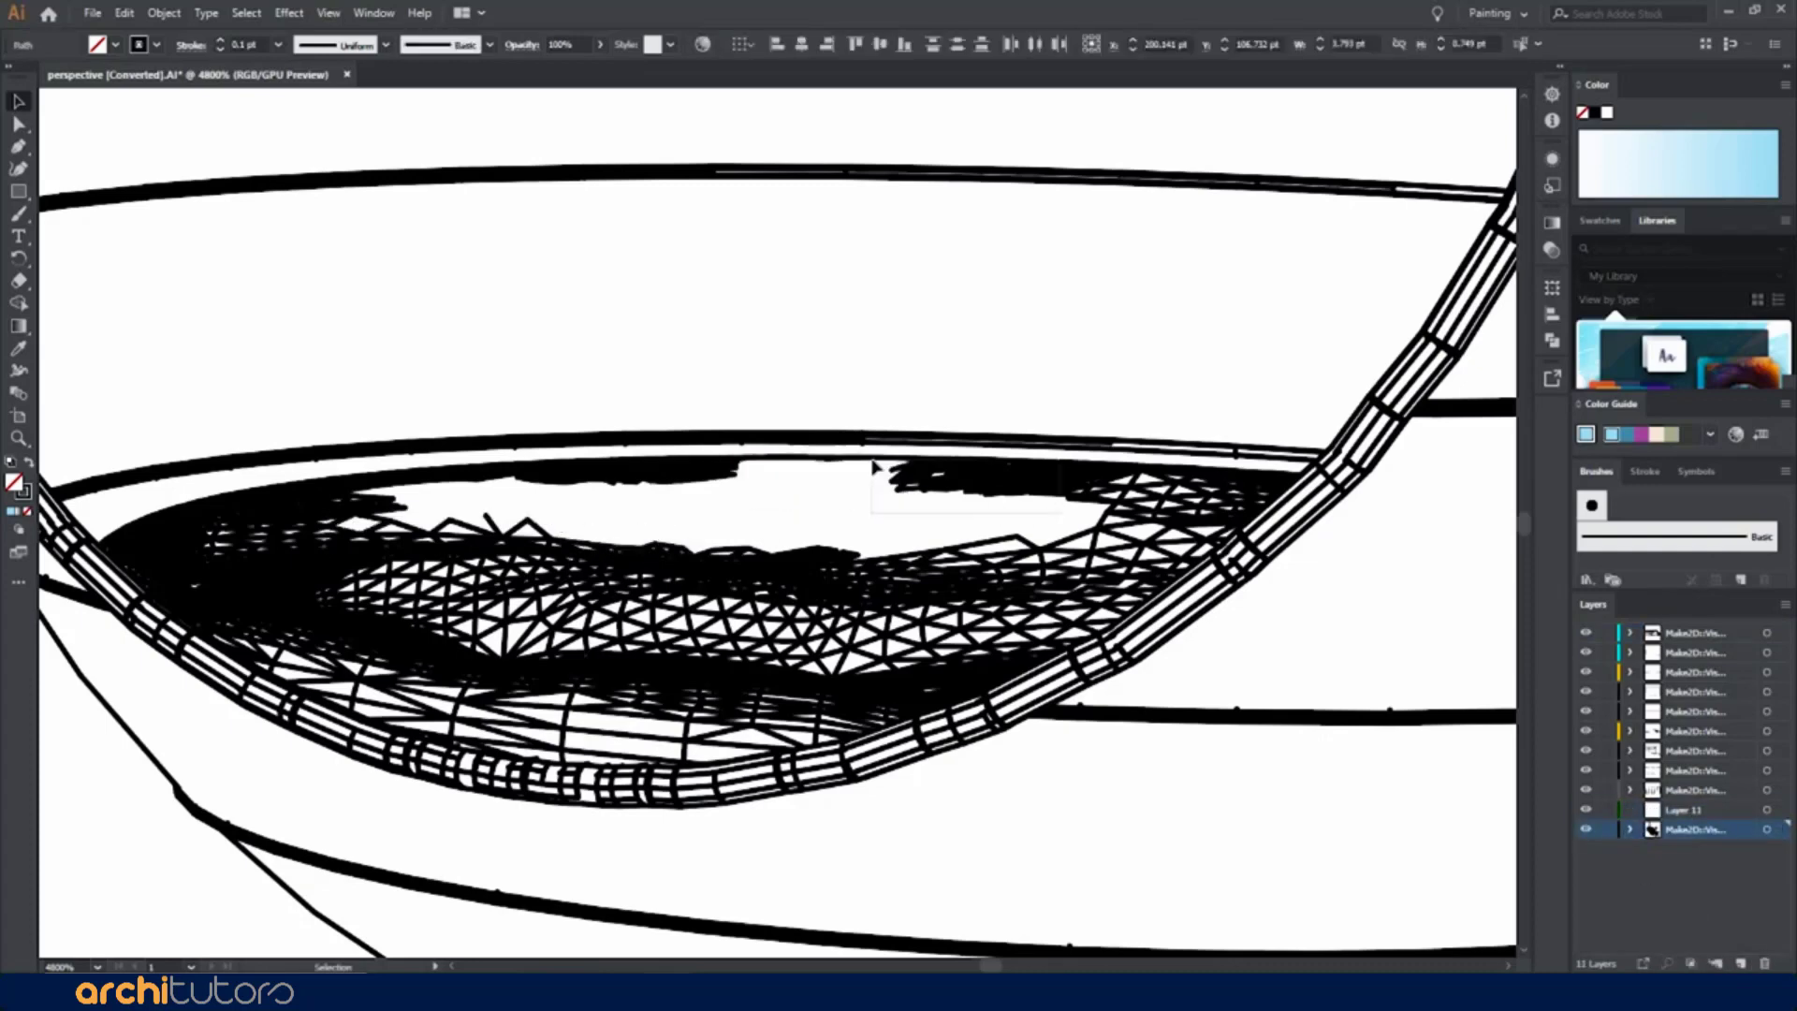
pyautogui.click(897, 477)
pyautogui.press('Delete')
pyautogui.click(561, 479)
pyautogui.press('Delete')
pyautogui.click(739, 472)
pyautogui.press('Delete')
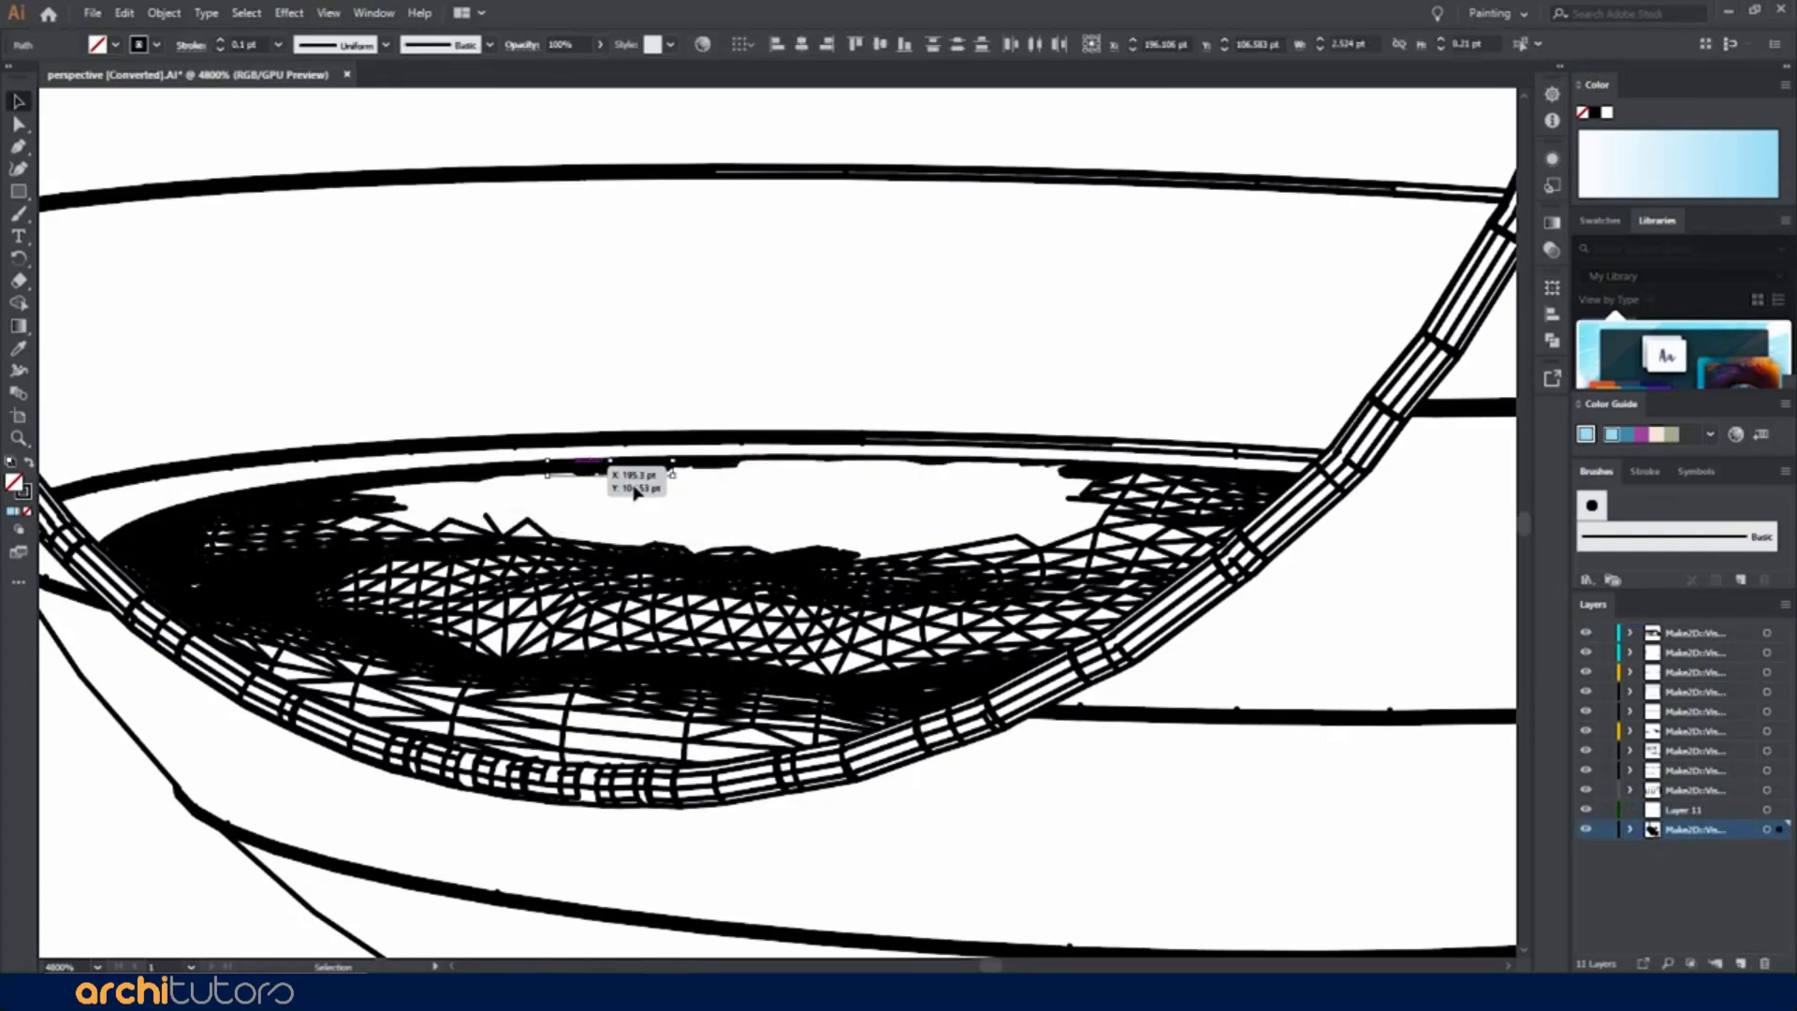
pyautogui.press('Delete')
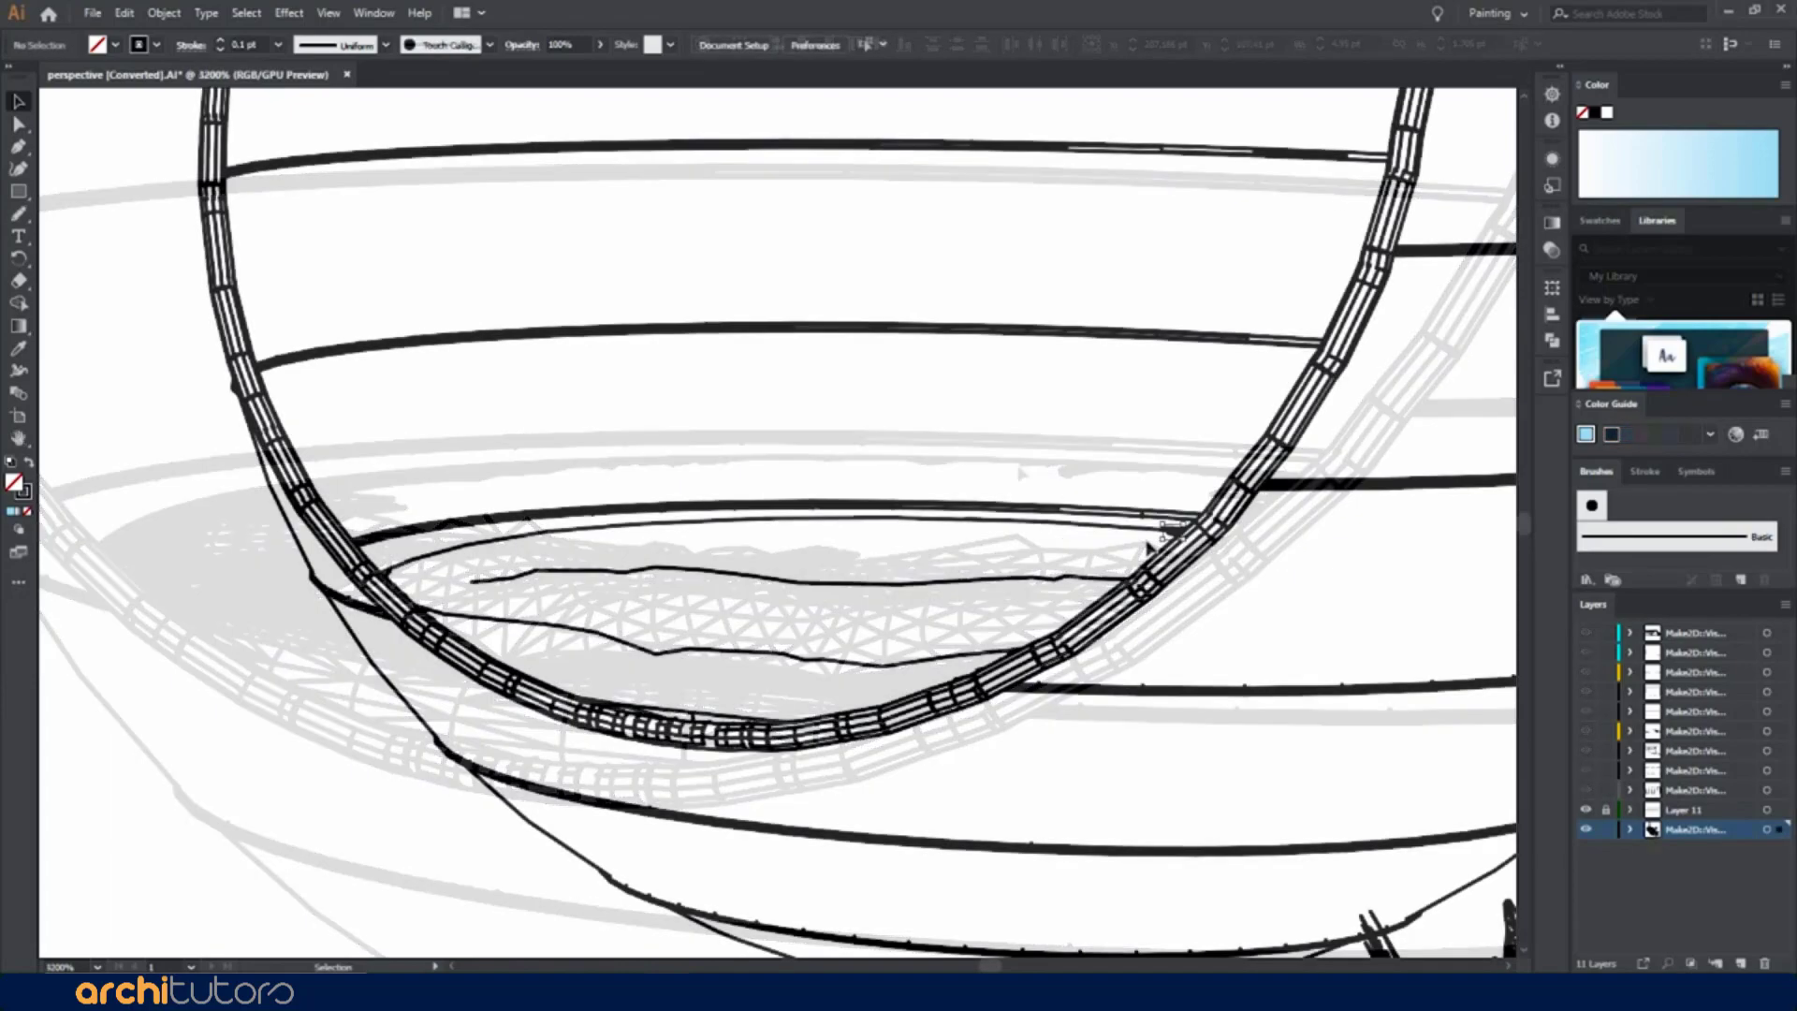
# Delete the vertical lines inside the patterned pot's rim
pyautogui.moveTo(942, 552); pyautogui.dragTo(391, 531)
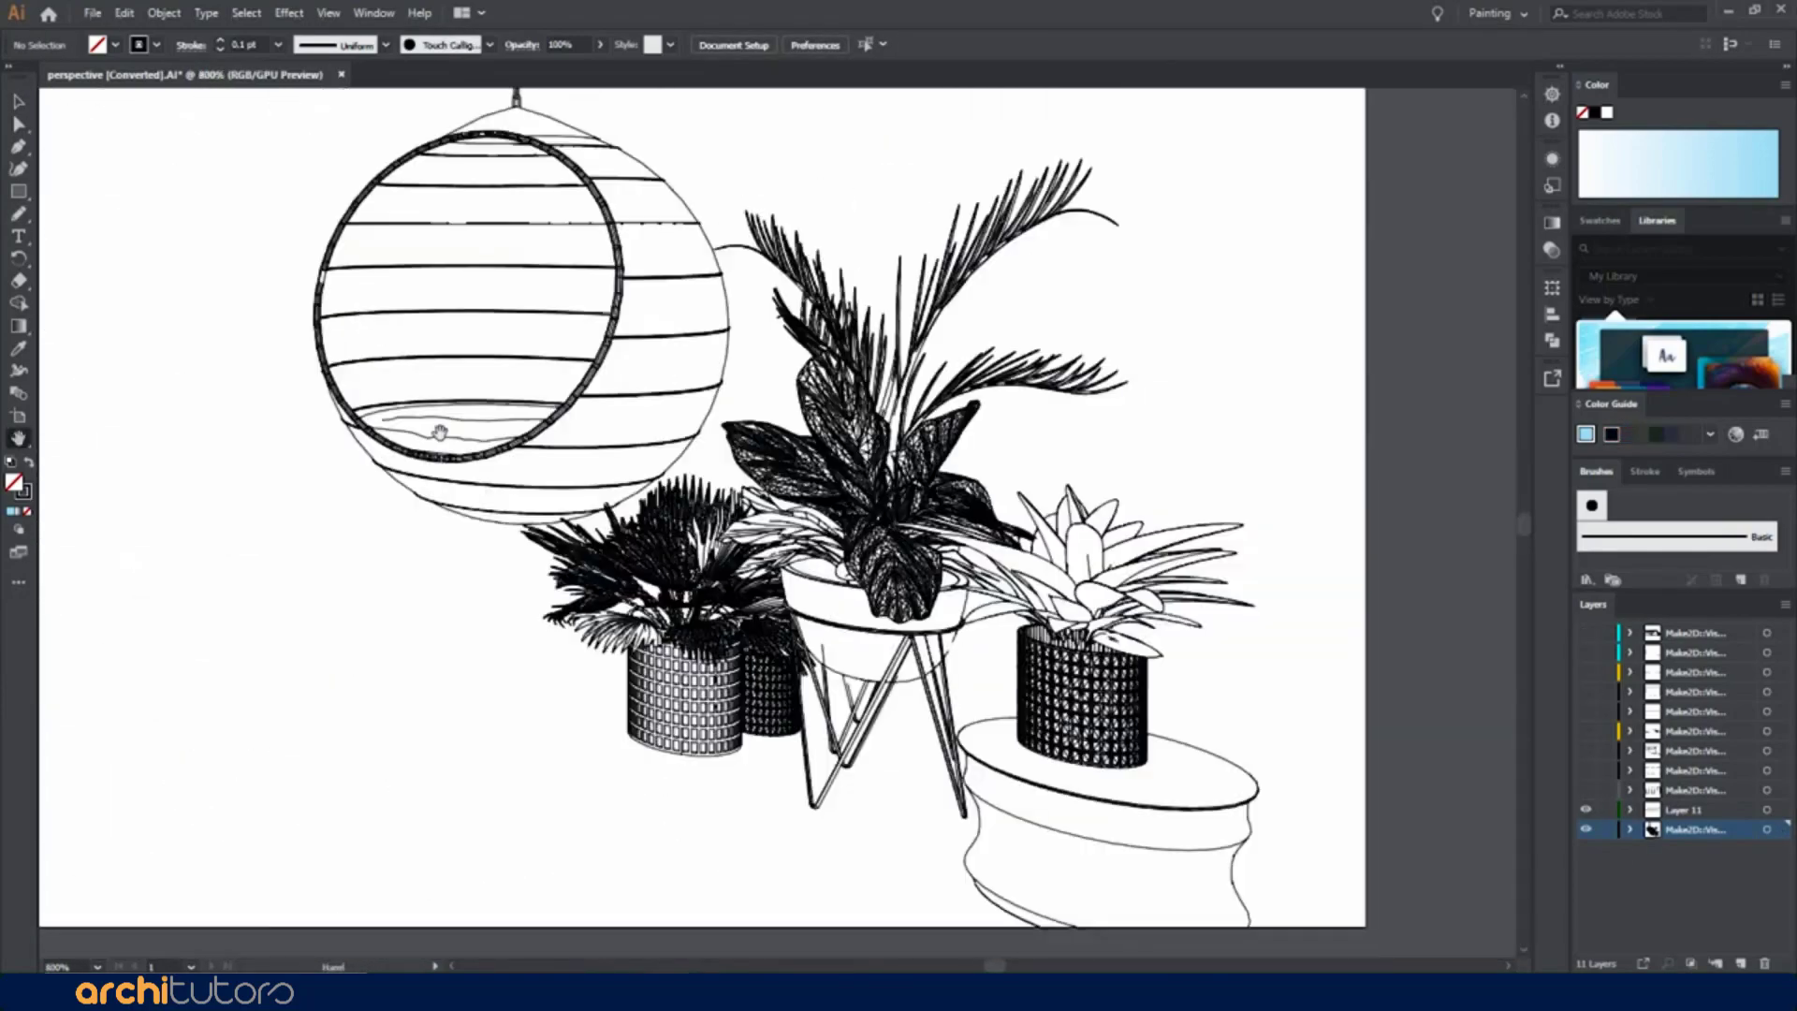
pyautogui.scroll(5, 1170, 621)
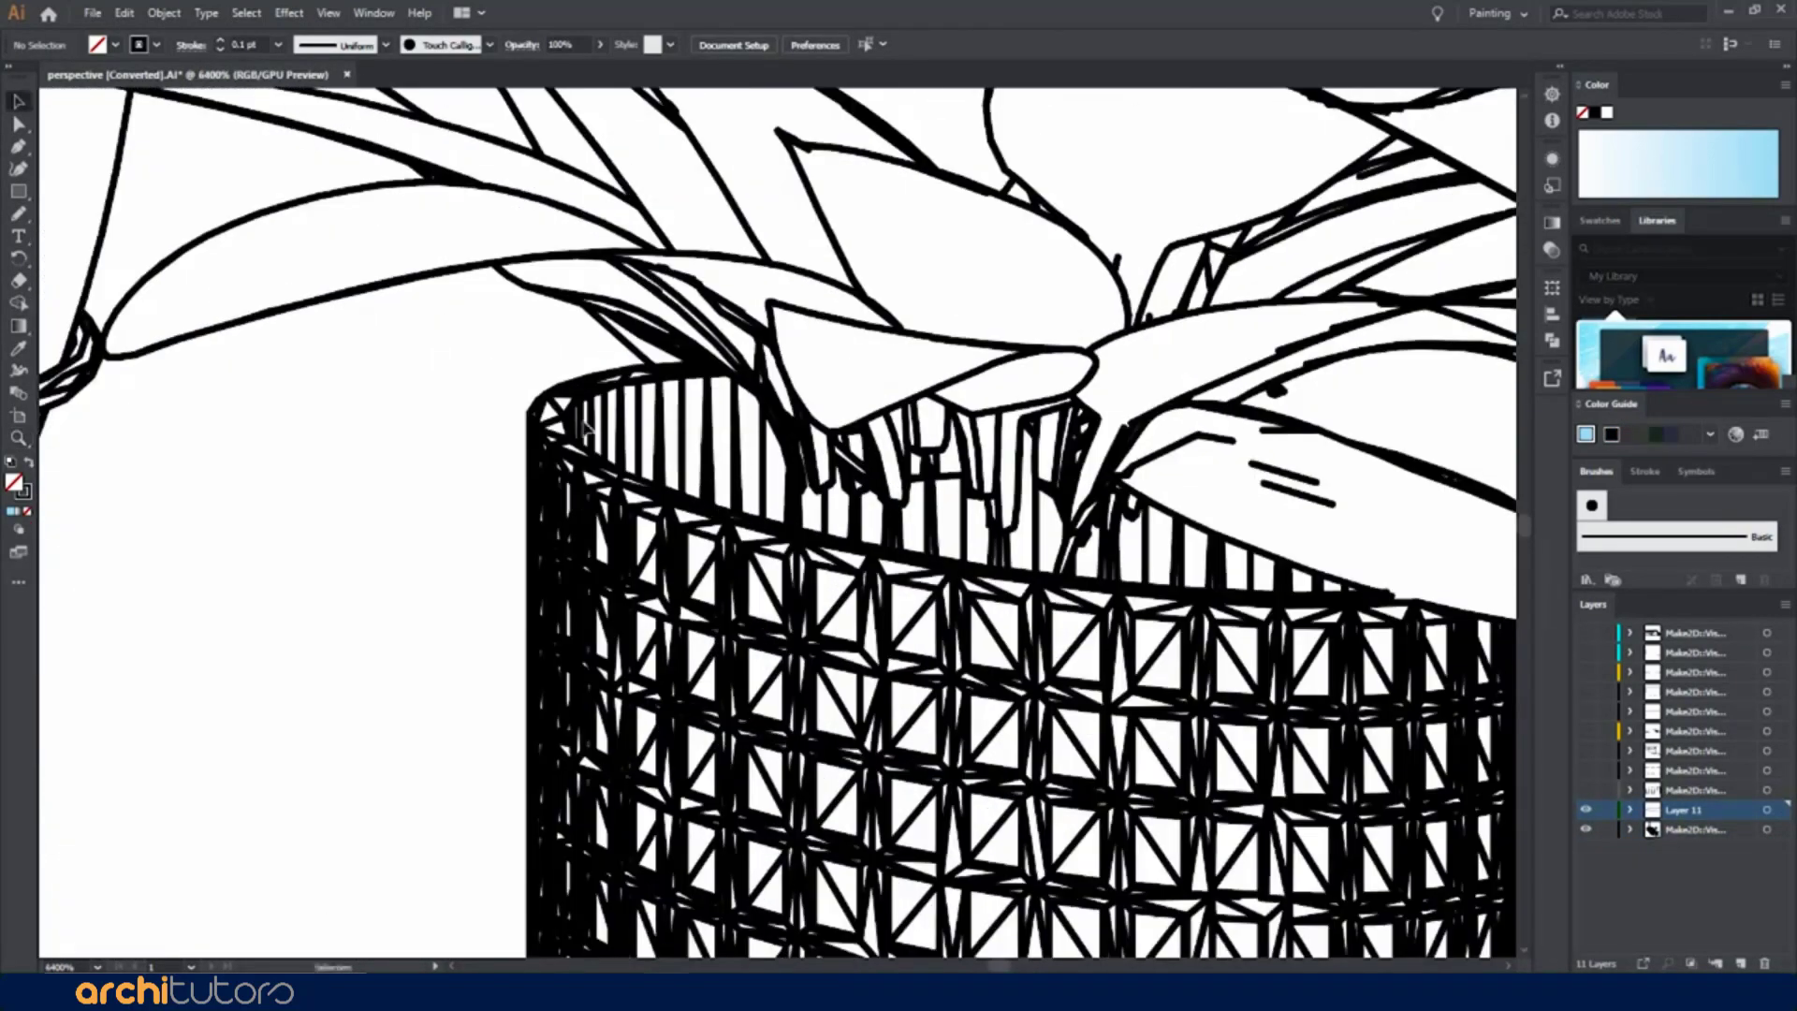
pyautogui.click(617, 429)
pyautogui.press('Delete')
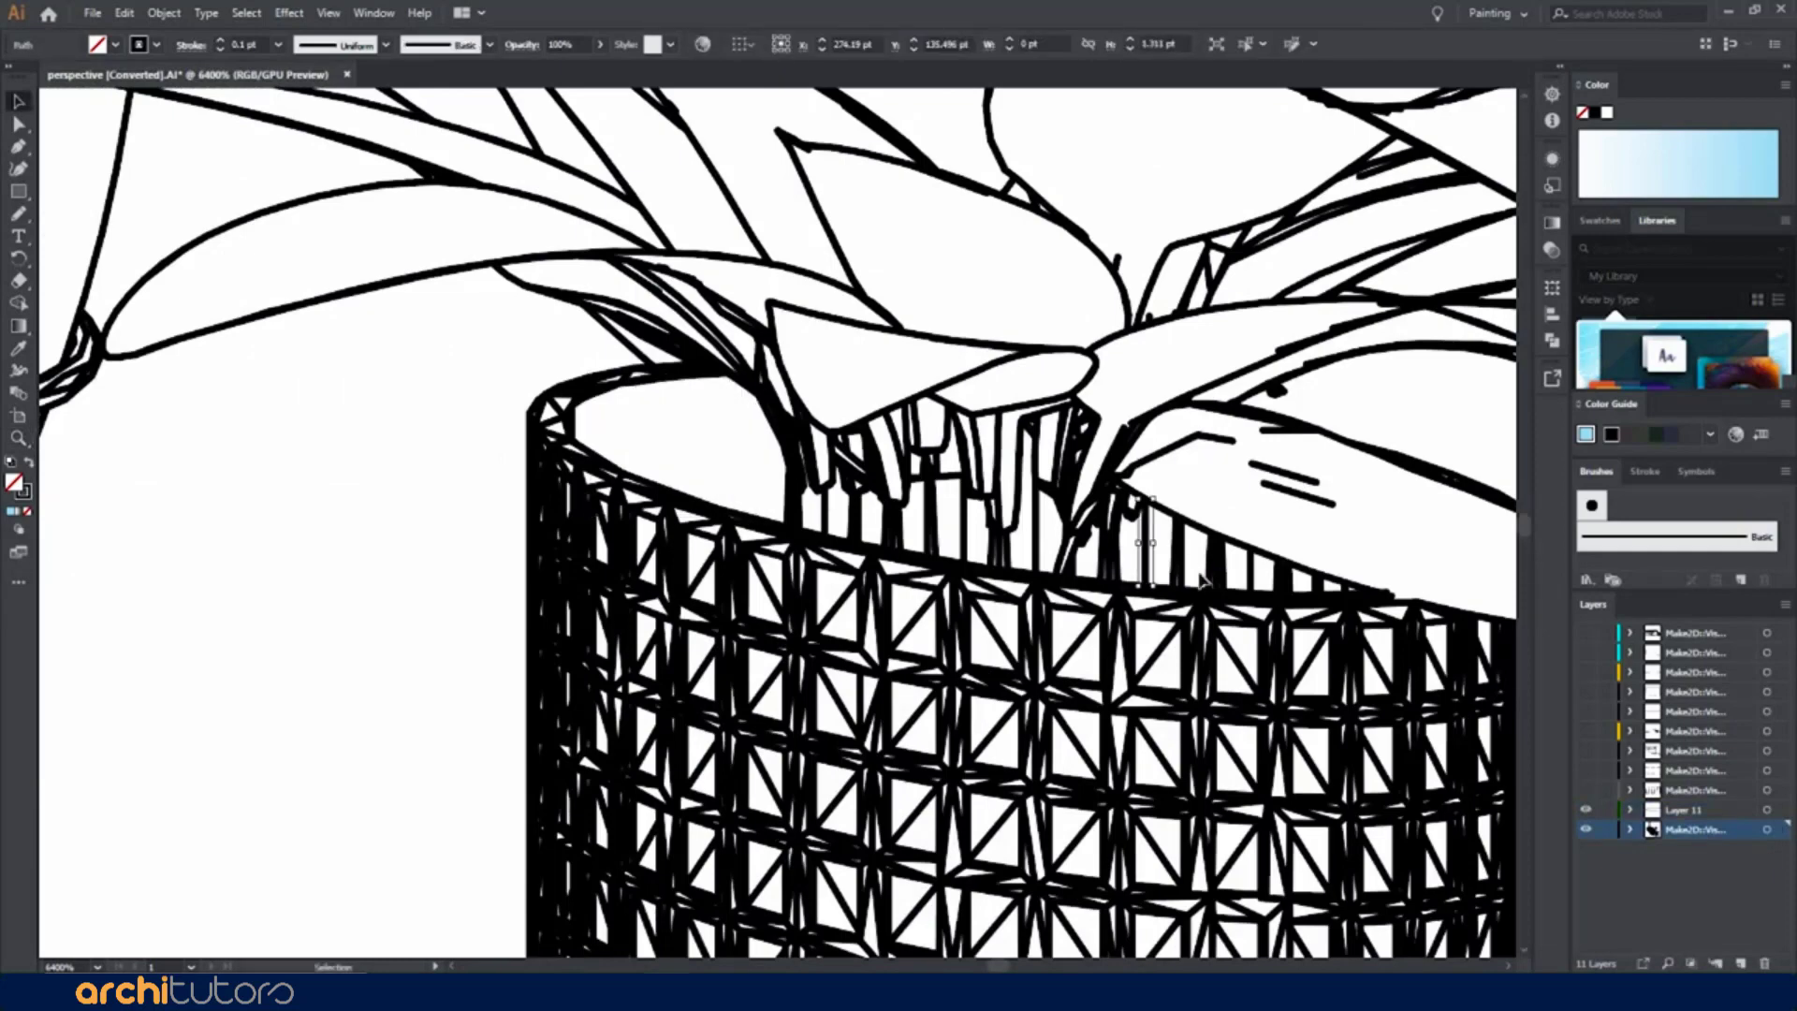
pyautogui.scroll(2, 964, 615)
pyautogui.scroll(2, 671, 600)
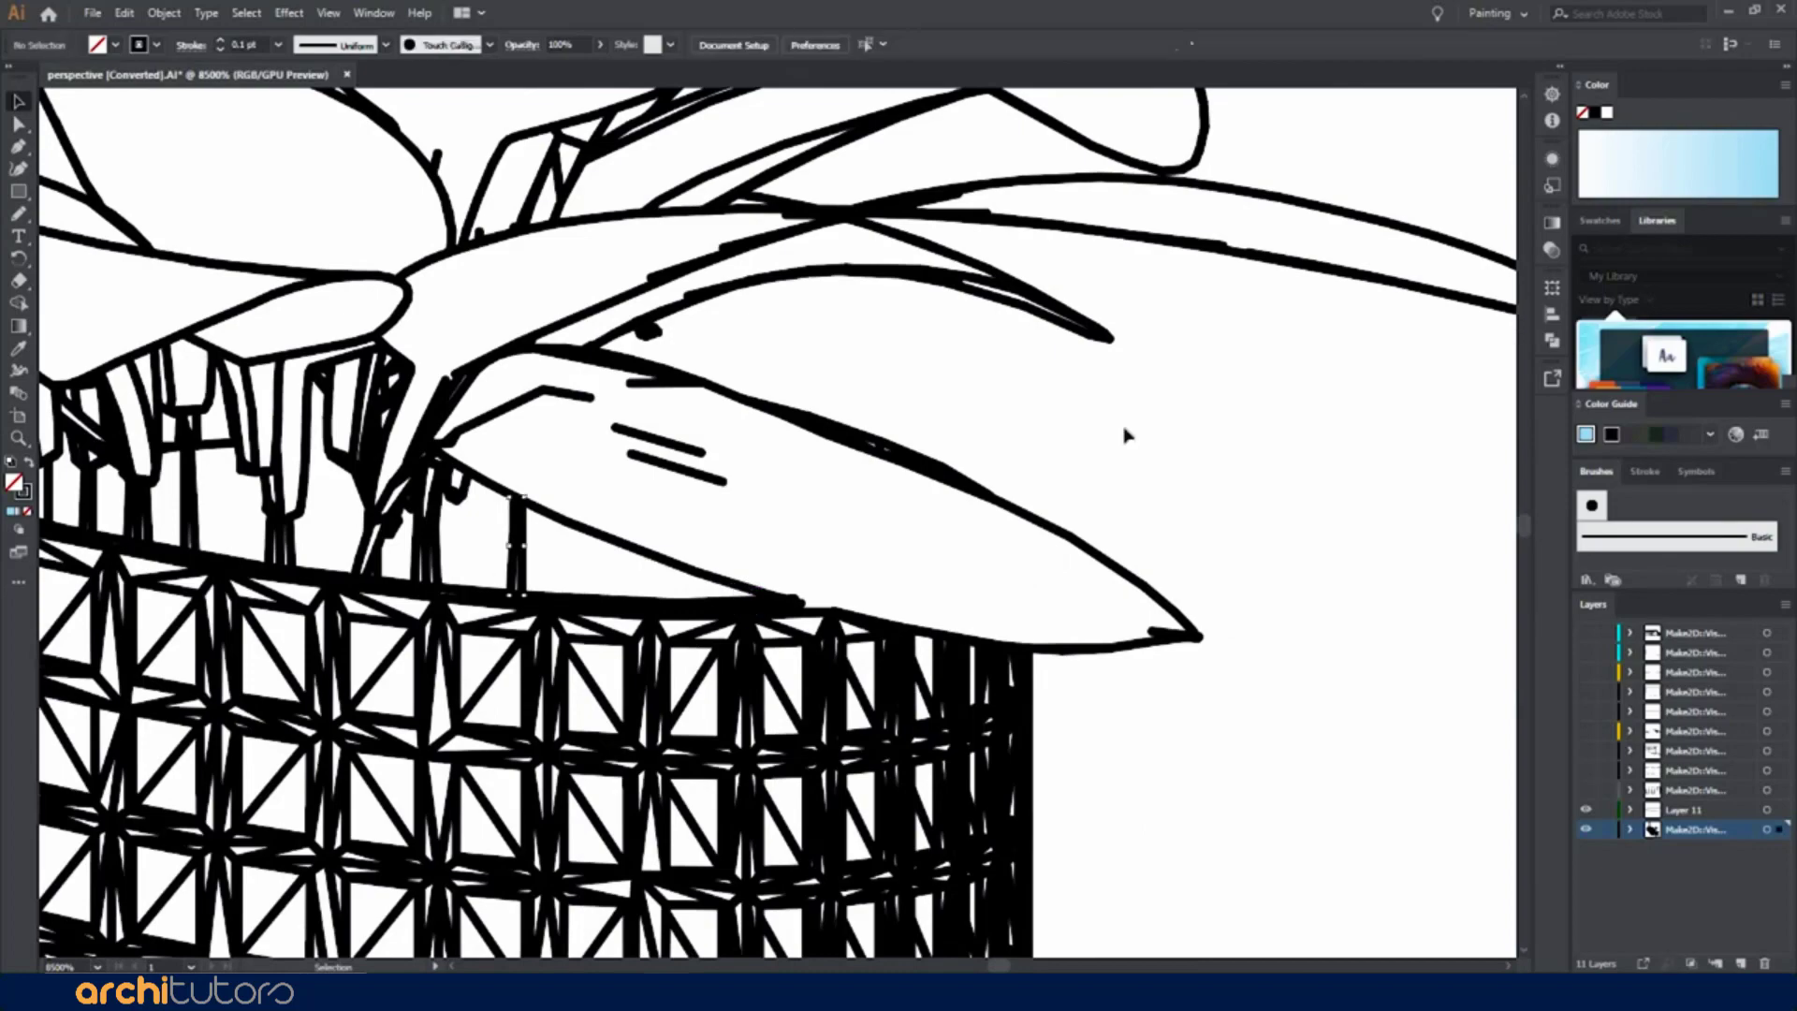
pyautogui.press('z')
pyautogui.moveTo(835, 388); pyautogui.dragTo(676, 548)
# Draw a long replacement edge line with the Pen tool
pyautogui.press('p')
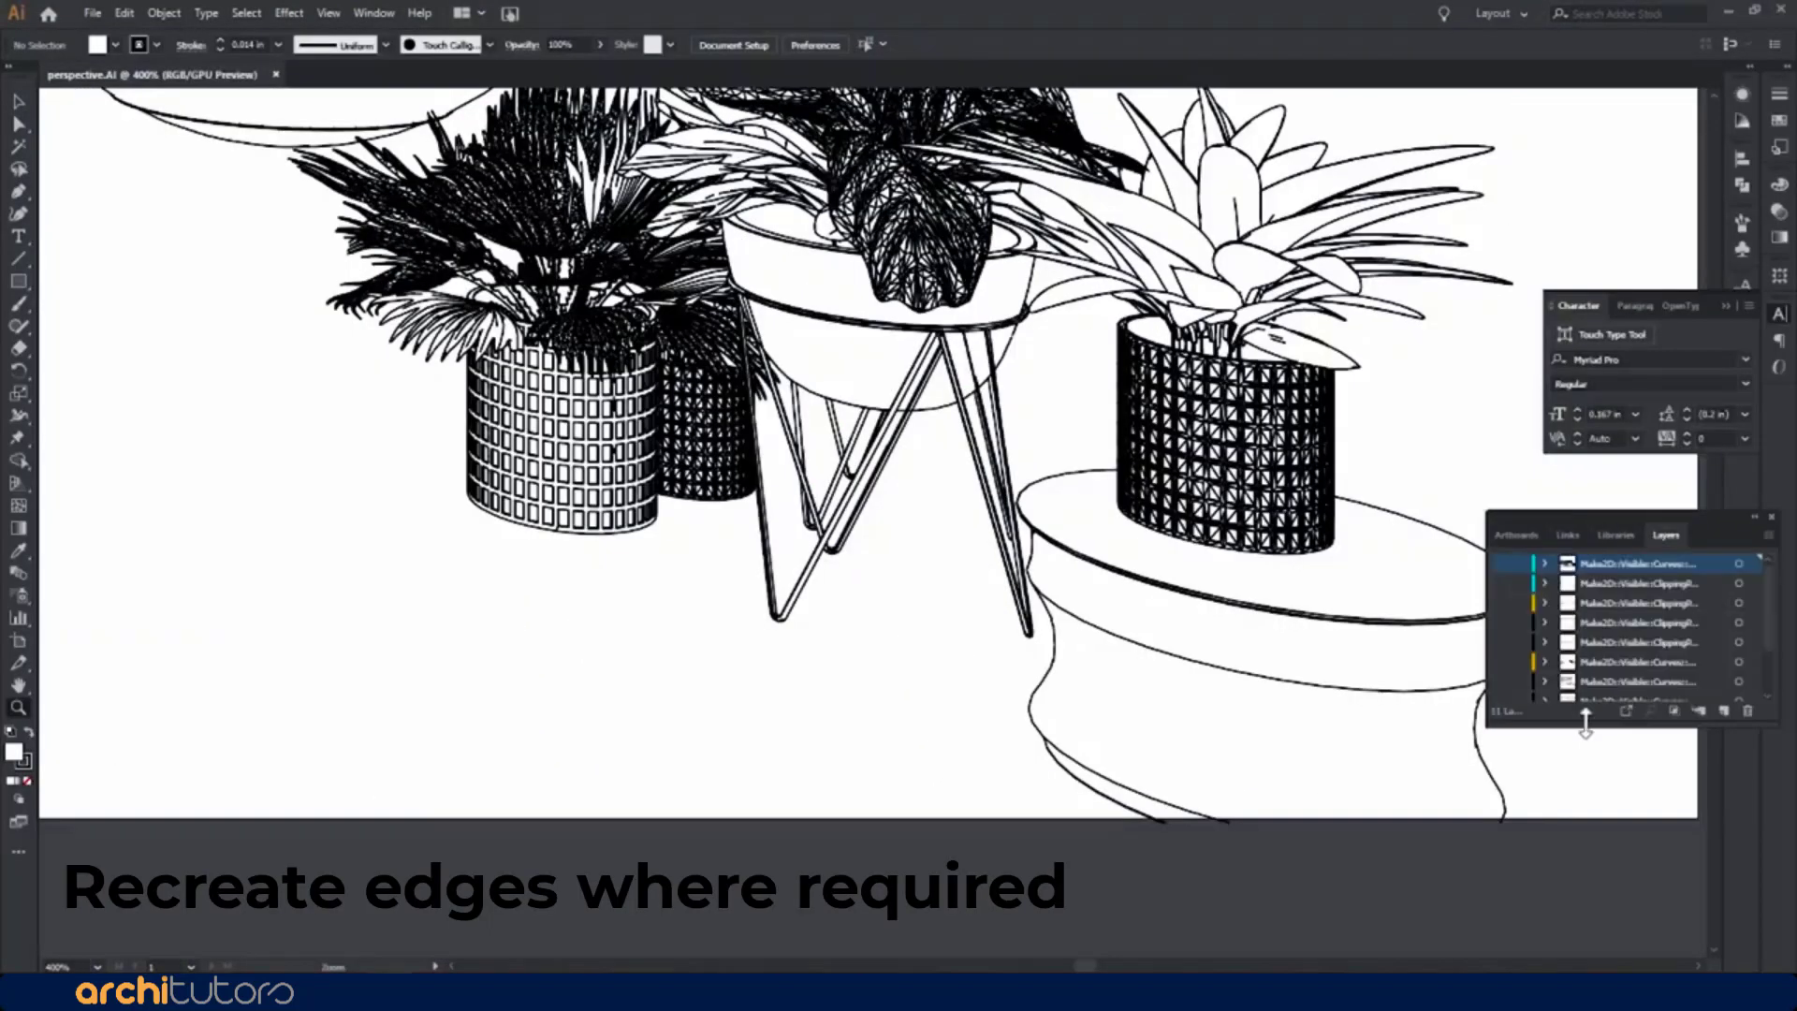
pyautogui.moveTo(1584, 721); pyautogui.dragTo(1585, 859)
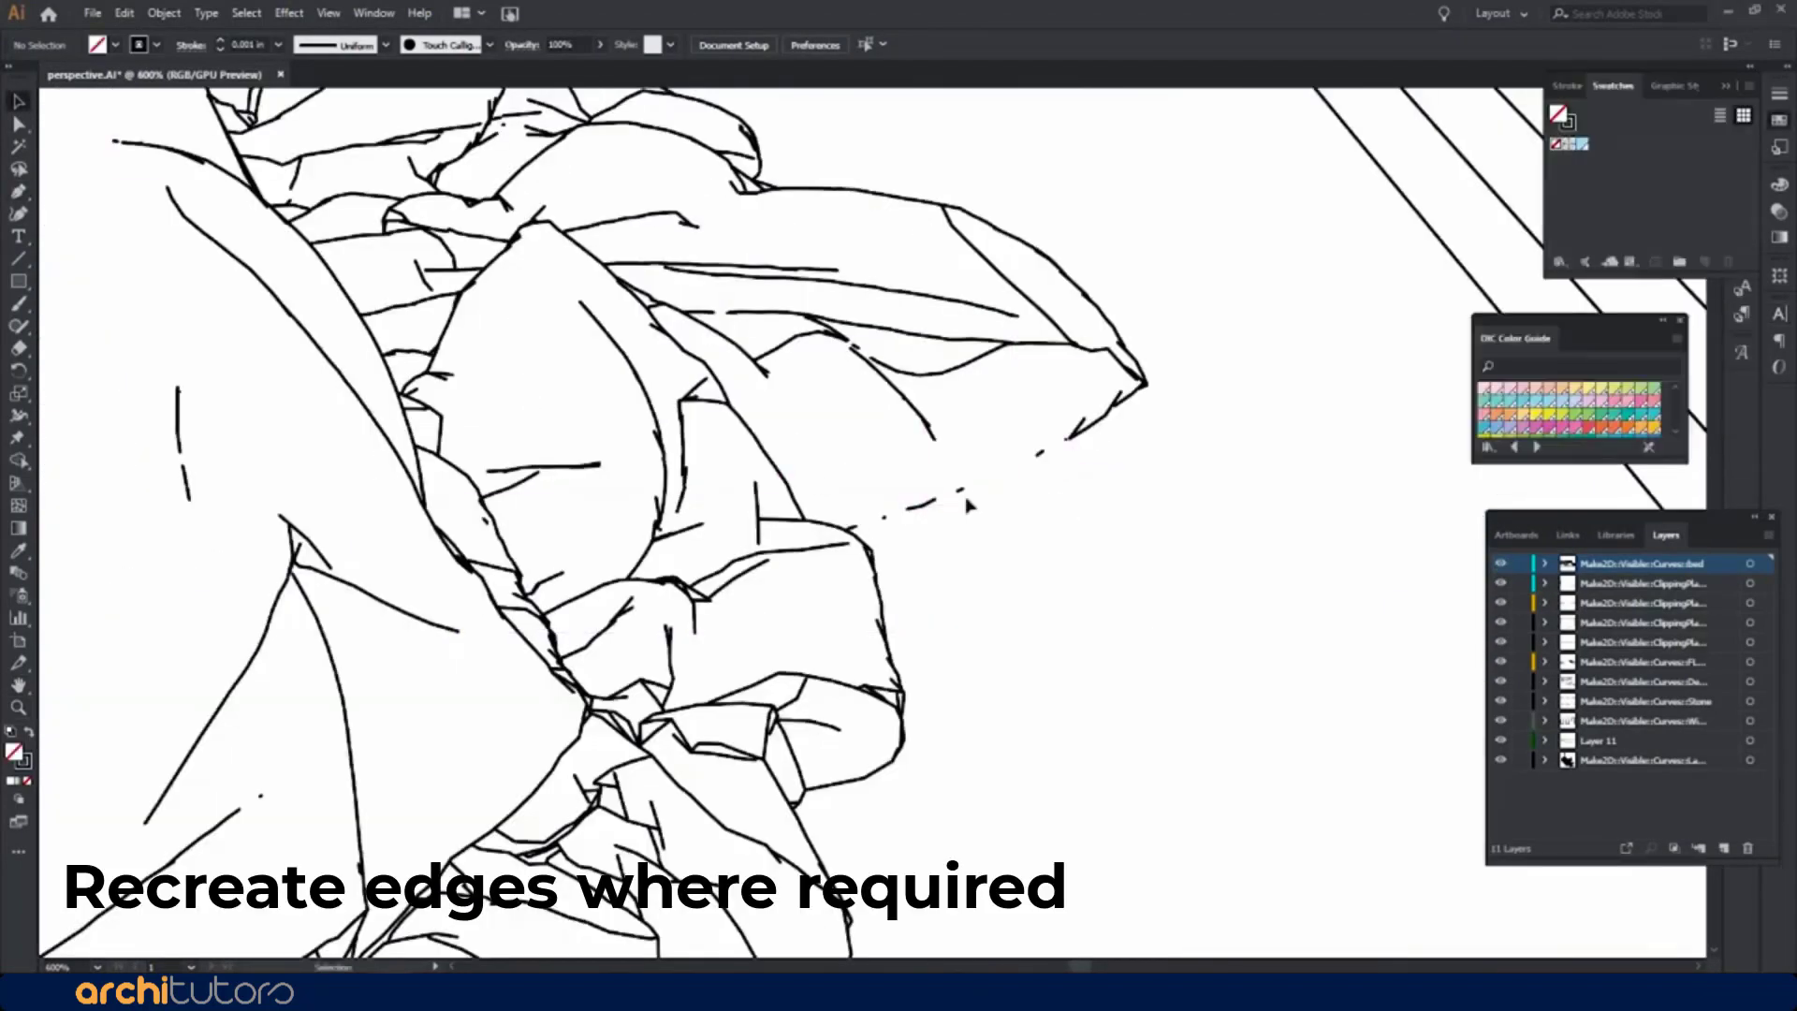
pyautogui.moveTo(1076, 453); pyautogui.dragTo(843, 522)
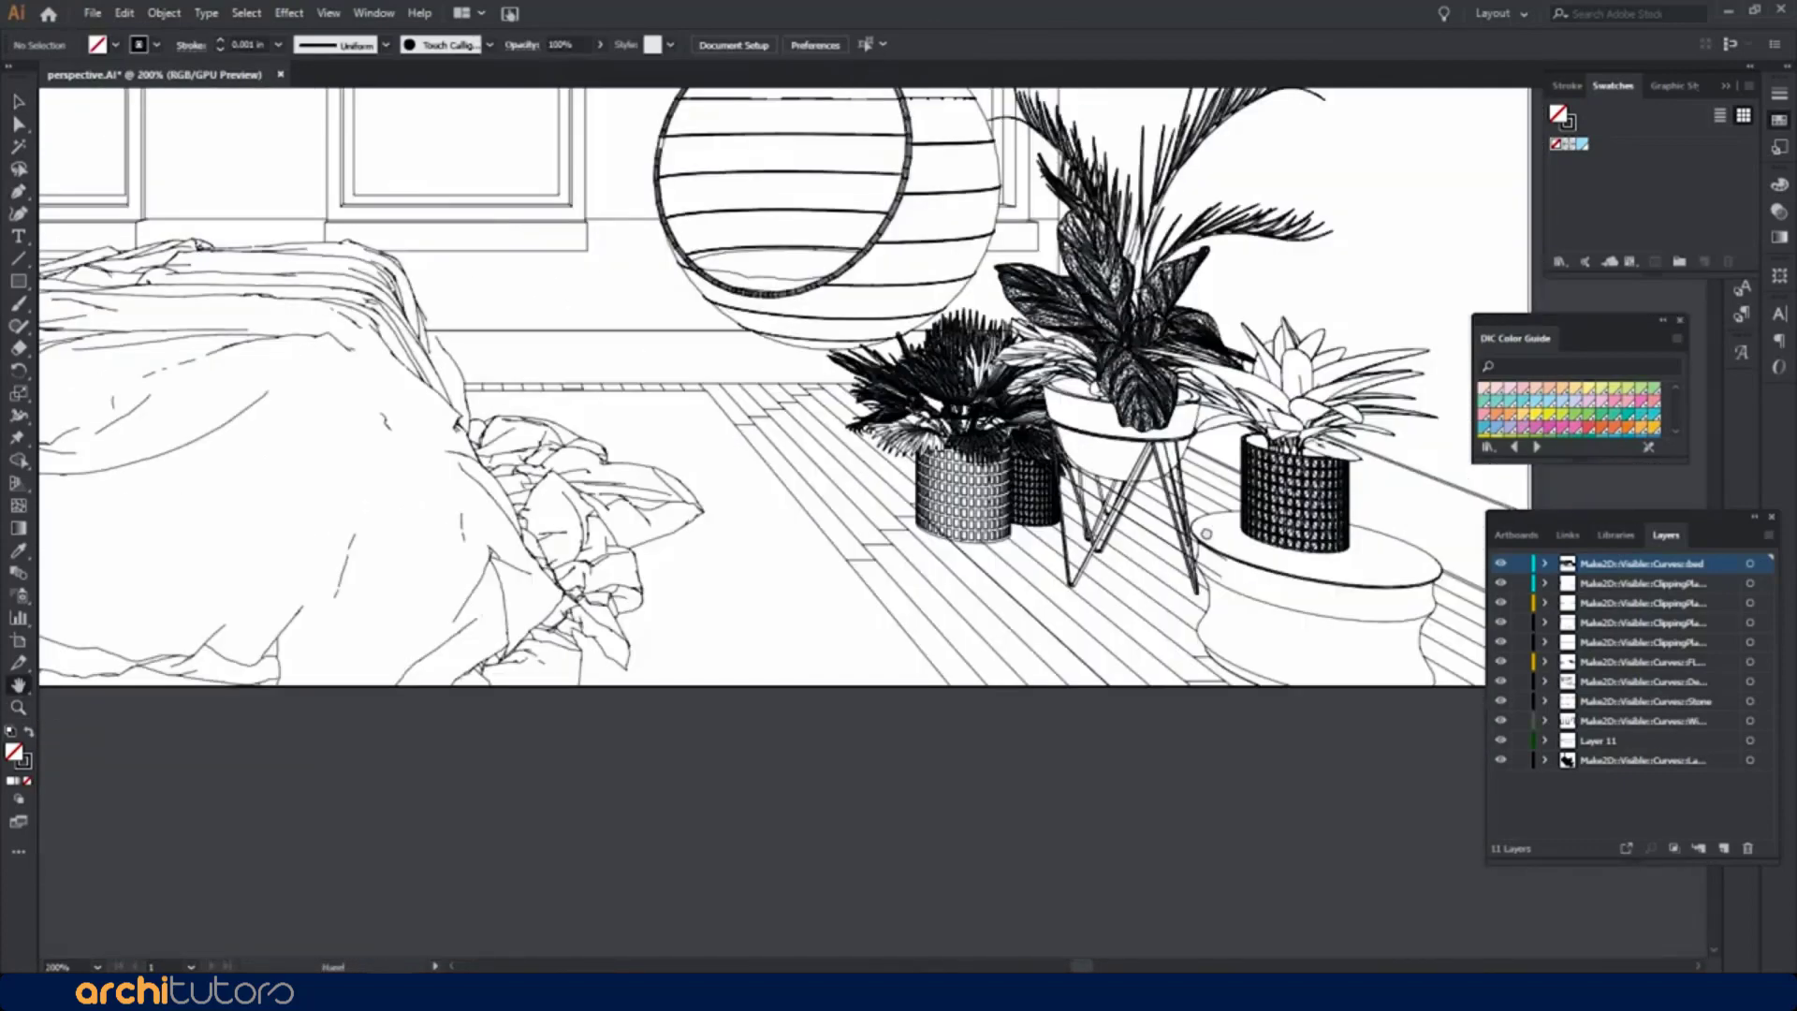
# Move the floor line's end anchor so it runs past the plant stand's legs
pyautogui.click(1221, 553)
pyautogui.press('a')
pyautogui.click(1015, 628)
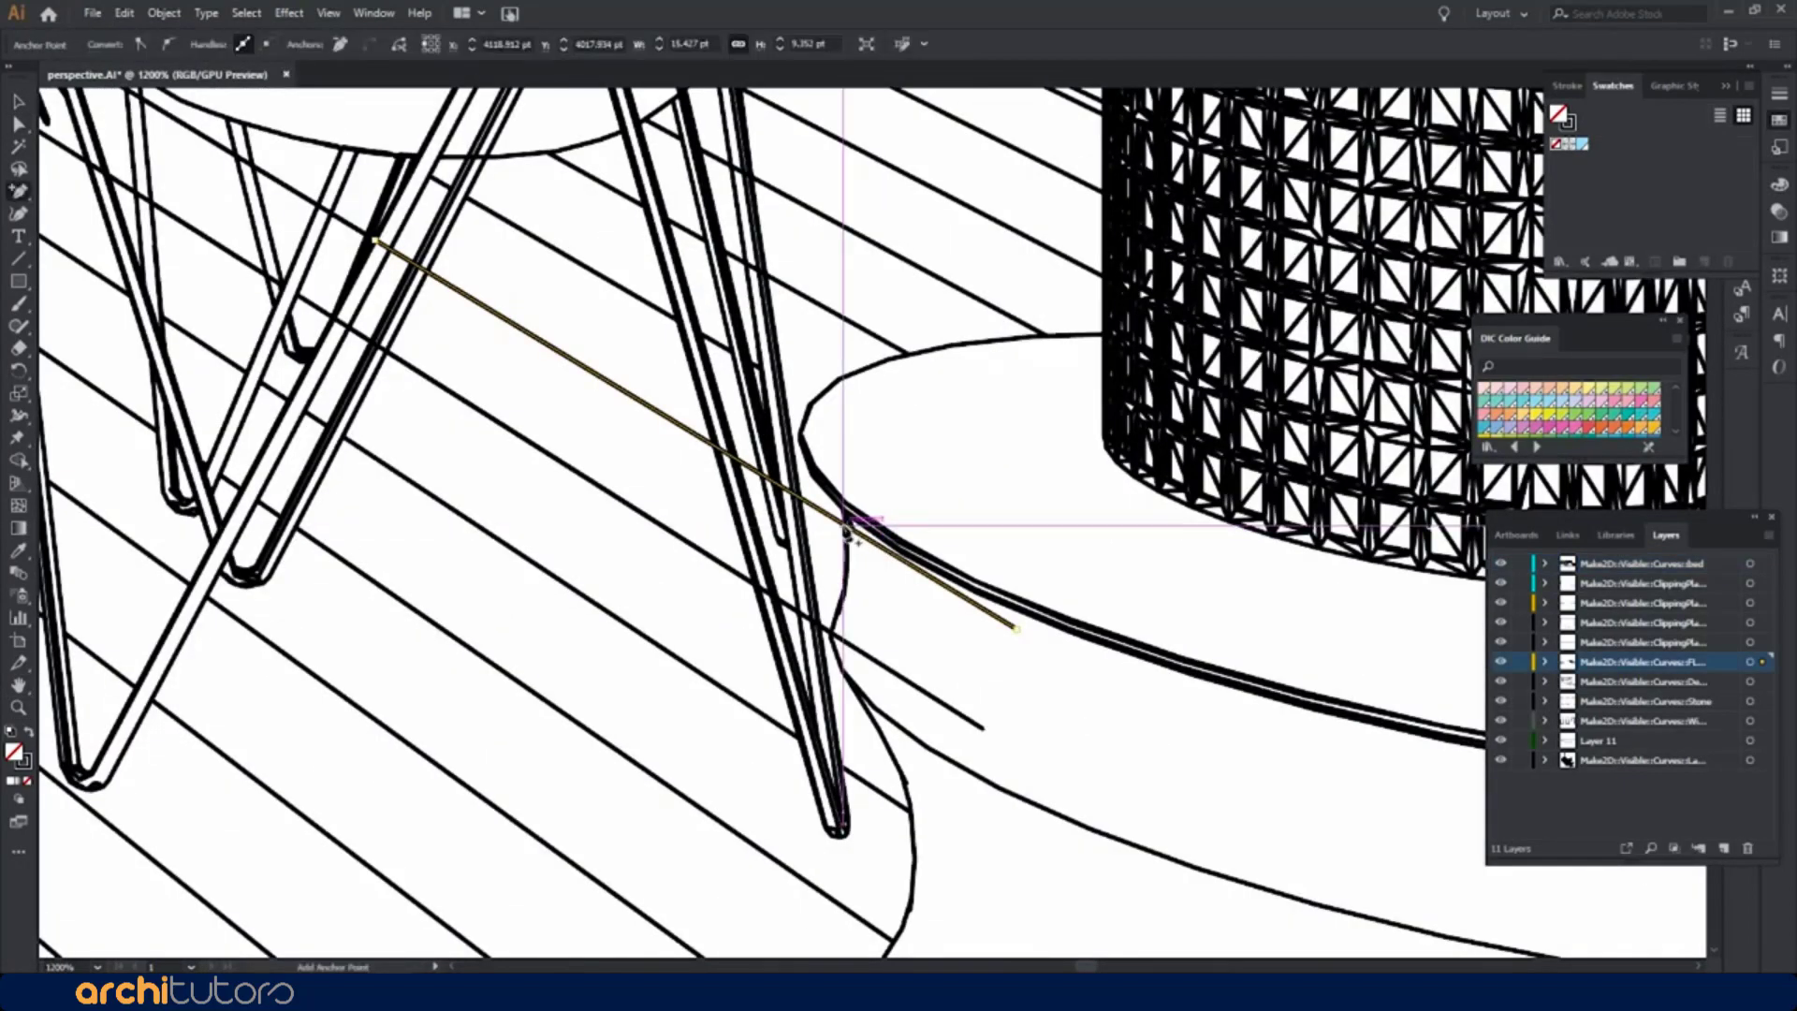
pyautogui.moveTo(965, 668); pyautogui.dragTo(802, 554)
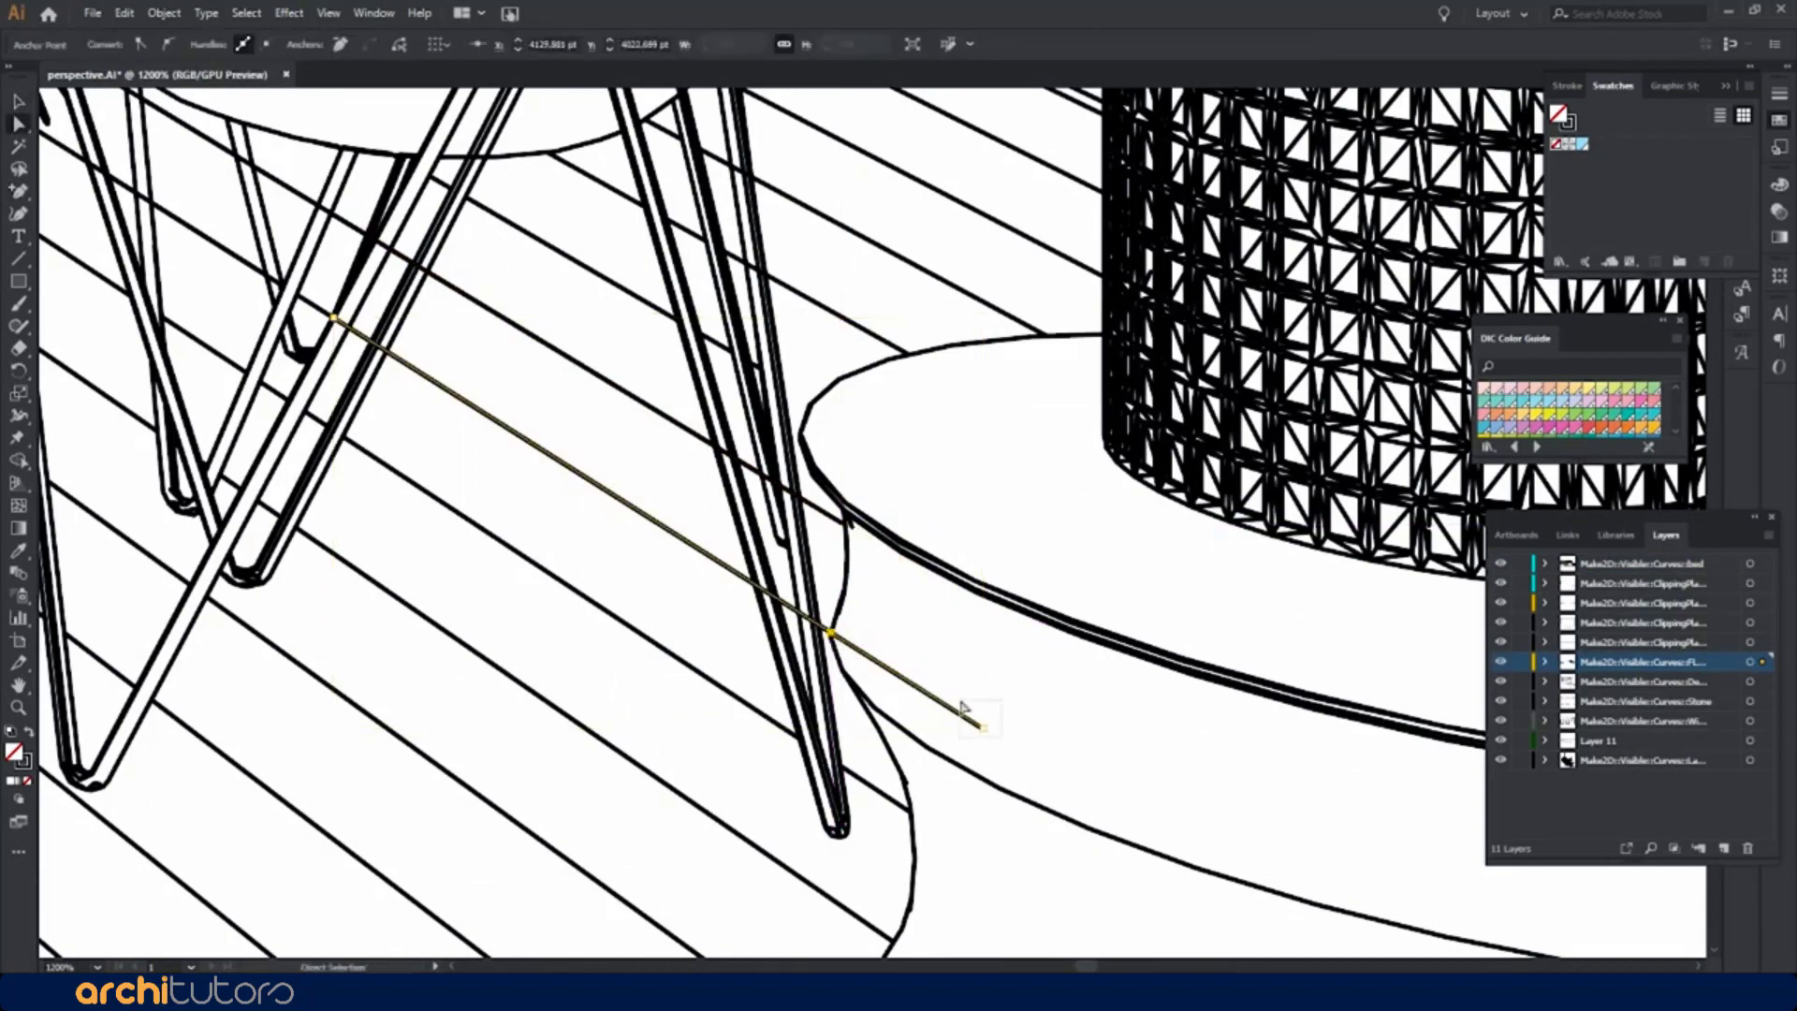
pyautogui.press('h')
pyautogui.scroll(-5, 720, 635)
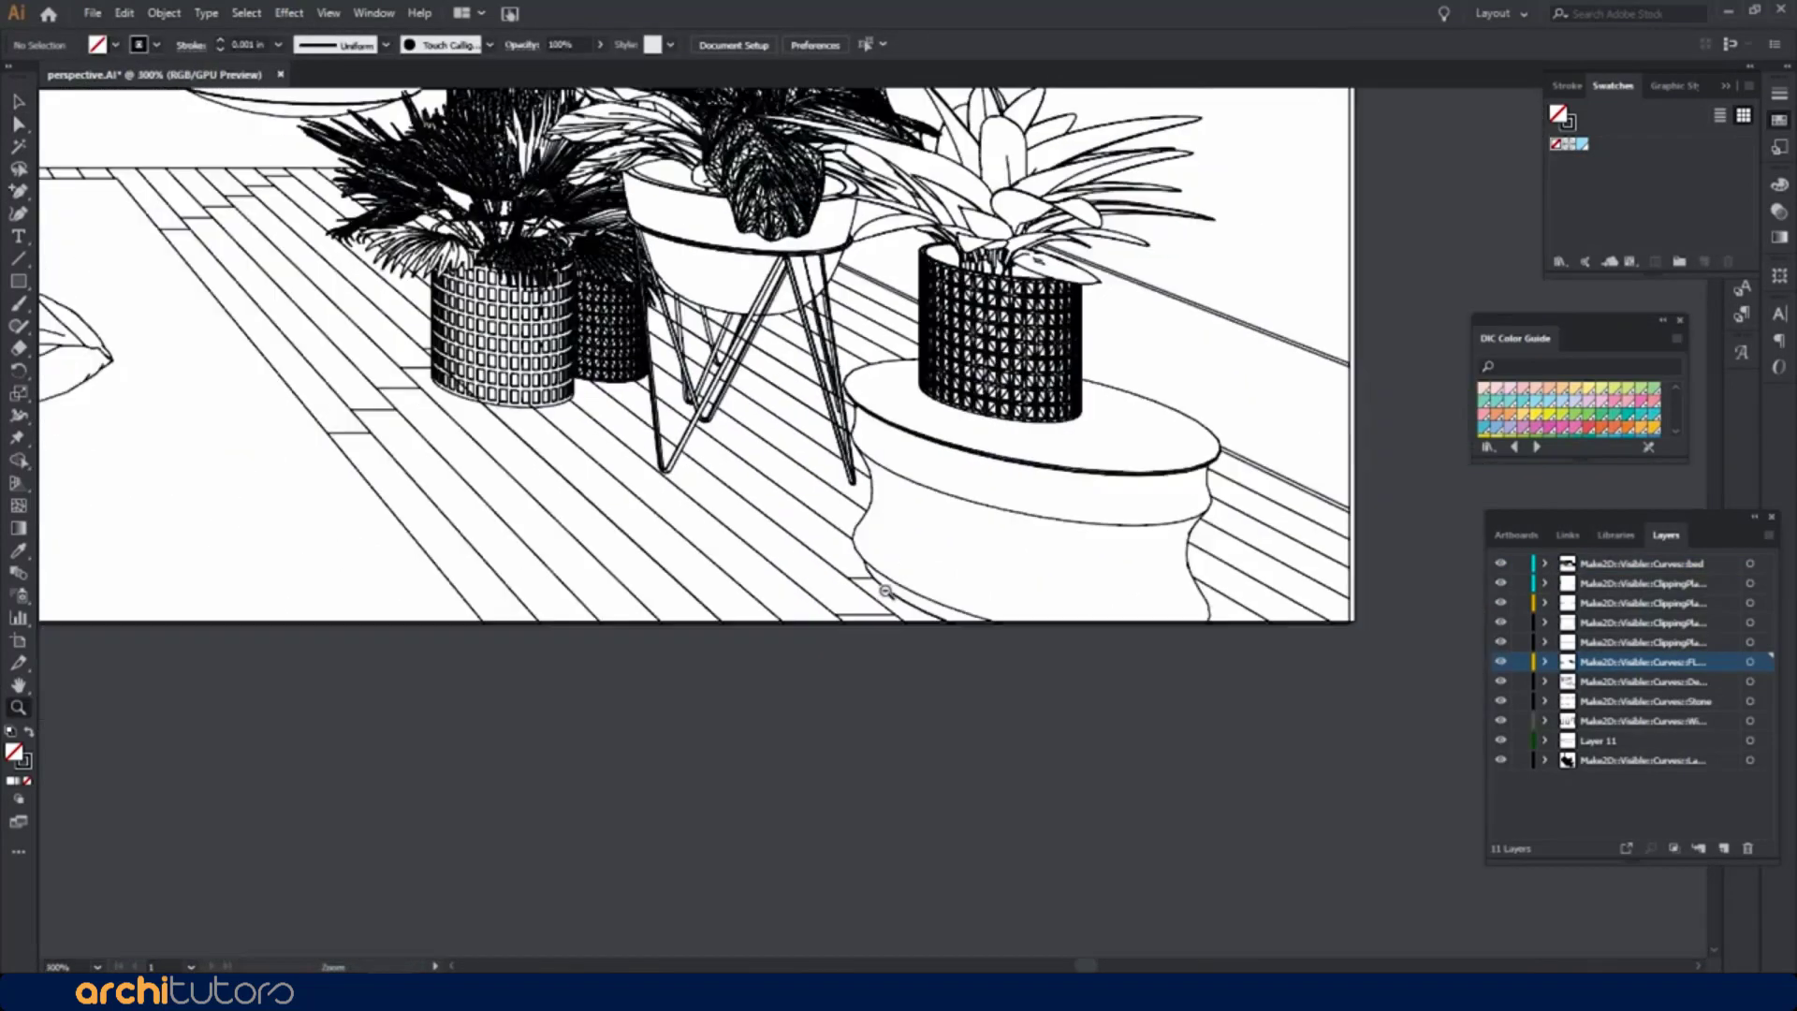
pyautogui.moveTo(721, 561); pyautogui.dragTo(927, 617)
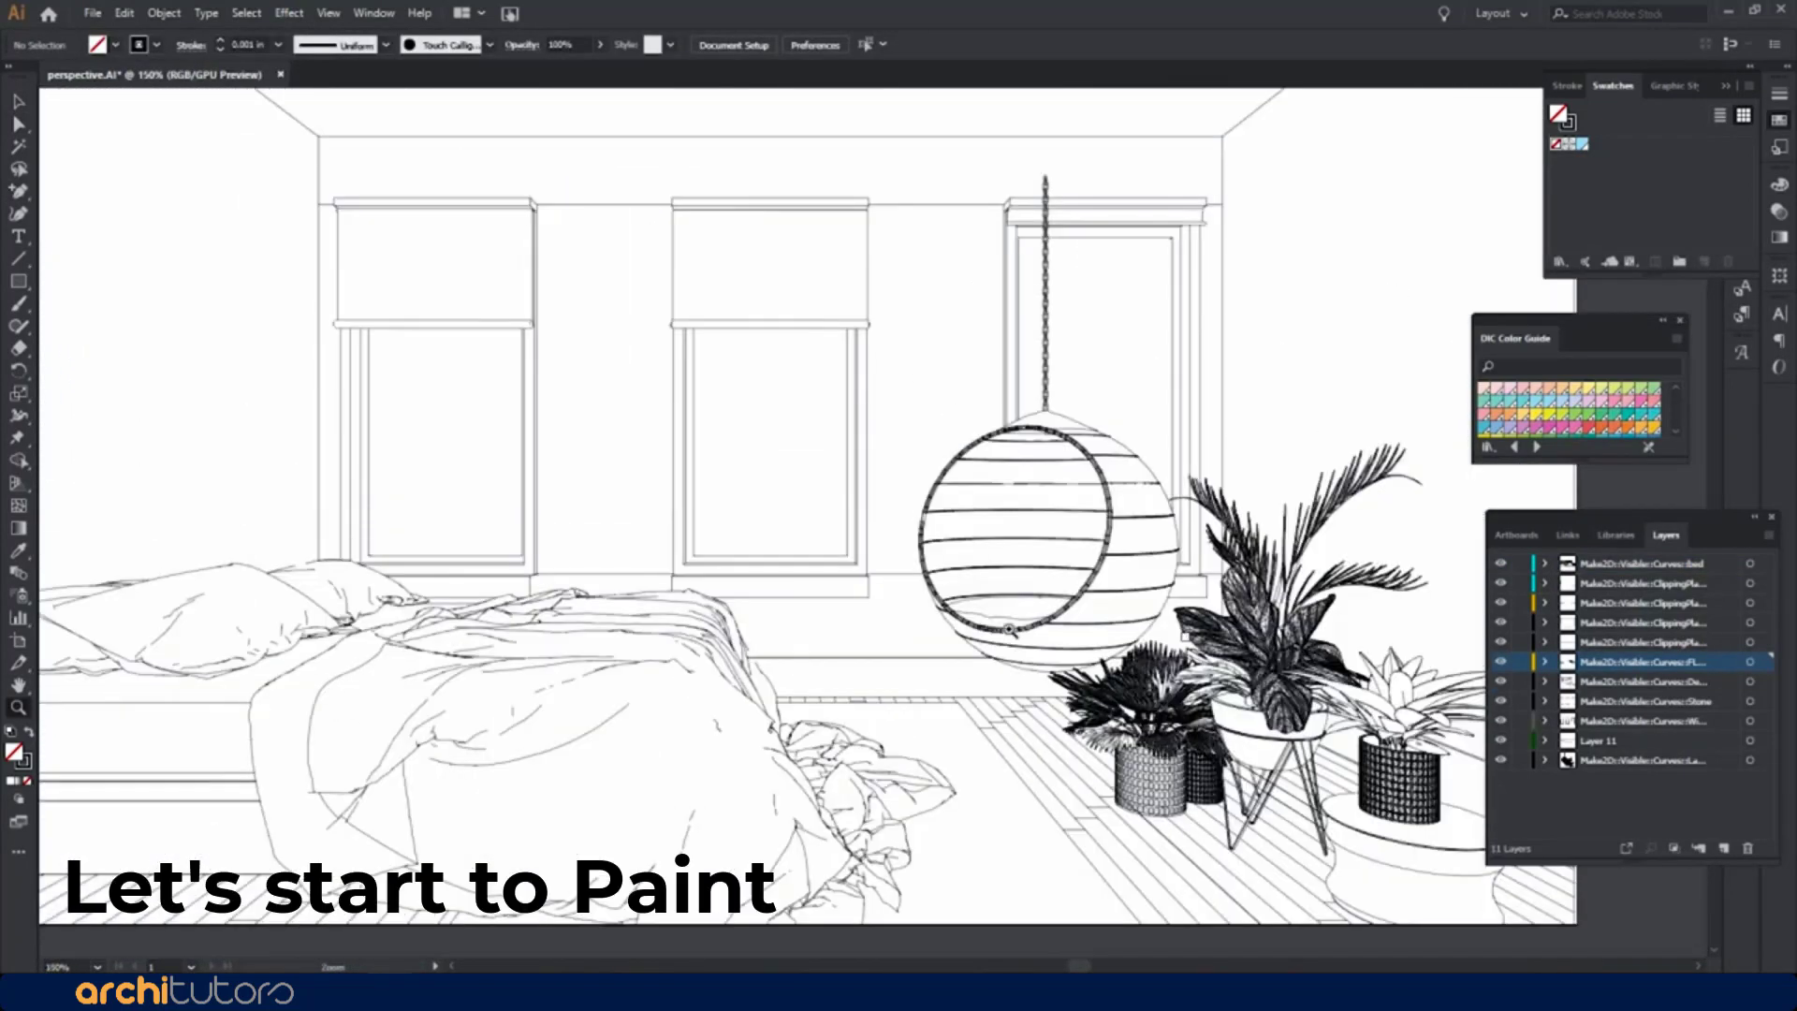
# Make the artwork a Live Paint group and fill the window panes light blue and the floor region
pyautogui.hotkey('ctrl', 'a')
pyautogui.press('k')
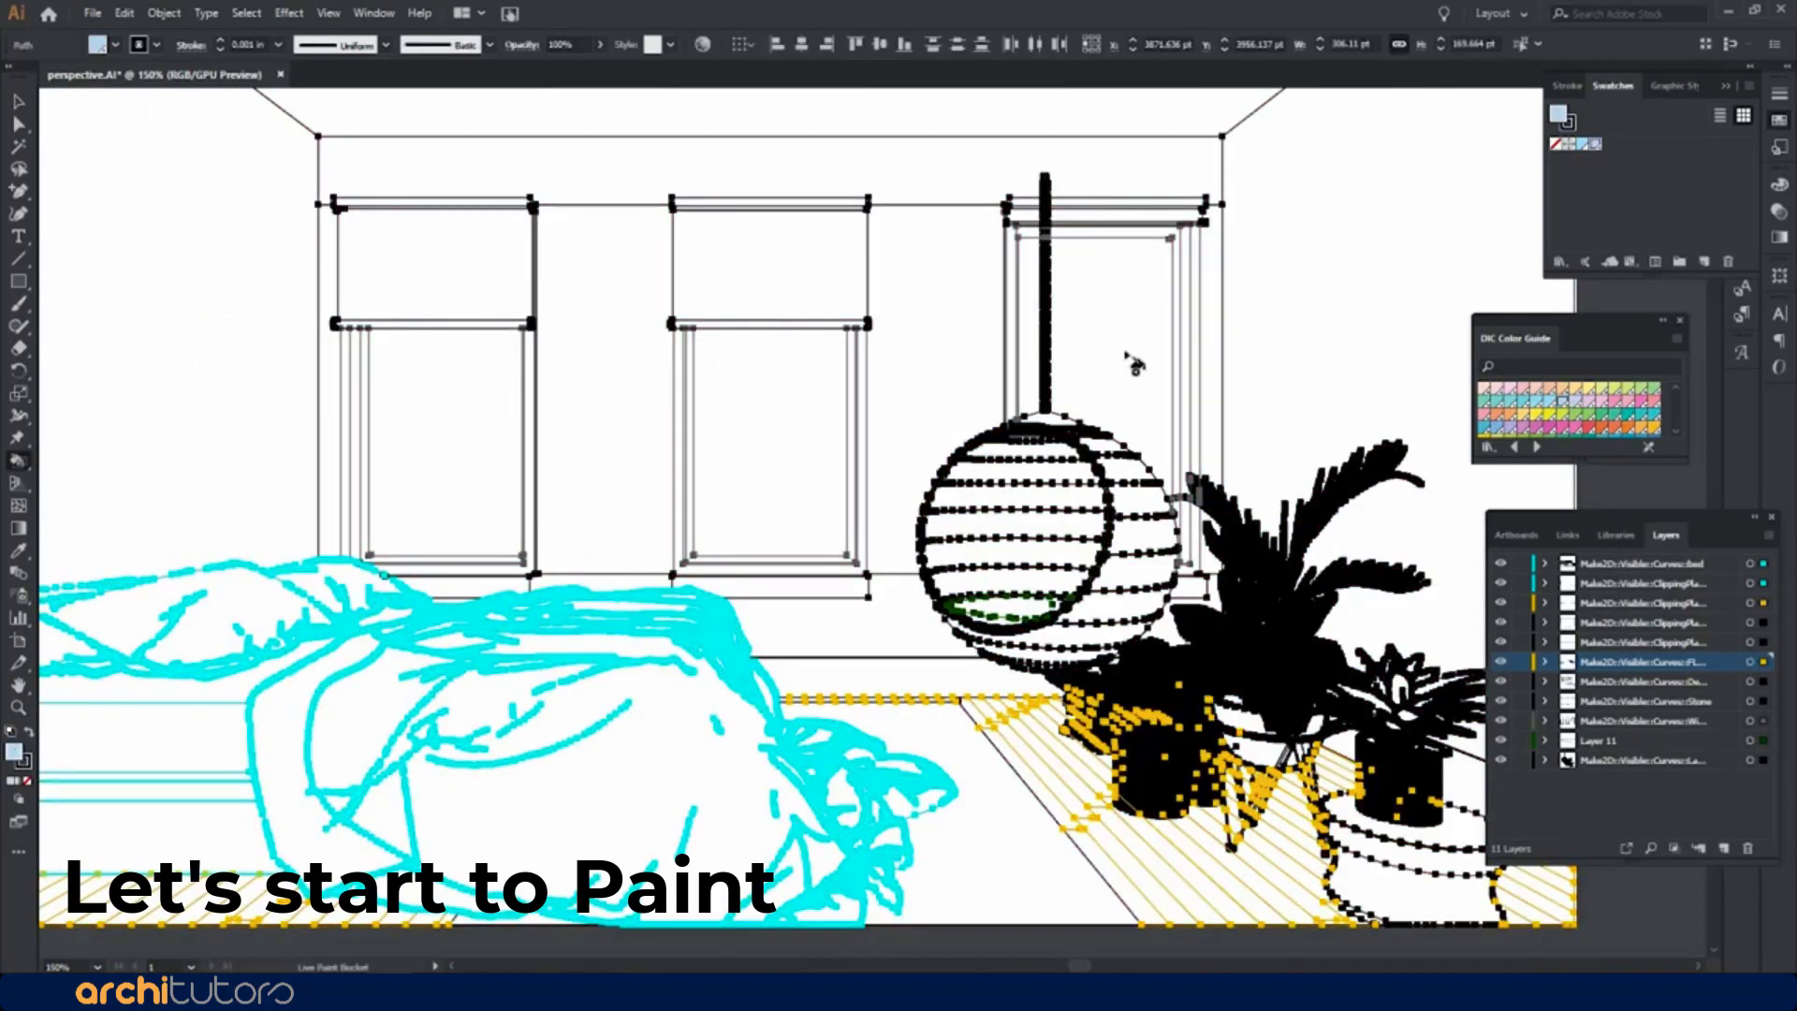
pyautogui.click(875, 389)
pyautogui.click(990, 526)
pyautogui.click(1127, 365)
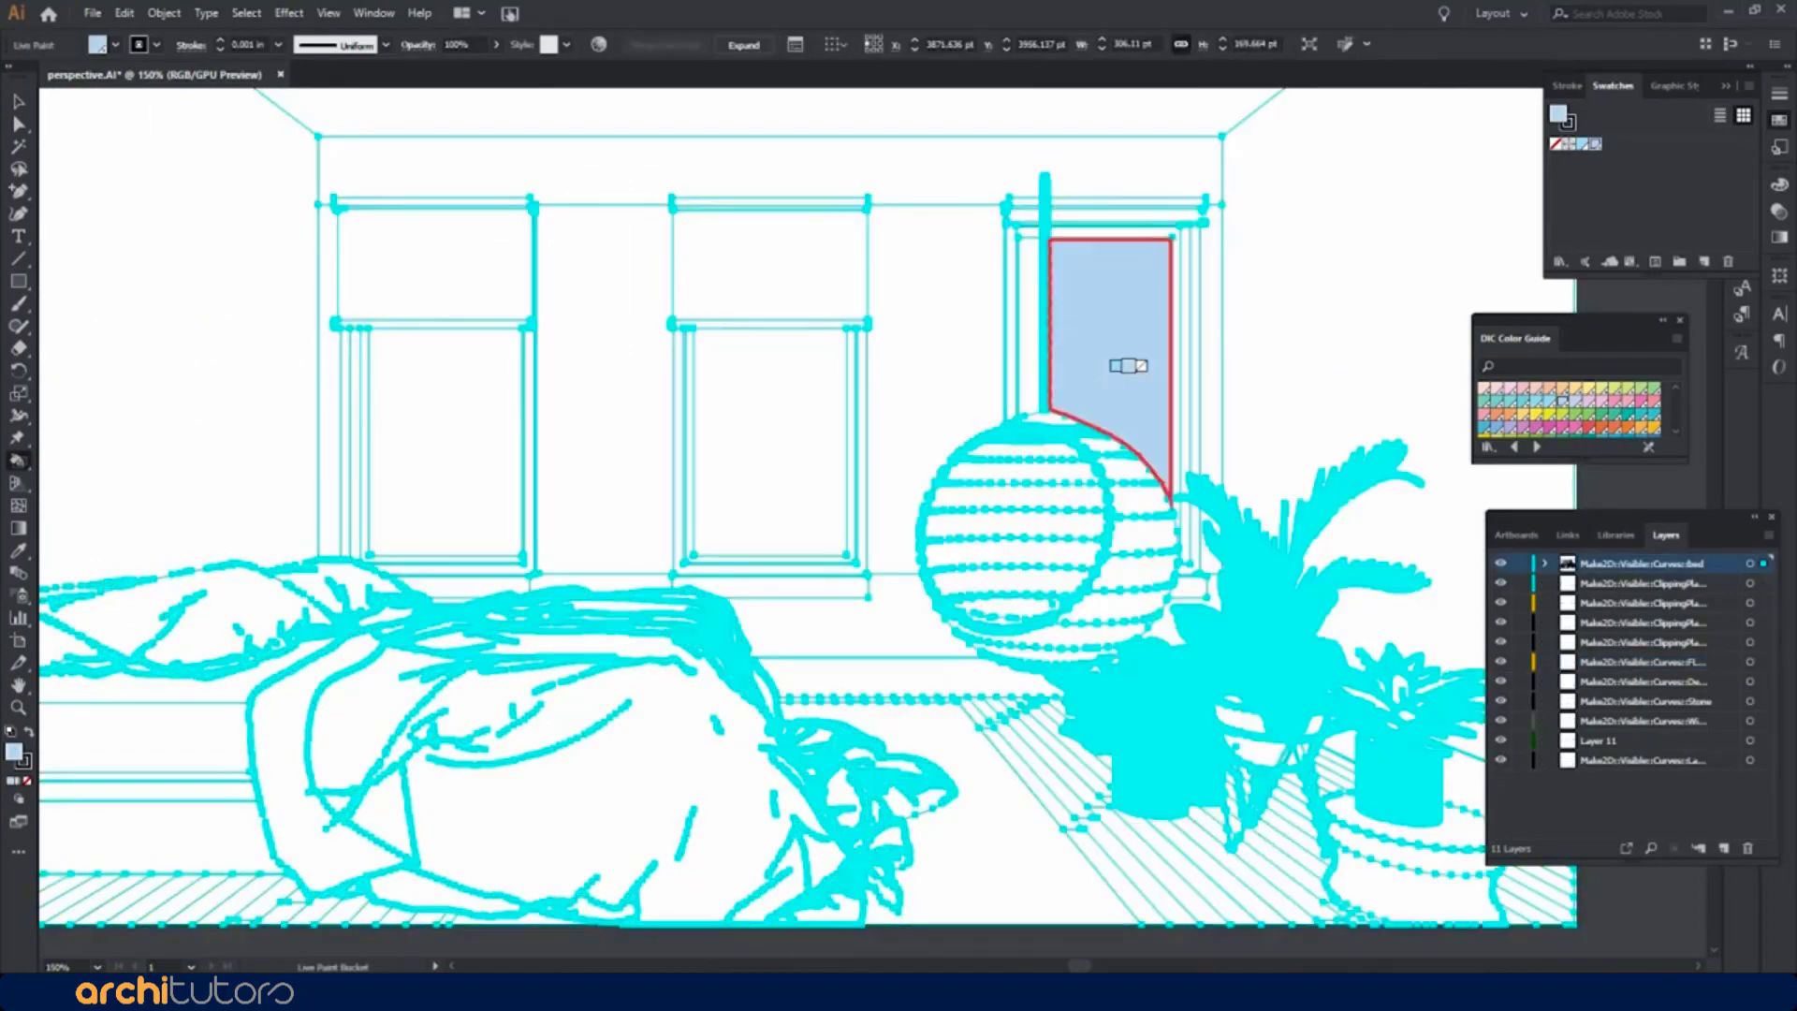
pyautogui.click(810, 440)
pyautogui.click(445, 479)
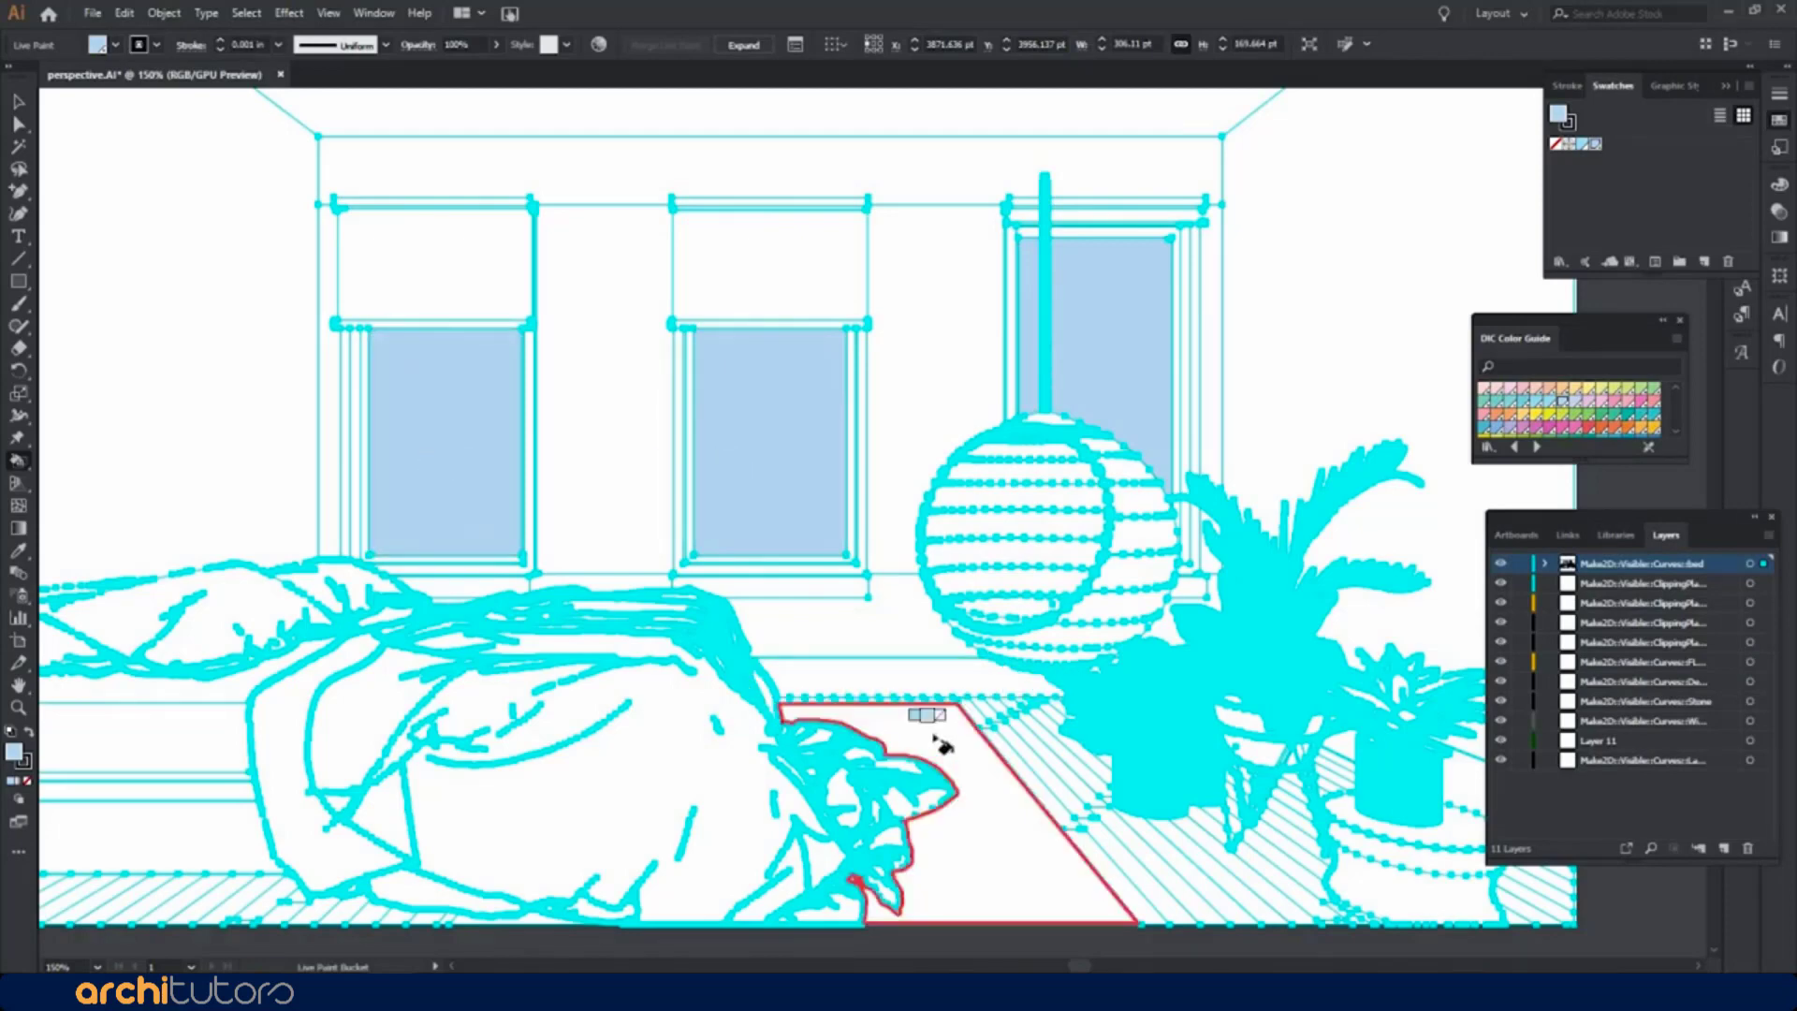
pyautogui.click(946, 734)
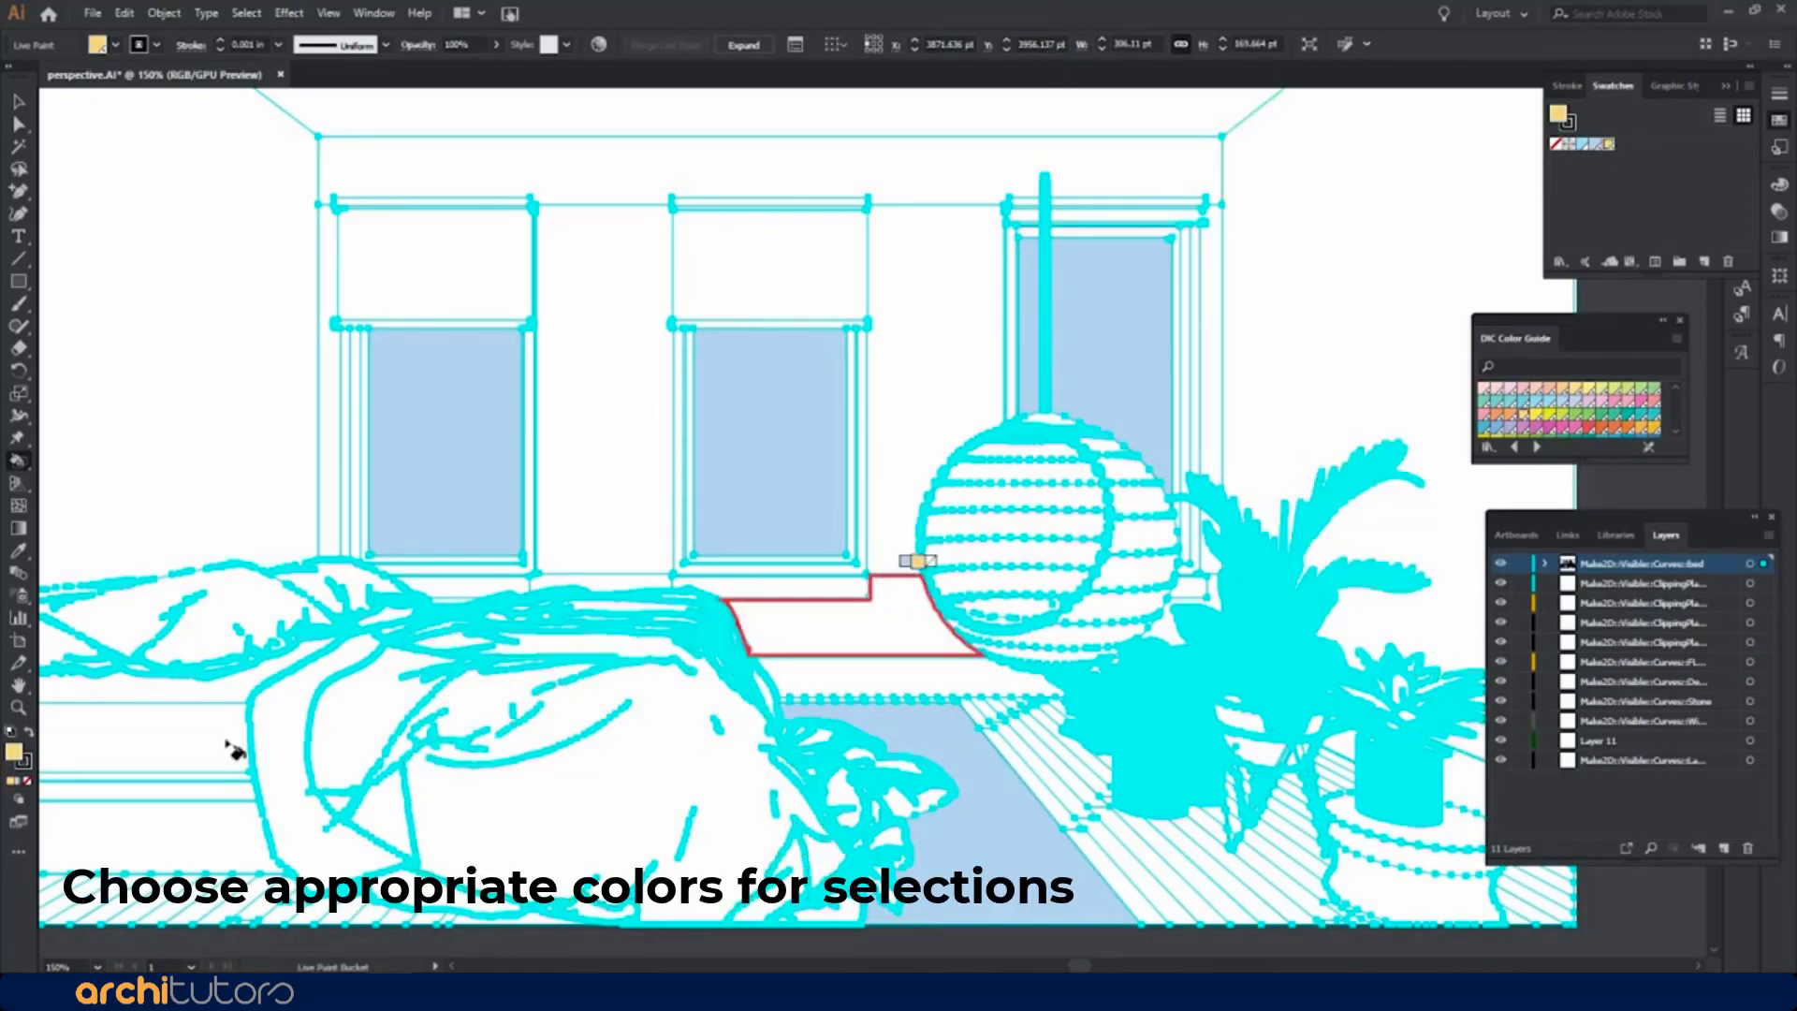
# Fill the bed side yellow, create a pale yellow HSB swatch, fill the mattress top, and exit Live Paint
pyautogui.click(224, 712)
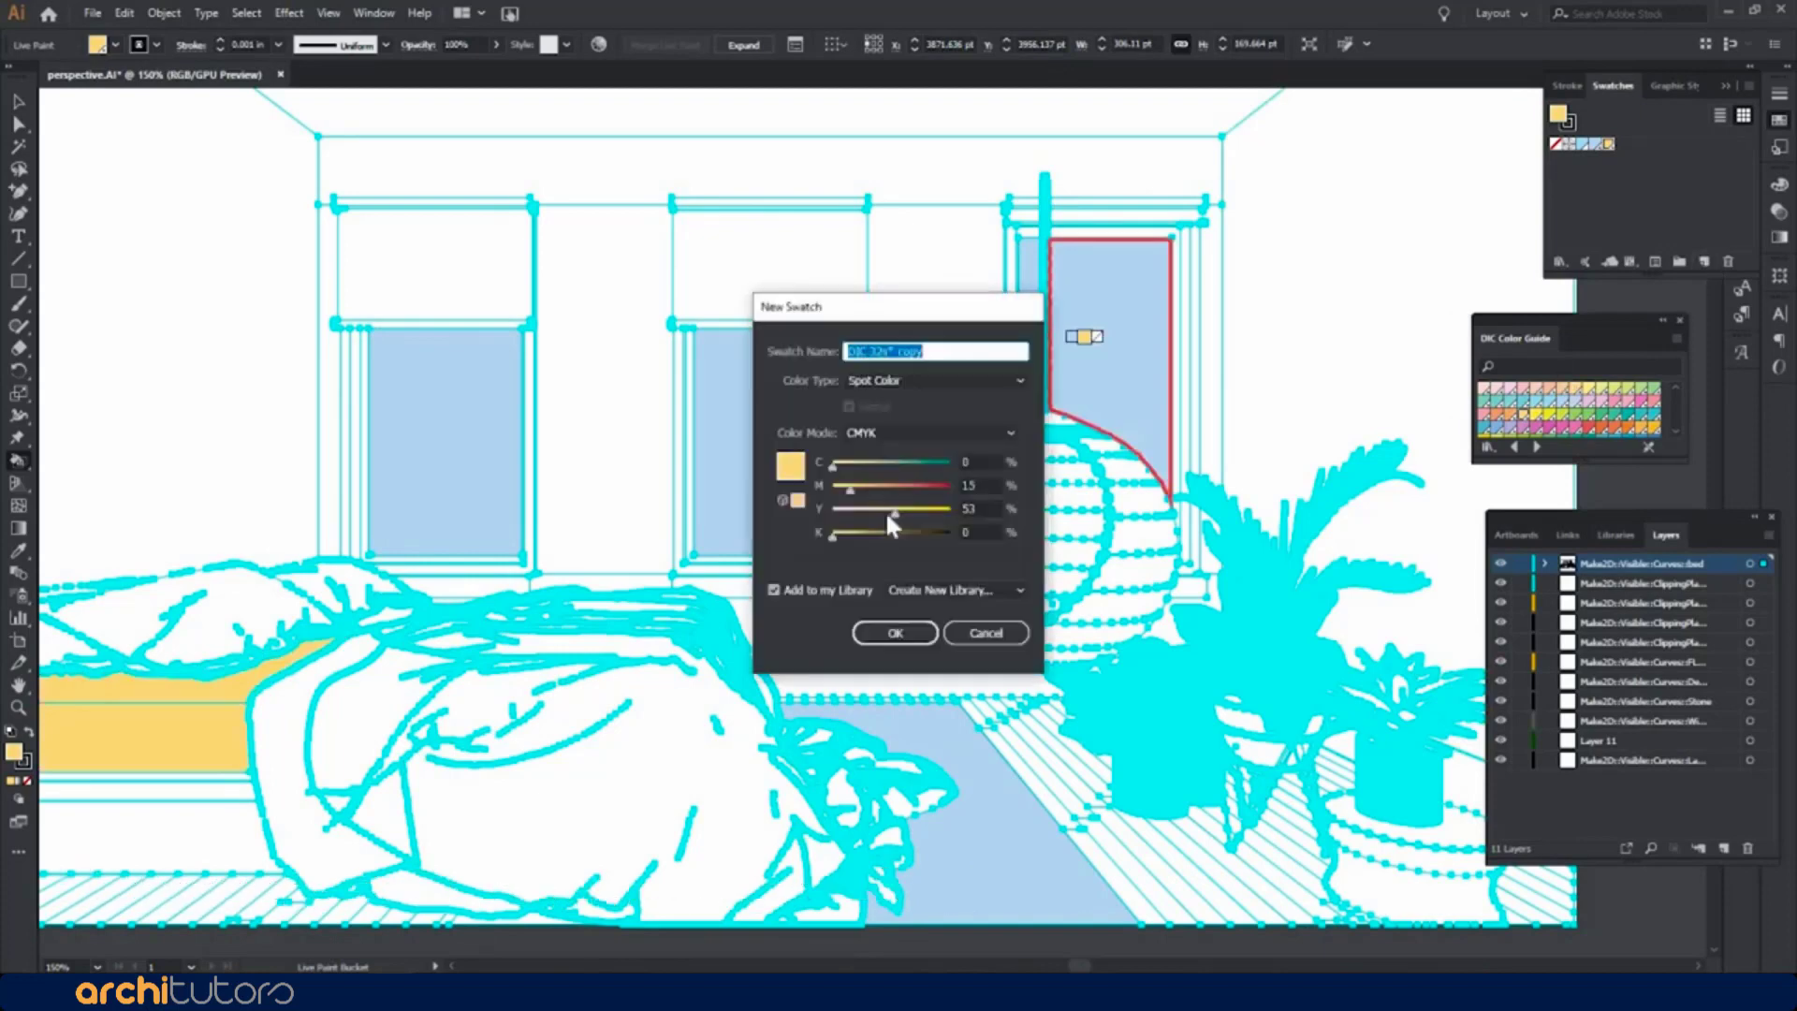
pyautogui.click(913, 431)
pyautogui.click(906, 478)
pyautogui.click(925, 434)
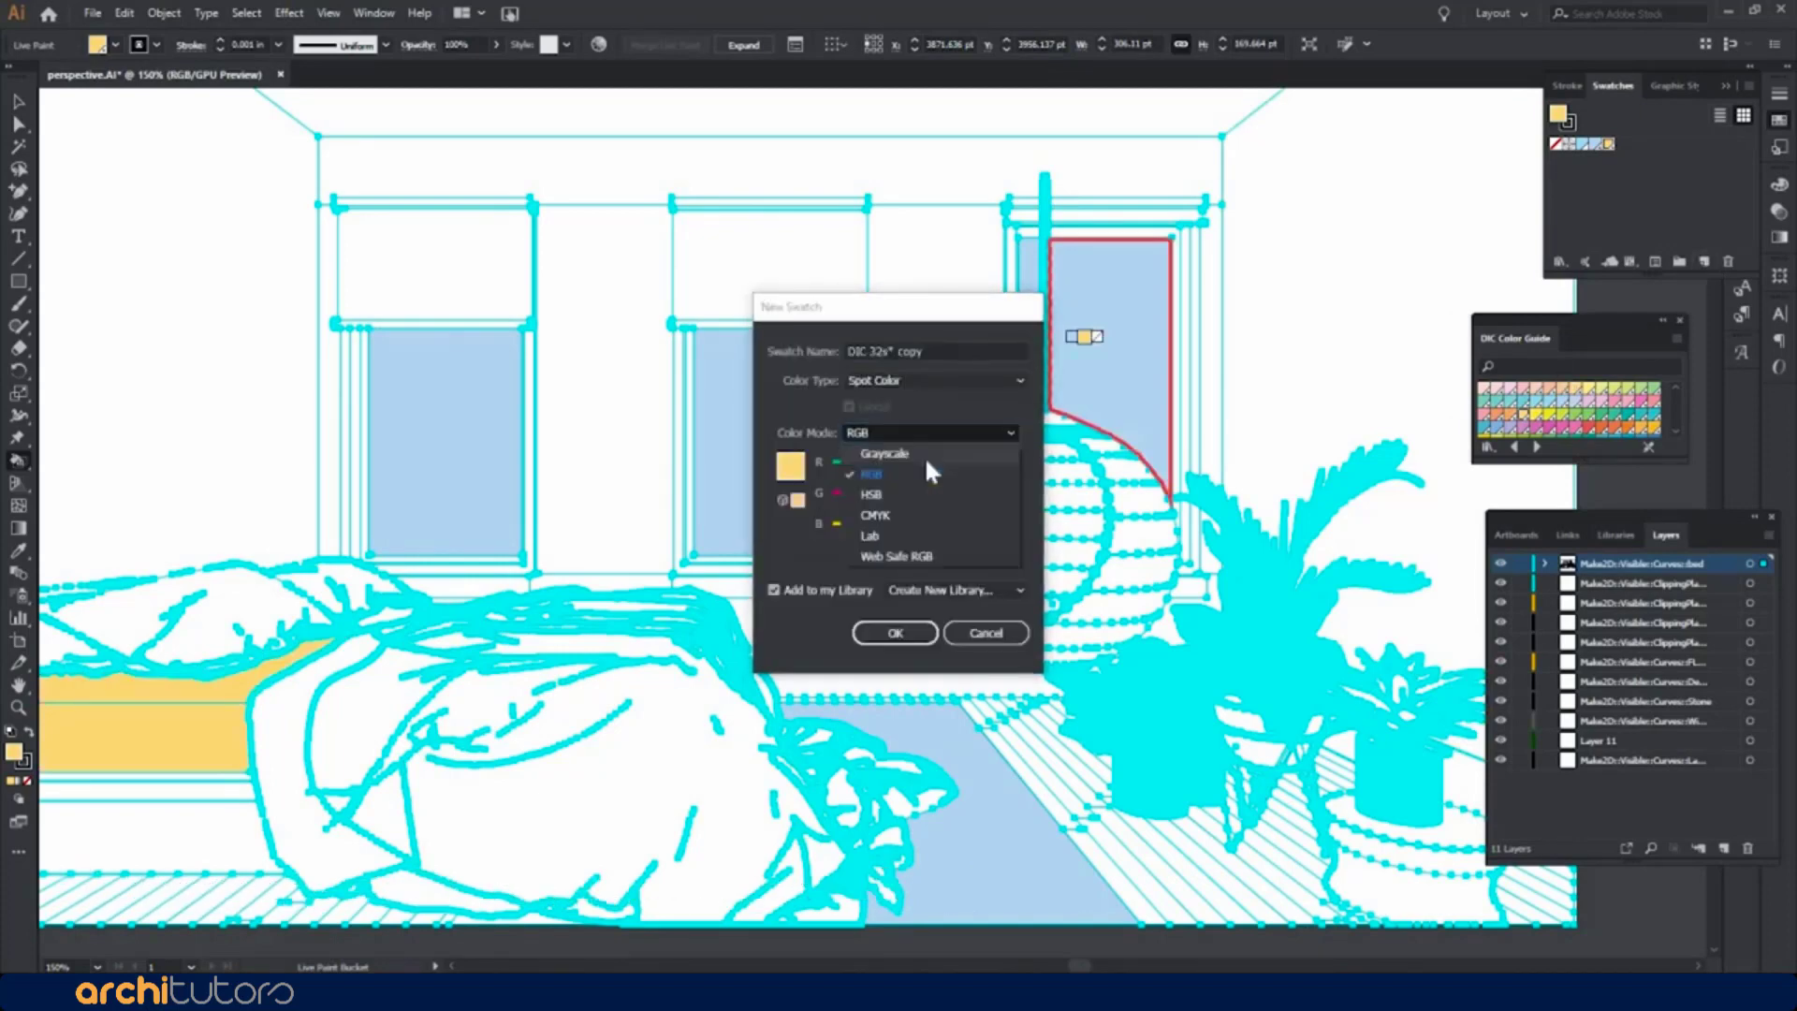
pyautogui.click(906, 490)
pyautogui.click(900, 642)
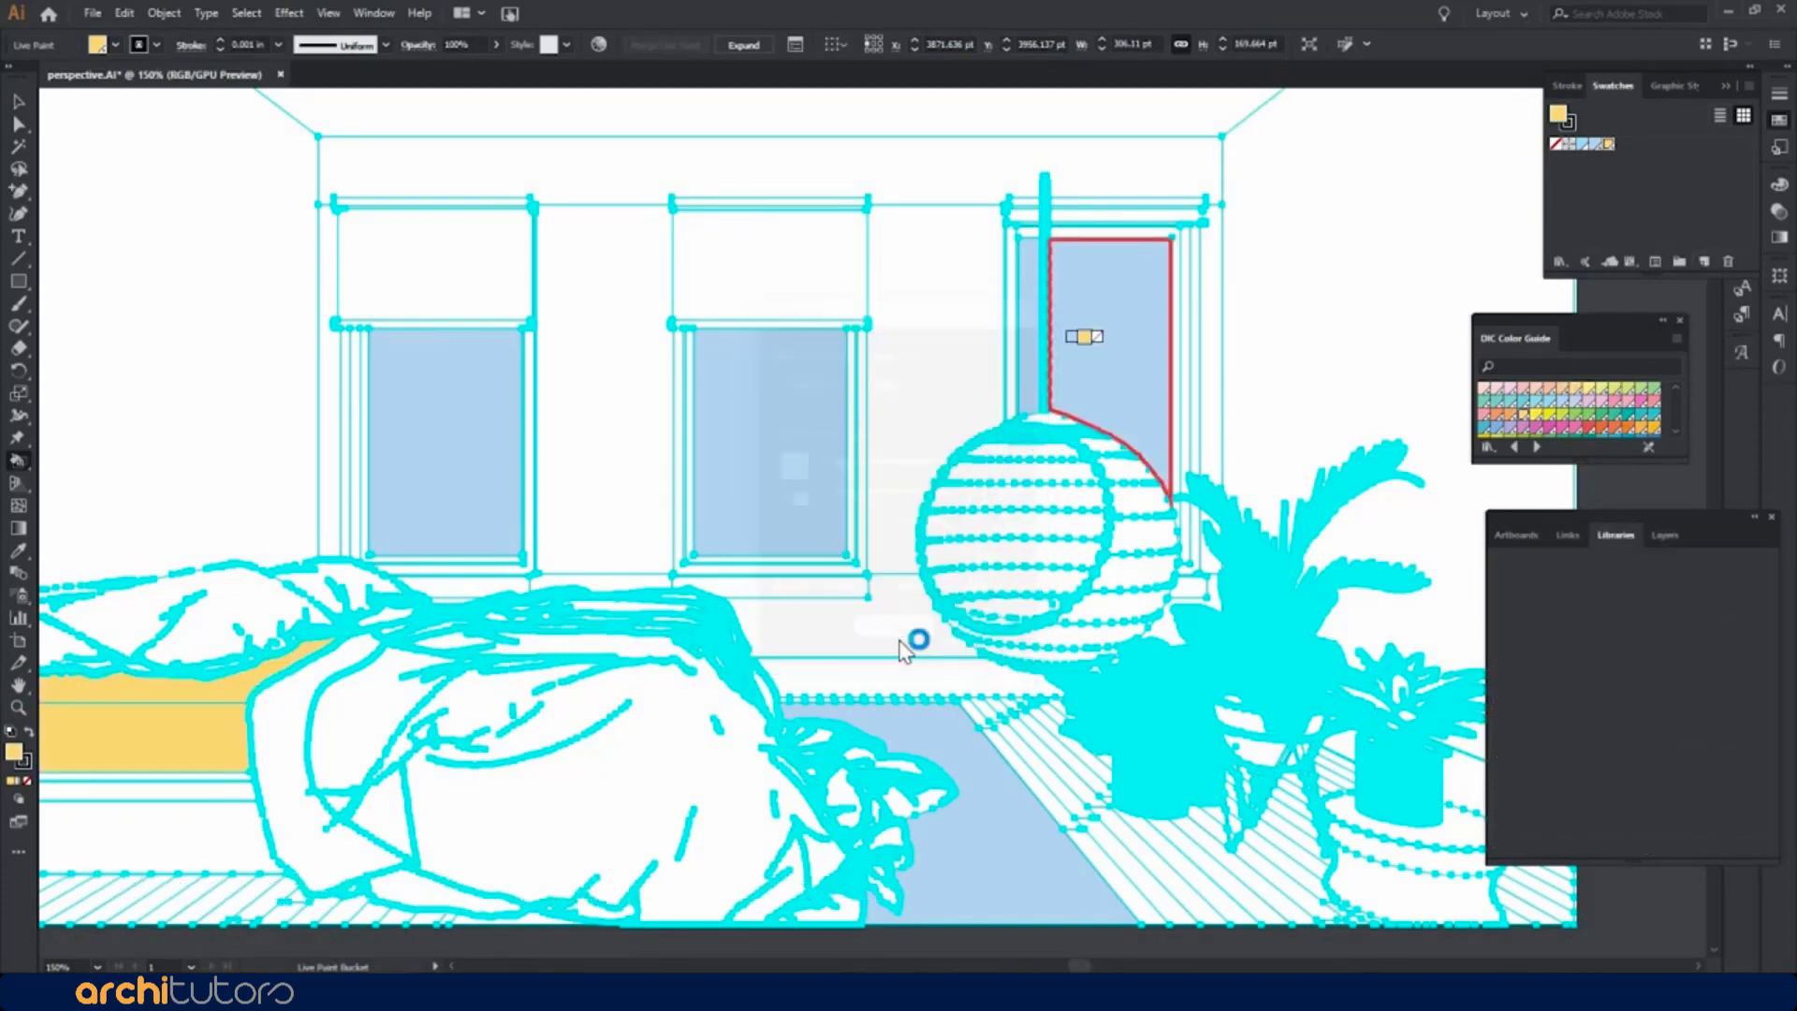
pyautogui.click(231, 694)
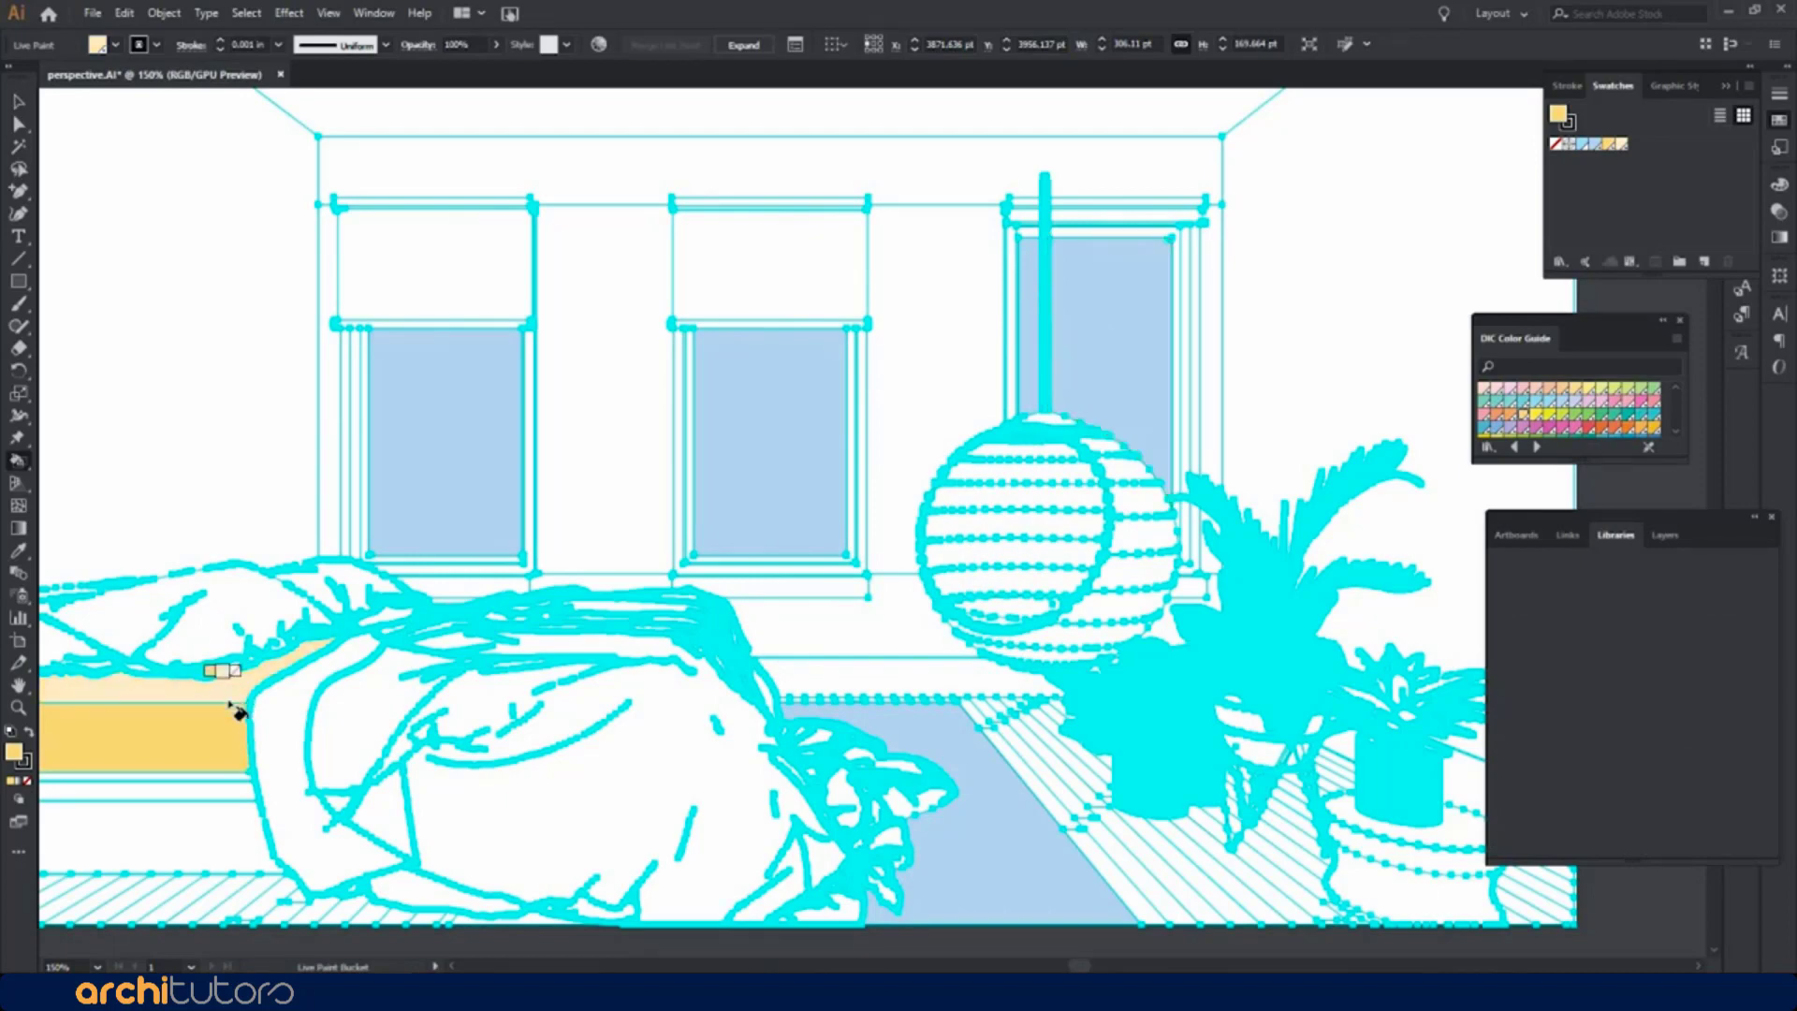
pyautogui.click(19, 101)
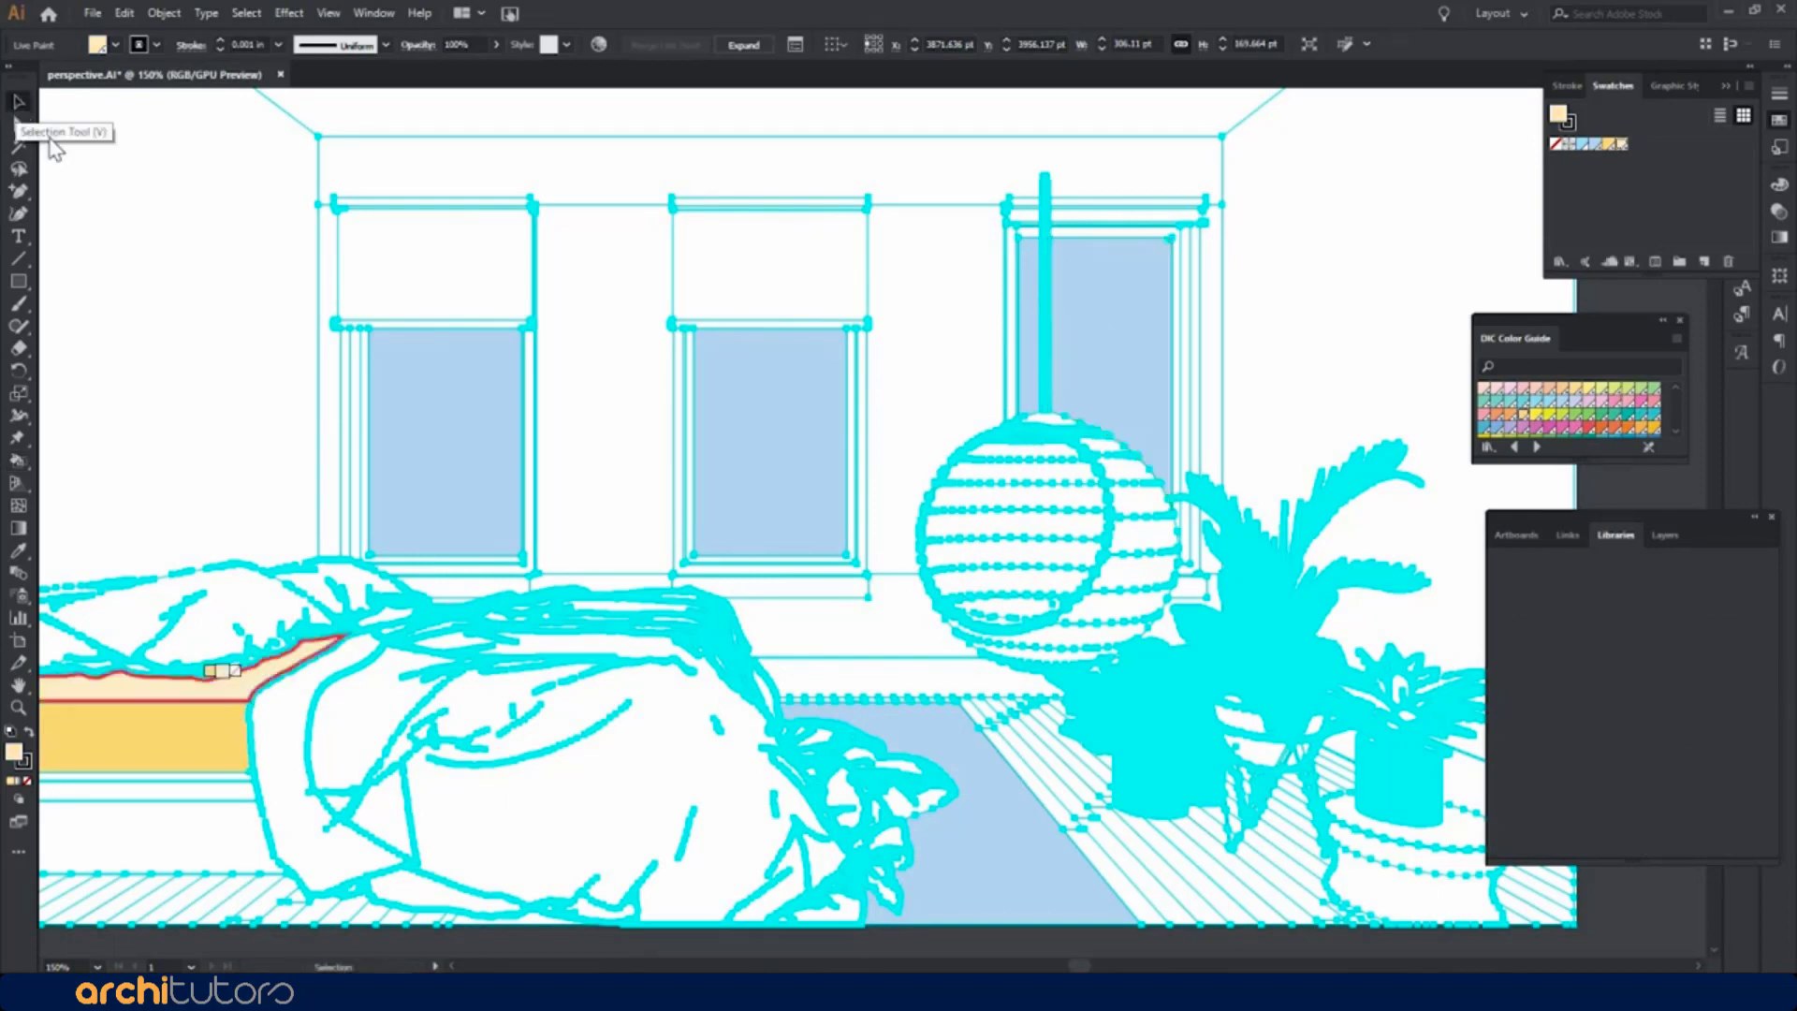
pyautogui.hotkey('ctrl', 'shift', 'a')
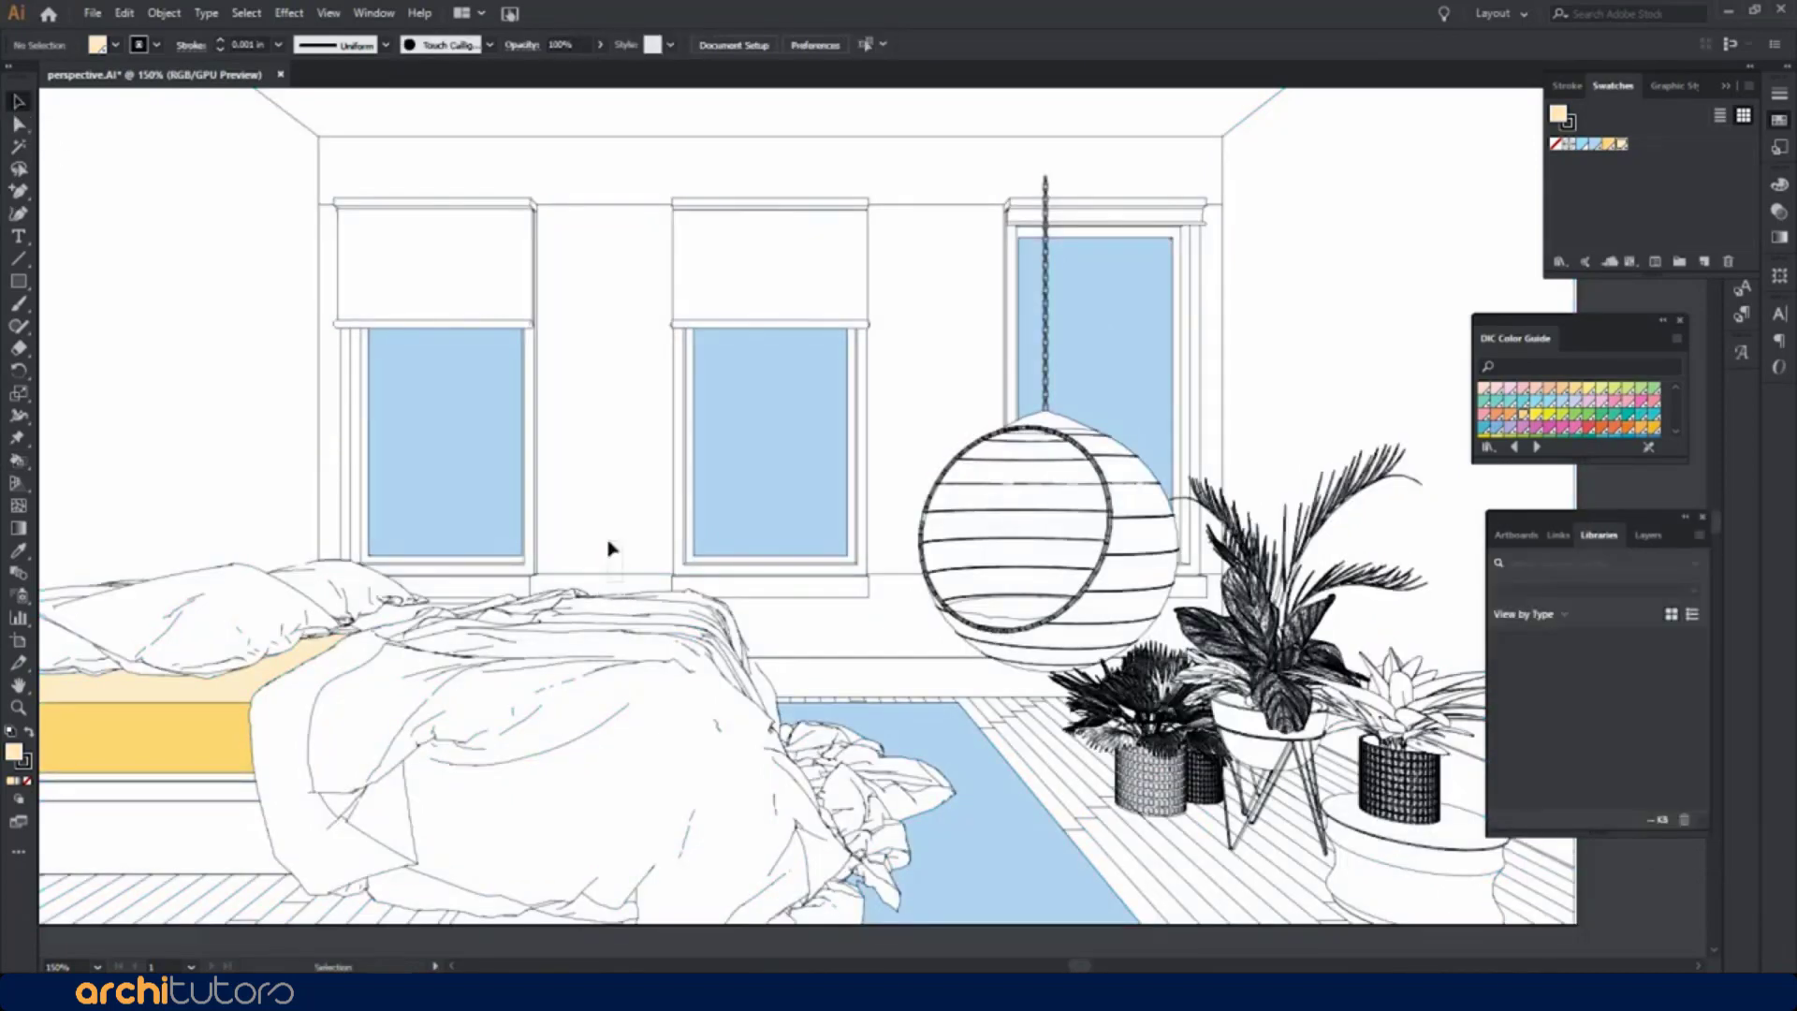
# Fill the hanging chair's seat pale yellow and the strip along the bed blue
pyautogui.doubleClick(612, 548)
pyautogui.press('k')
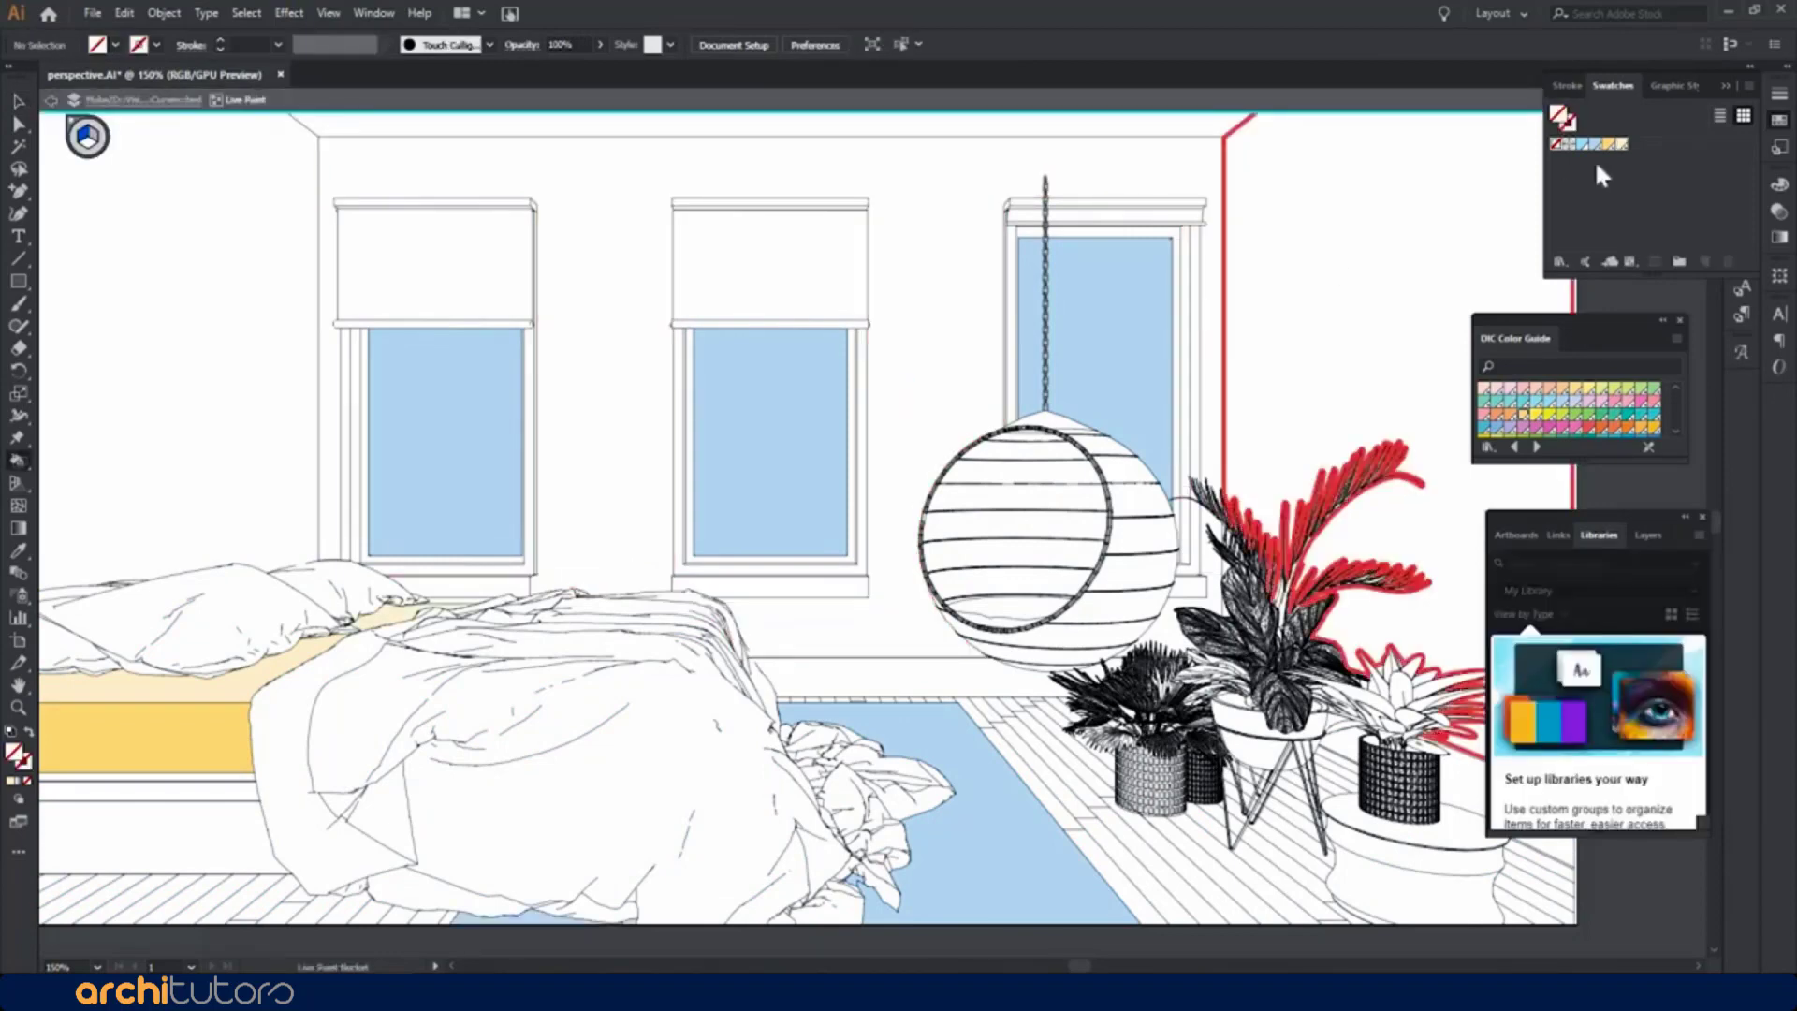
pyautogui.click(1025, 609)
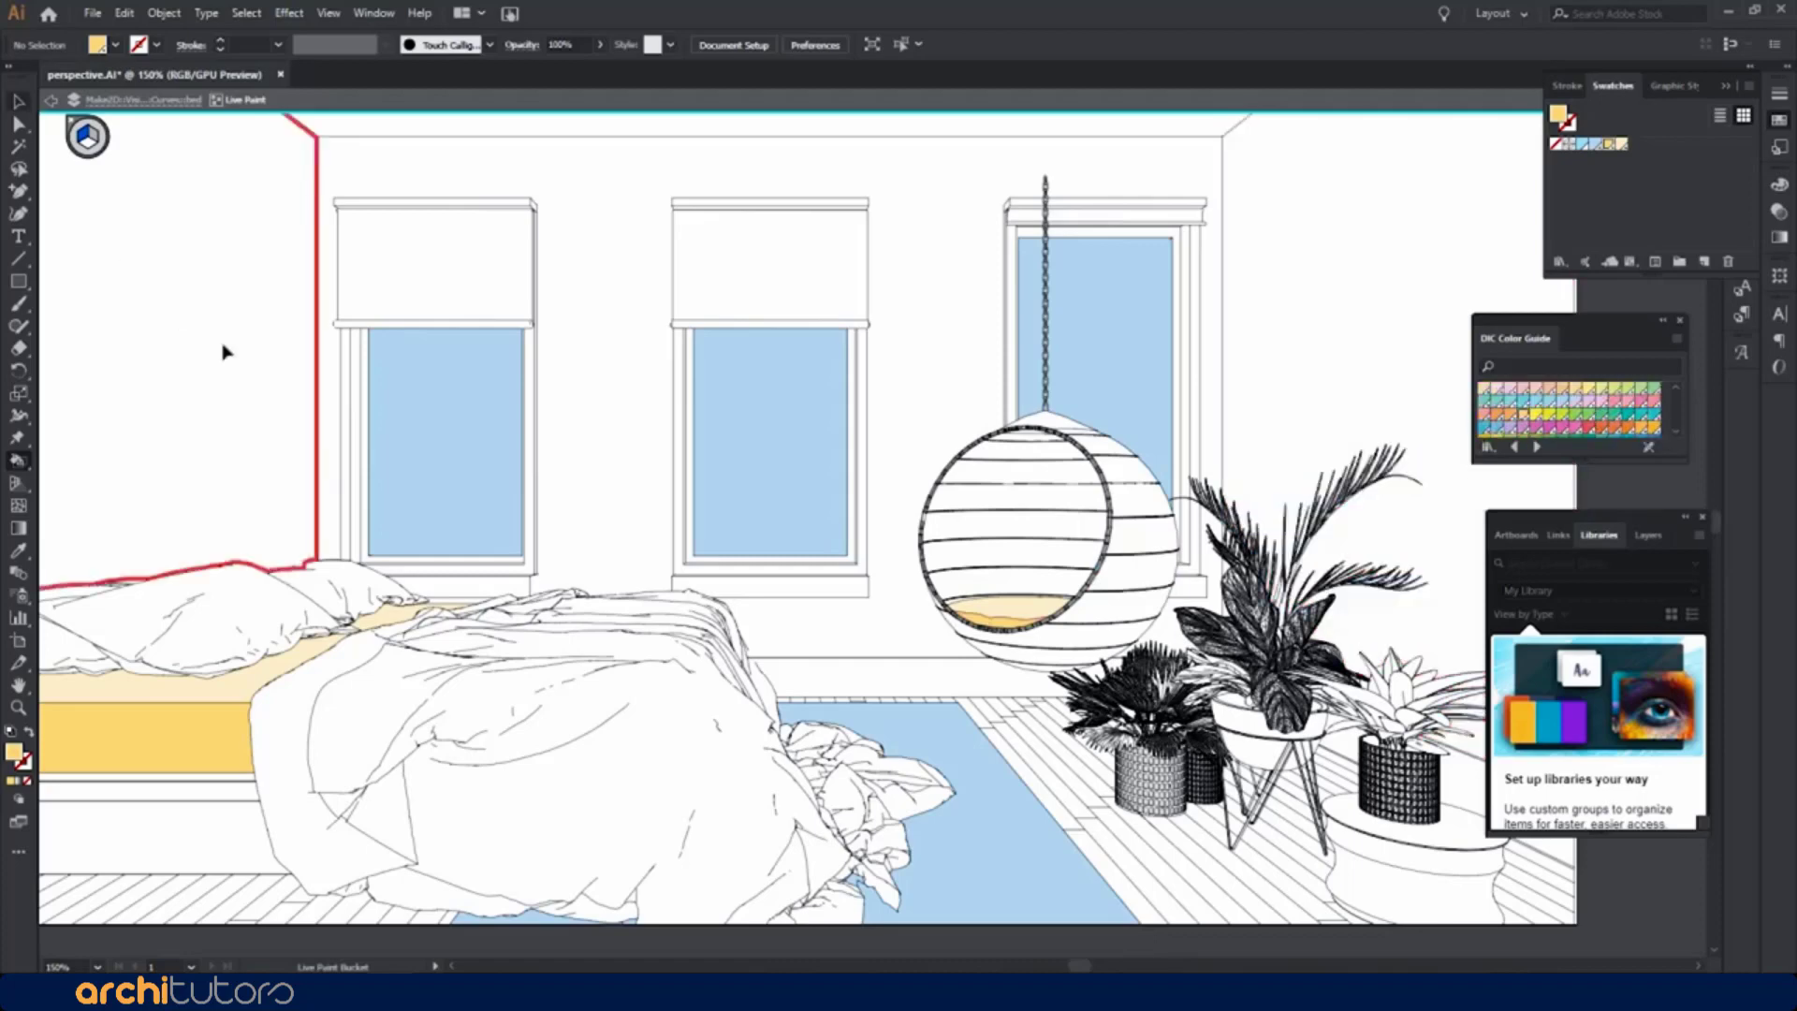
pyautogui.press('v')
pyautogui.keyDown('alt'); pyautogui.click(585, 406); pyautogui.keyUp('alt')
pyautogui.press('k')
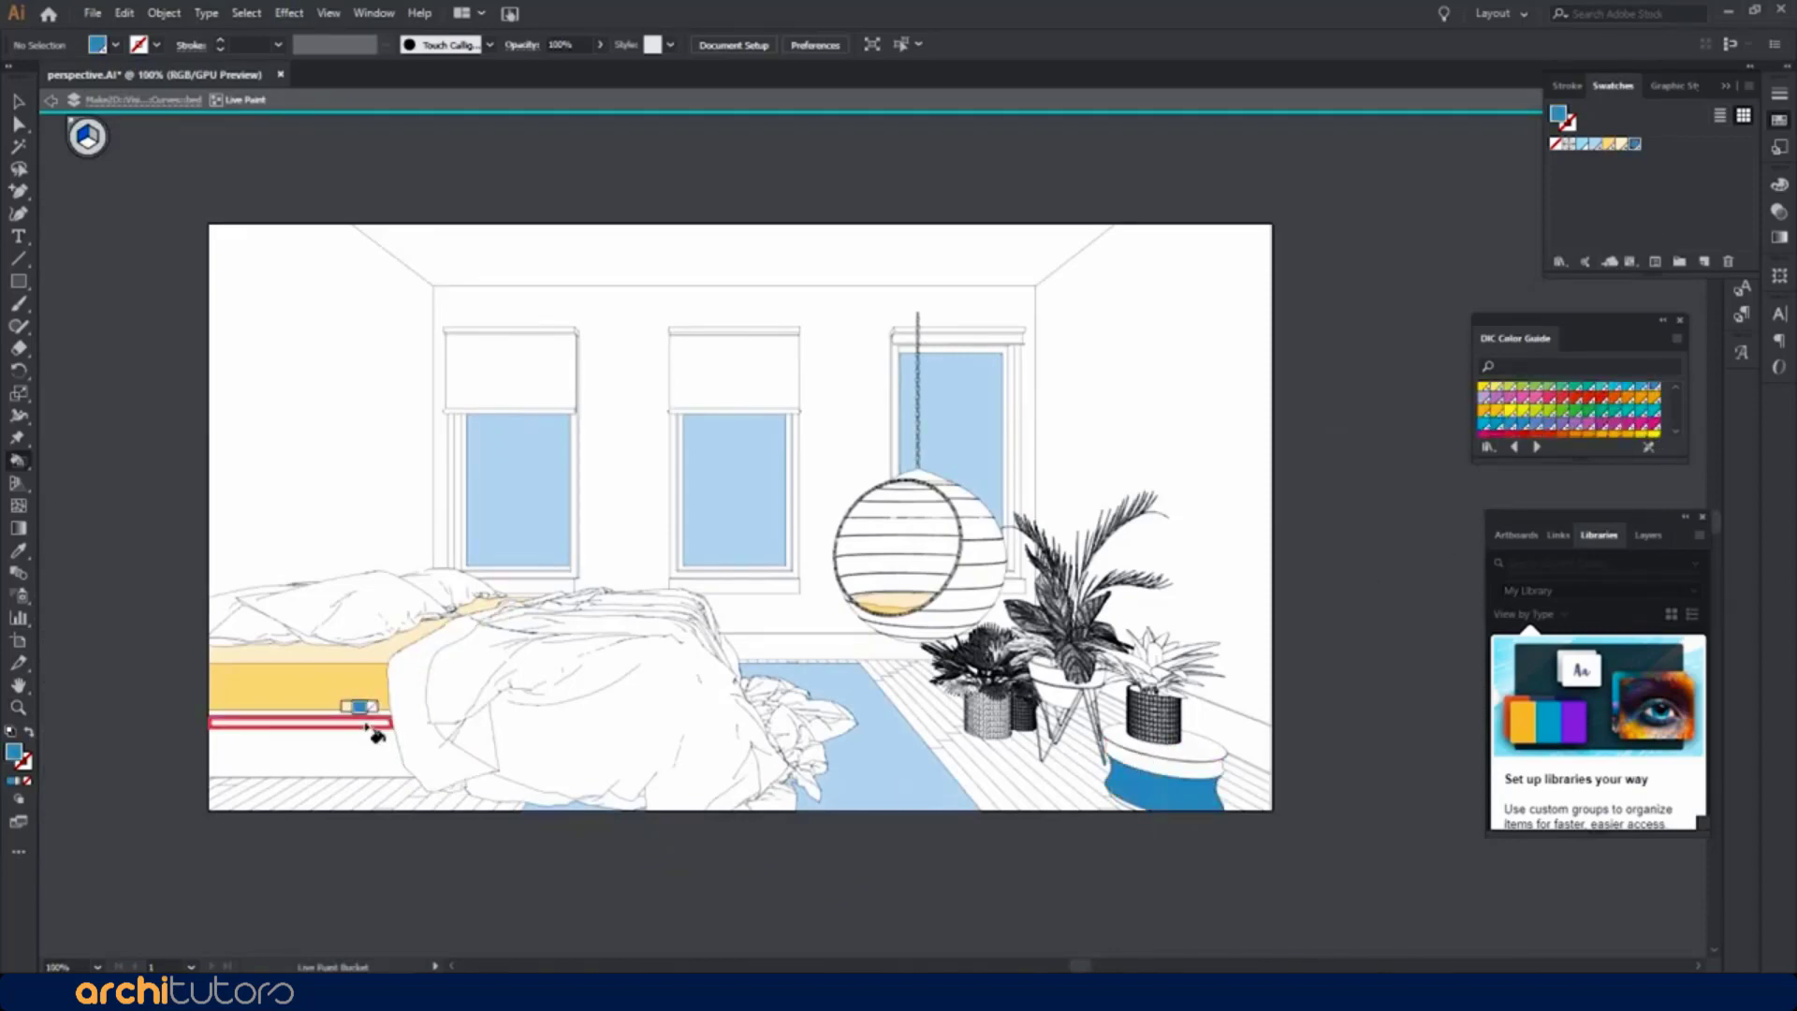
pyautogui.click(374, 726)
# Create light and dark blue swatches, filling the stool top light blue and the under-bed strip dark blue
pyautogui.click(1704, 261)
pyautogui.click(923, 433)
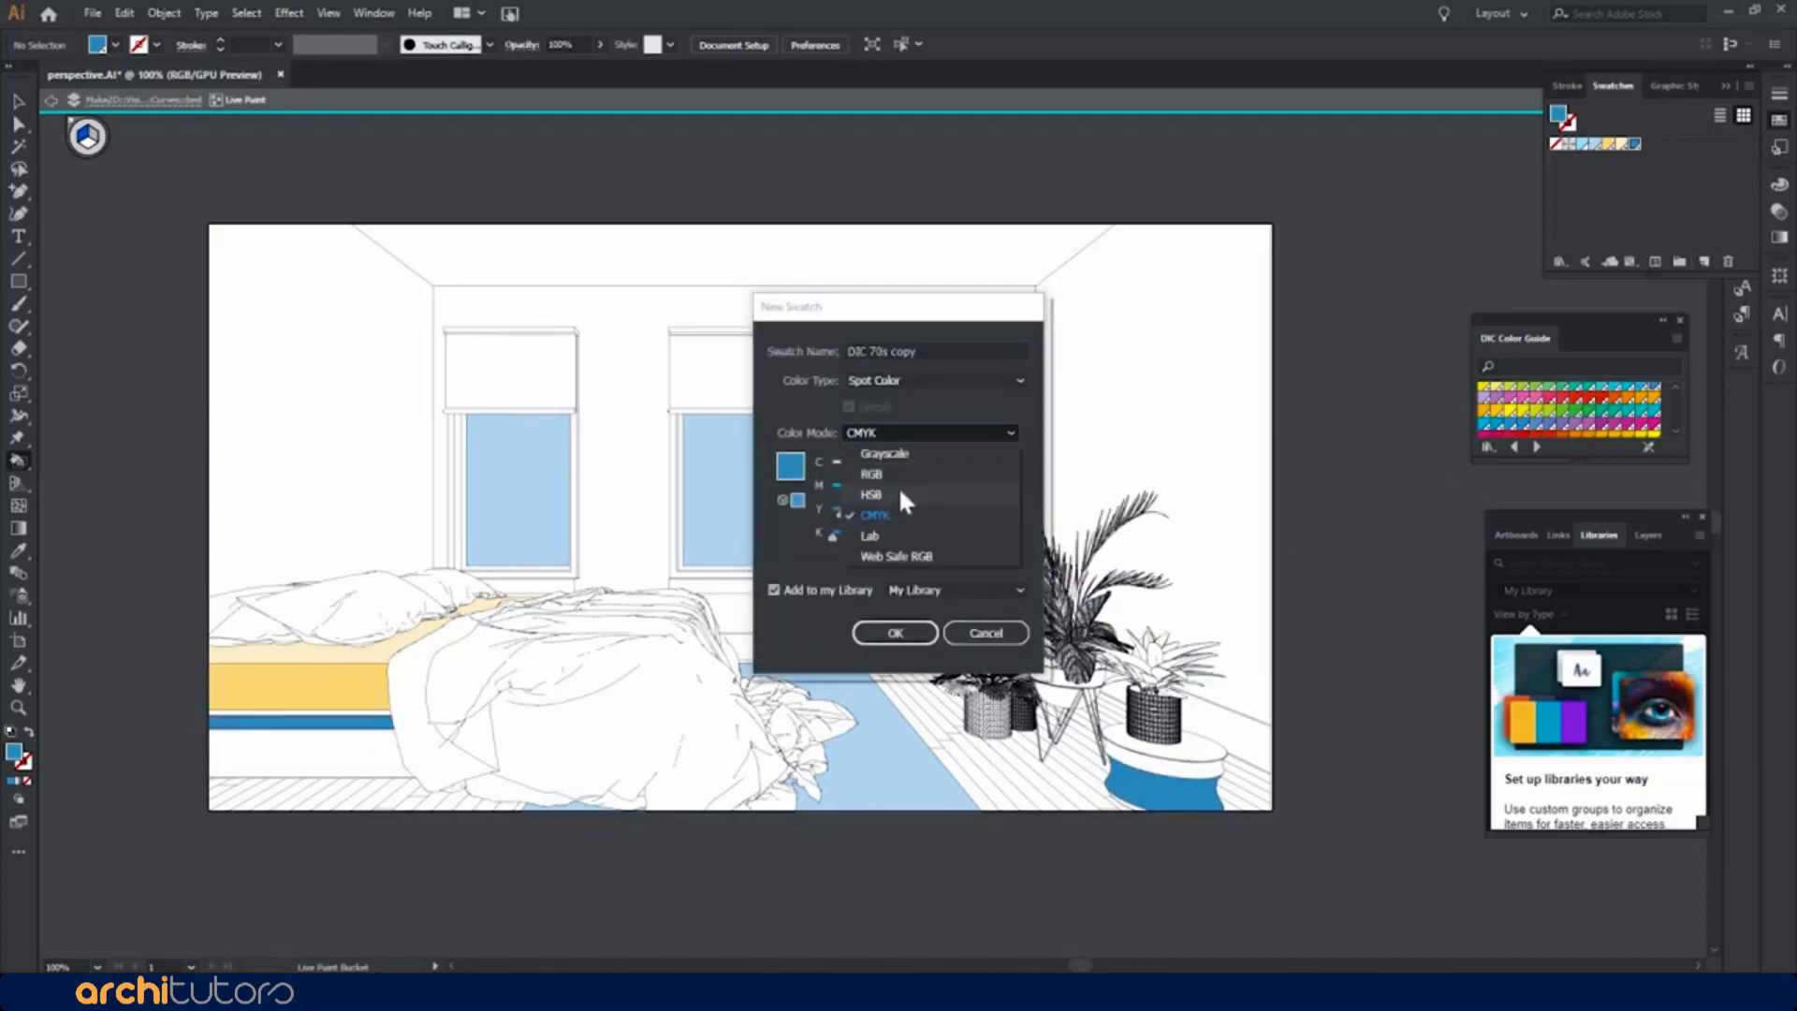
pyautogui.click(900, 494)
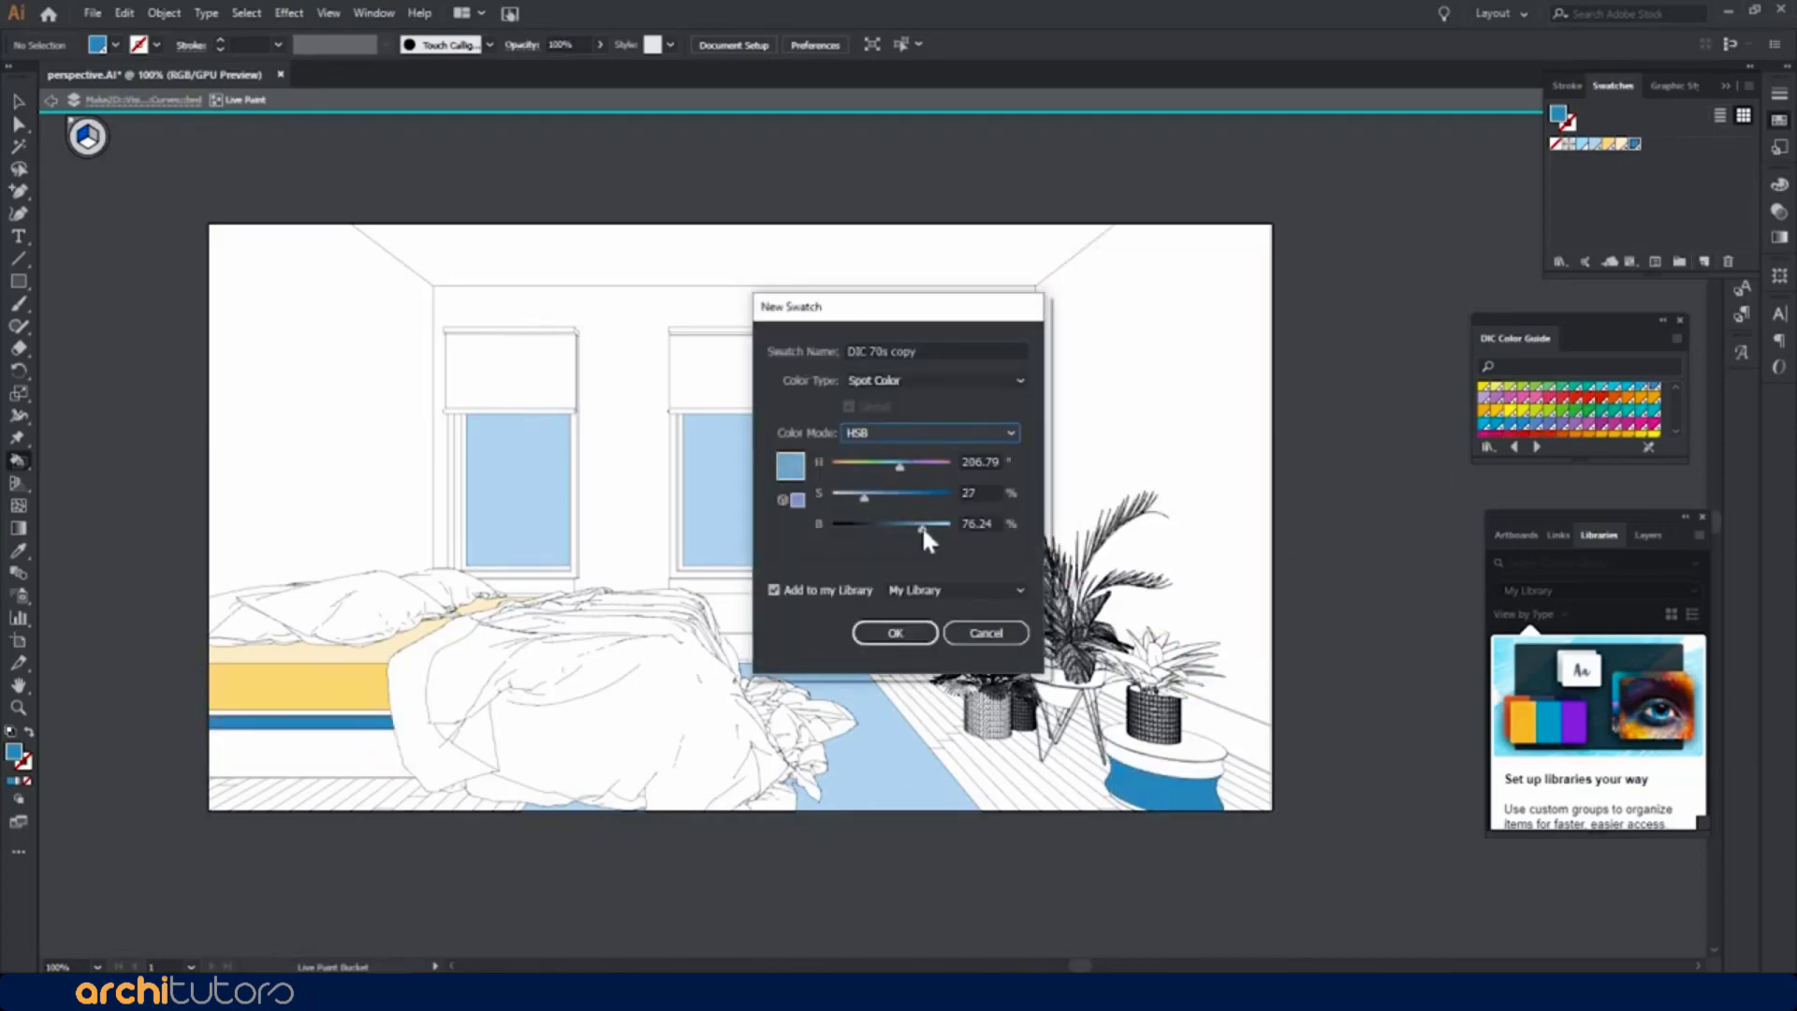
pyautogui.click(895, 632)
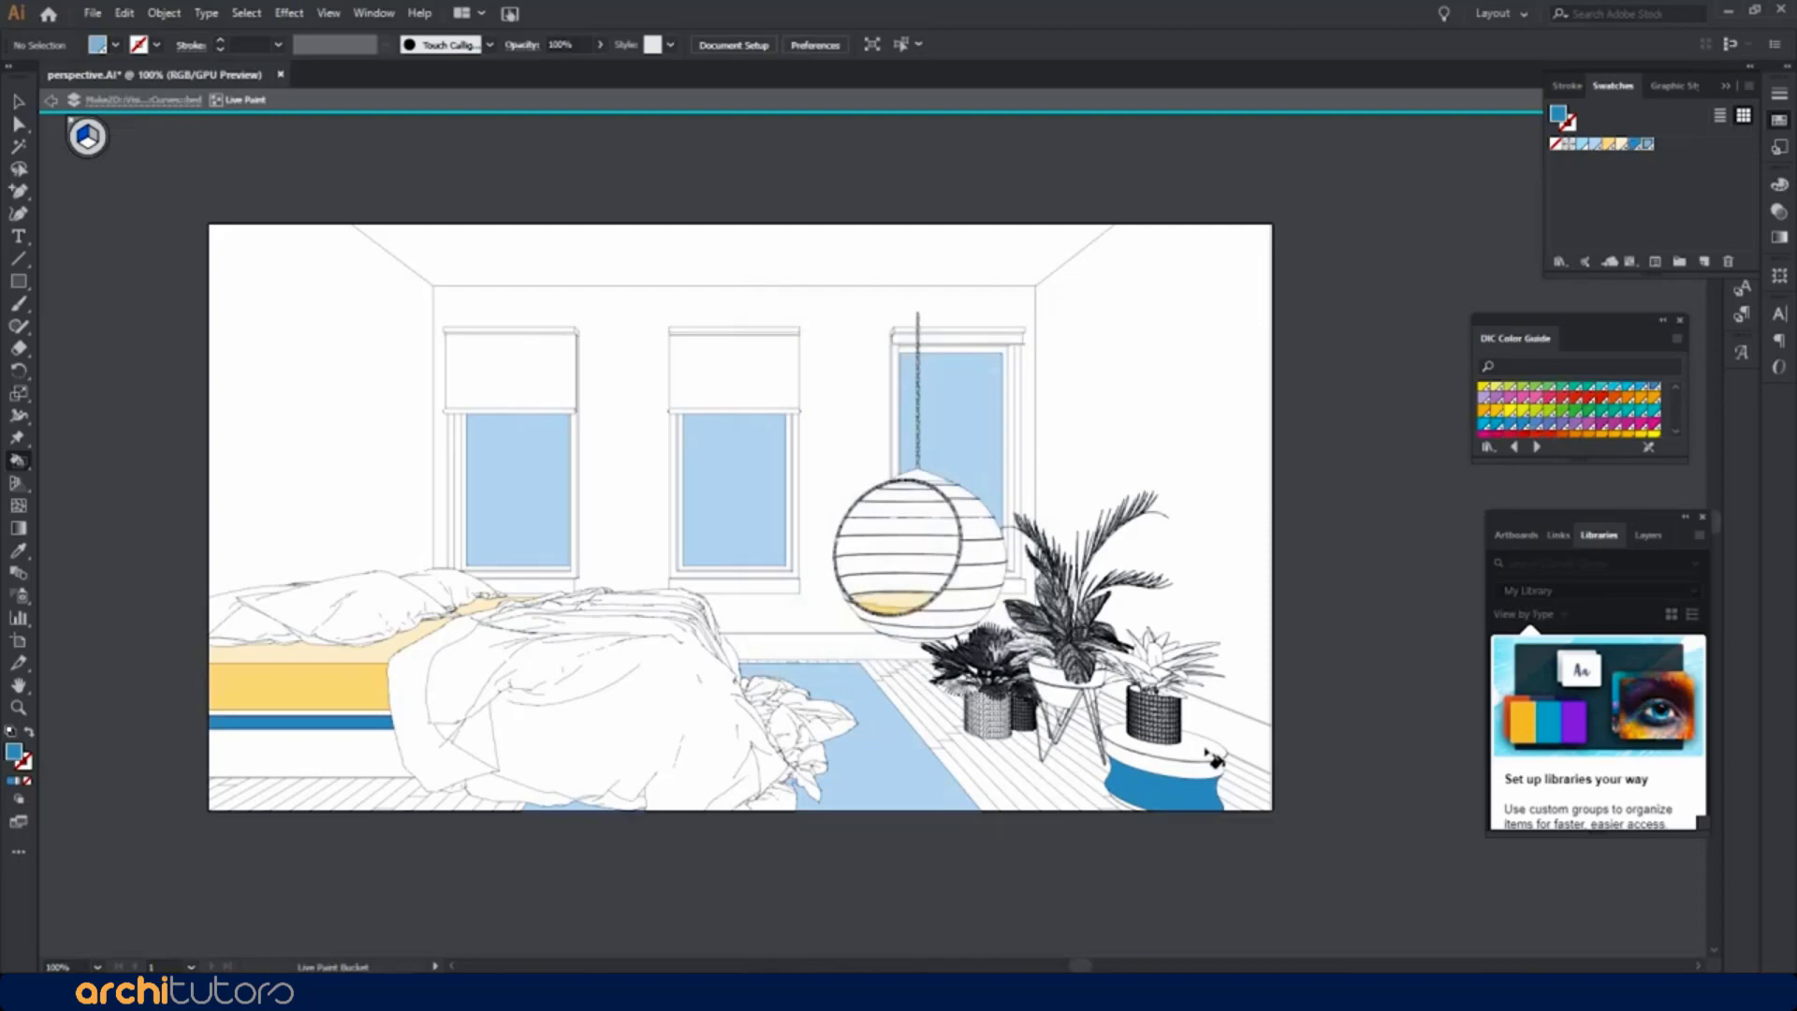
pyautogui.click(1212, 756)
pyautogui.click(1710, 261)
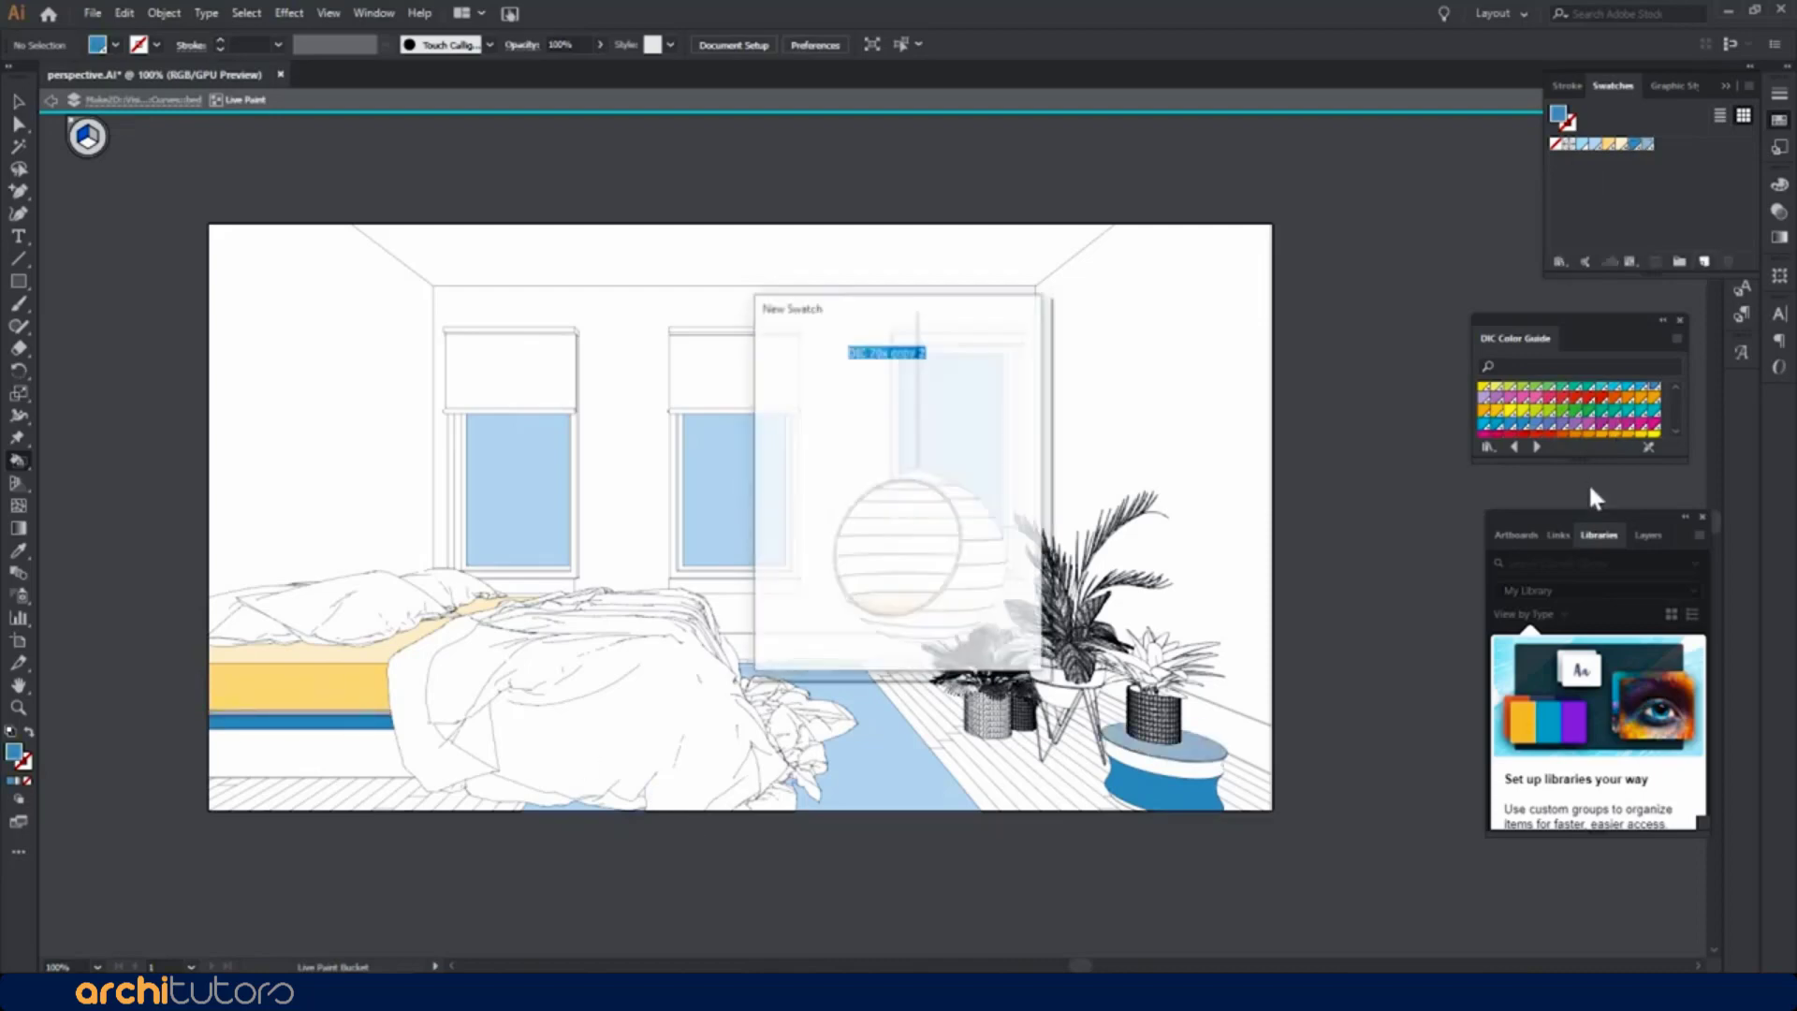
pyautogui.click(899, 630)
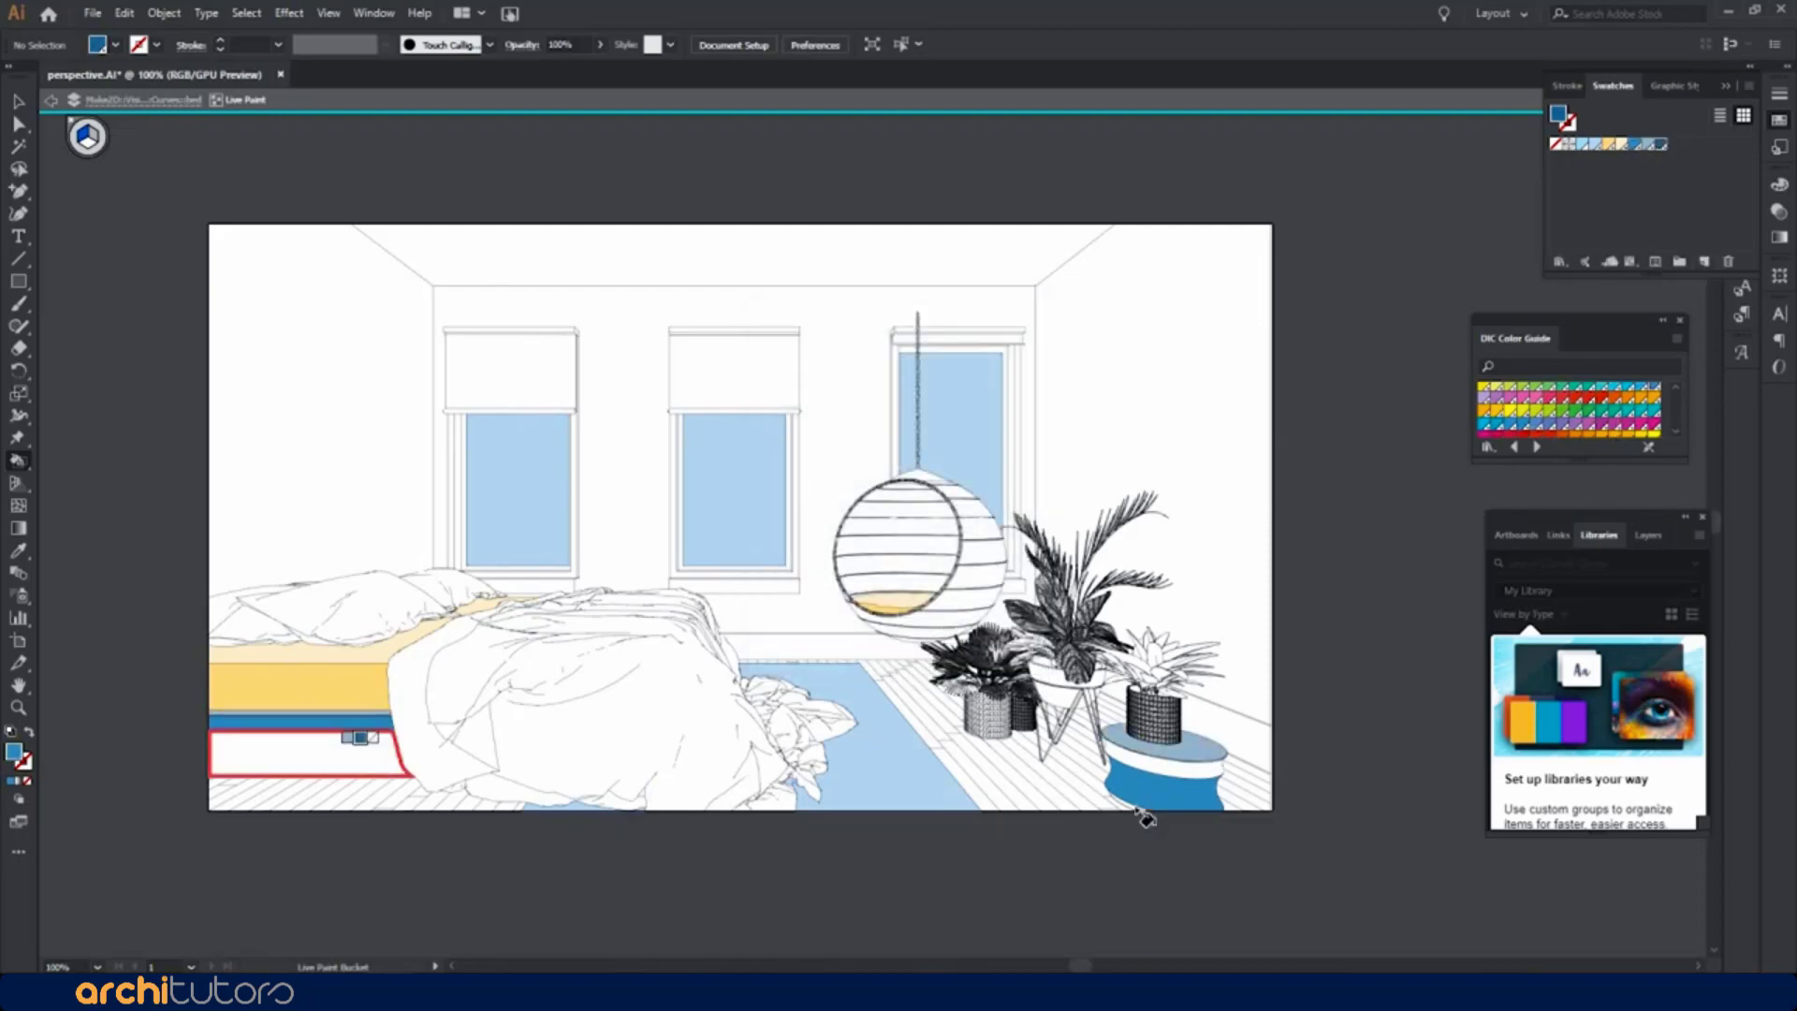
pyautogui.click(367, 754)
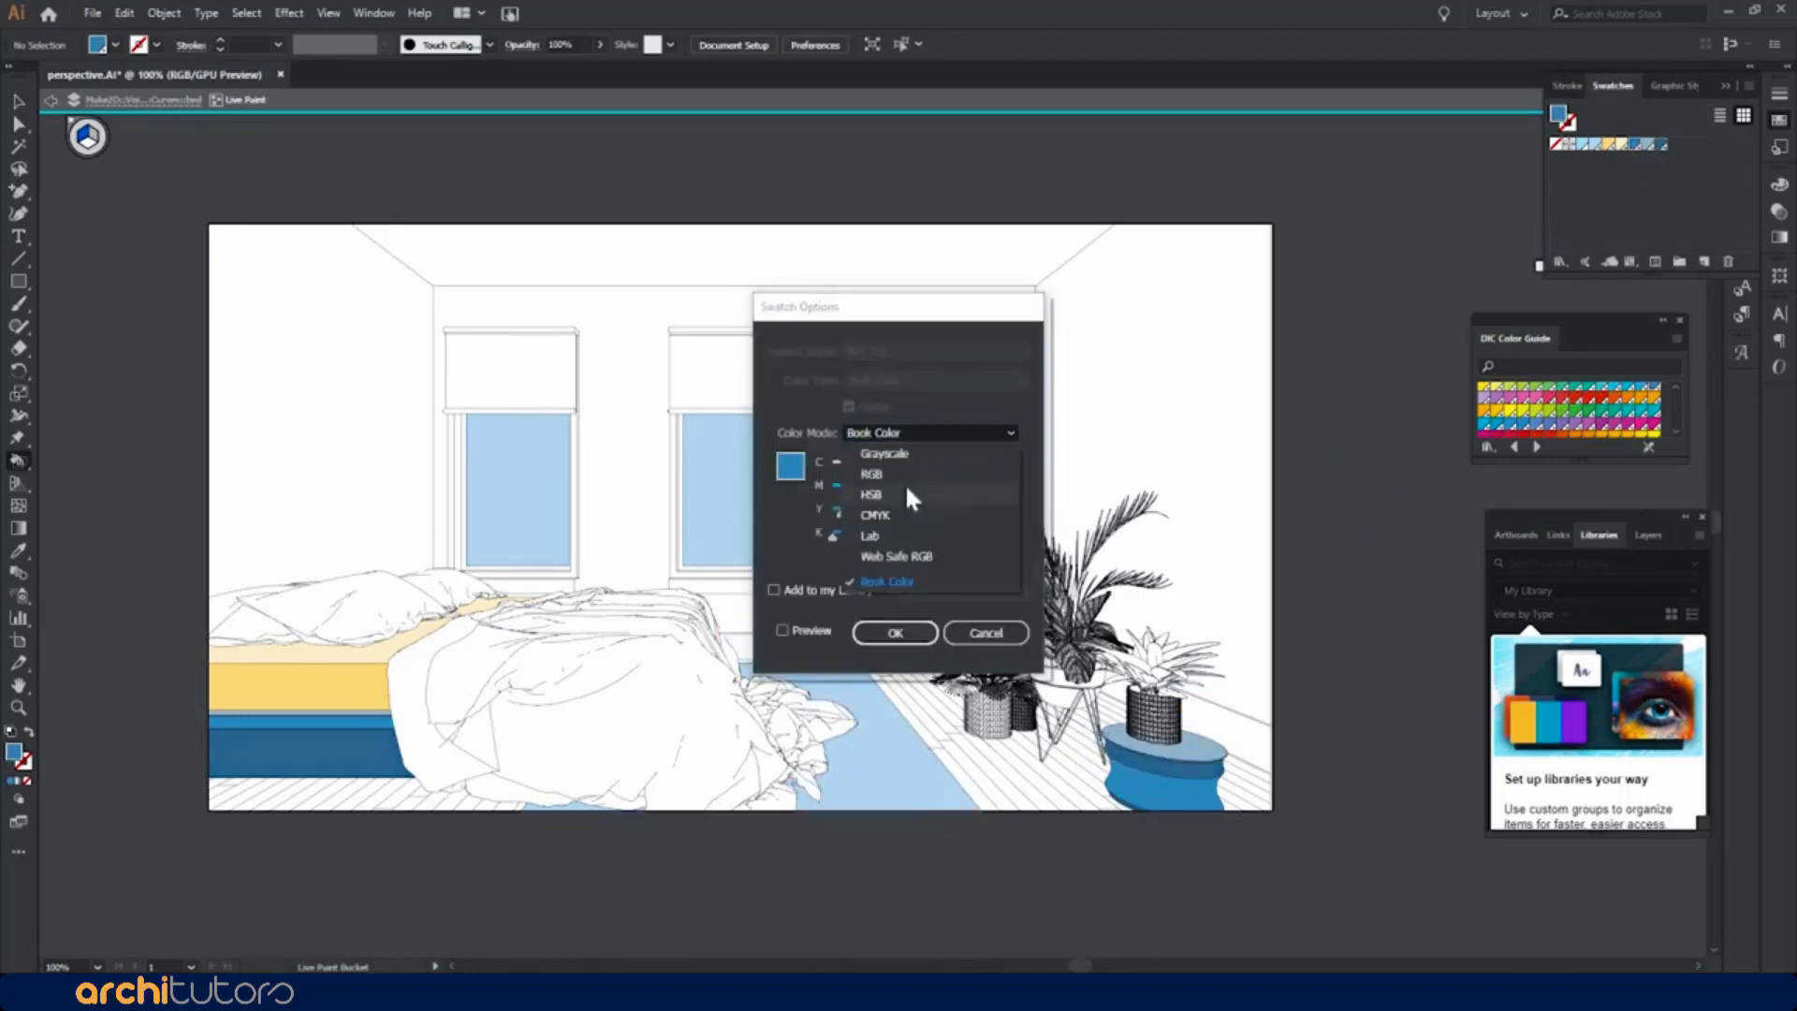
pyautogui.click(906, 483)
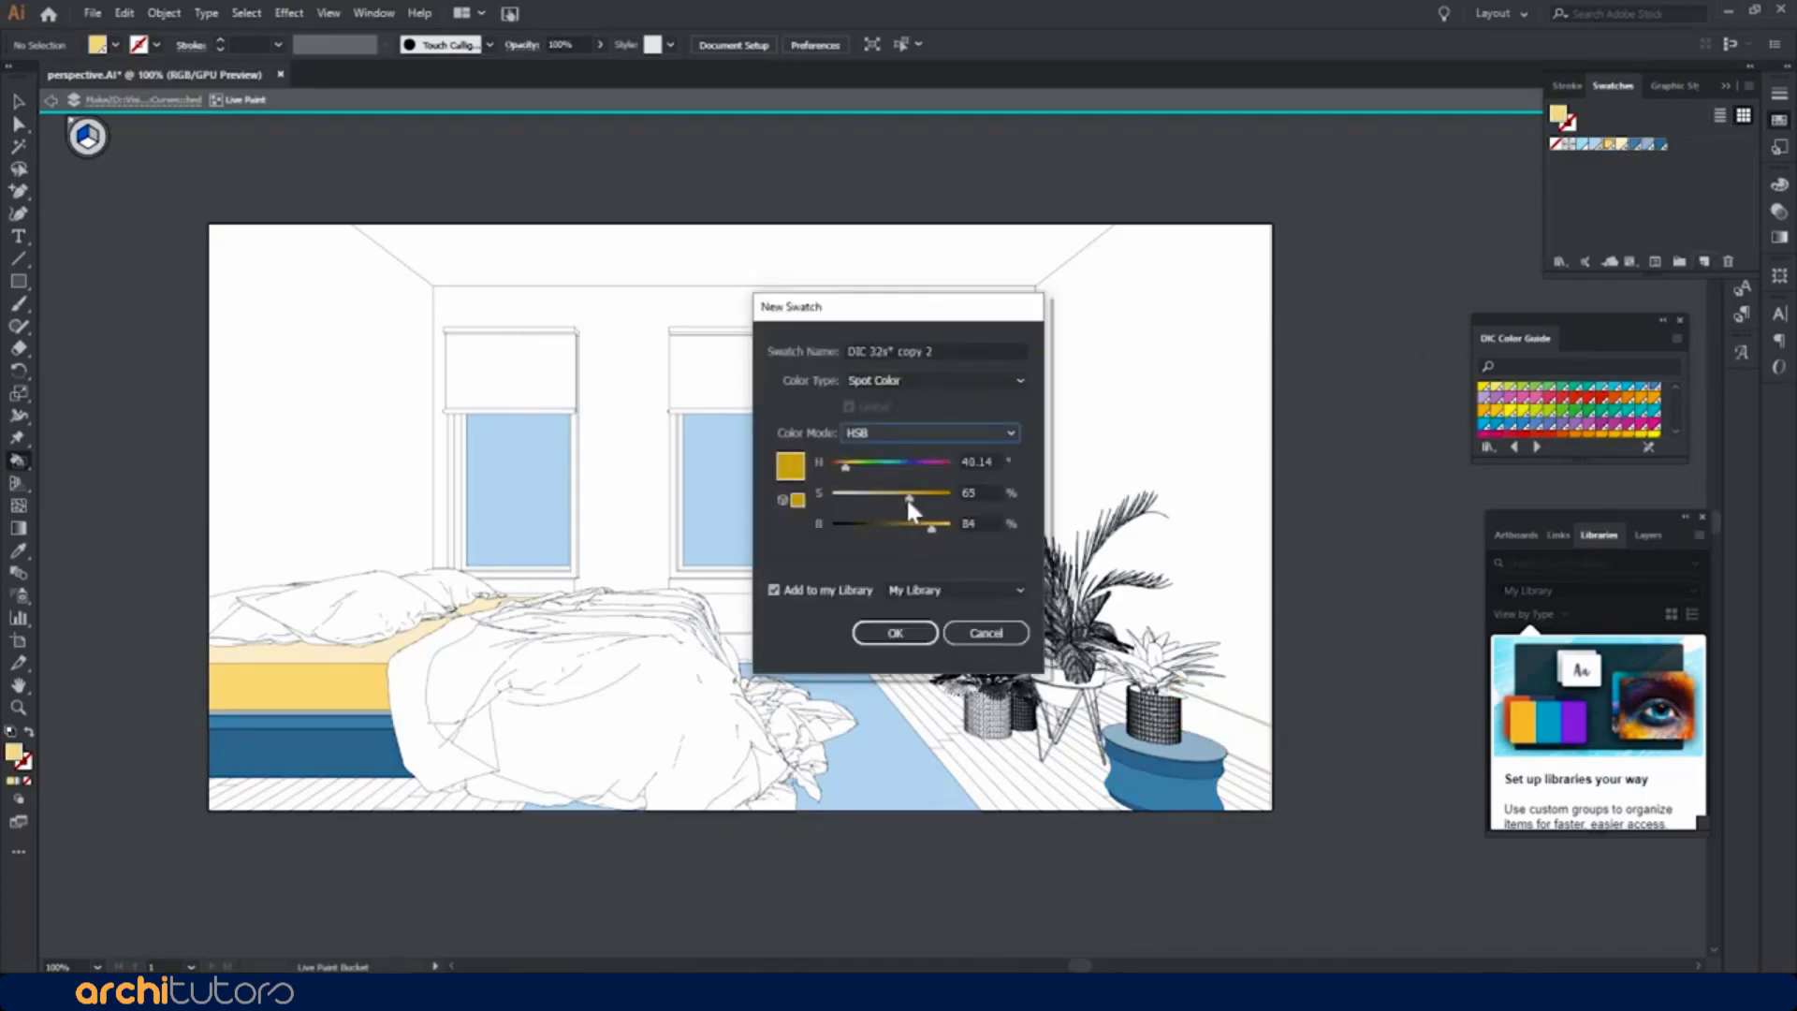
# Save a golden yellow swatch and fill the wall strips beside the stool and behind the bed
pyautogui.click(895, 633)
pyautogui.click(1230, 741)
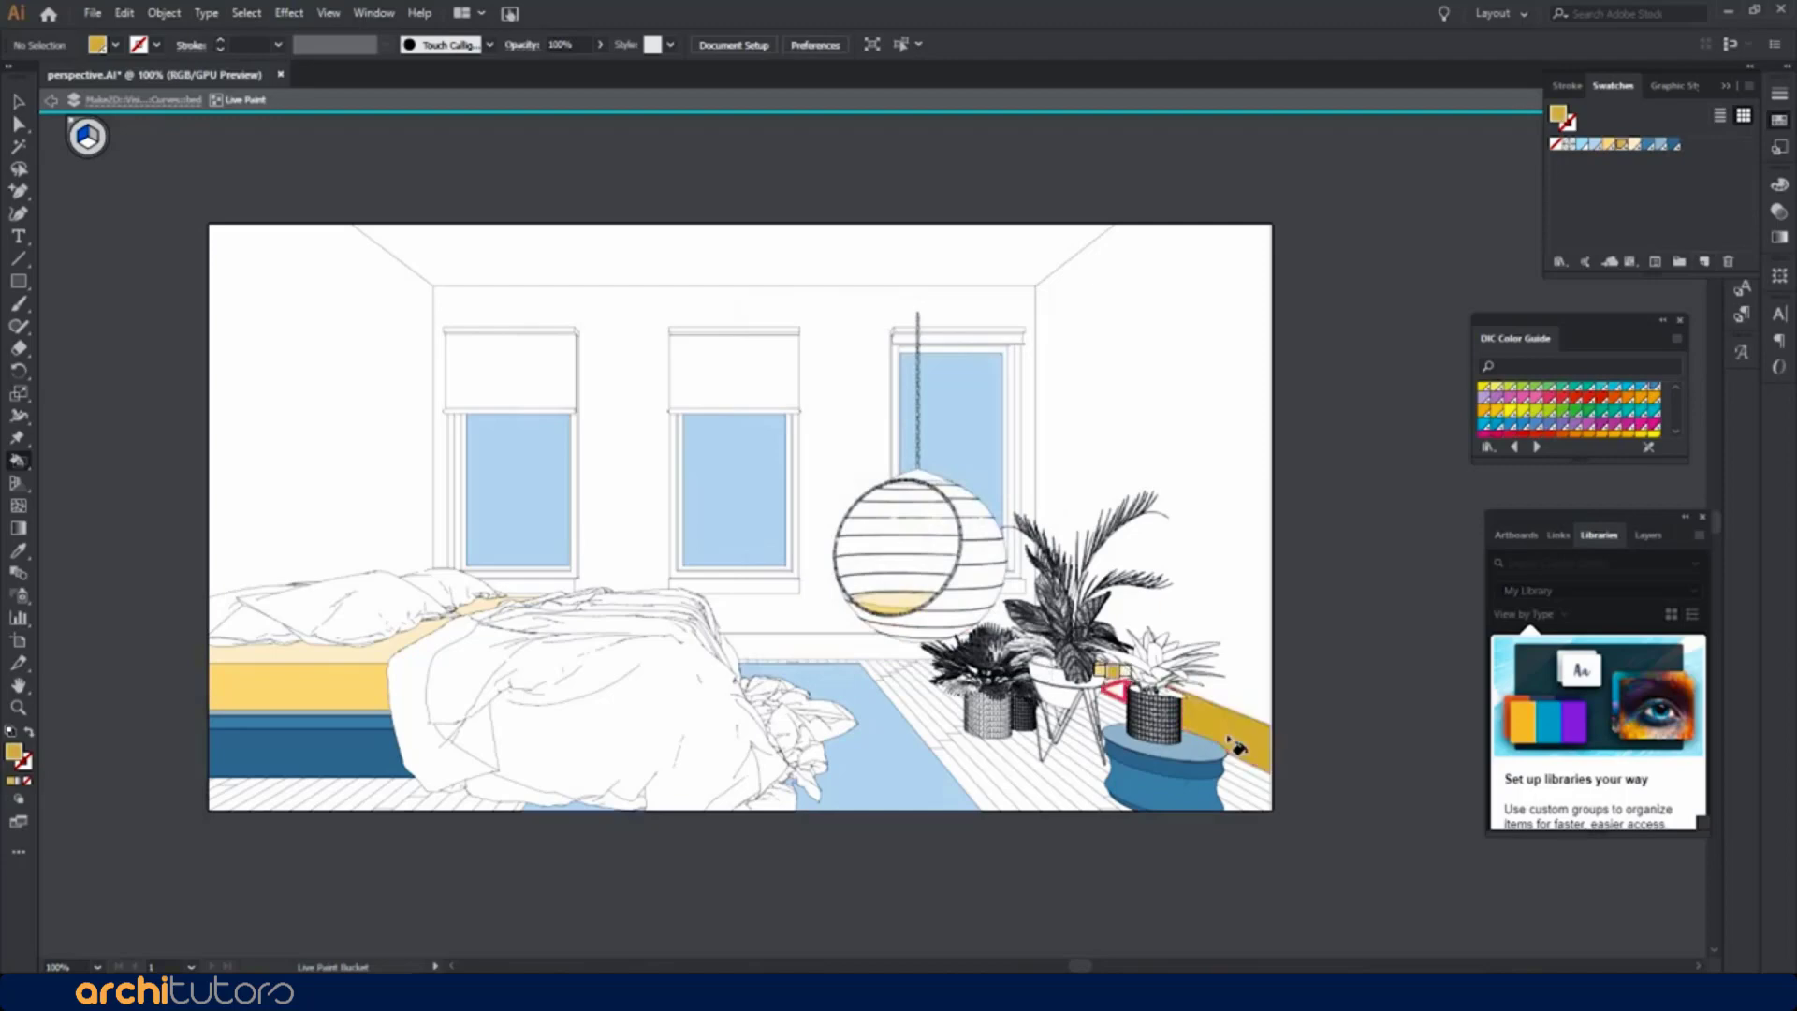
pyautogui.hotkey('ctrl', '+')
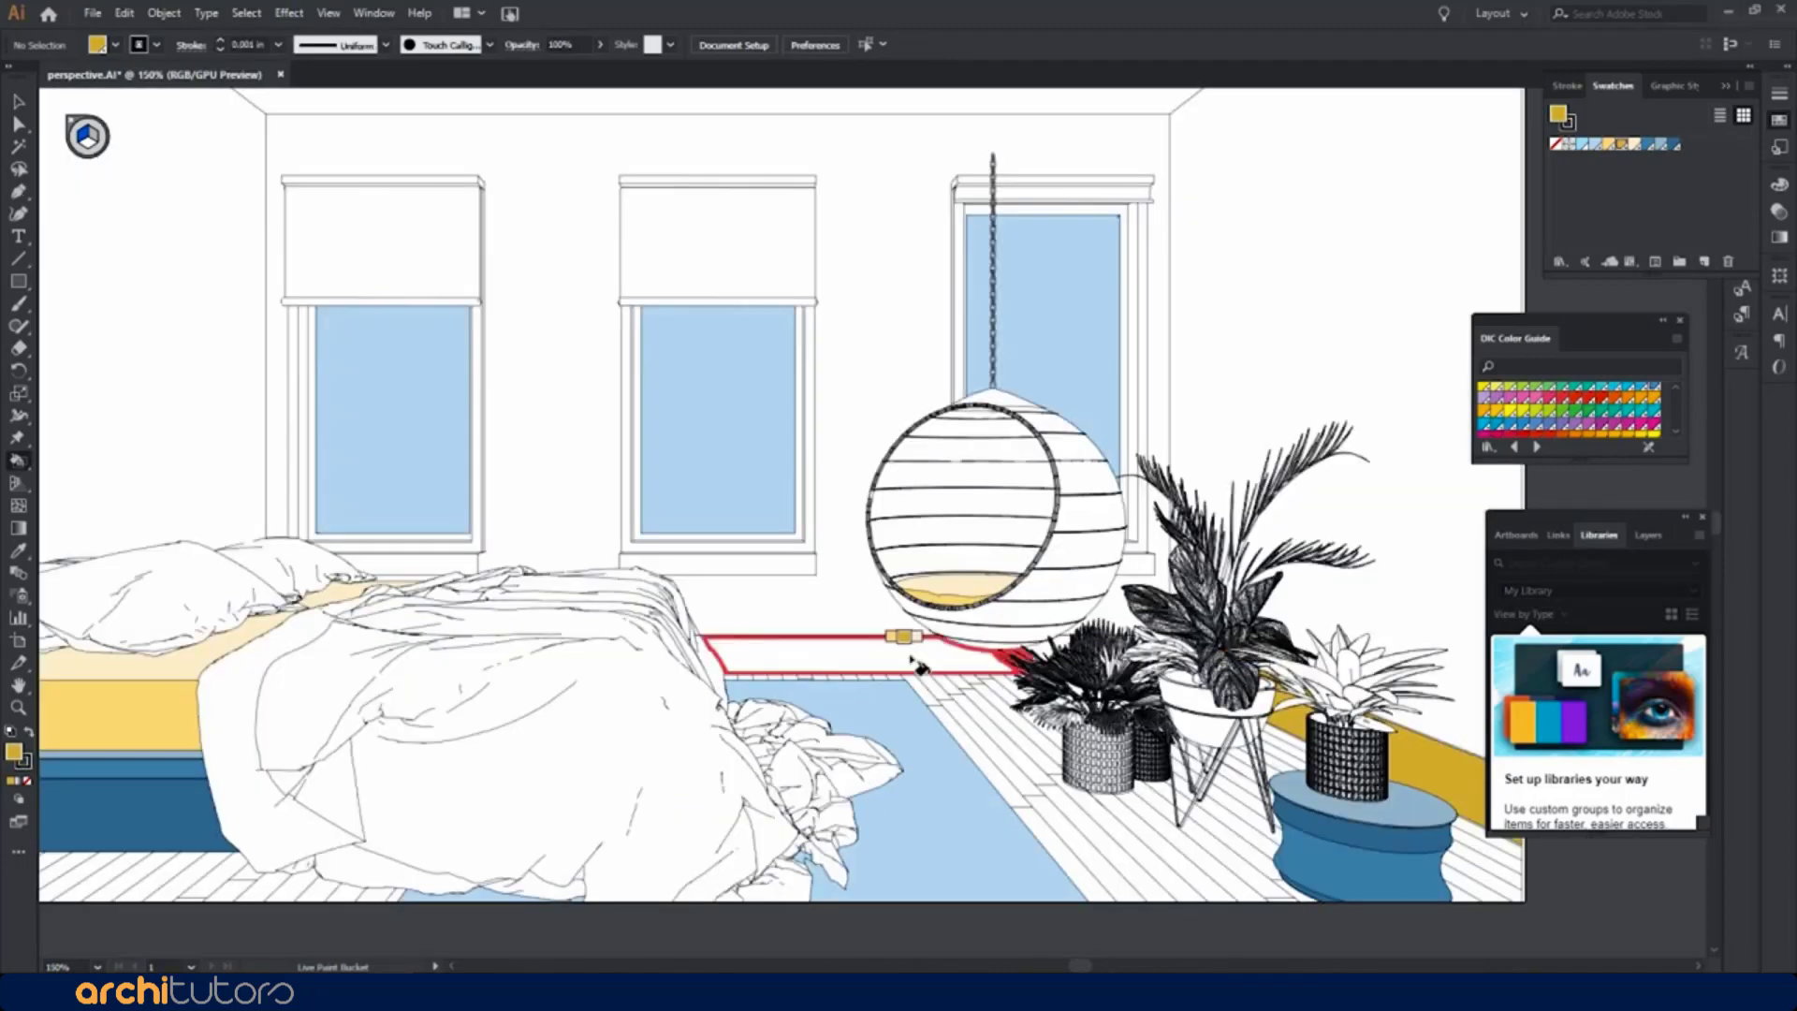
pyautogui.click(1040, 649)
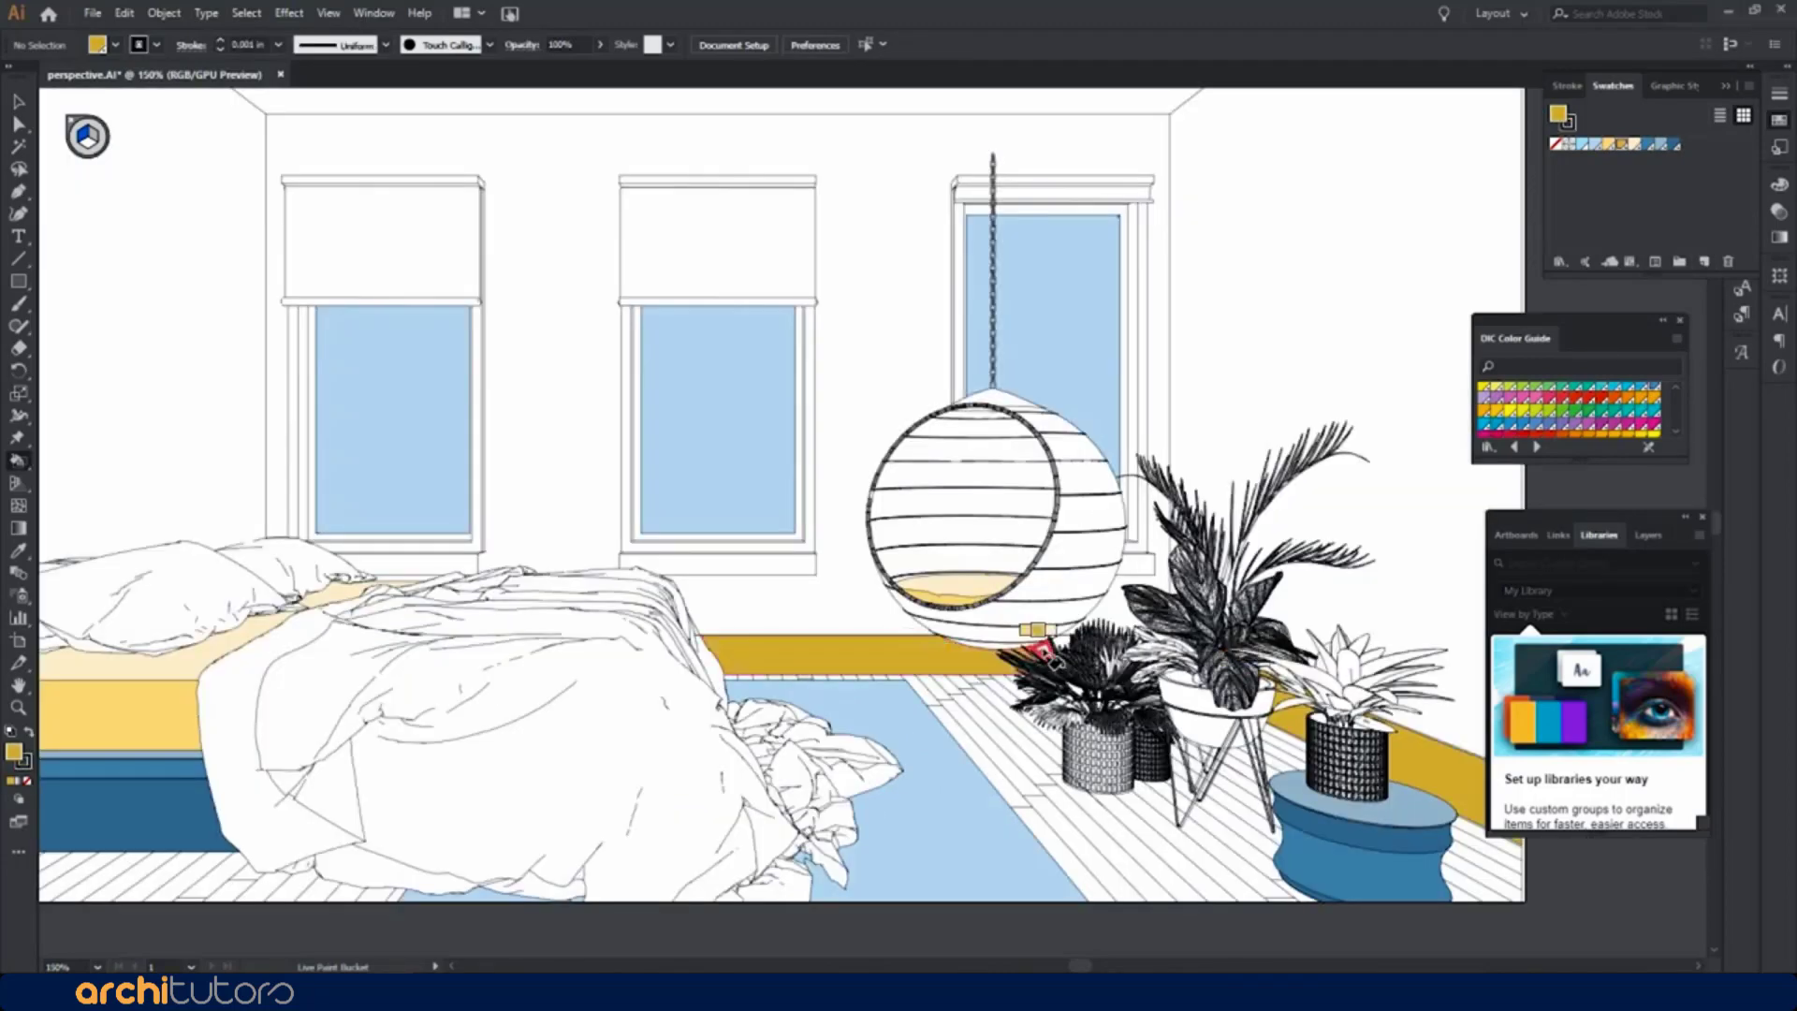
# Adjust the yellow swatch's saturation and brightness, then create a new cream swatch
pyautogui.doubleClick(1623, 145)
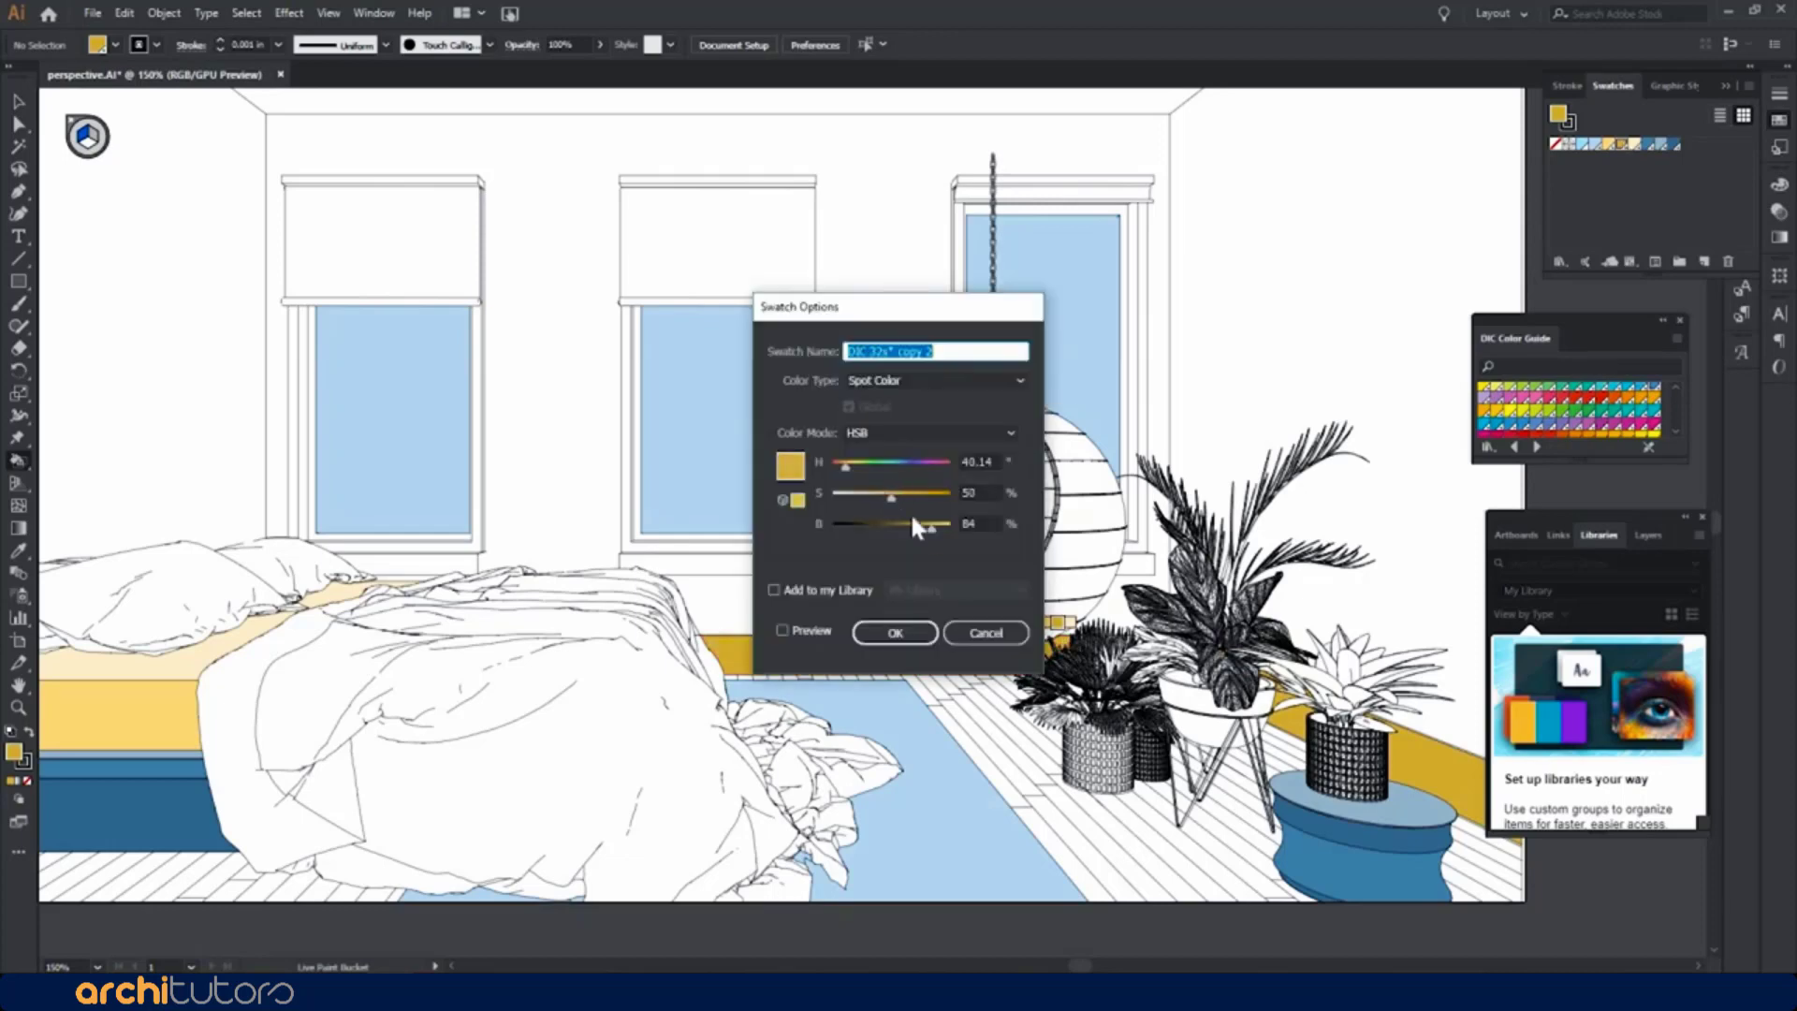
pyautogui.click(905, 622)
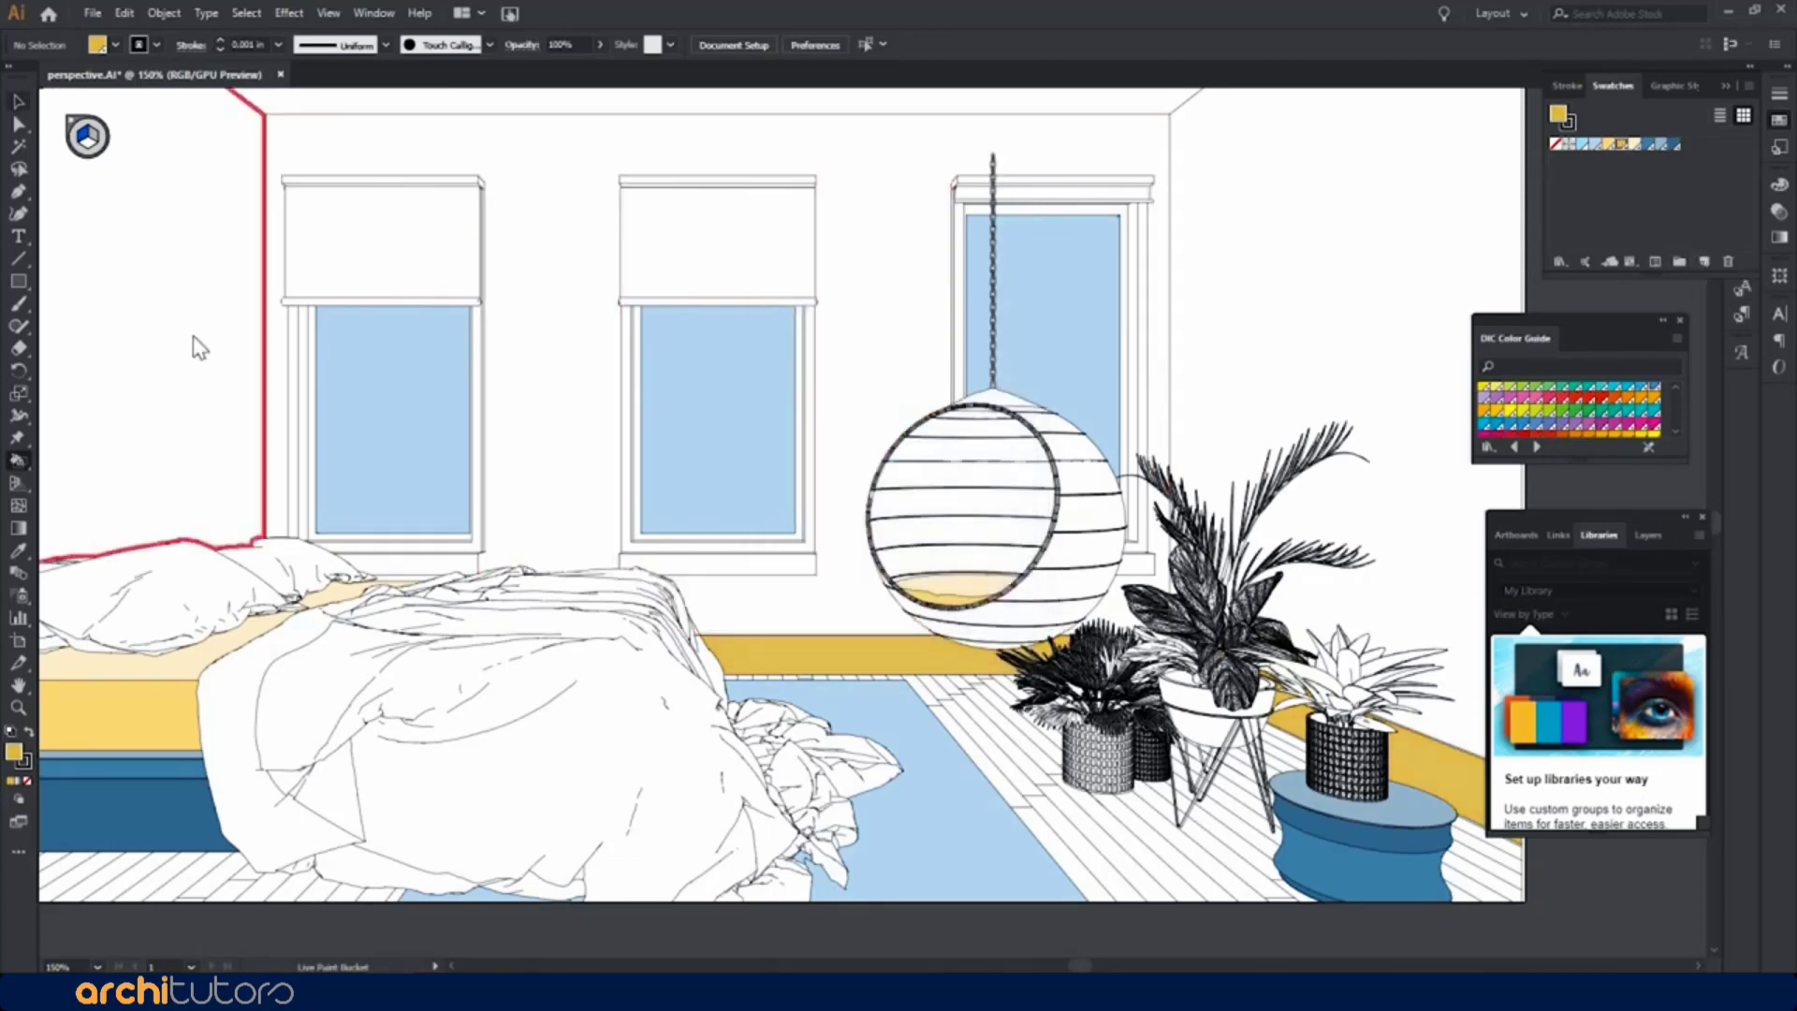
pyautogui.press('z')
pyautogui.keyDown('alt'); pyautogui.click(836, 523); pyautogui.keyUp('alt')
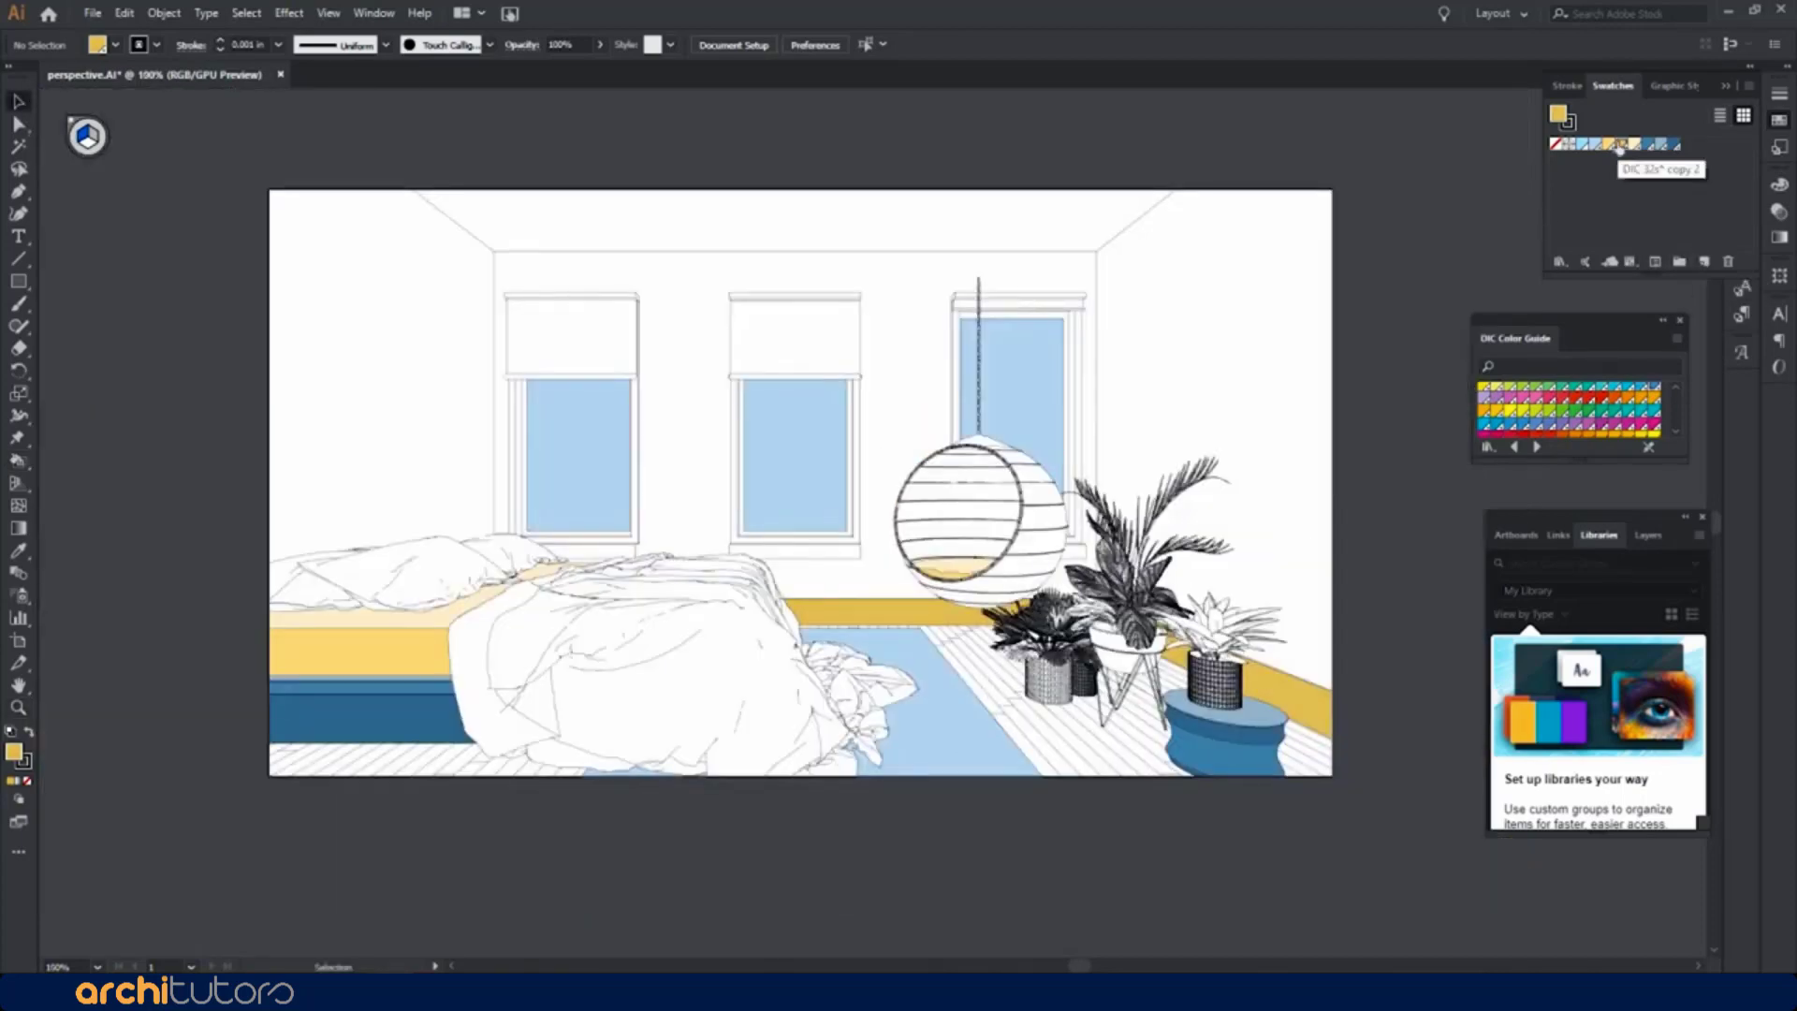
pyautogui.doubleClick(1619, 145)
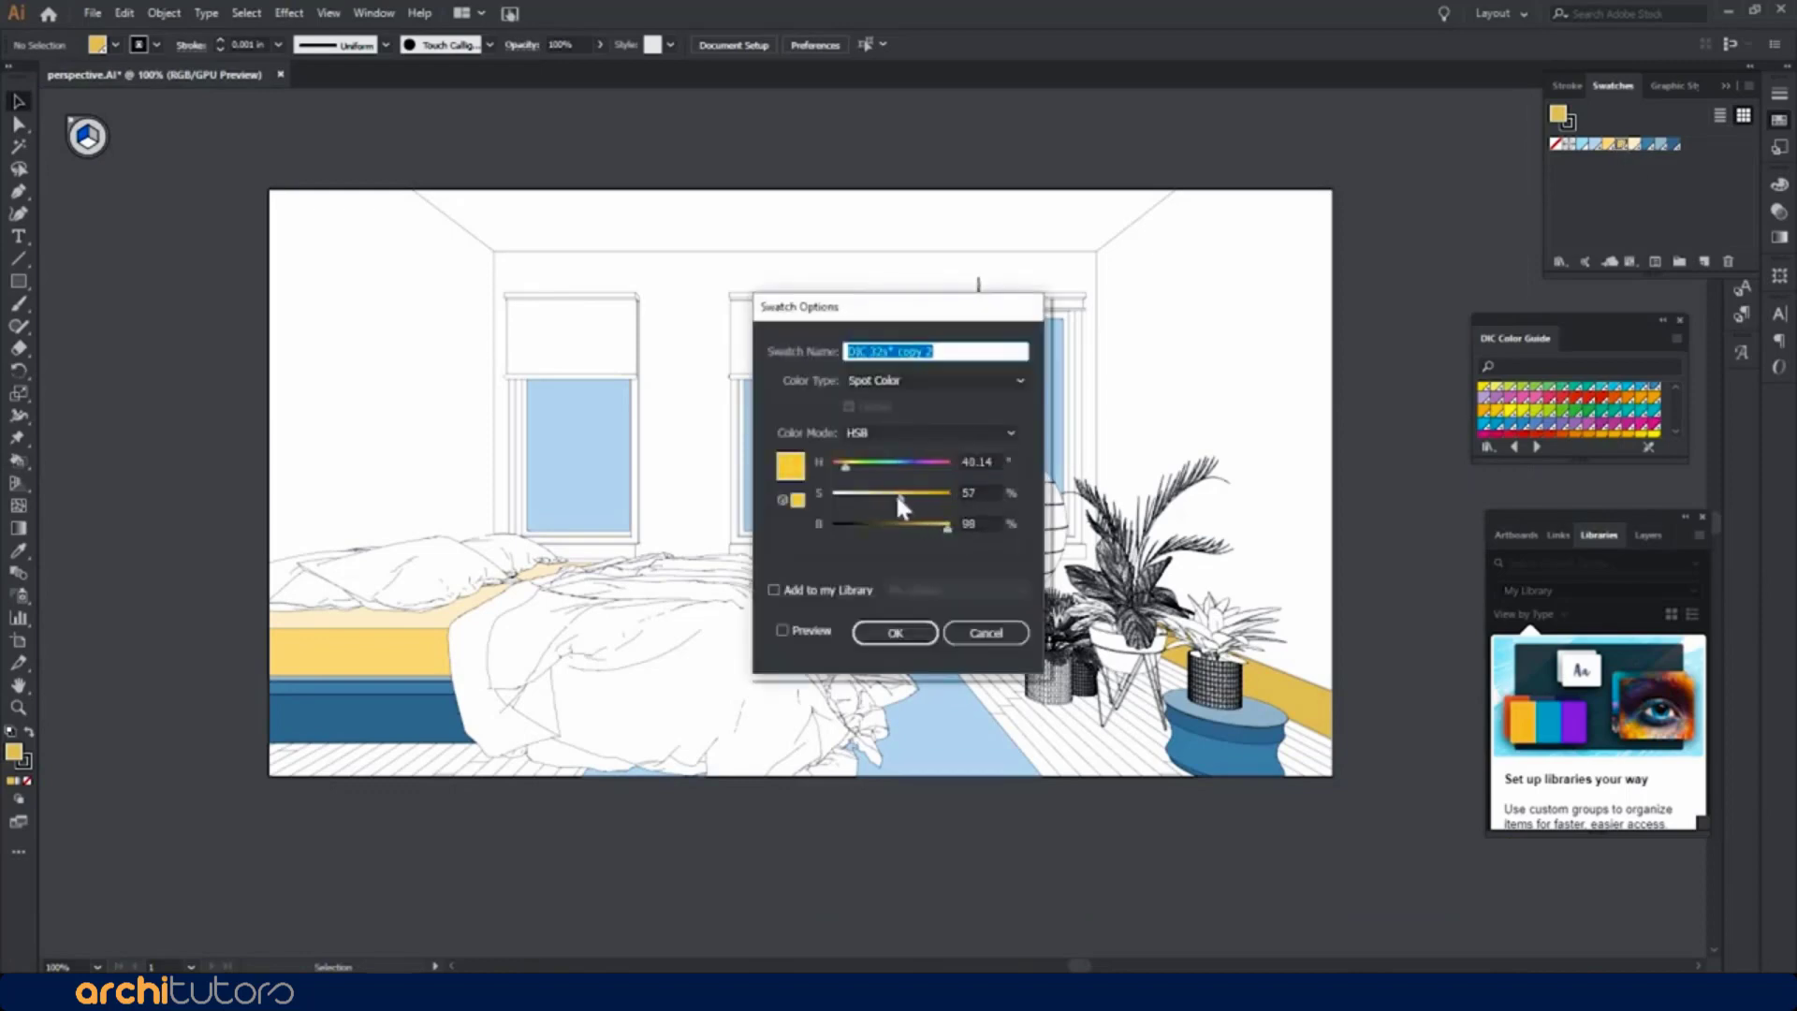
pyautogui.click(895, 632)
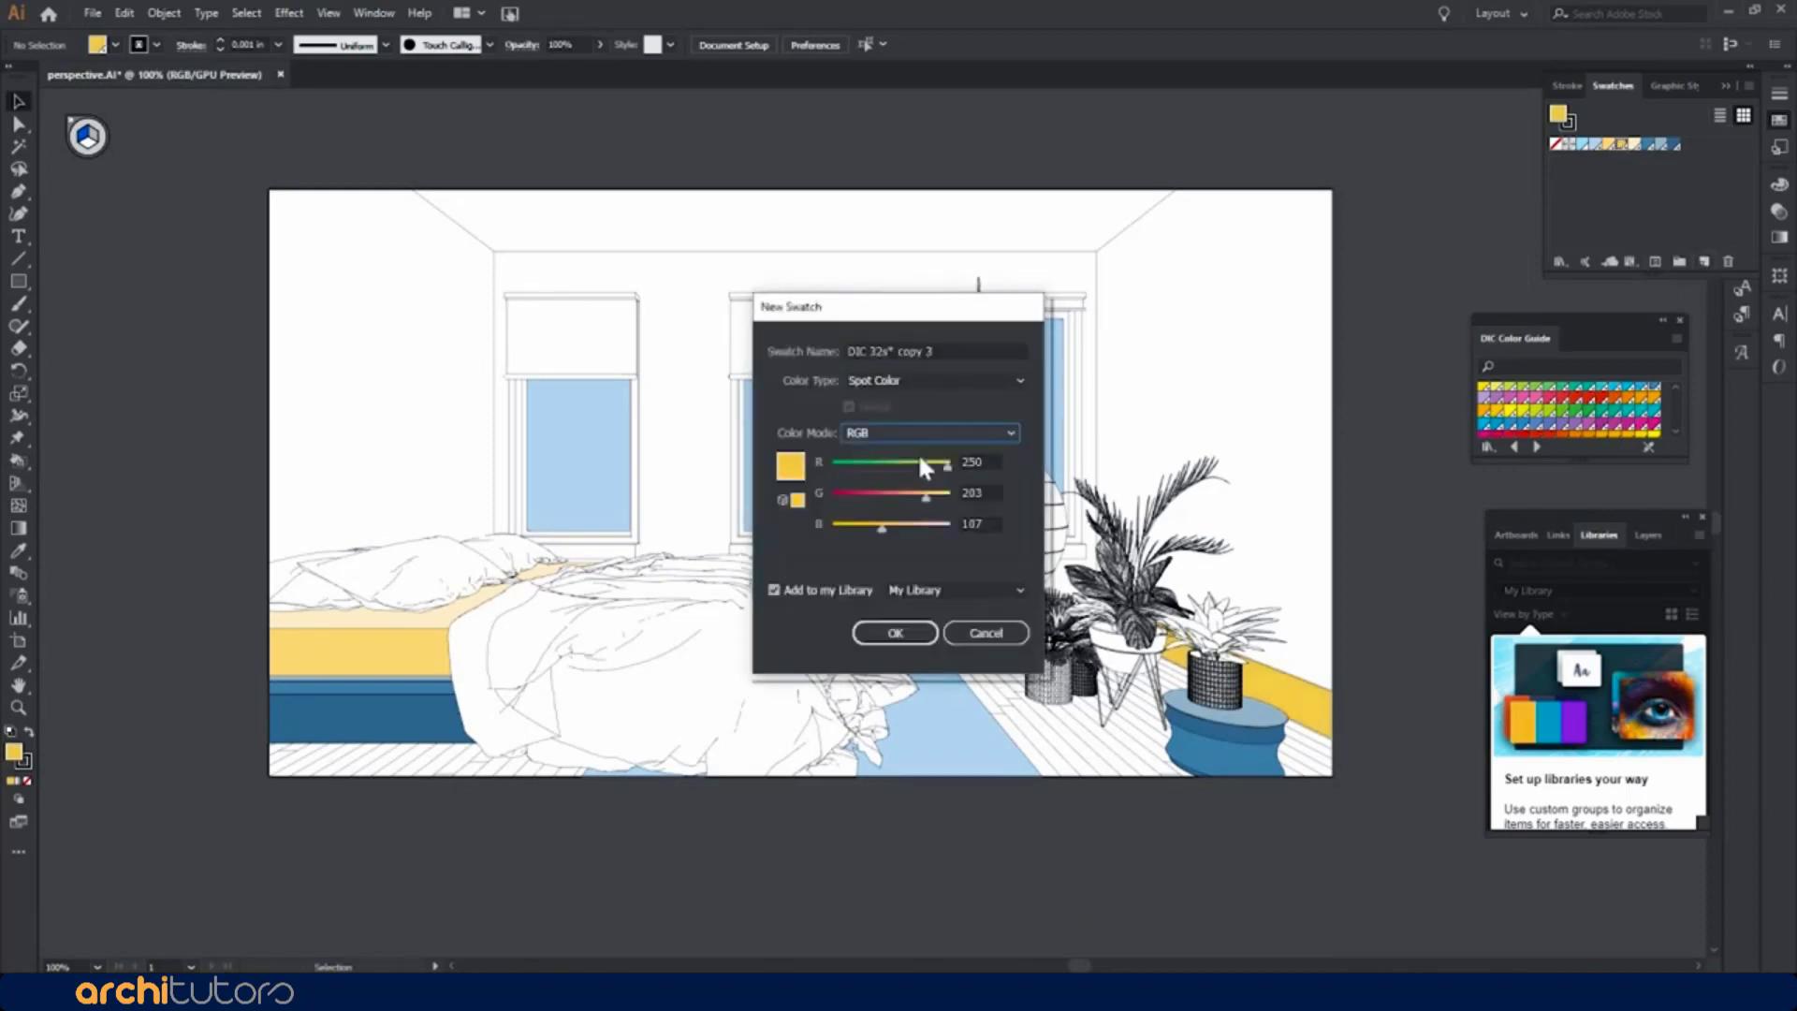
pyautogui.click(887, 634)
# Paint the left and right walls cream, then add a new colour swatch
pyautogui.press('k')
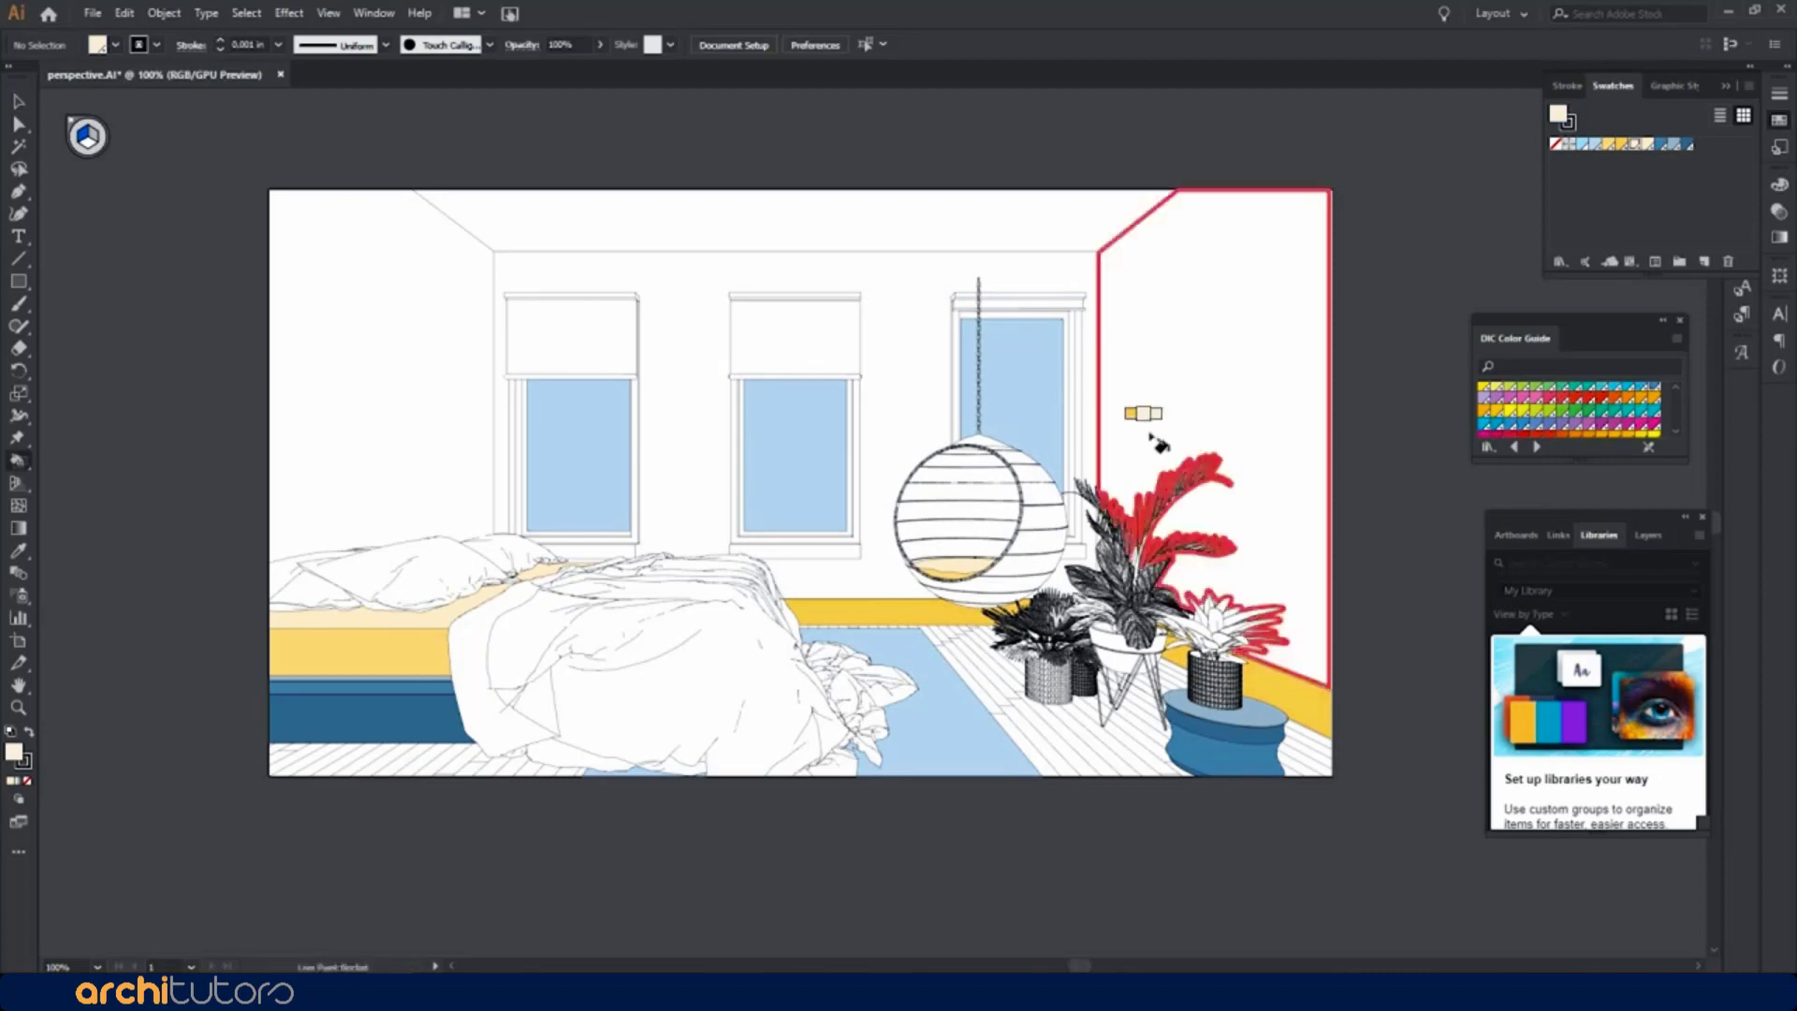
pyautogui.click(1146, 468)
pyautogui.click(421, 453)
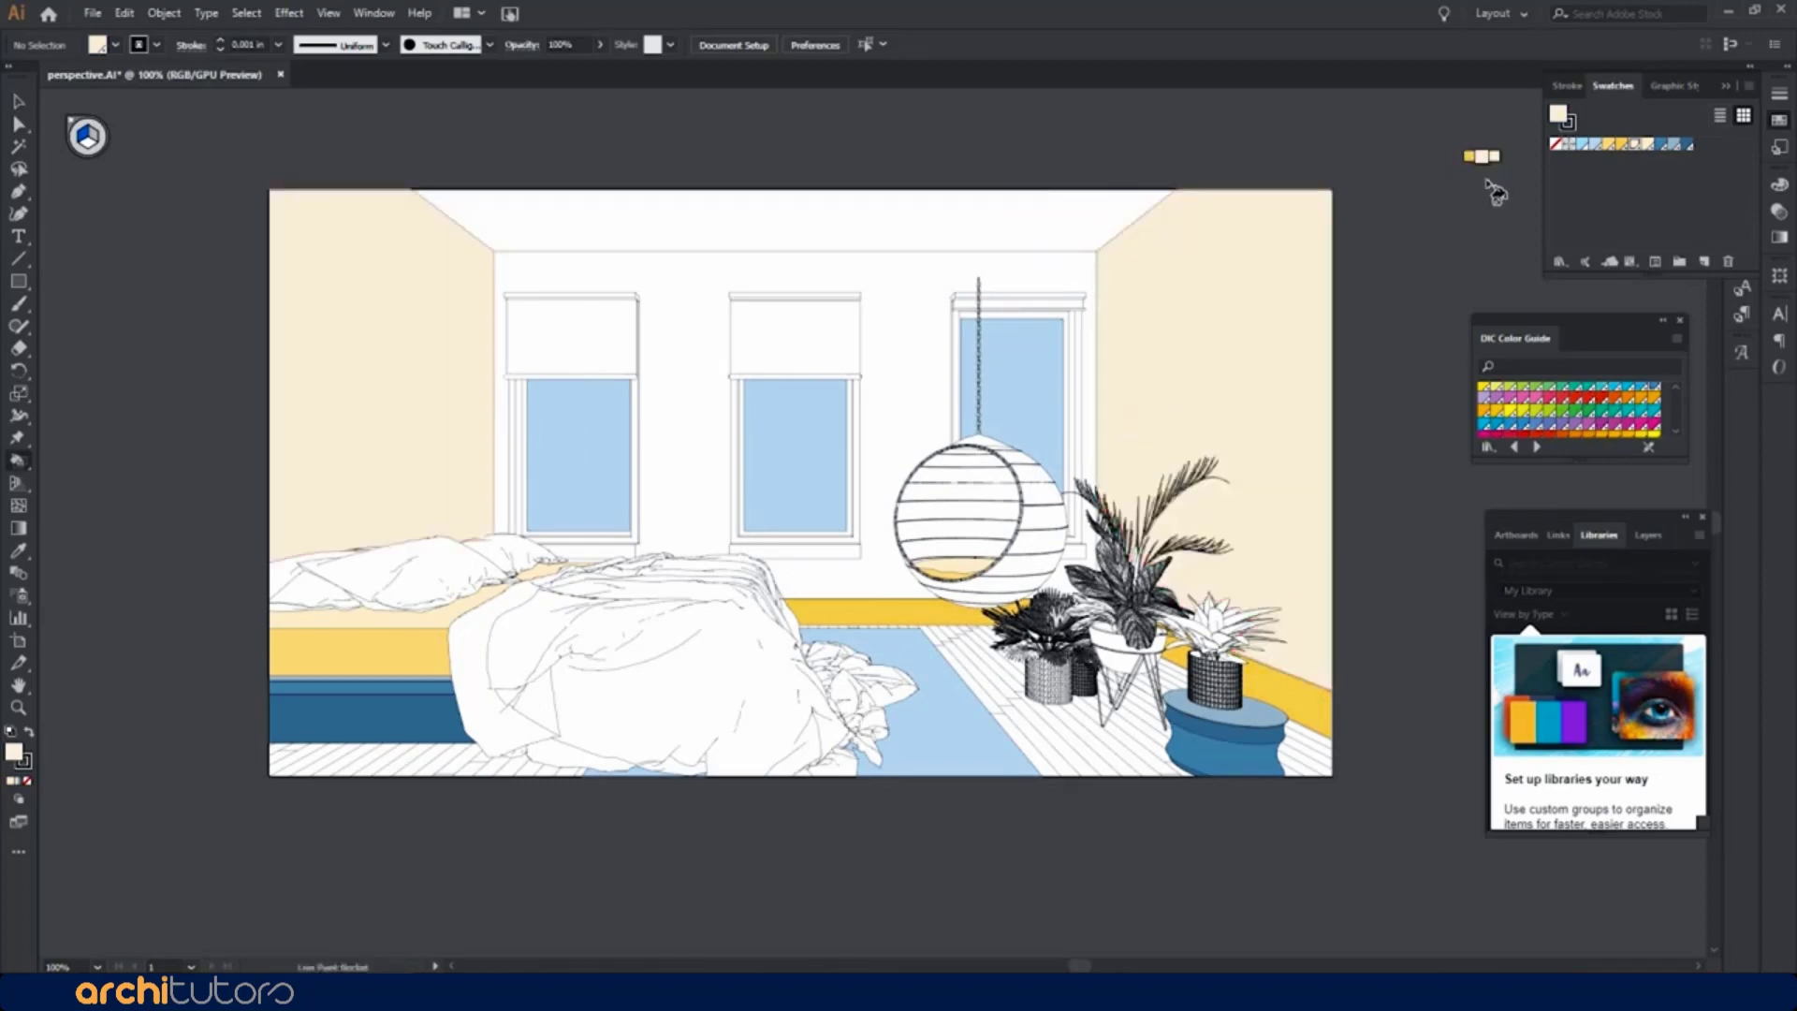
pyautogui.click(1705, 265)
pyautogui.click(936, 432)
pyautogui.click(902, 487)
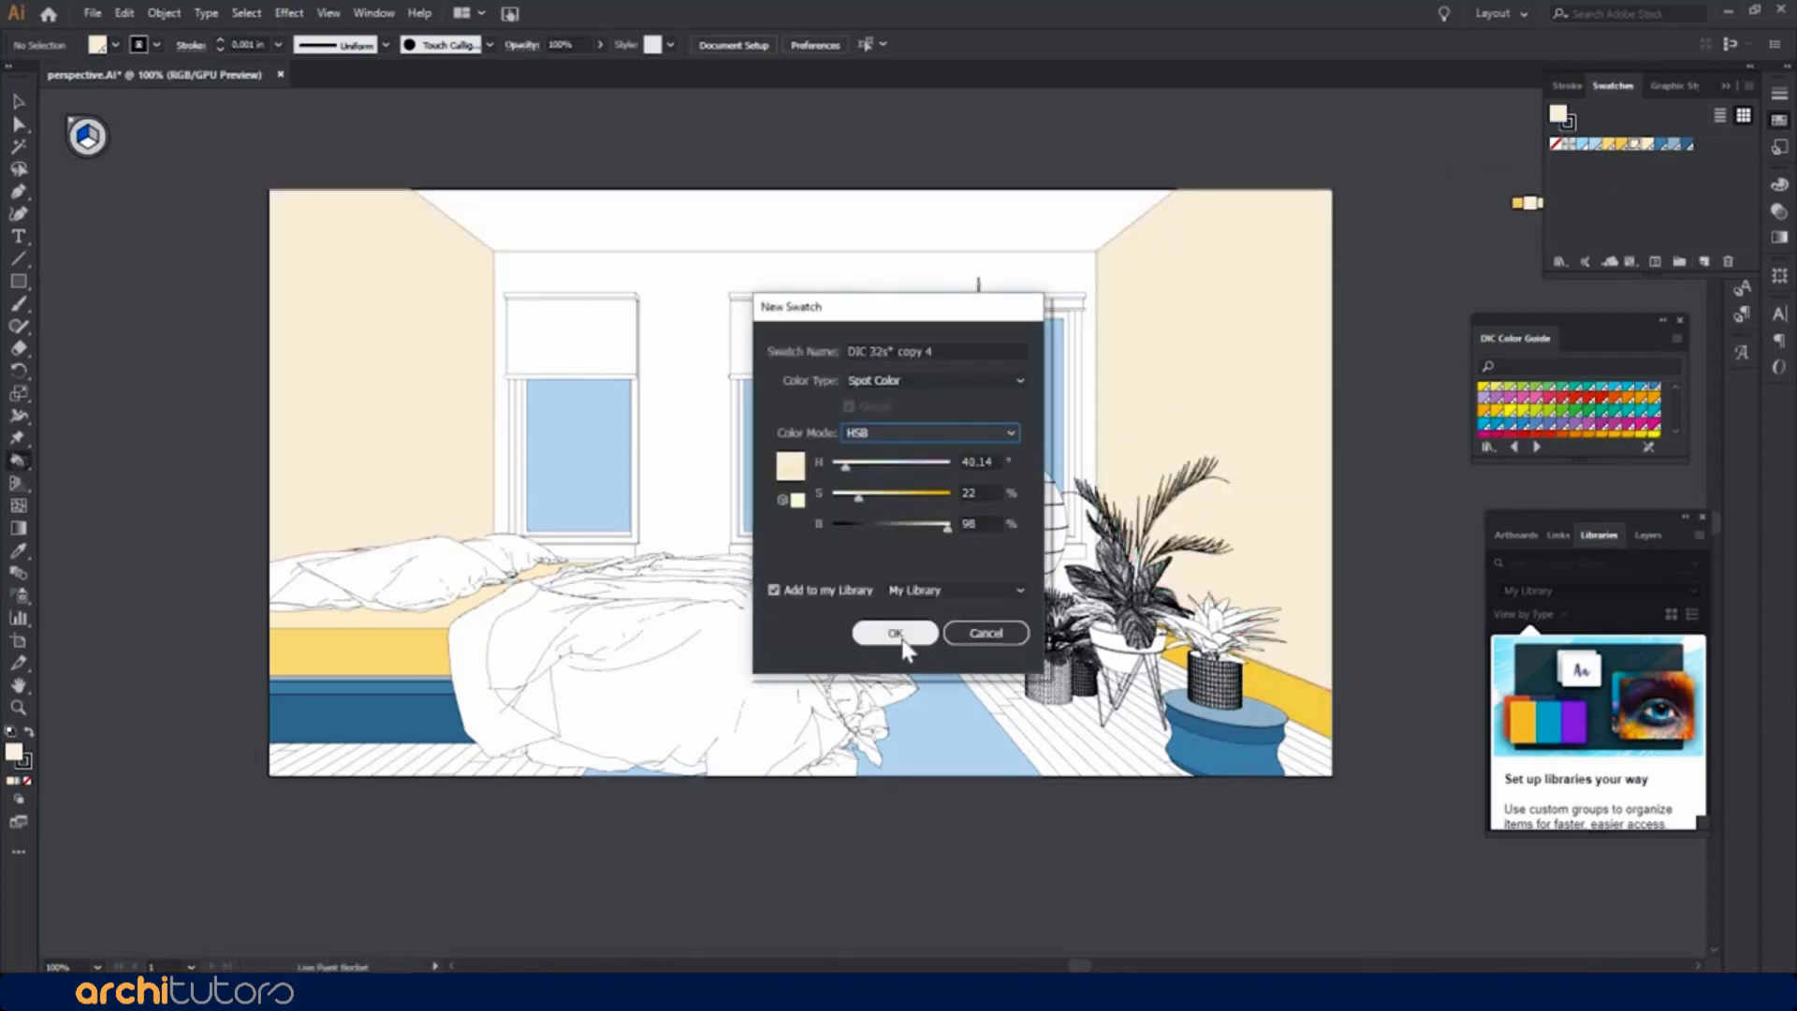
pyautogui.click(887, 635)
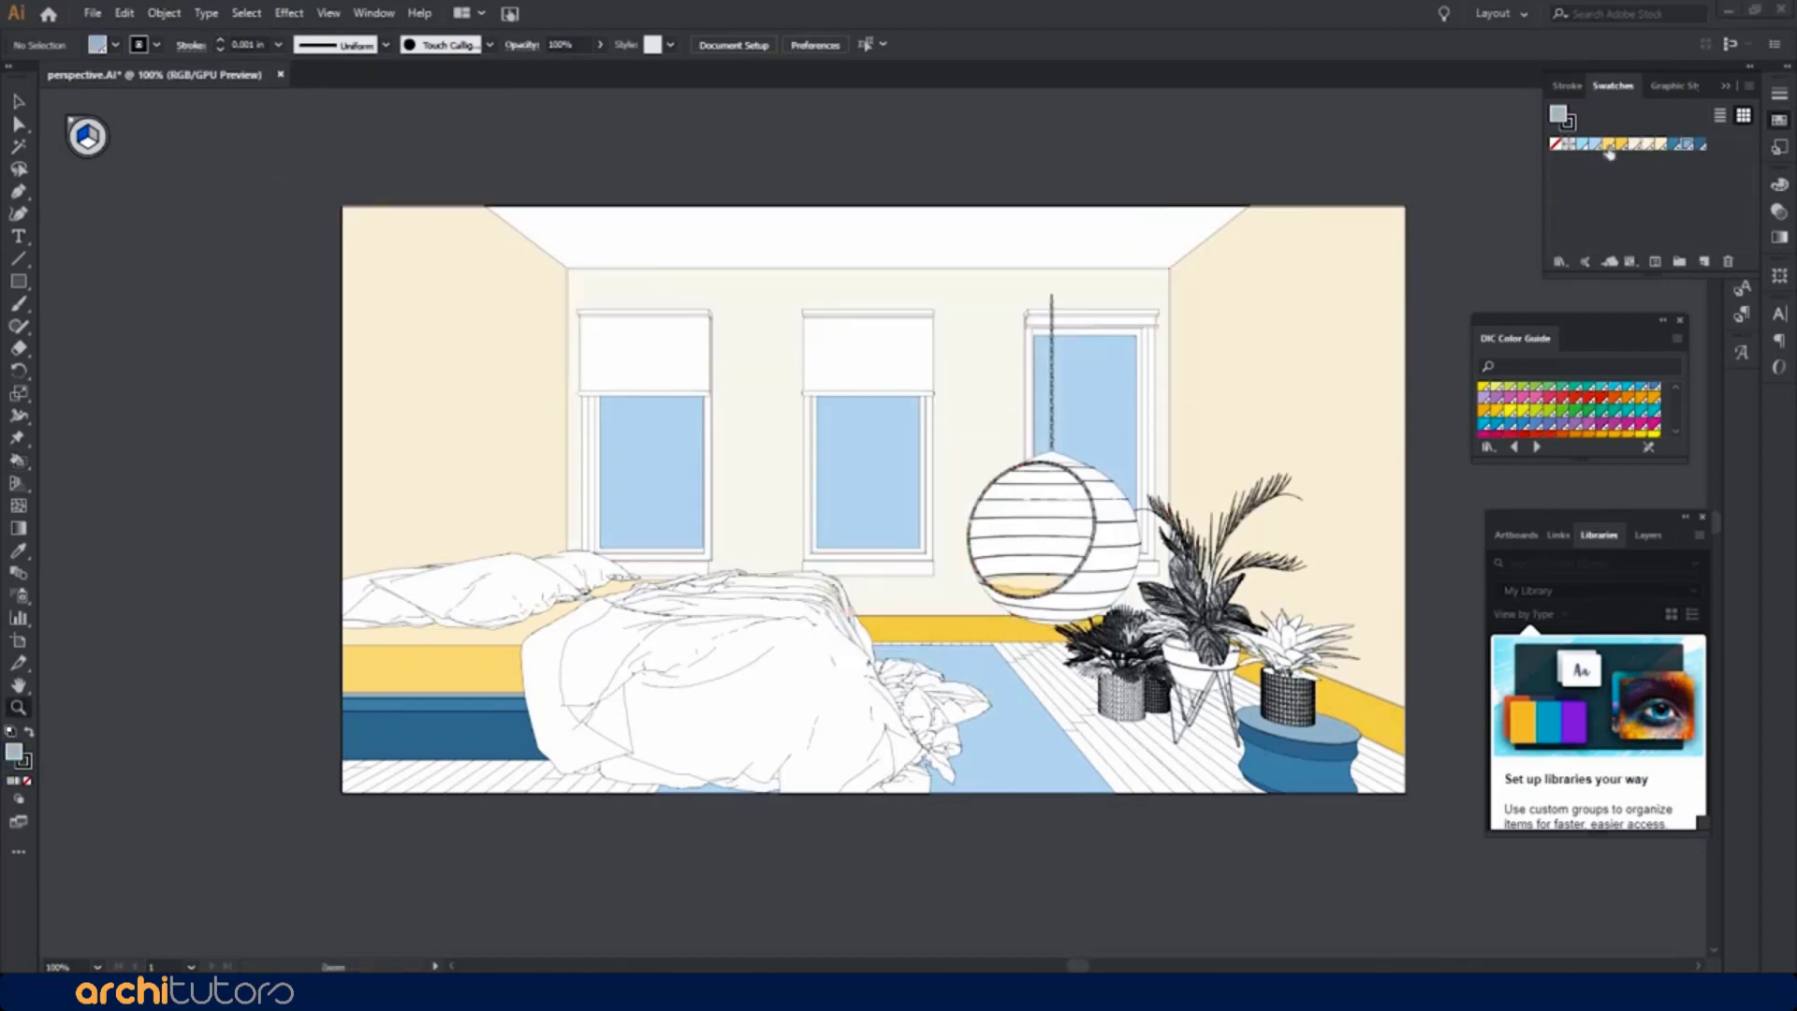
# Make the blue swatch a paler light blue in HSB with Preview, and fine-tune the cream swatch
pyautogui.doubleClick(1610, 146)
pyautogui.click(945, 310)
pyautogui.click(917, 361)
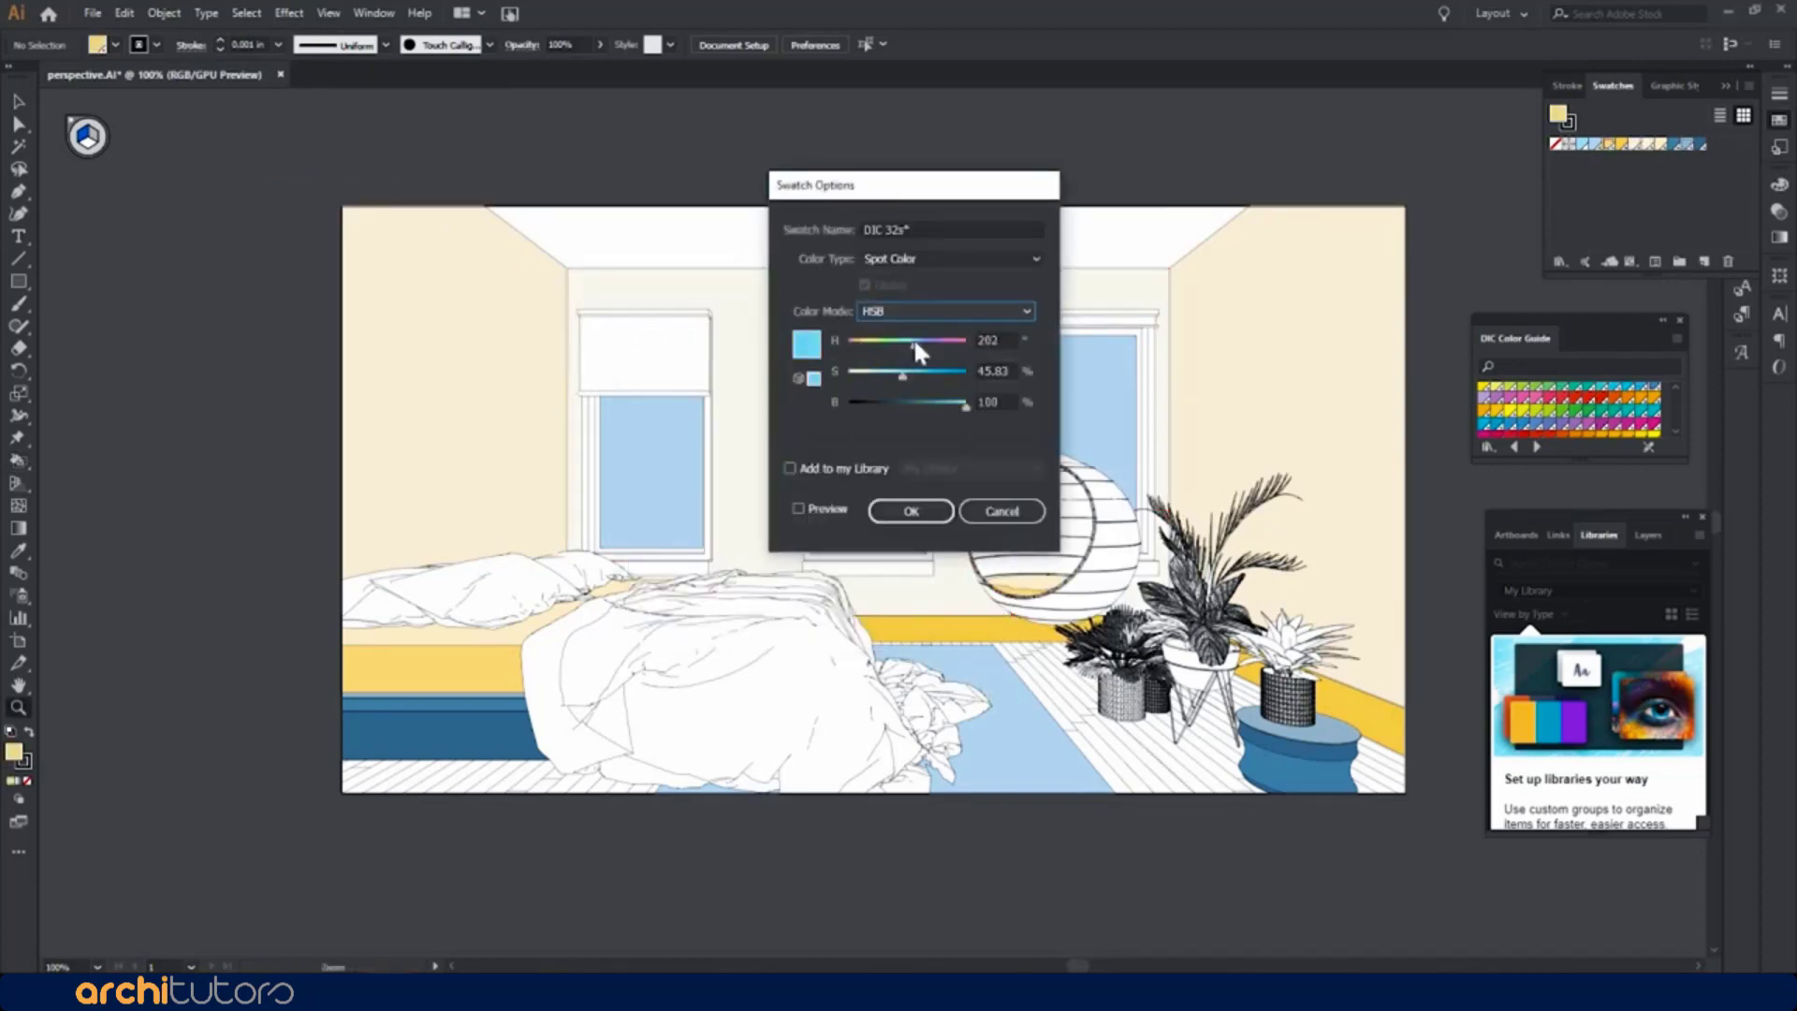
pyautogui.click(798, 508)
pyautogui.moveTo(914, 342); pyautogui.dragTo(878, 375)
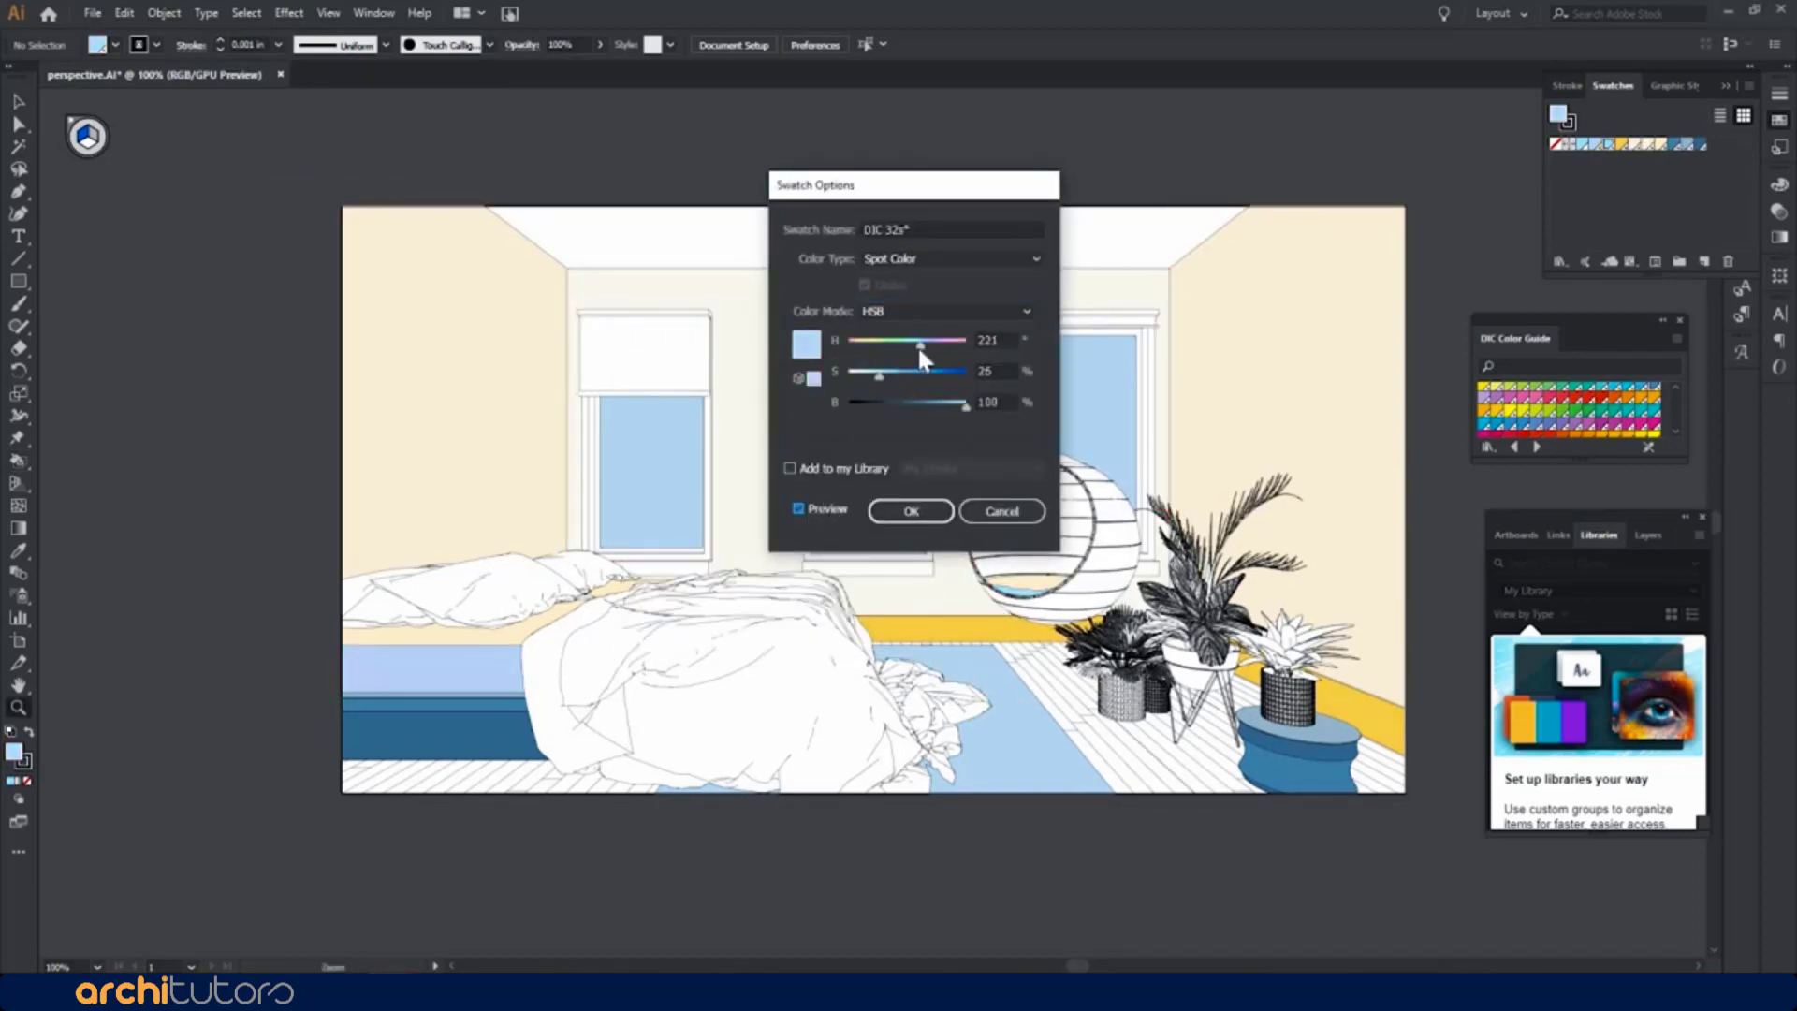
pyautogui.click(911, 511)
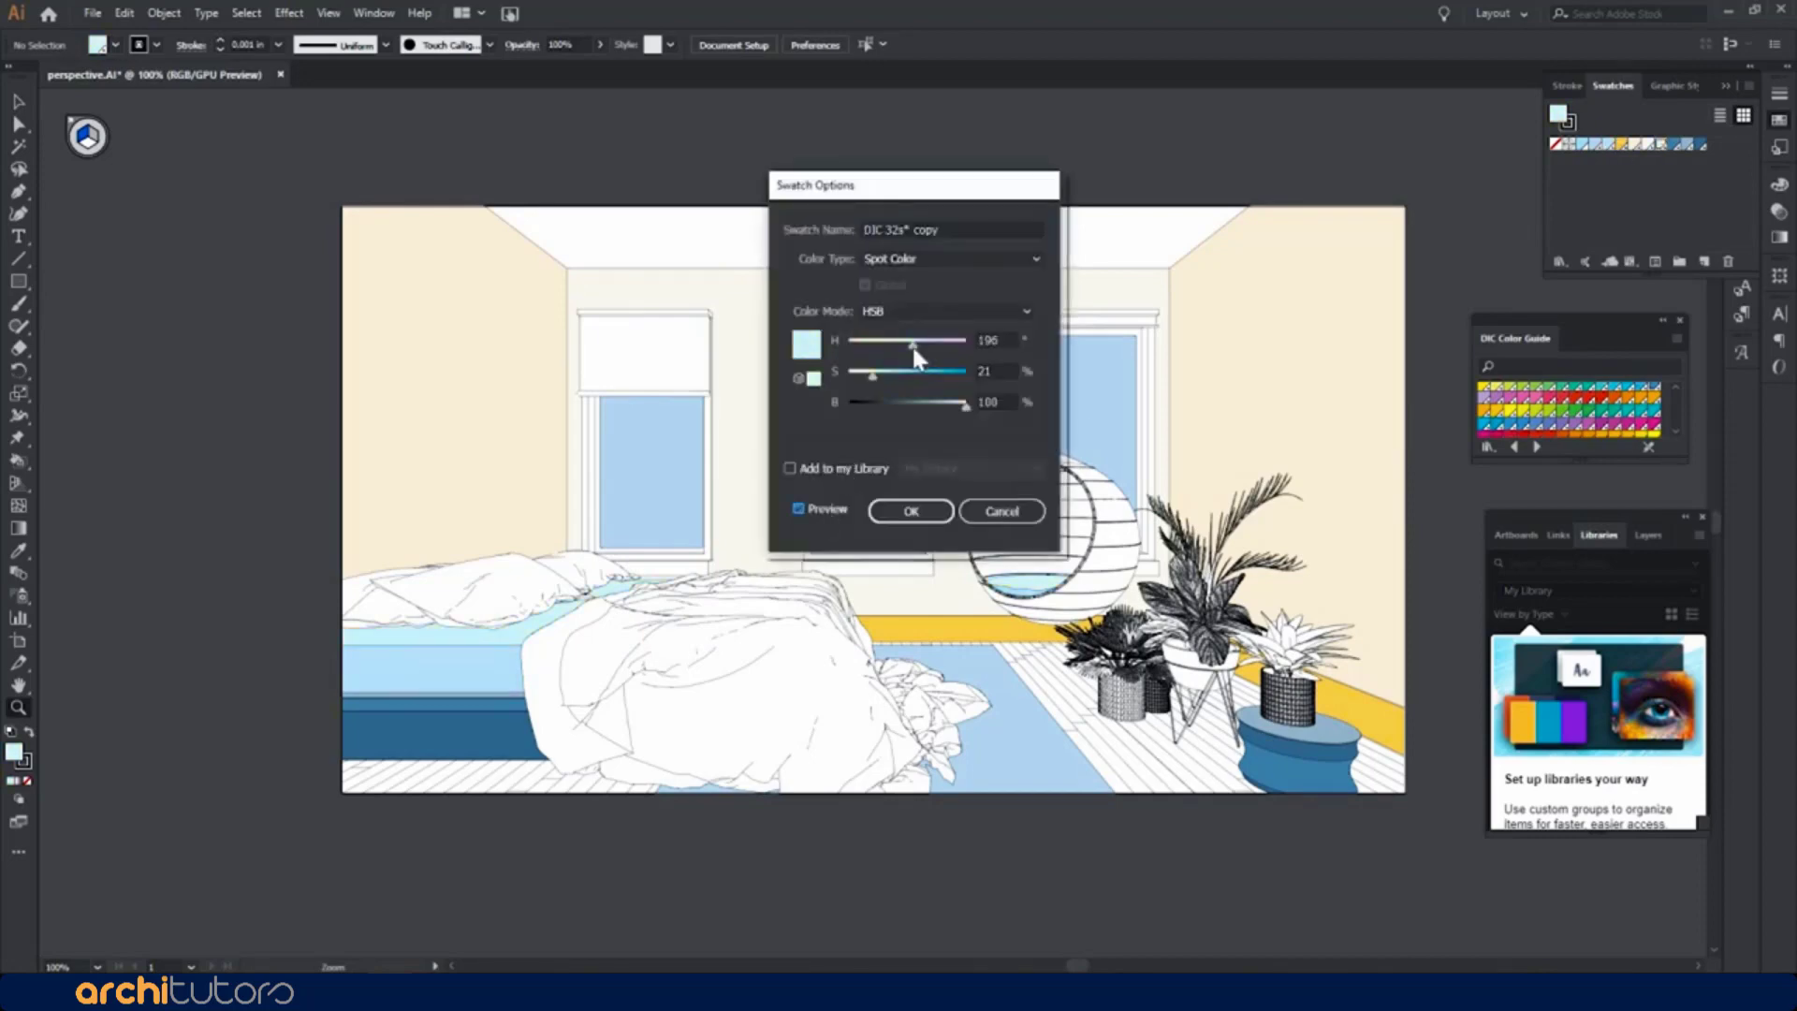
pyautogui.moveTo(913, 344); pyautogui.dragTo(861, 369)
pyautogui.click(911, 511)
# Adjust the peach swatch and save the current colour as a new fill swatch
pyautogui.press('k')
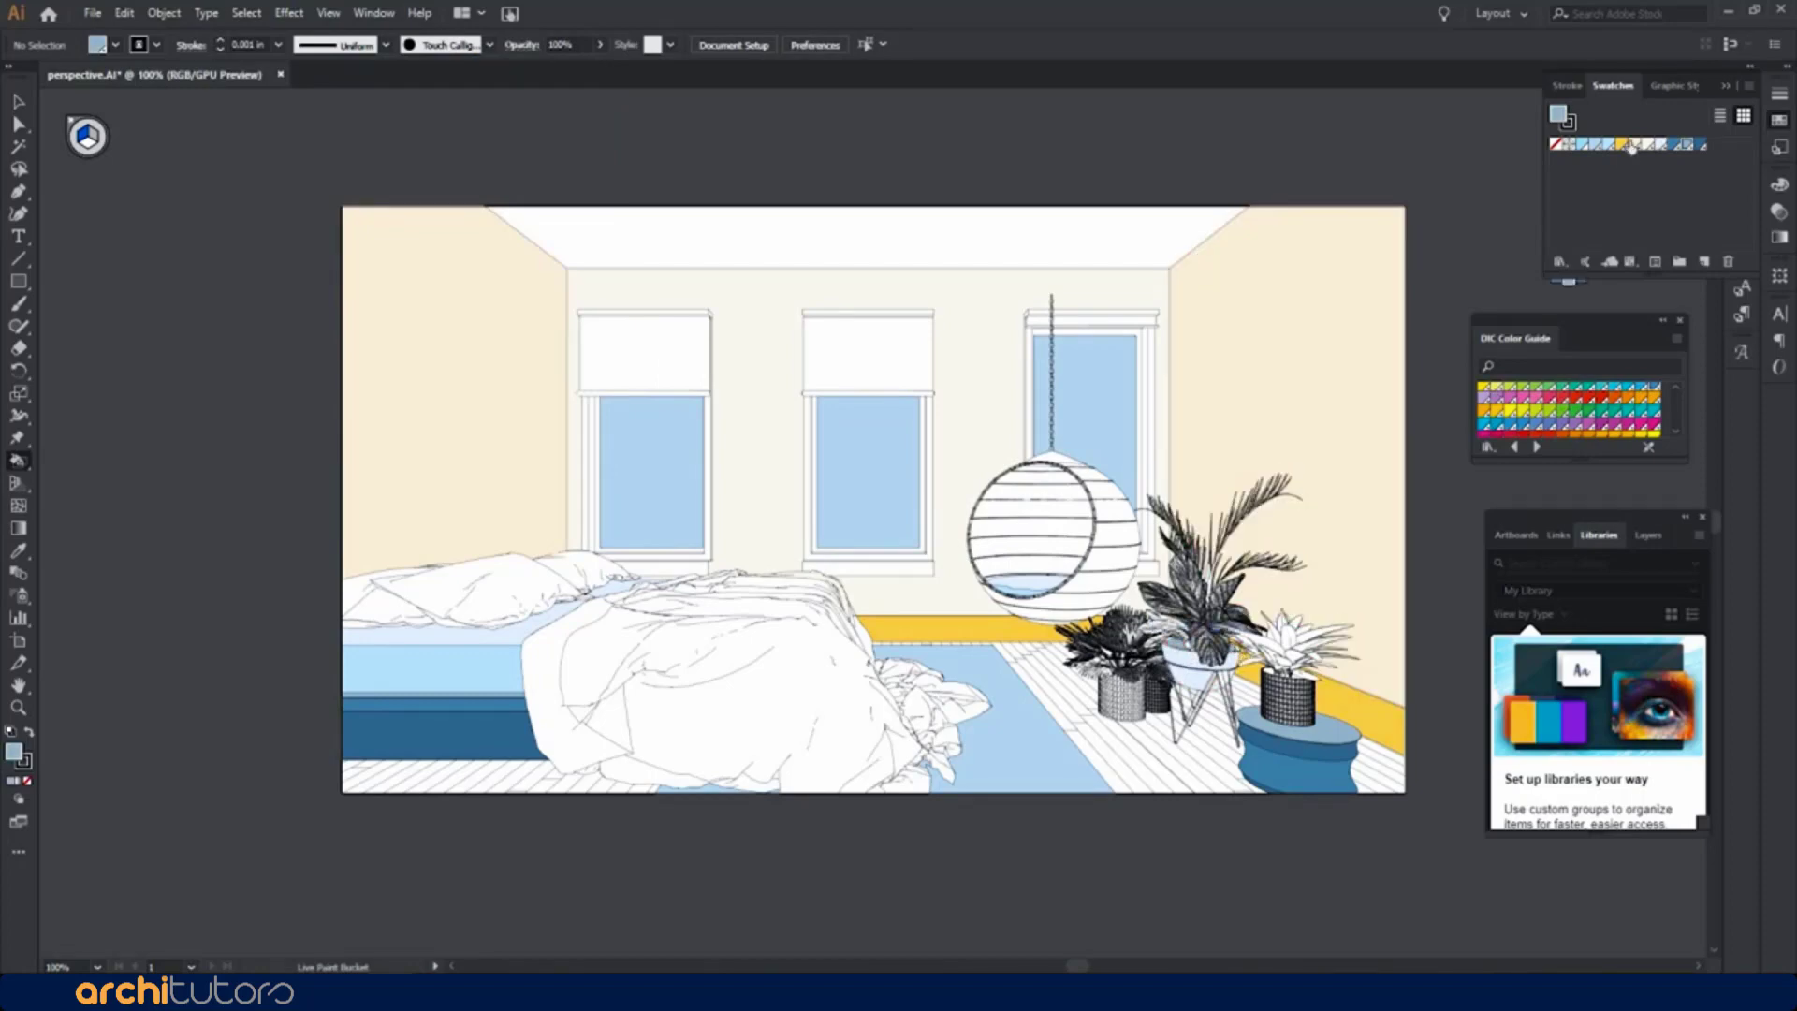
pyautogui.doubleClick(1622, 145)
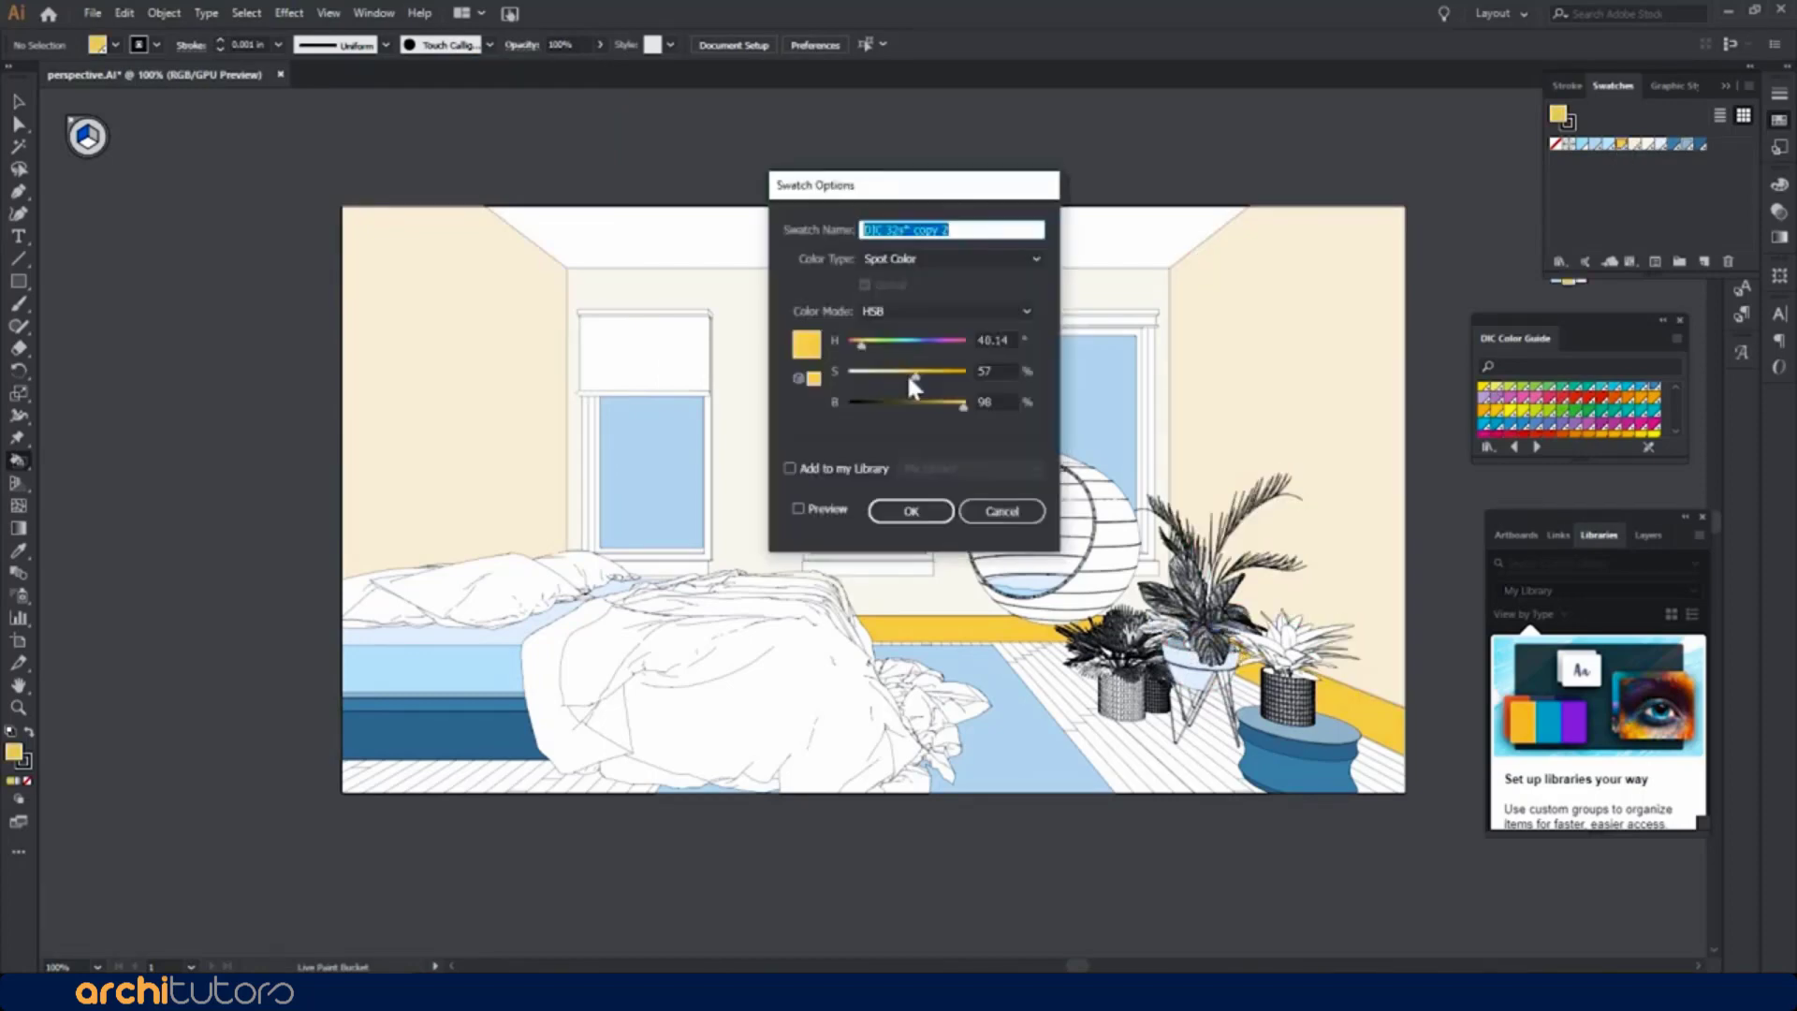
pyautogui.click(936, 517)
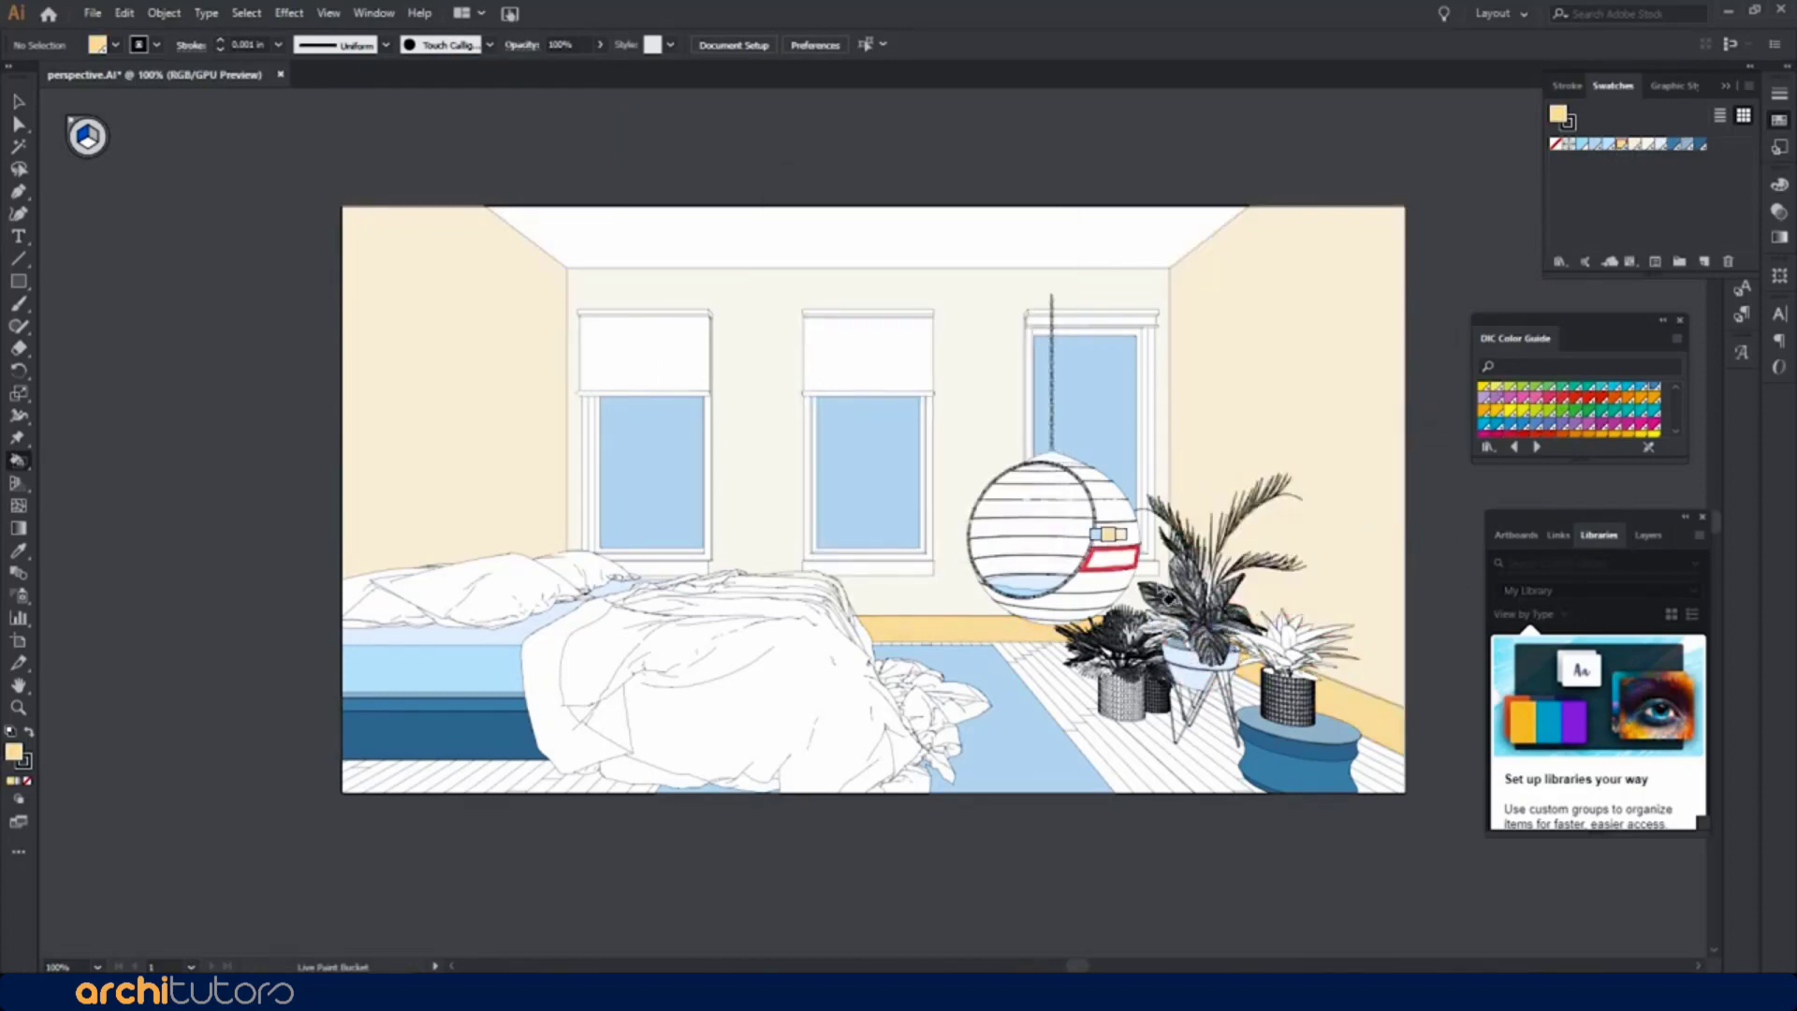
pyautogui.click(1704, 262)
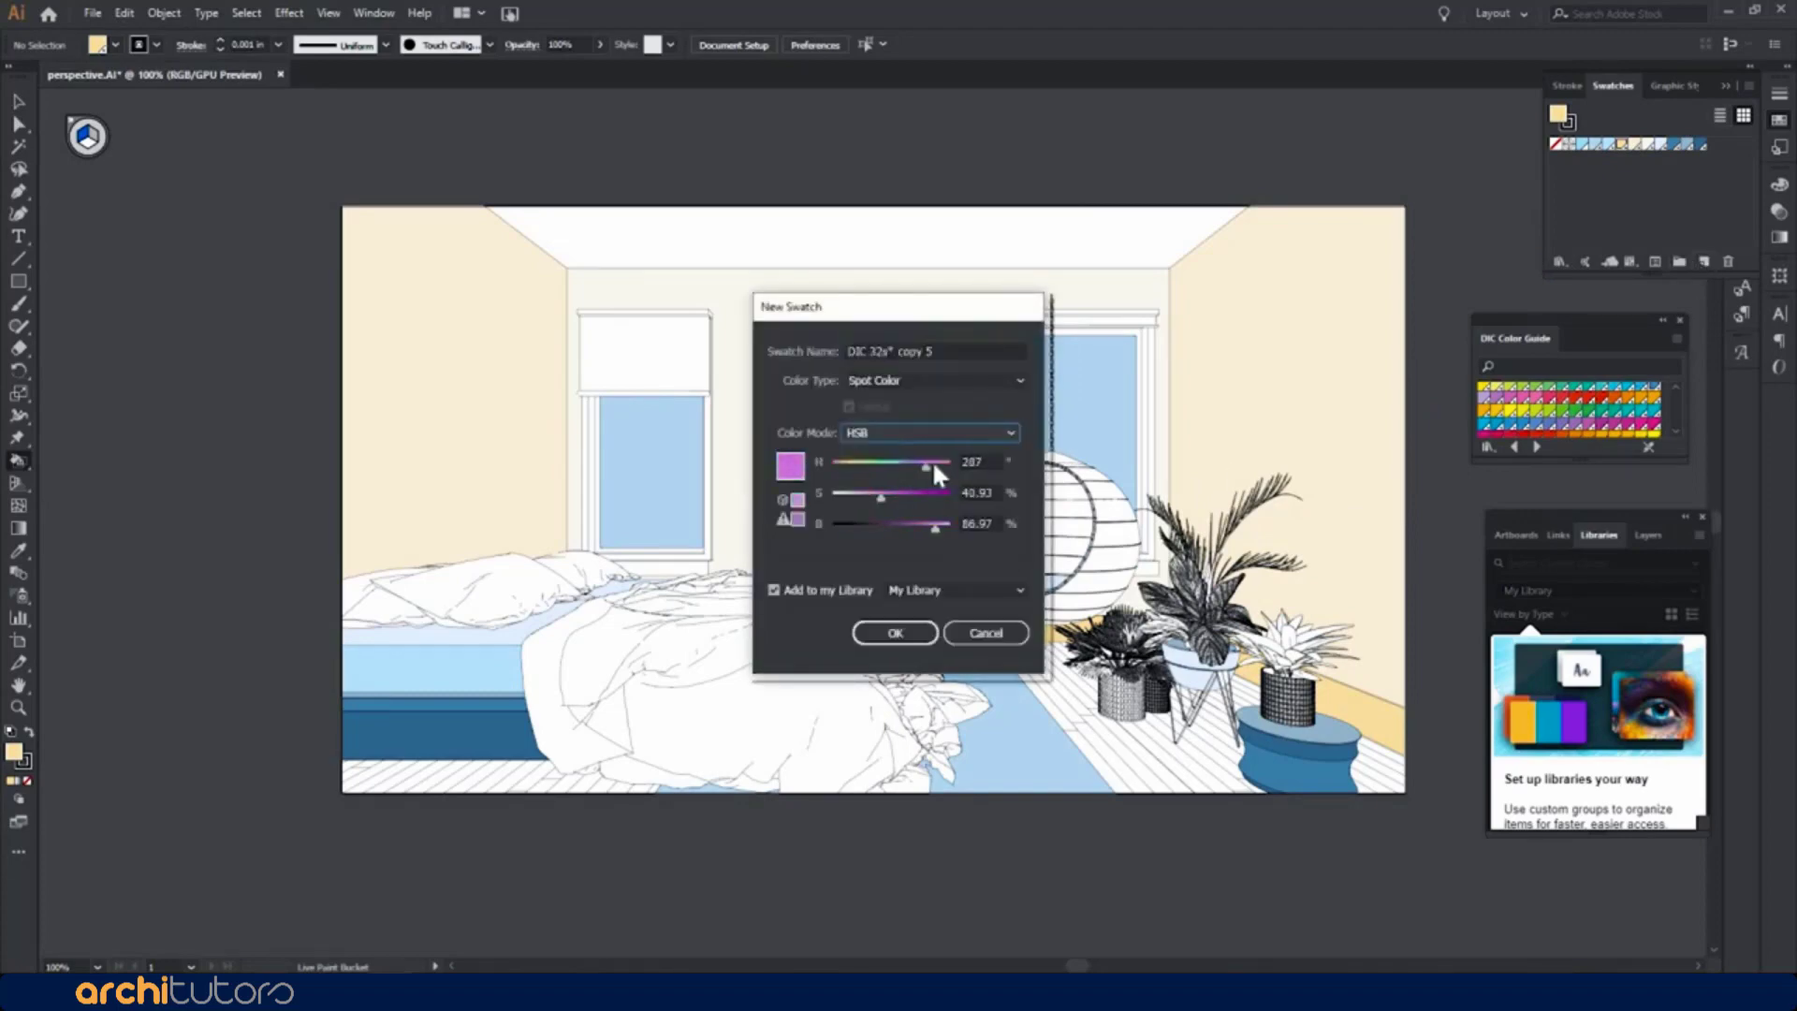
pyautogui.click(894, 632)
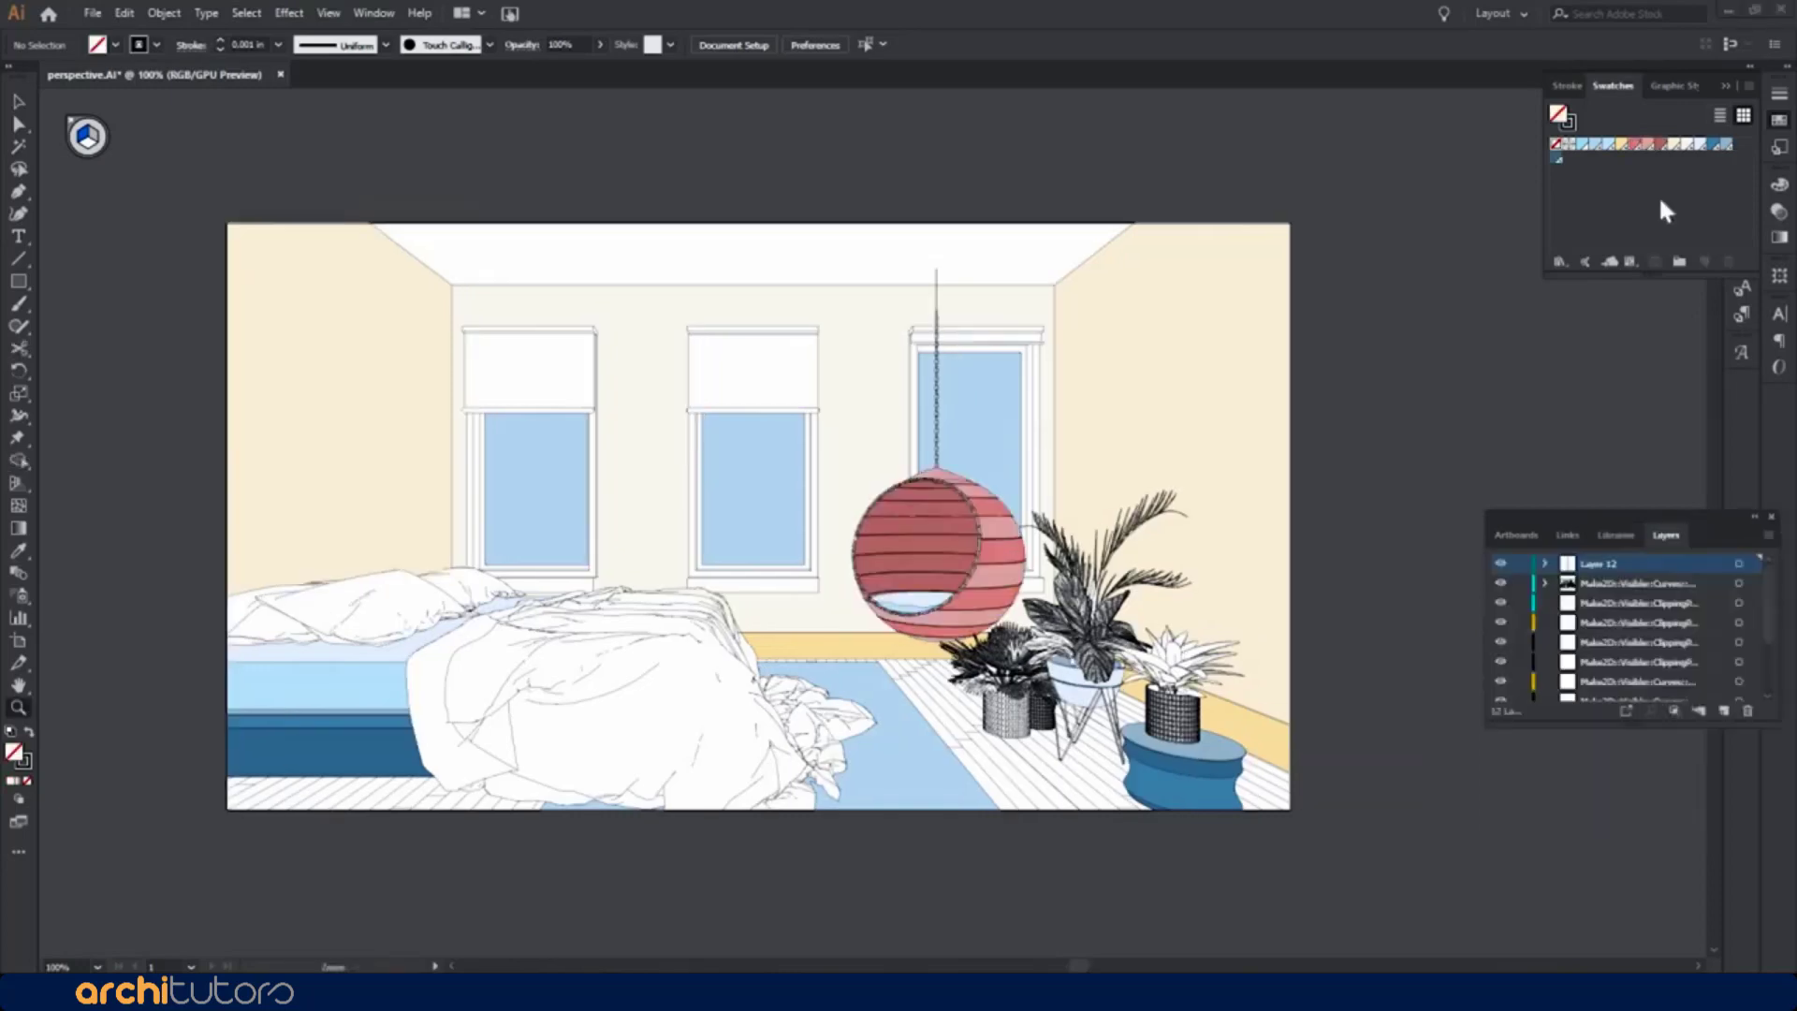
# Shift a swatch toward blue and adjust the new swatch's saturation and brightness to recolour the bed
pyautogui.doubleClick(1718, 147)
pyautogui.moveTo(900, 459); pyautogui.dragTo(867, 493)
pyautogui.click(903, 633)
pyautogui.doubleClick(1556, 159)
pyautogui.click(782, 629)
pyautogui.press('Return')
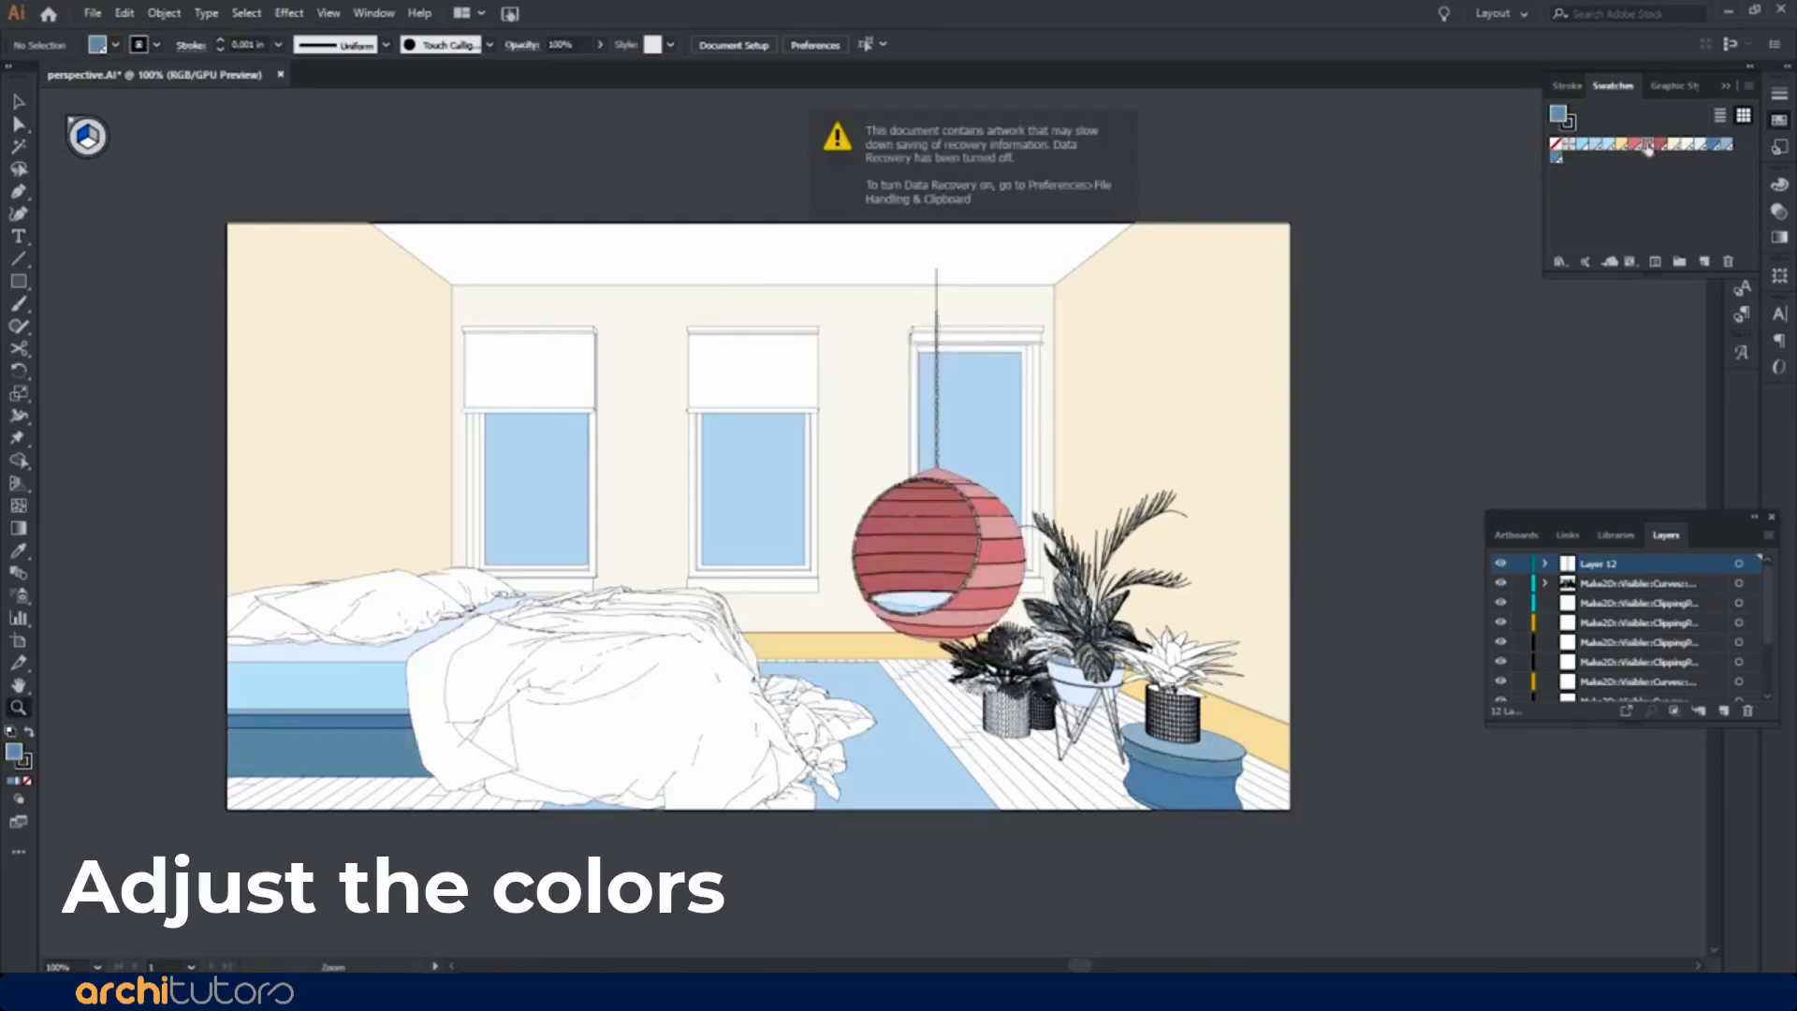
# Paint the left and middle blinds pink, then repaint the middle blind with a lighter pink swatch
pyautogui.click(788, 381)
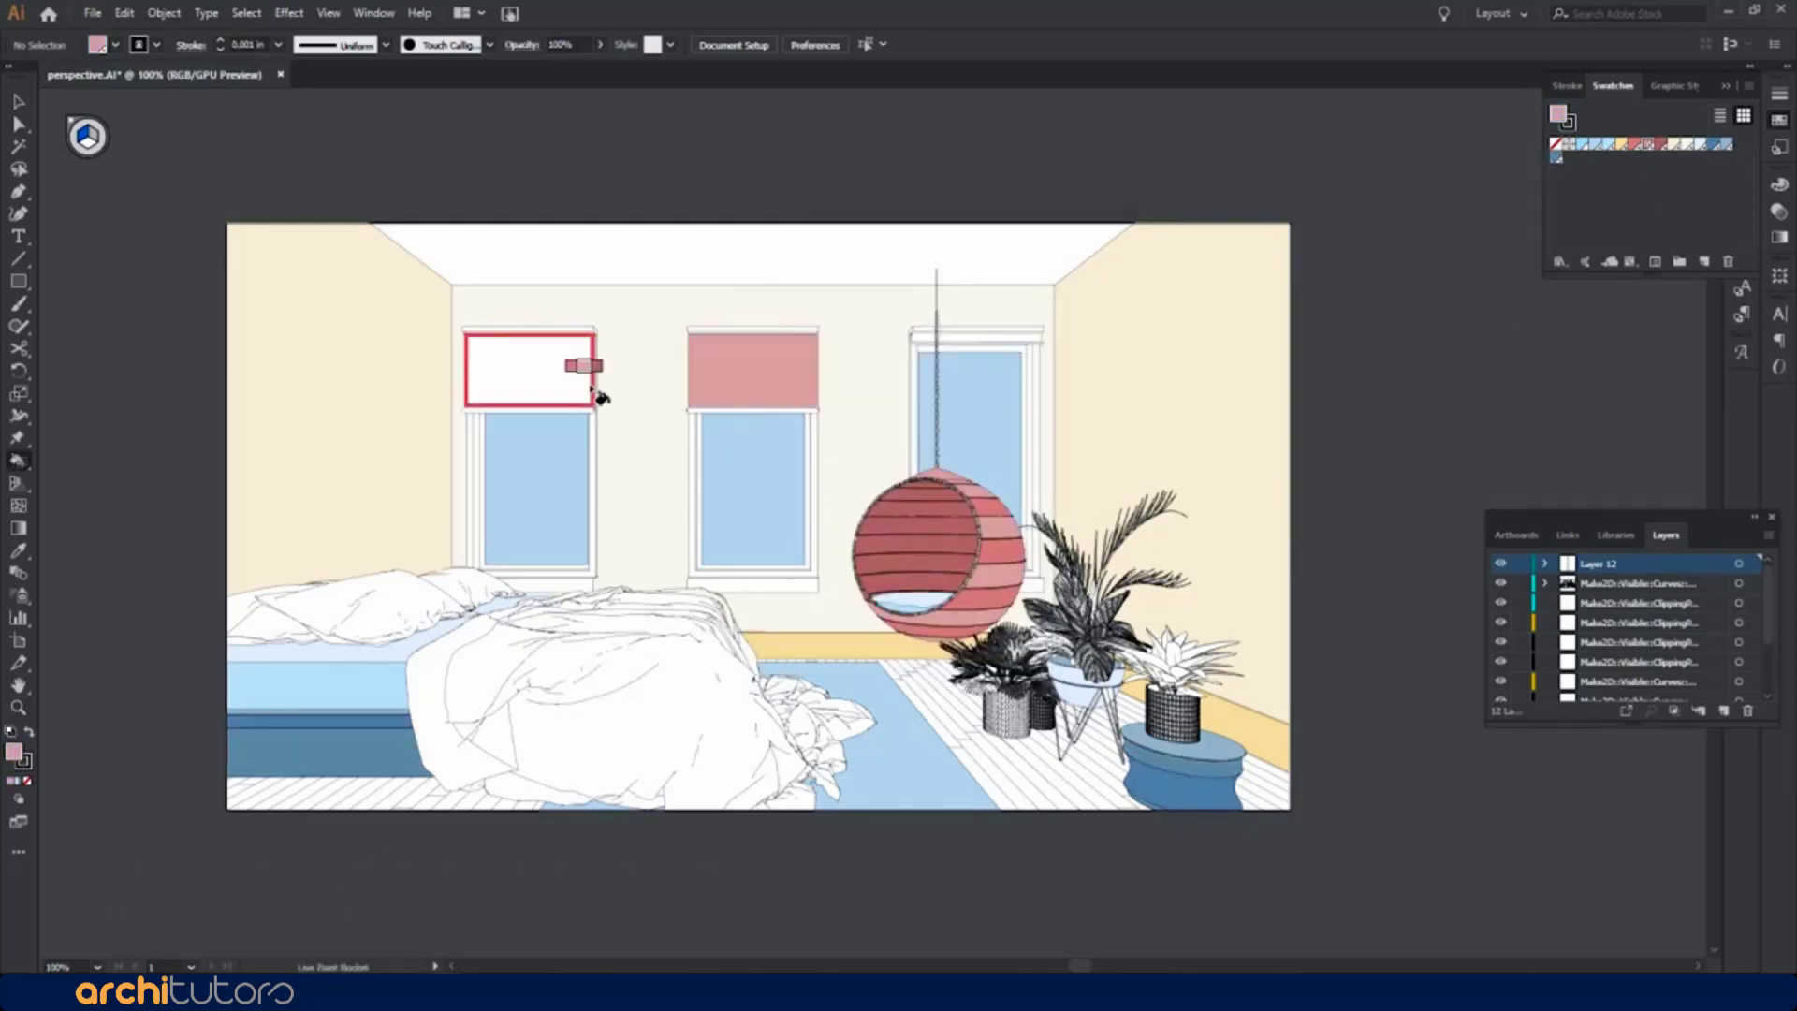
pyautogui.click(602, 388)
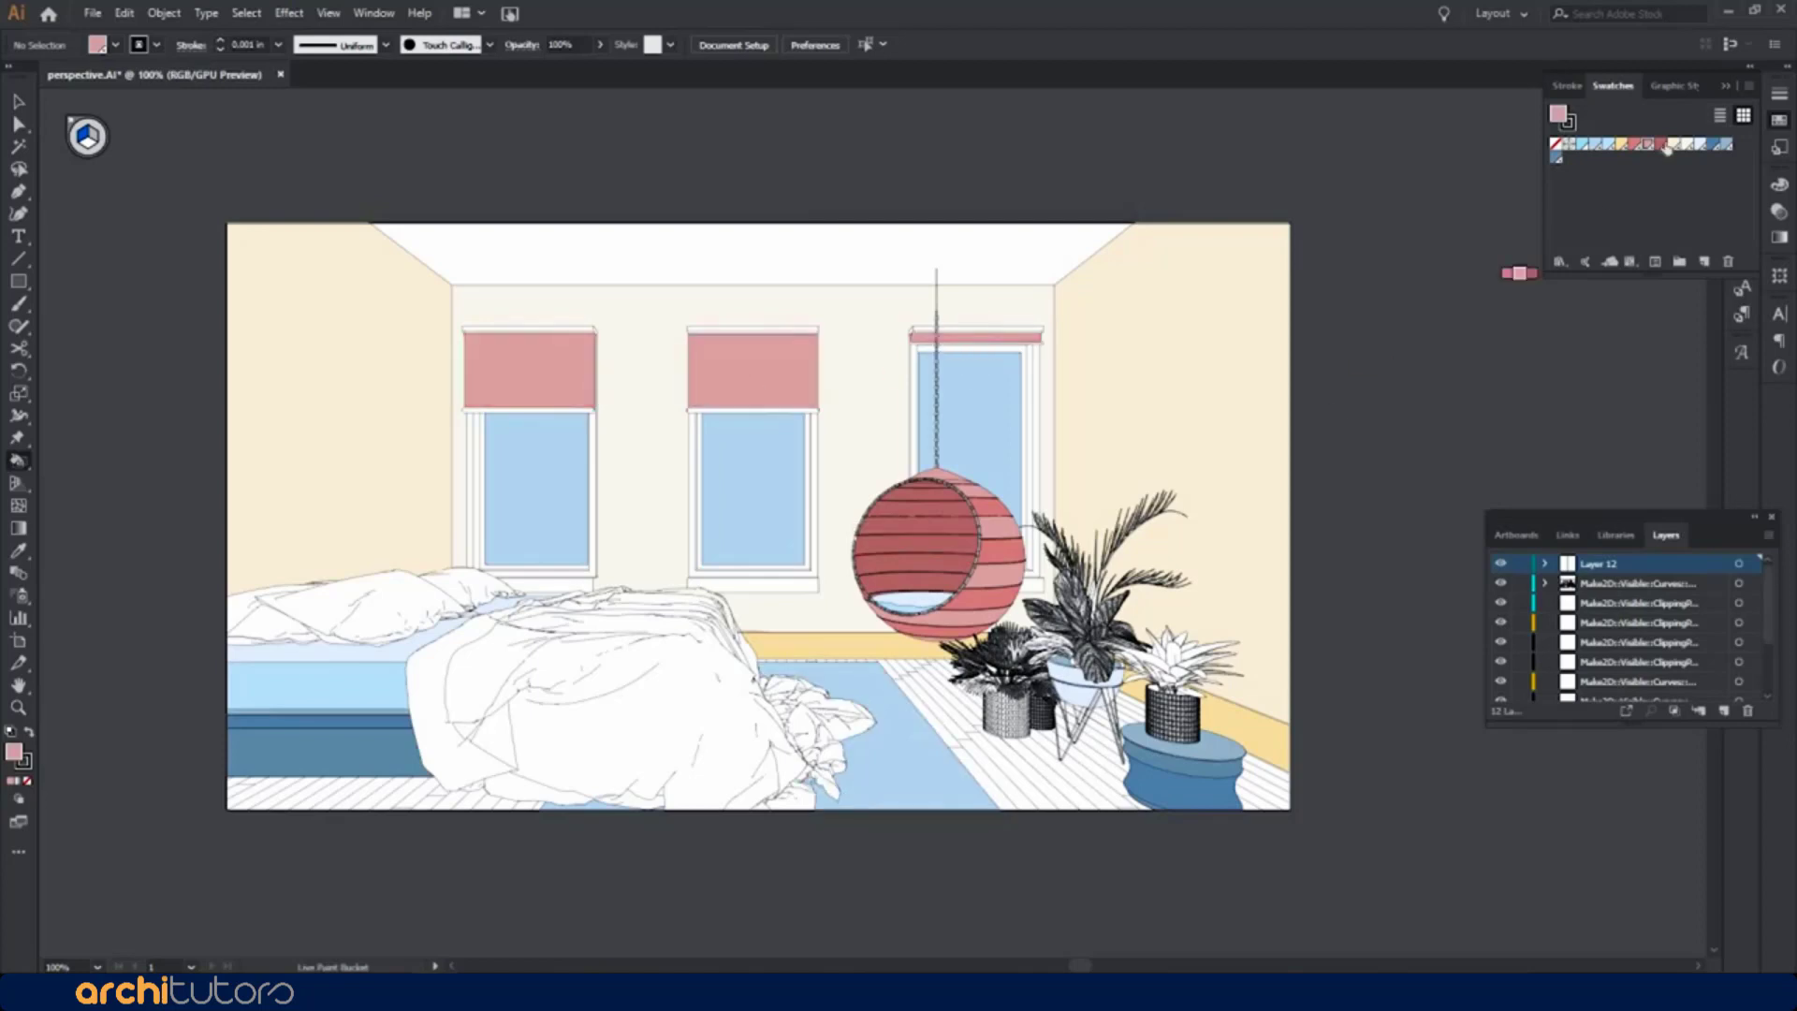
pyautogui.click(1703, 261)
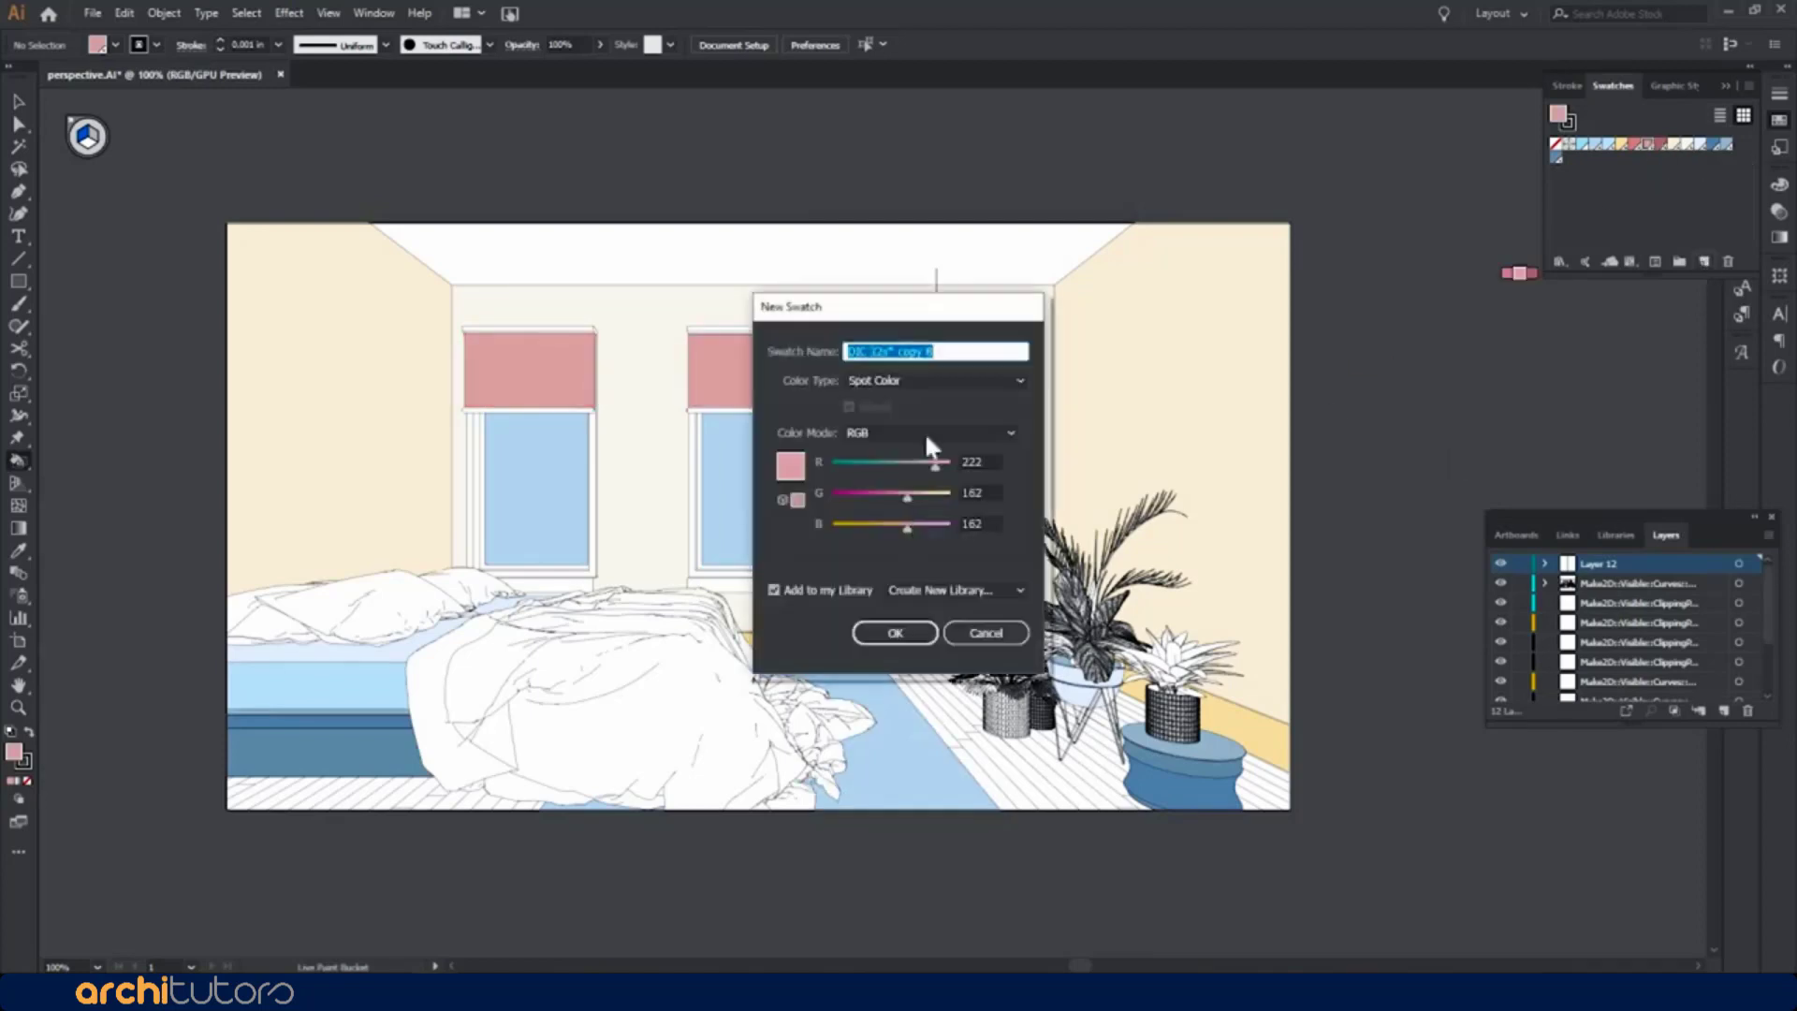
pyautogui.click(895, 634)
pyautogui.click(751, 377)
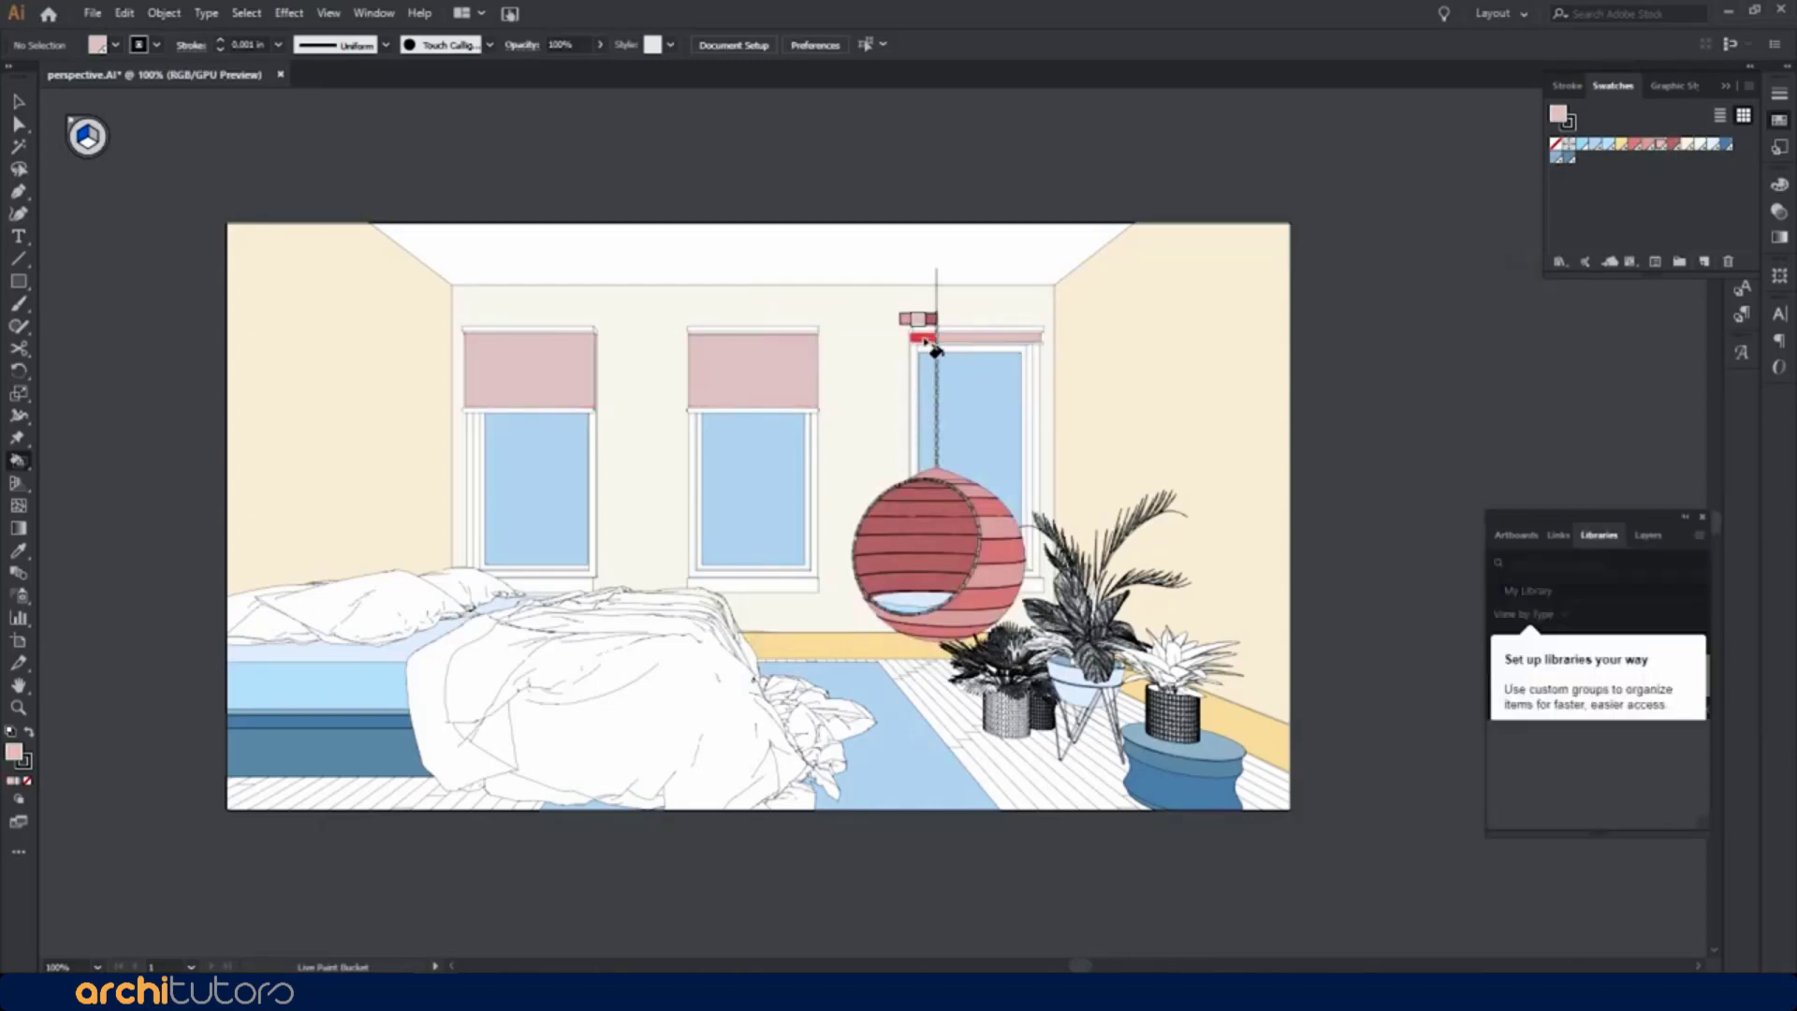
pyautogui.press('v')
pyautogui.click(1648, 534)
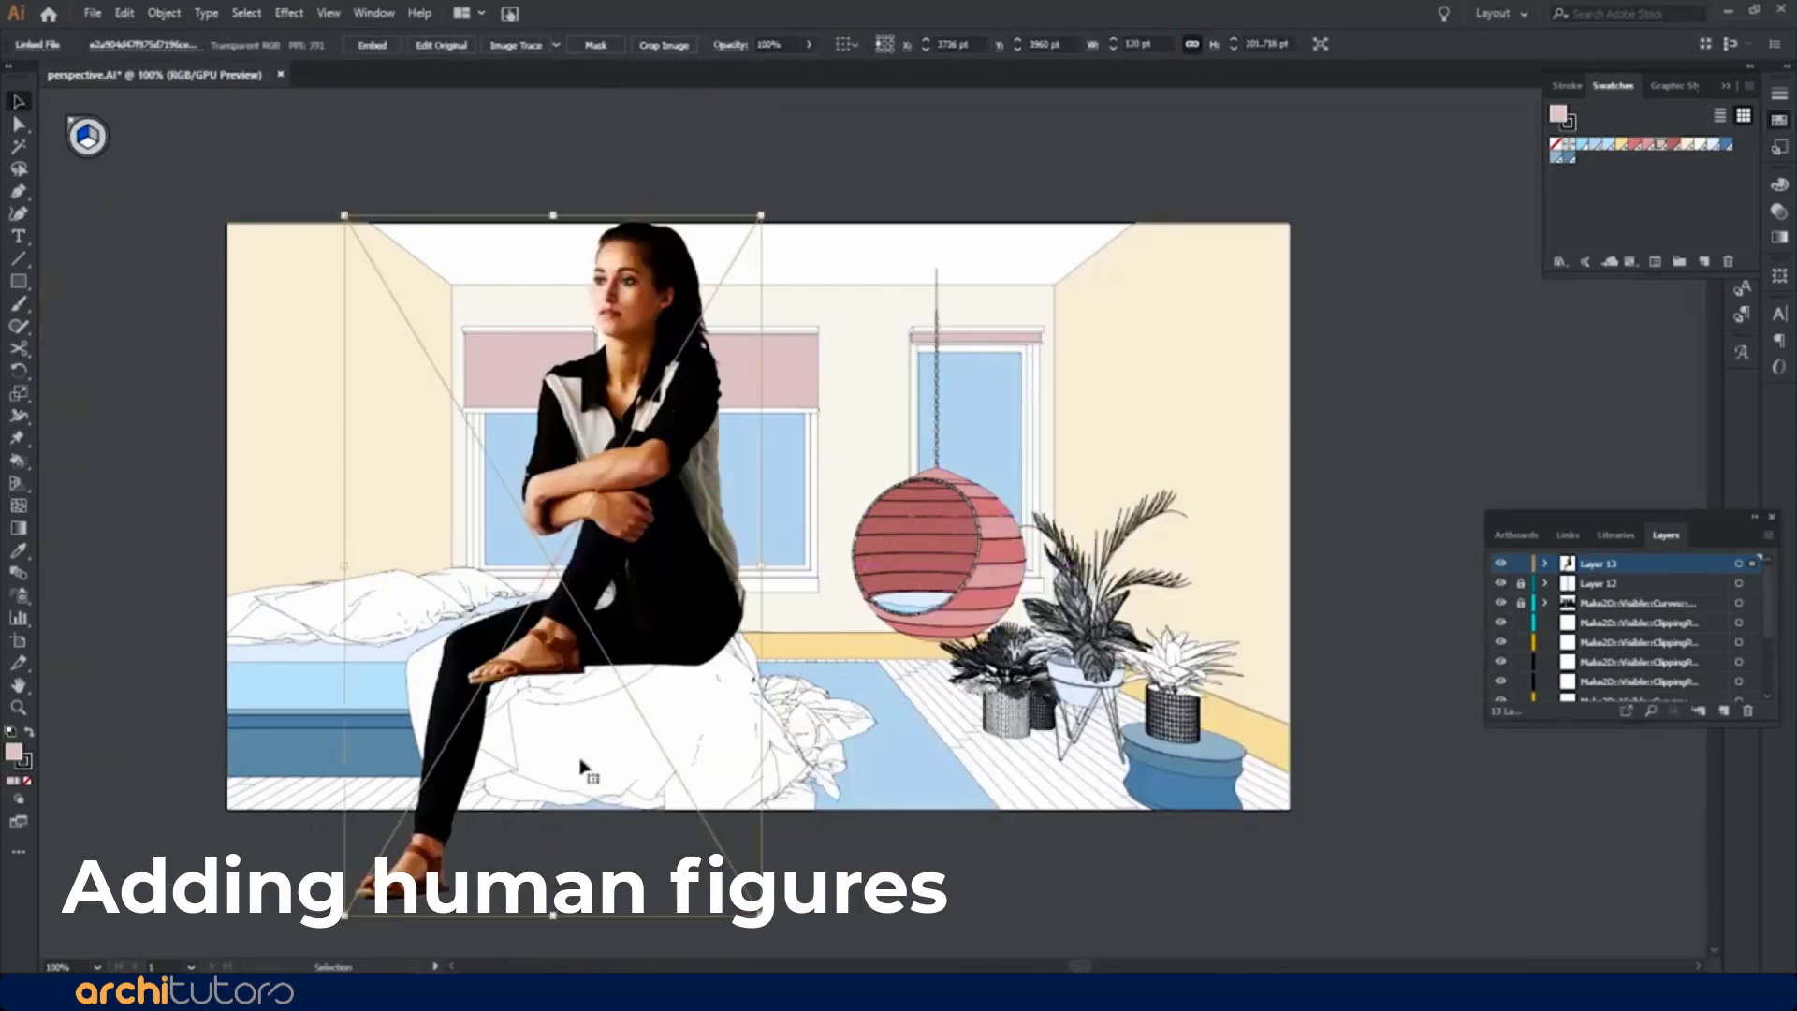
# Shrink the woman photo and seat it in the hanging chair
pyautogui.moveTo(582, 762); pyautogui.dragTo(871, 577)
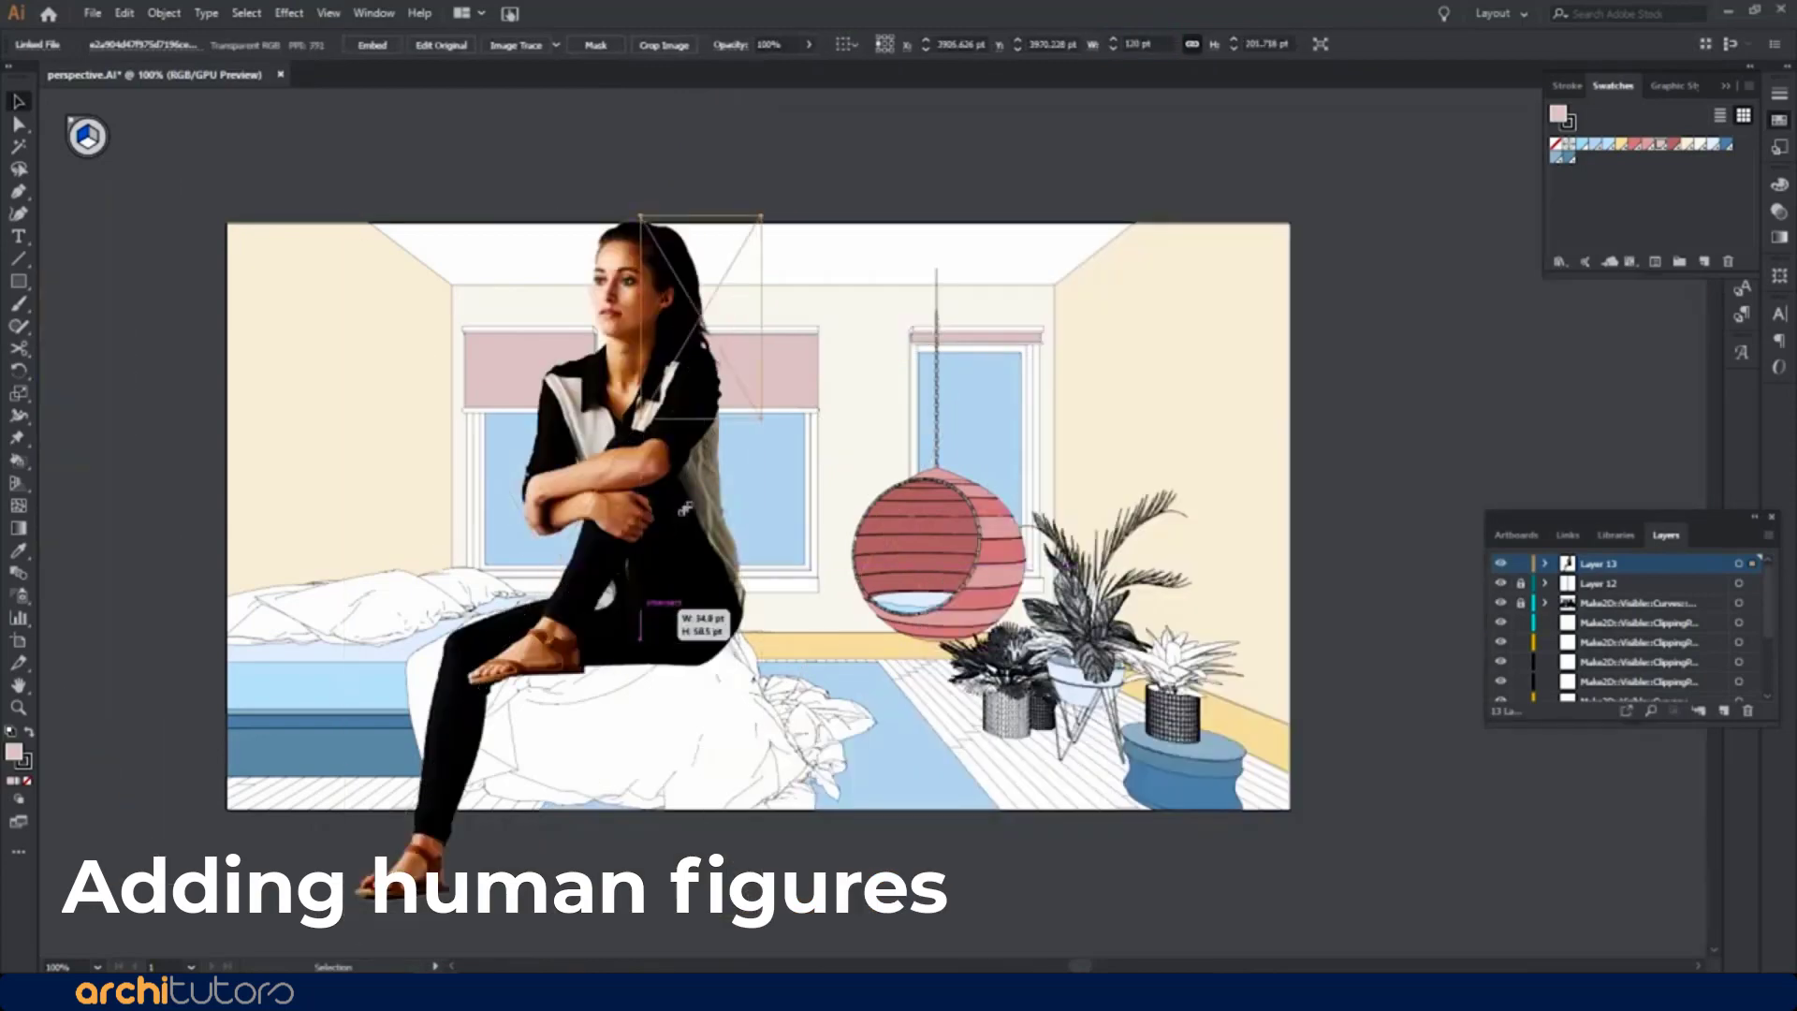
pyautogui.moveTo(697, 318); pyautogui.dragTo(894, 576)
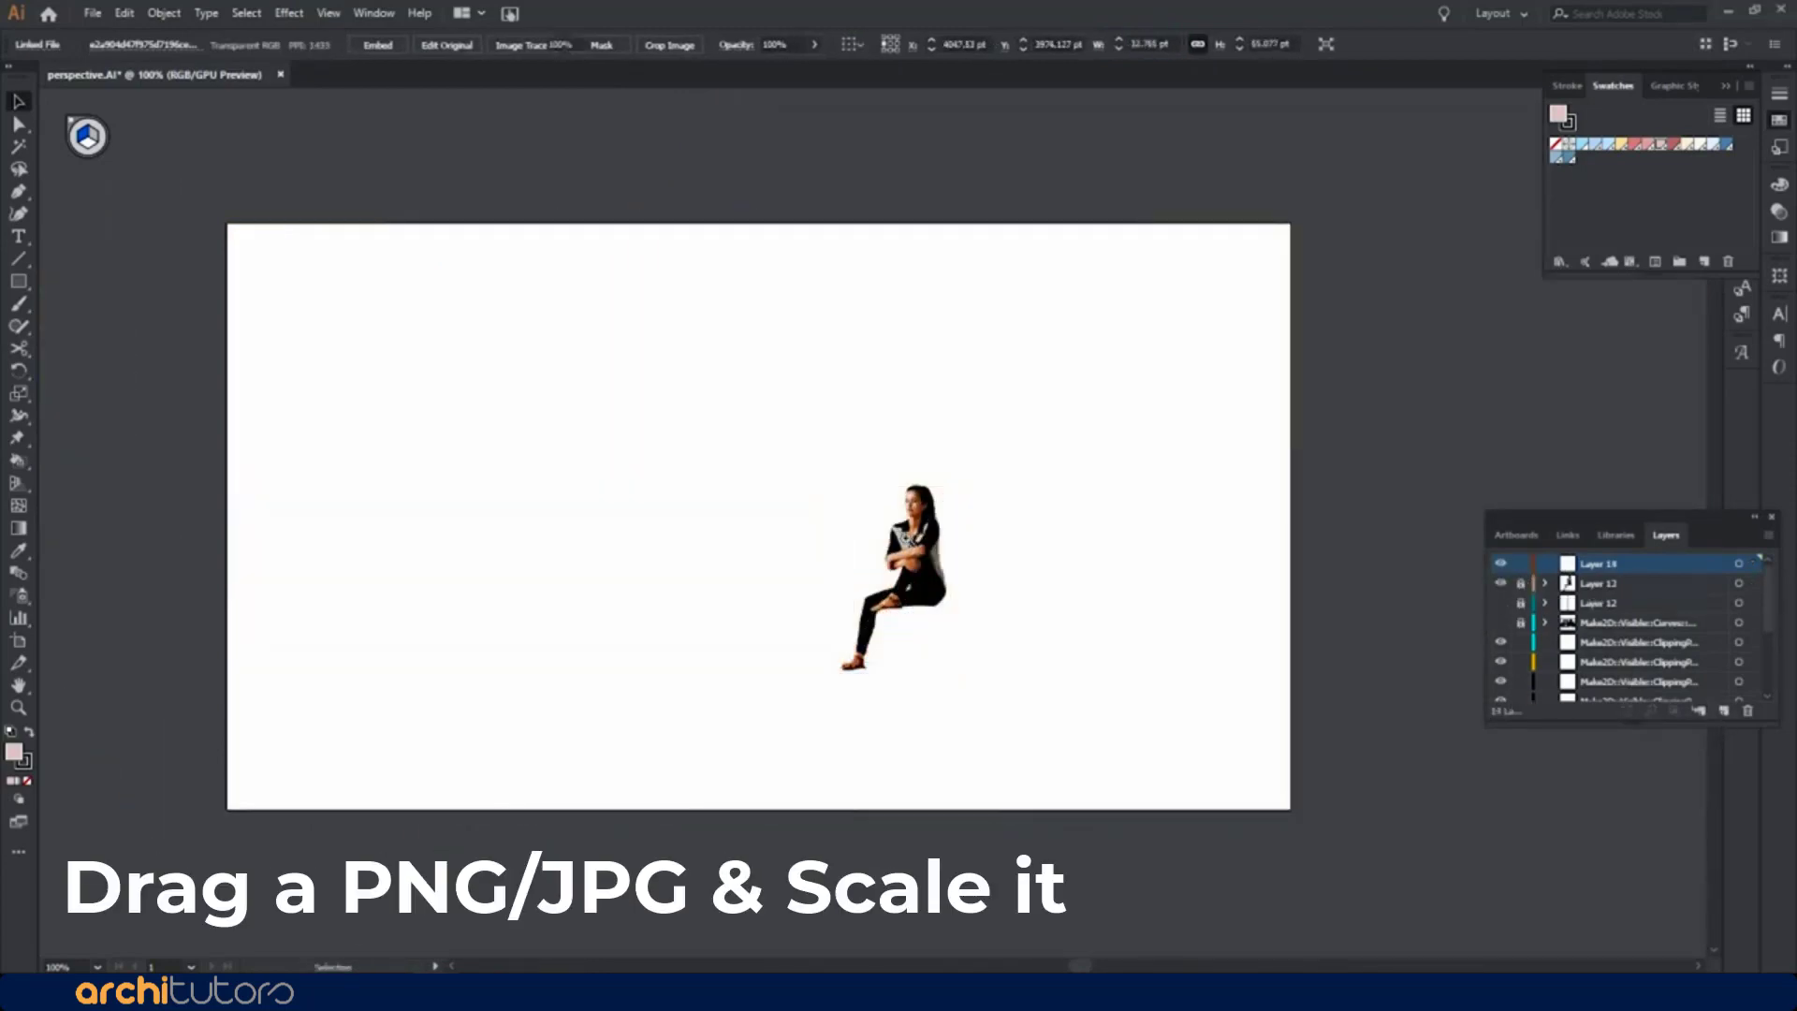
pyautogui.scroll(4, 917, 524)
# Begin a Pen outline of the face at the collar, curving up the jawline
pyautogui.press('p')
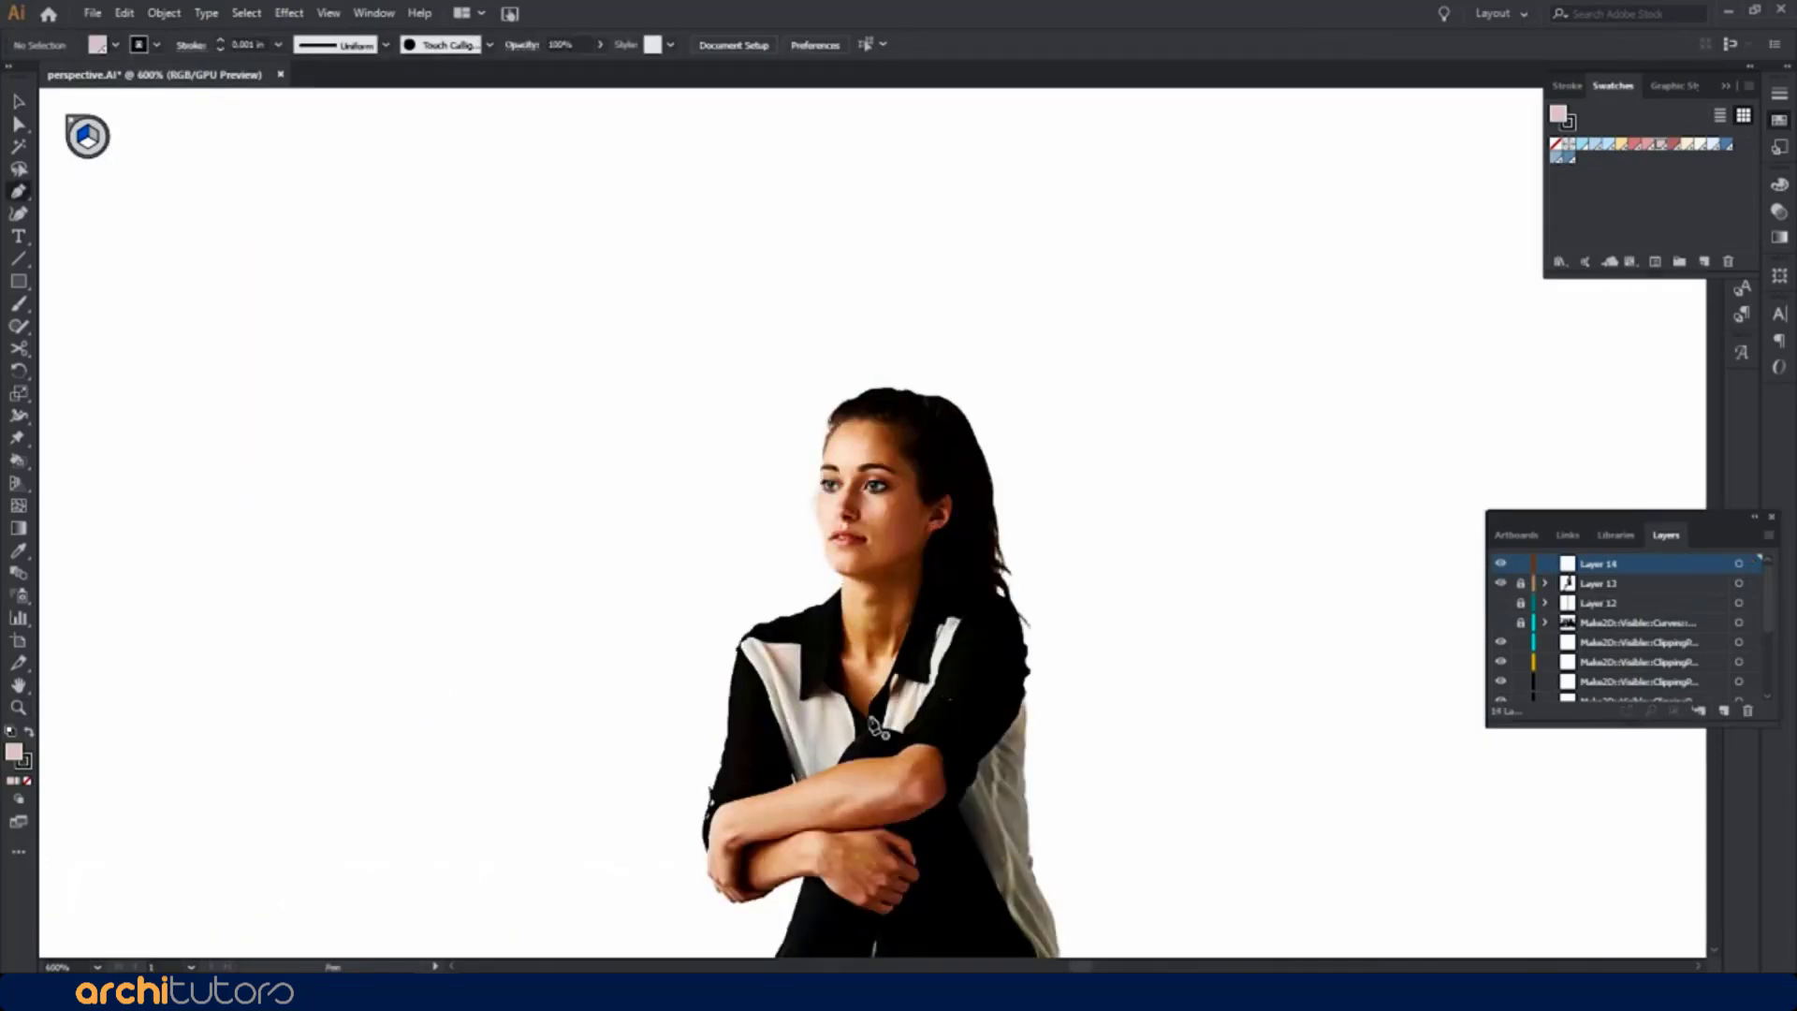
pyautogui.scroll(-1, 875, 725)
pyautogui.moveTo(836, 652); pyautogui.dragTo(836, 637)
pyautogui.scroll(1, 833, 558)
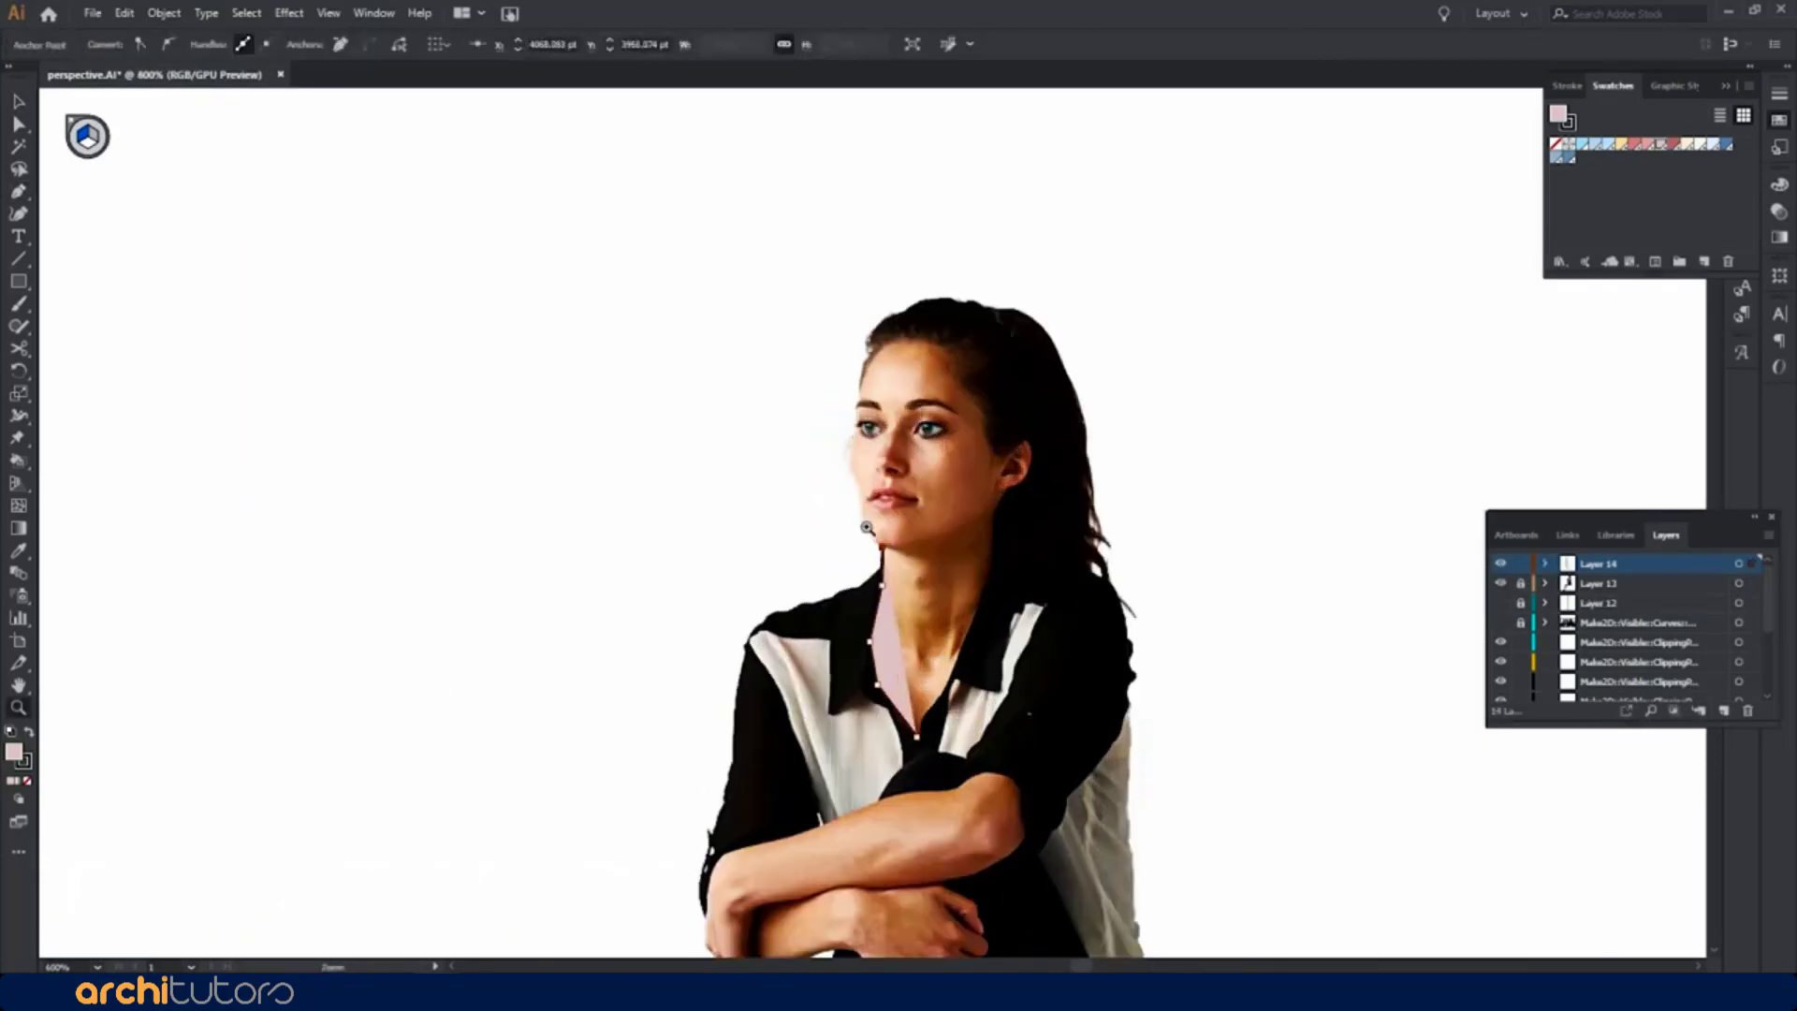
pyautogui.scroll(1, 833, 557)
pyautogui.moveTo(885, 386); pyautogui.dragTo(886, 384)
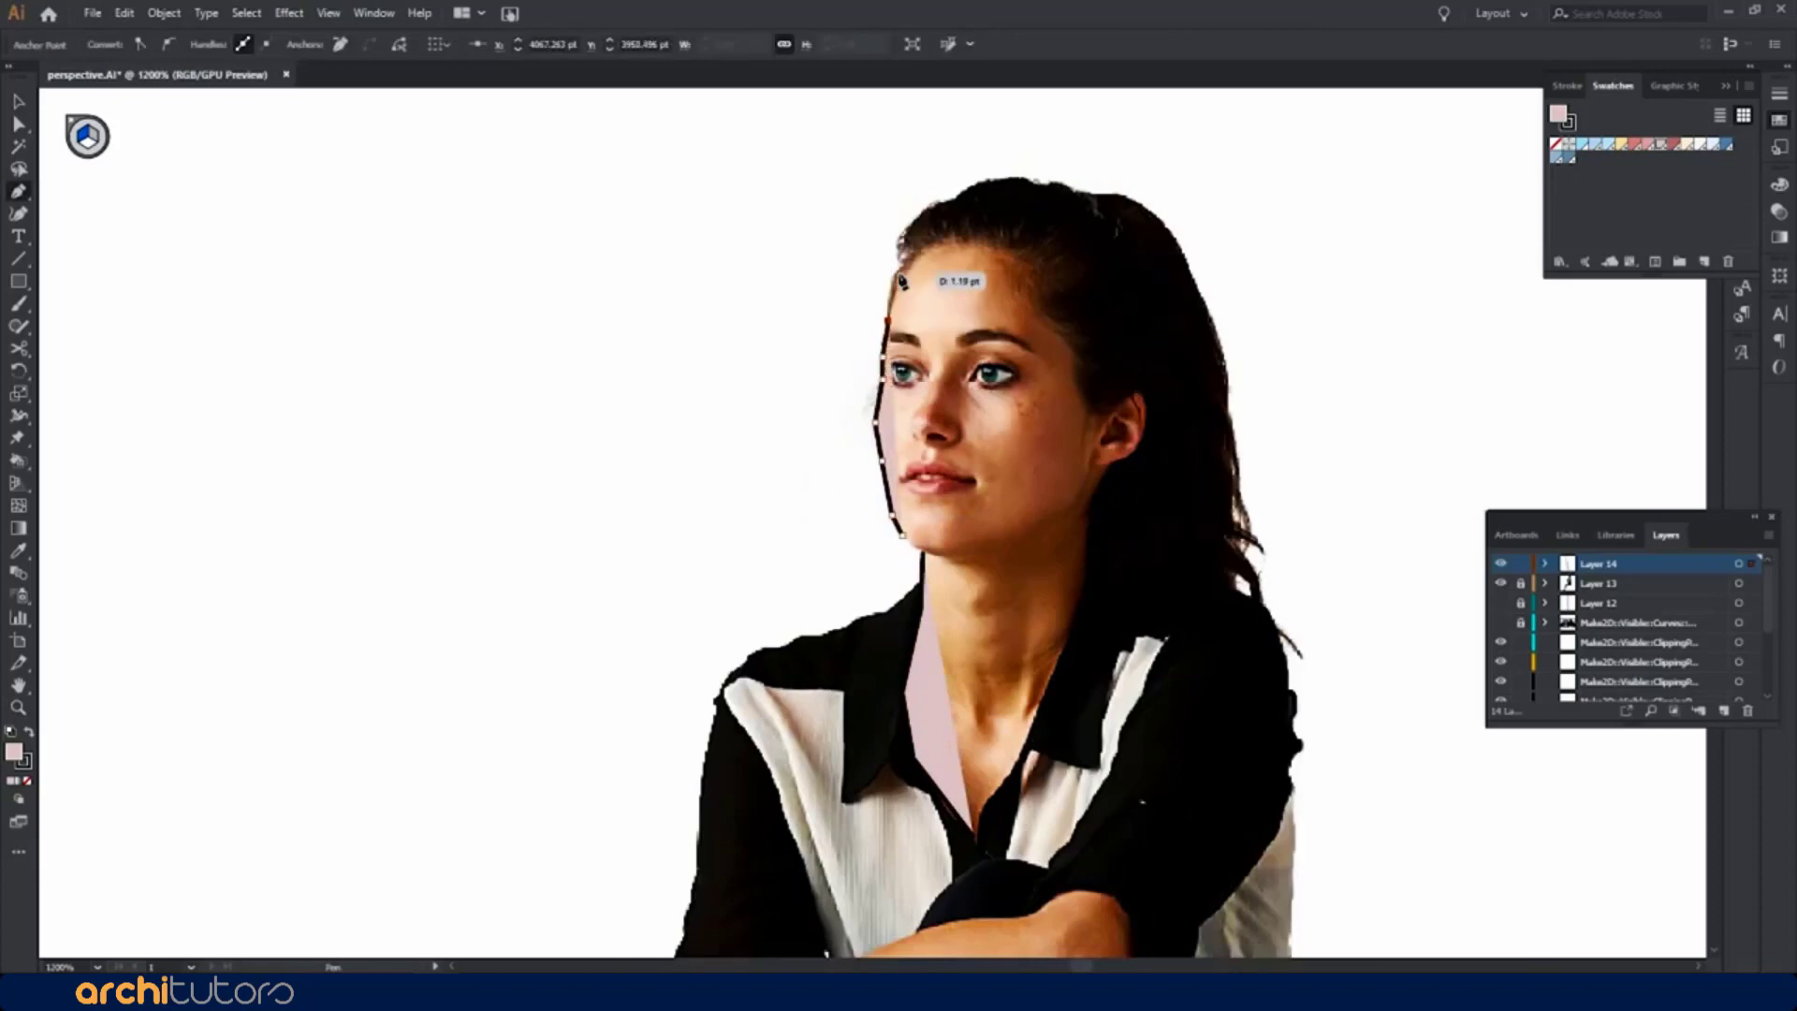
# Trace the forehead, hairline, ear, jaw and neck, closing the face shape
pyautogui.click(1023, 266)
pyautogui.click(1071, 341)
pyautogui.click(1137, 393)
pyautogui.click(1141, 445)
pyautogui.click(1108, 463)
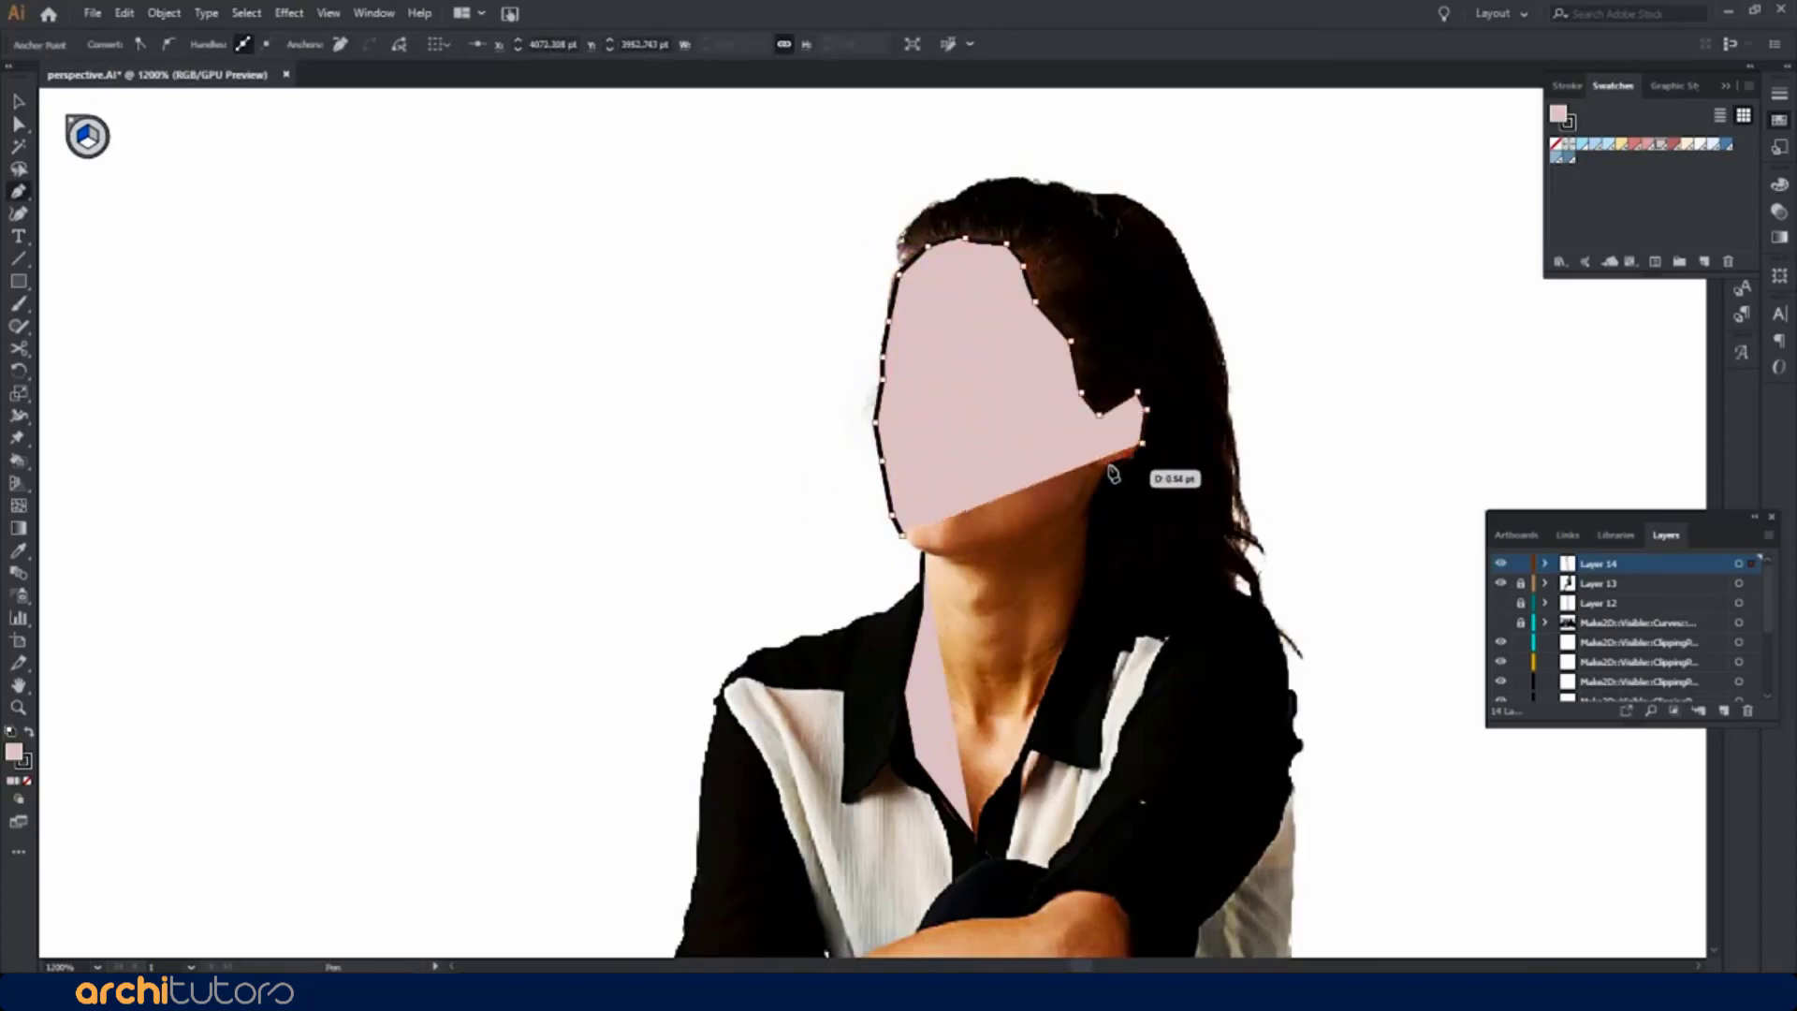
pyautogui.click(1084, 566)
pyautogui.click(1045, 697)
pyautogui.click(973, 822)
pyautogui.press('v')
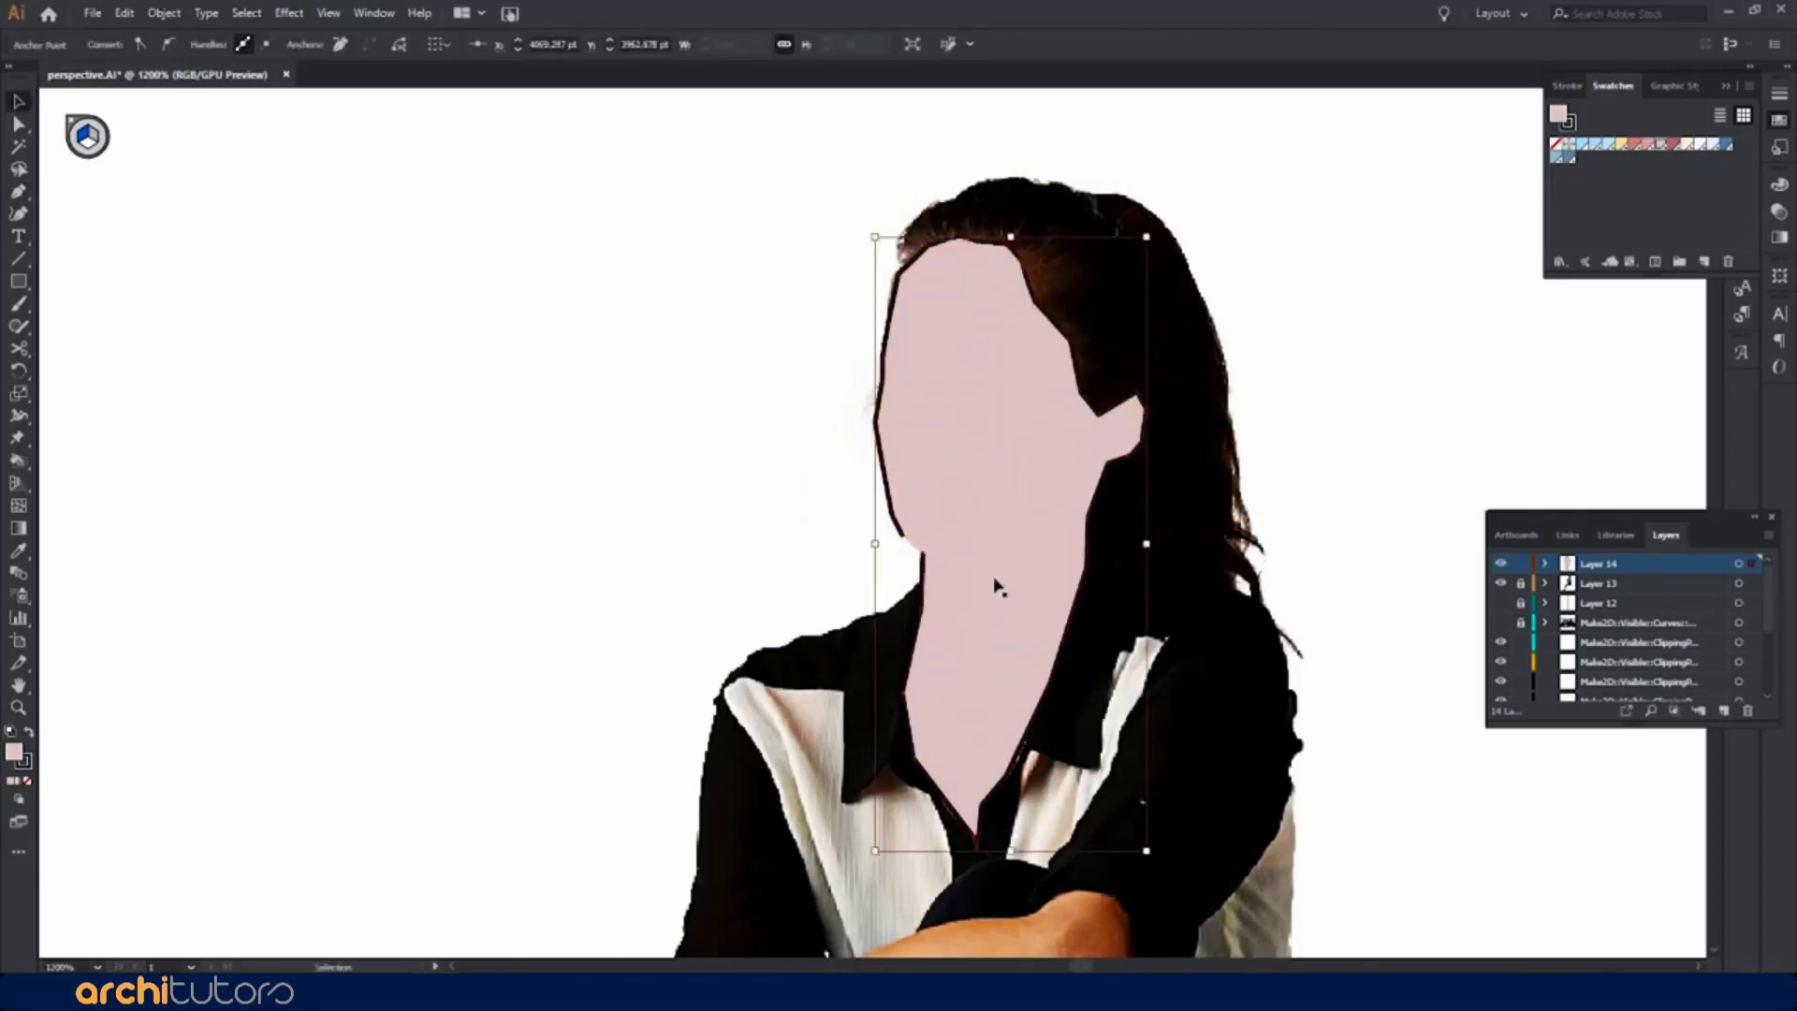
# Check the face shape's stroke weight, deselect all and fit the whole artboard in view
pyautogui.click(278, 44)
pyautogui.press('Escape')
pyautogui.hotkey('ctrl', 'shift', 'a')
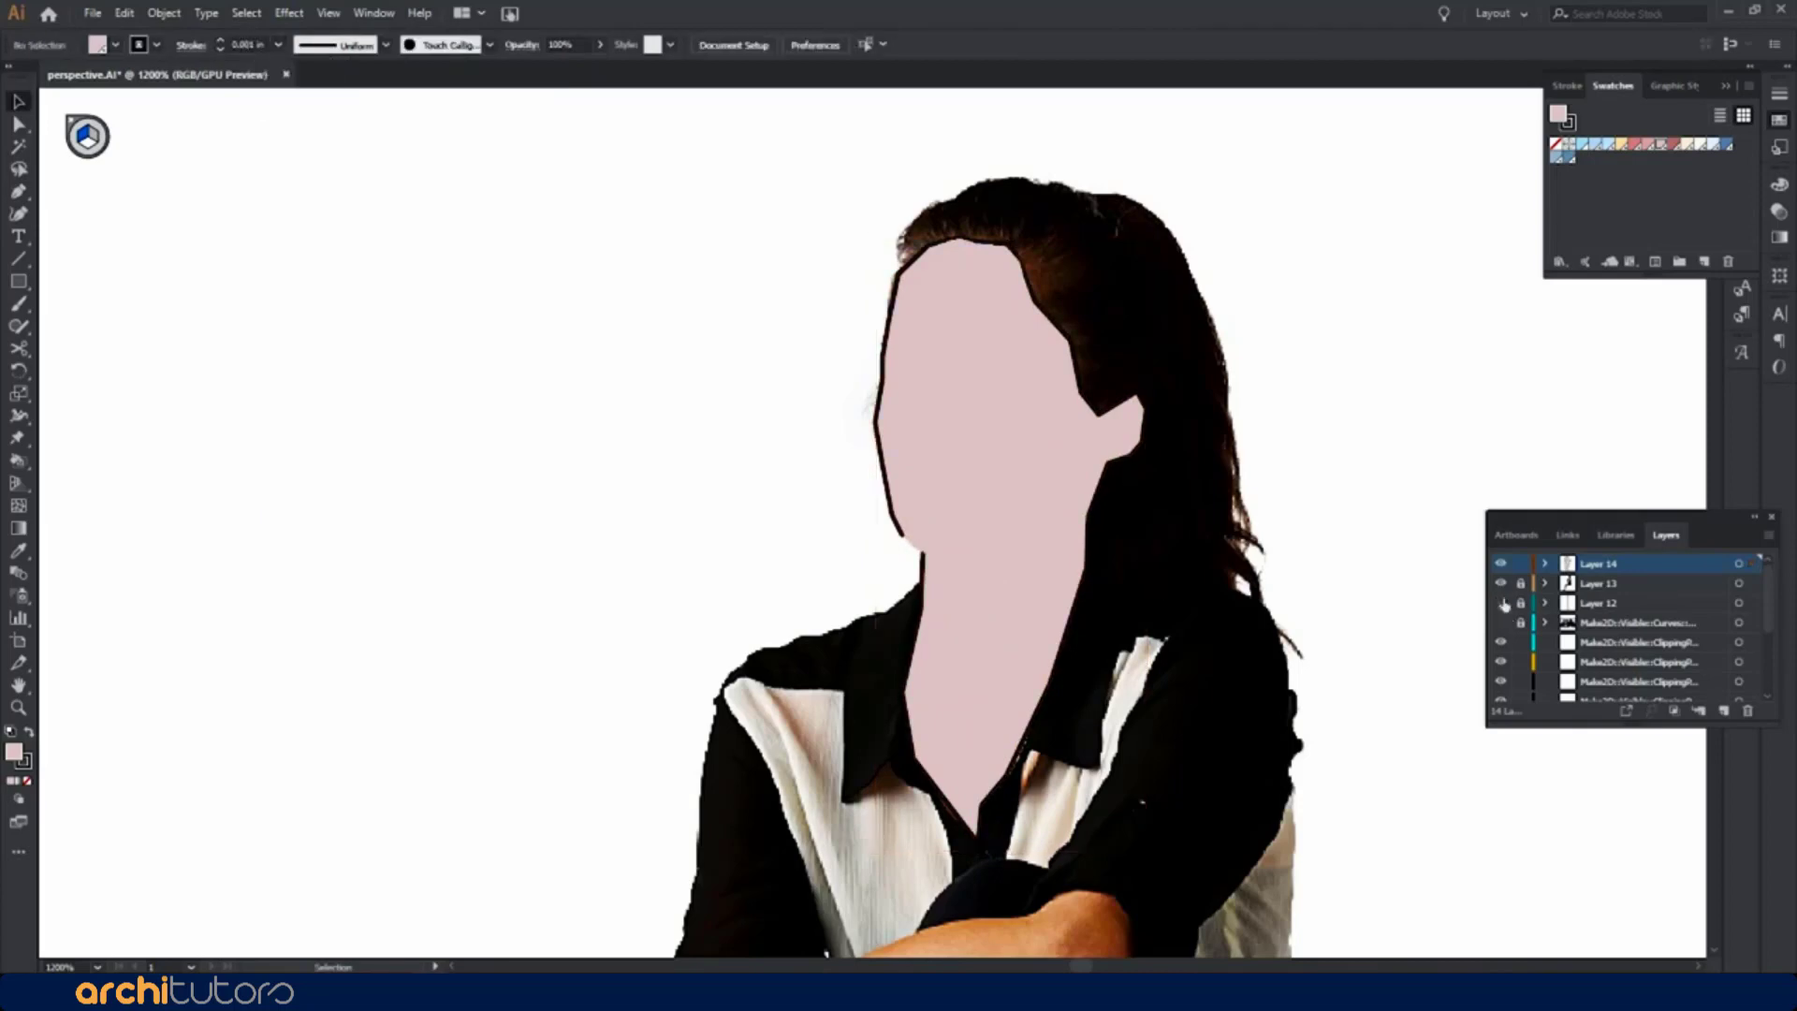
pyautogui.hotkey('ctrl', '0')
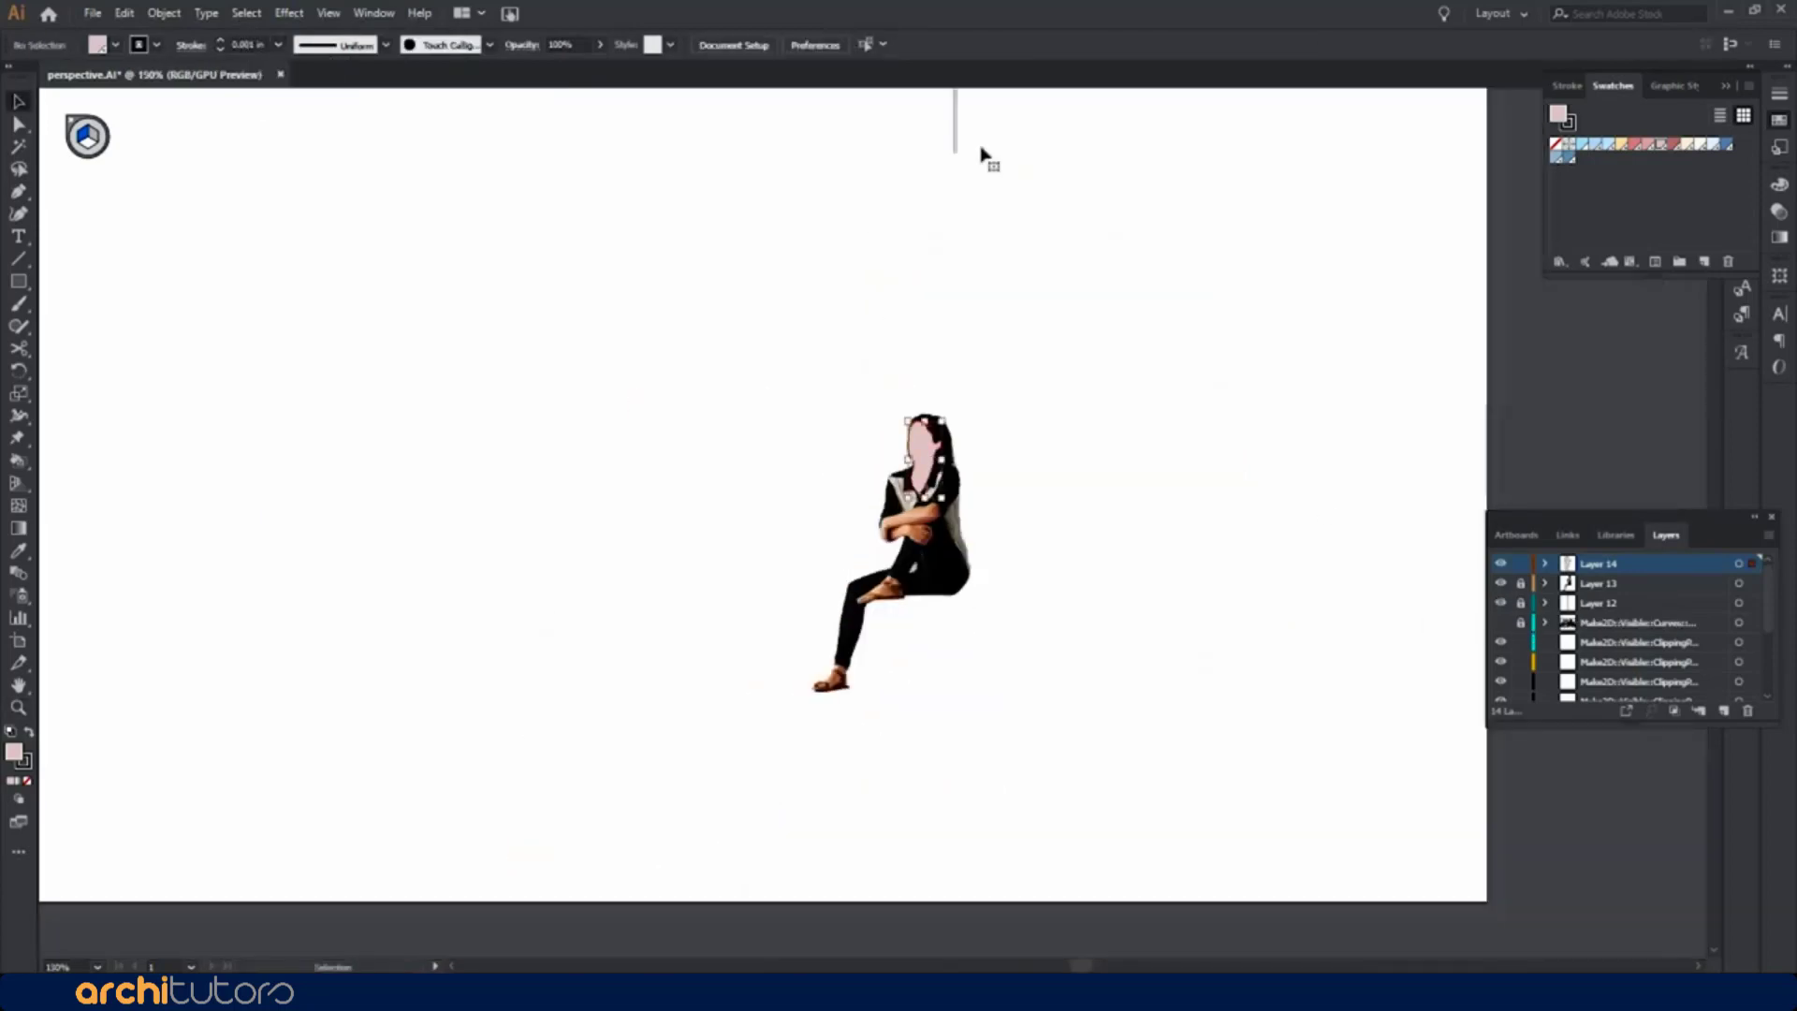
pyautogui.press('i')
pyautogui.press('/')
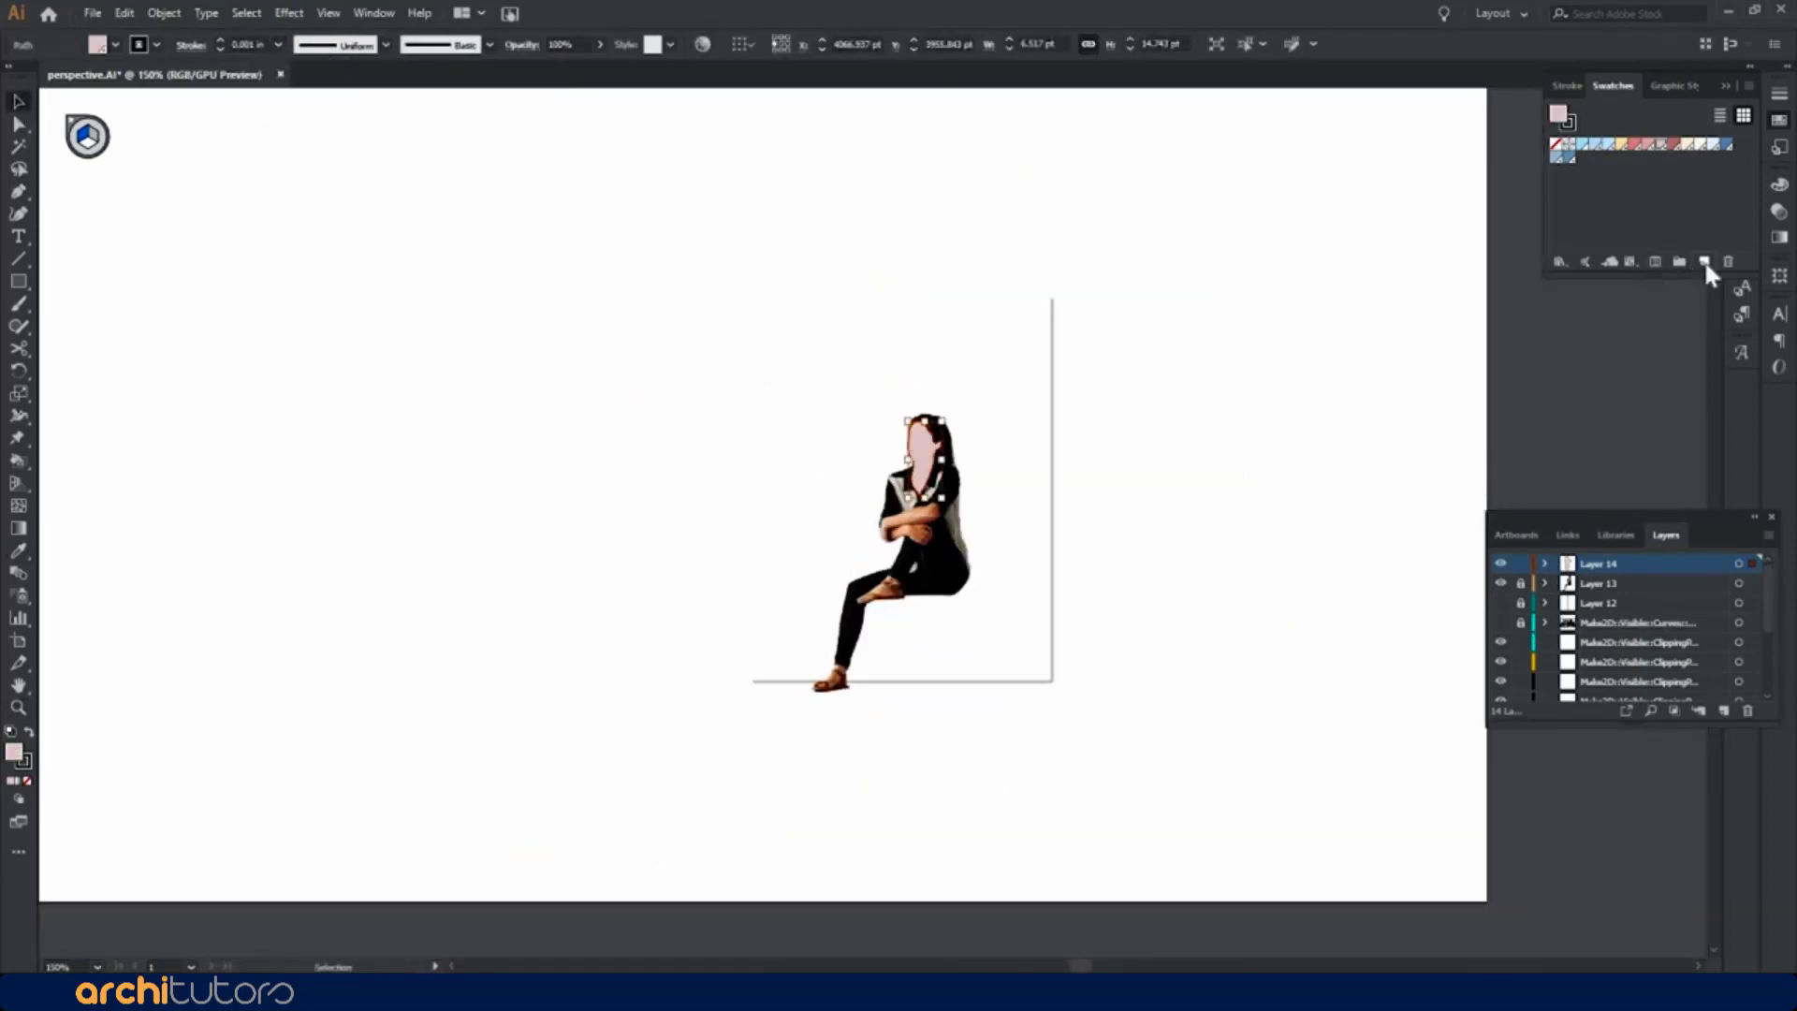
# Create new HSB colour swatches for the face fill
pyautogui.click(1705, 261)
pyautogui.click(883, 432)
pyautogui.press('Return')
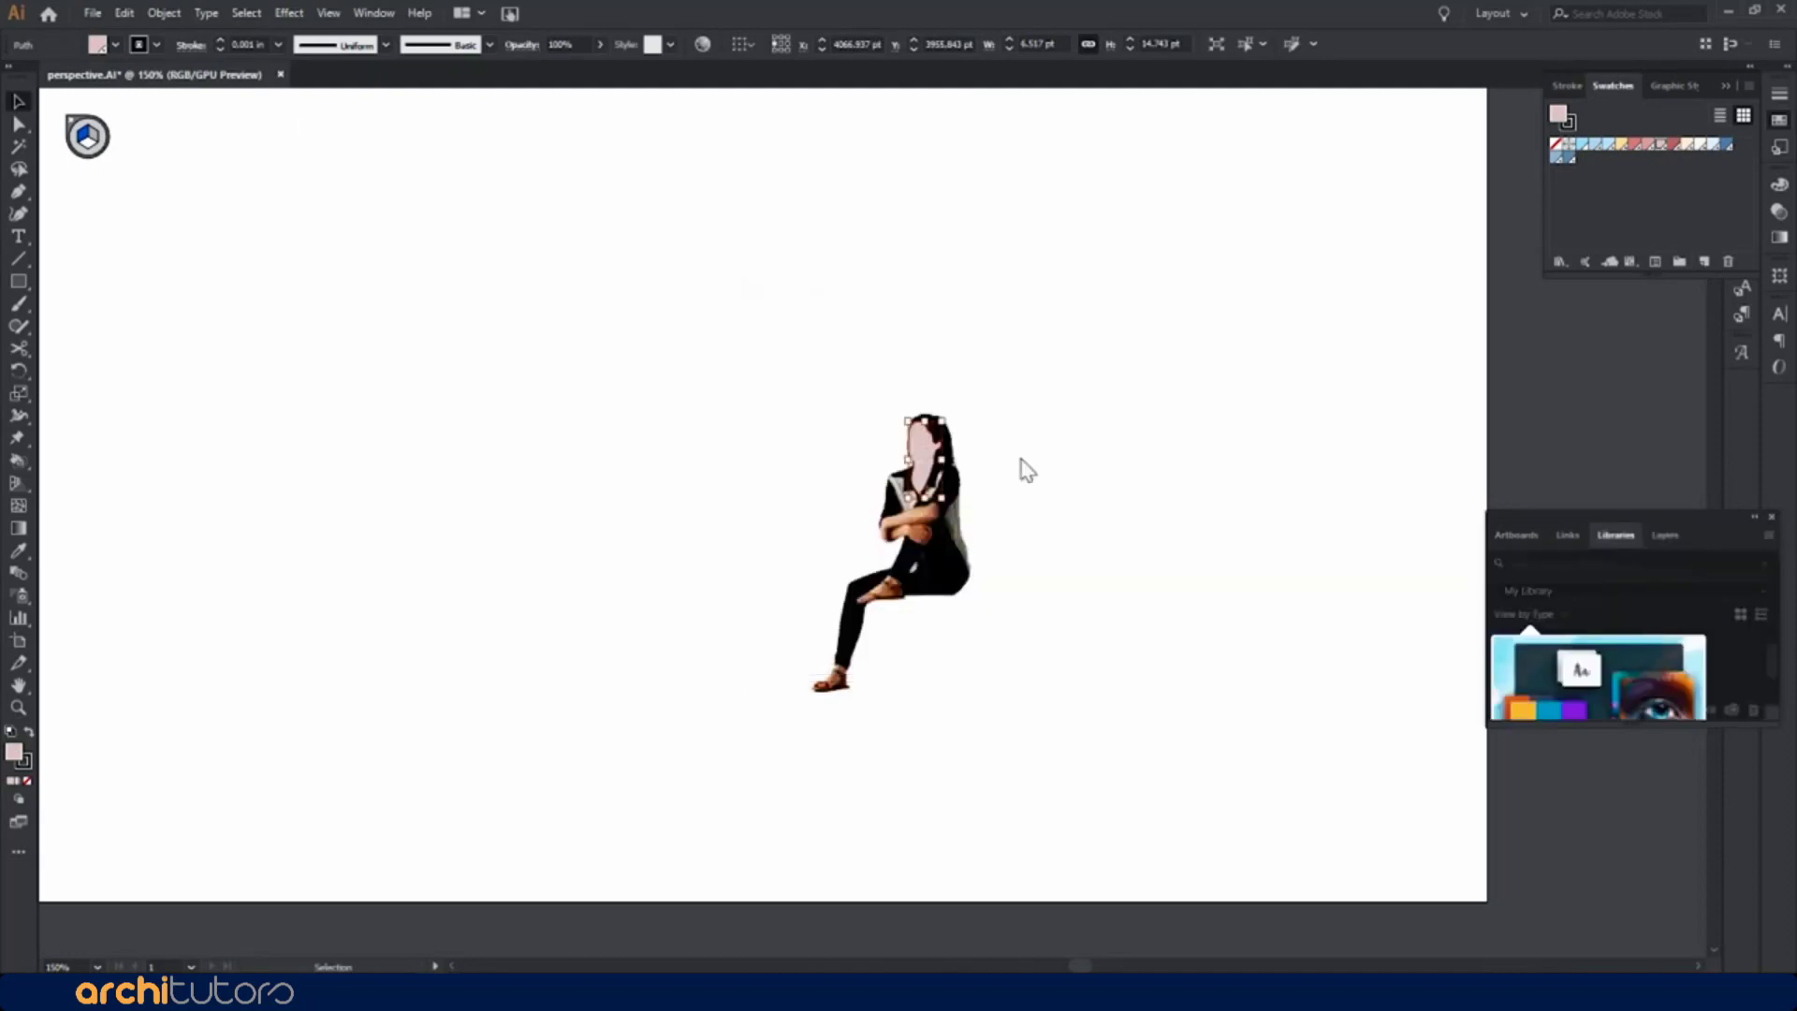
pyautogui.hotkey('ctrl', '=')
pyautogui.hotkey('ctrl', '=')
pyautogui.hotkey('ctrl', '=')
pyautogui.hotkey('ctrl', '=')
pyautogui.hotkey('ctrl', '=')
pyautogui.hotkey('ctrl', '=')
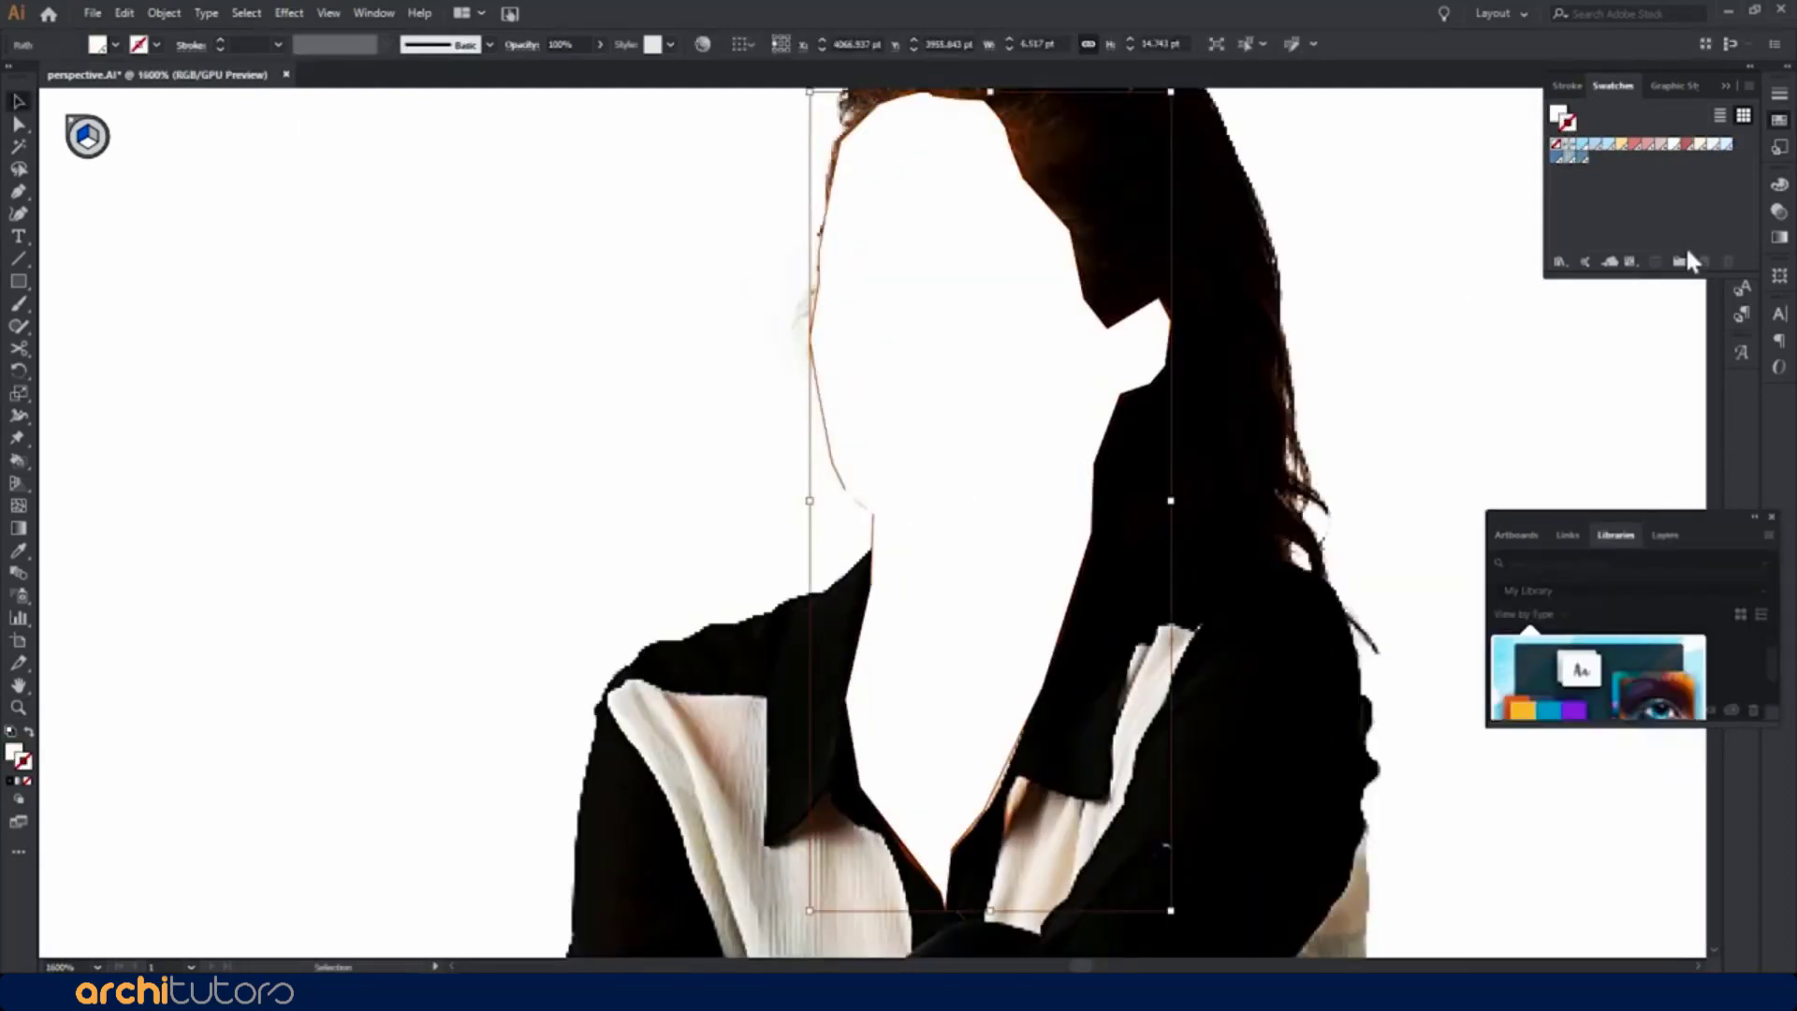
pyautogui.click(1705, 261)
pyautogui.press('Escape')
pyautogui.hotkey('ctrl', '-')
pyautogui.hotkey('ctrl', '-')
pyautogui.hotkey('ctrl', '-')
# Sample a colour, zoom into the crossed arms and start tracing the arm's lower edge
pyautogui.click(1666, 534)
pyautogui.press('i')
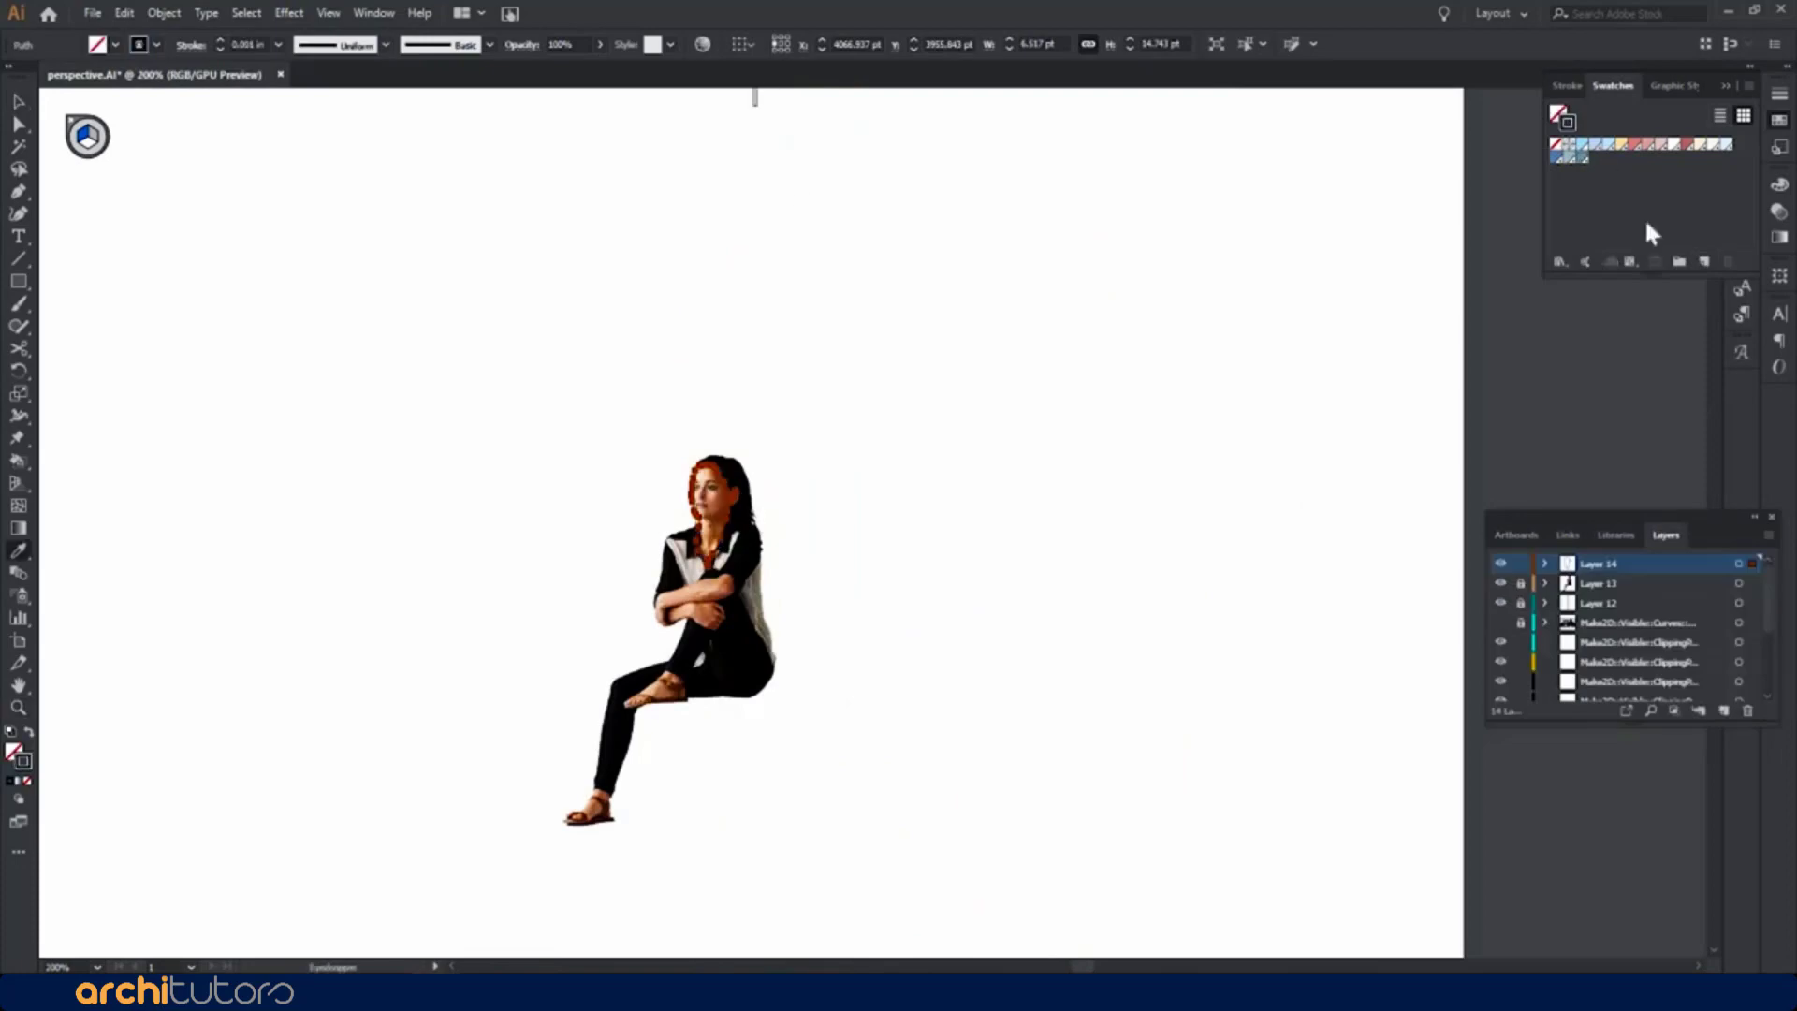
pyautogui.click(644, 649)
pyautogui.click(644, 650)
pyautogui.press('p')
pyautogui.click(793, 360)
pyautogui.moveTo(807, 496); pyautogui.dragTo(821, 513)
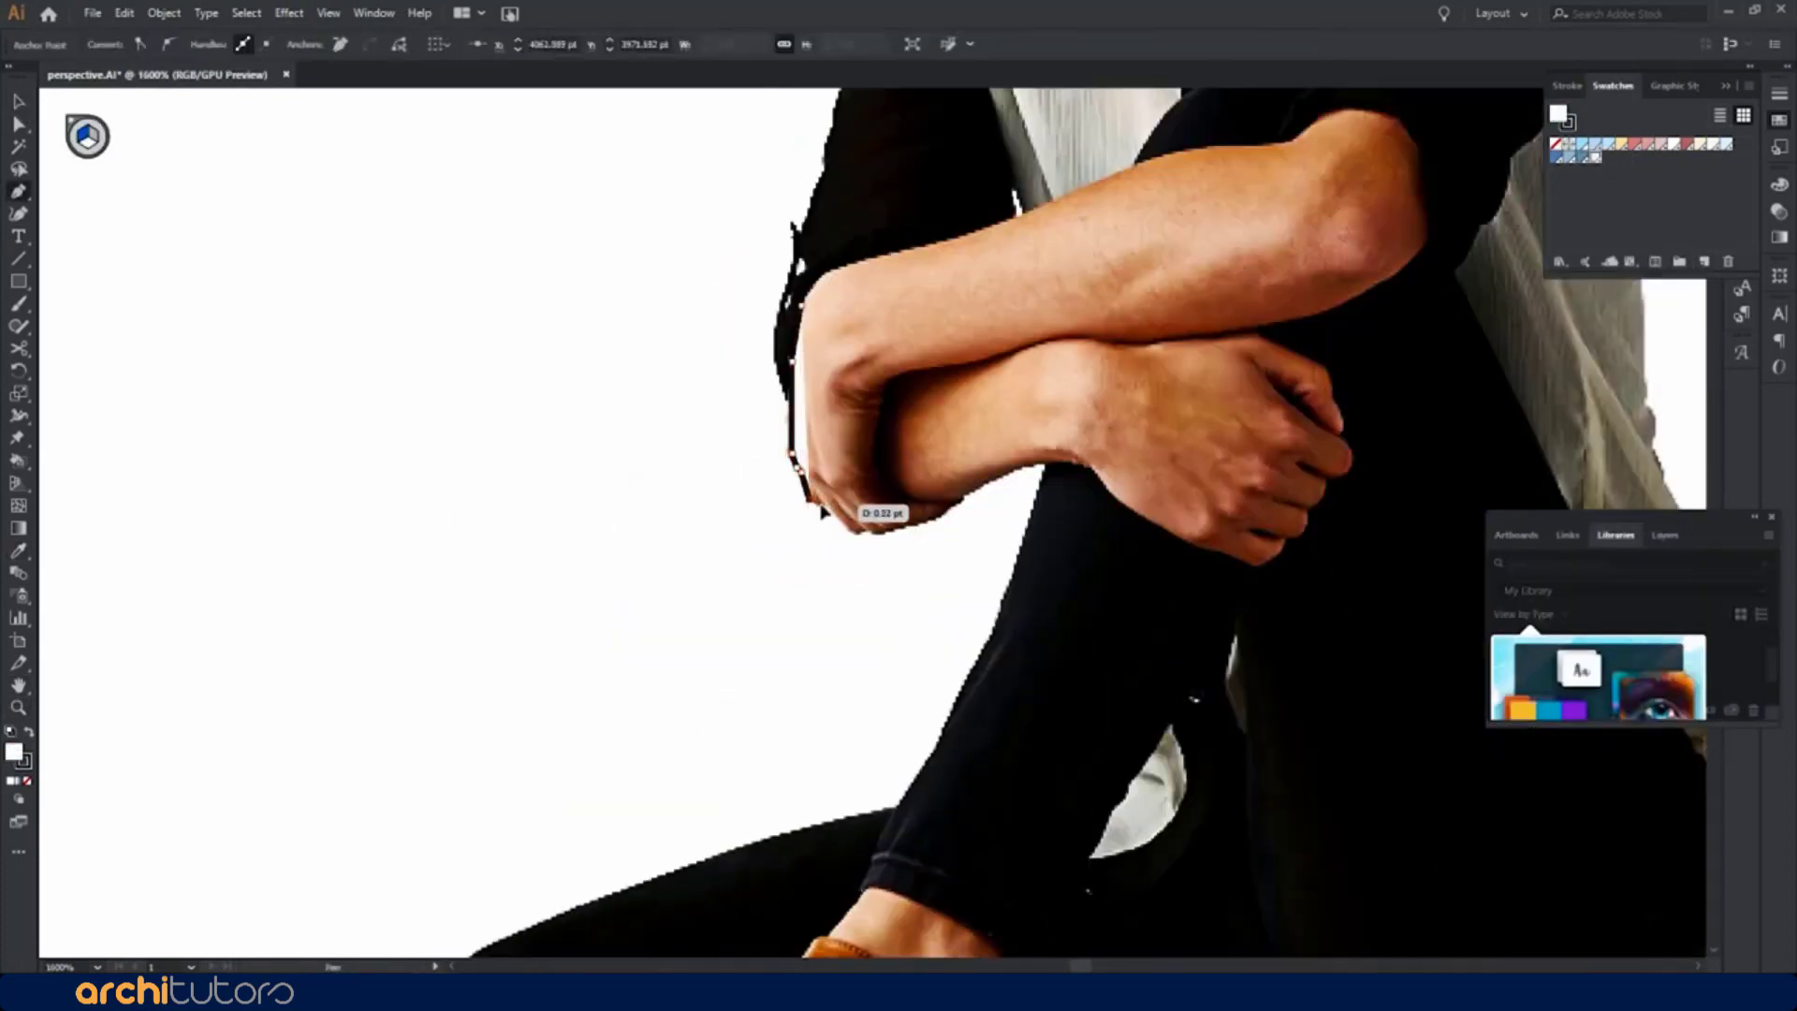
pyautogui.click(957, 501)
pyautogui.click(1203, 547)
# Trace around the upper arm and close the arm shape
pyautogui.click(1307, 513)
pyautogui.click(1345, 450)
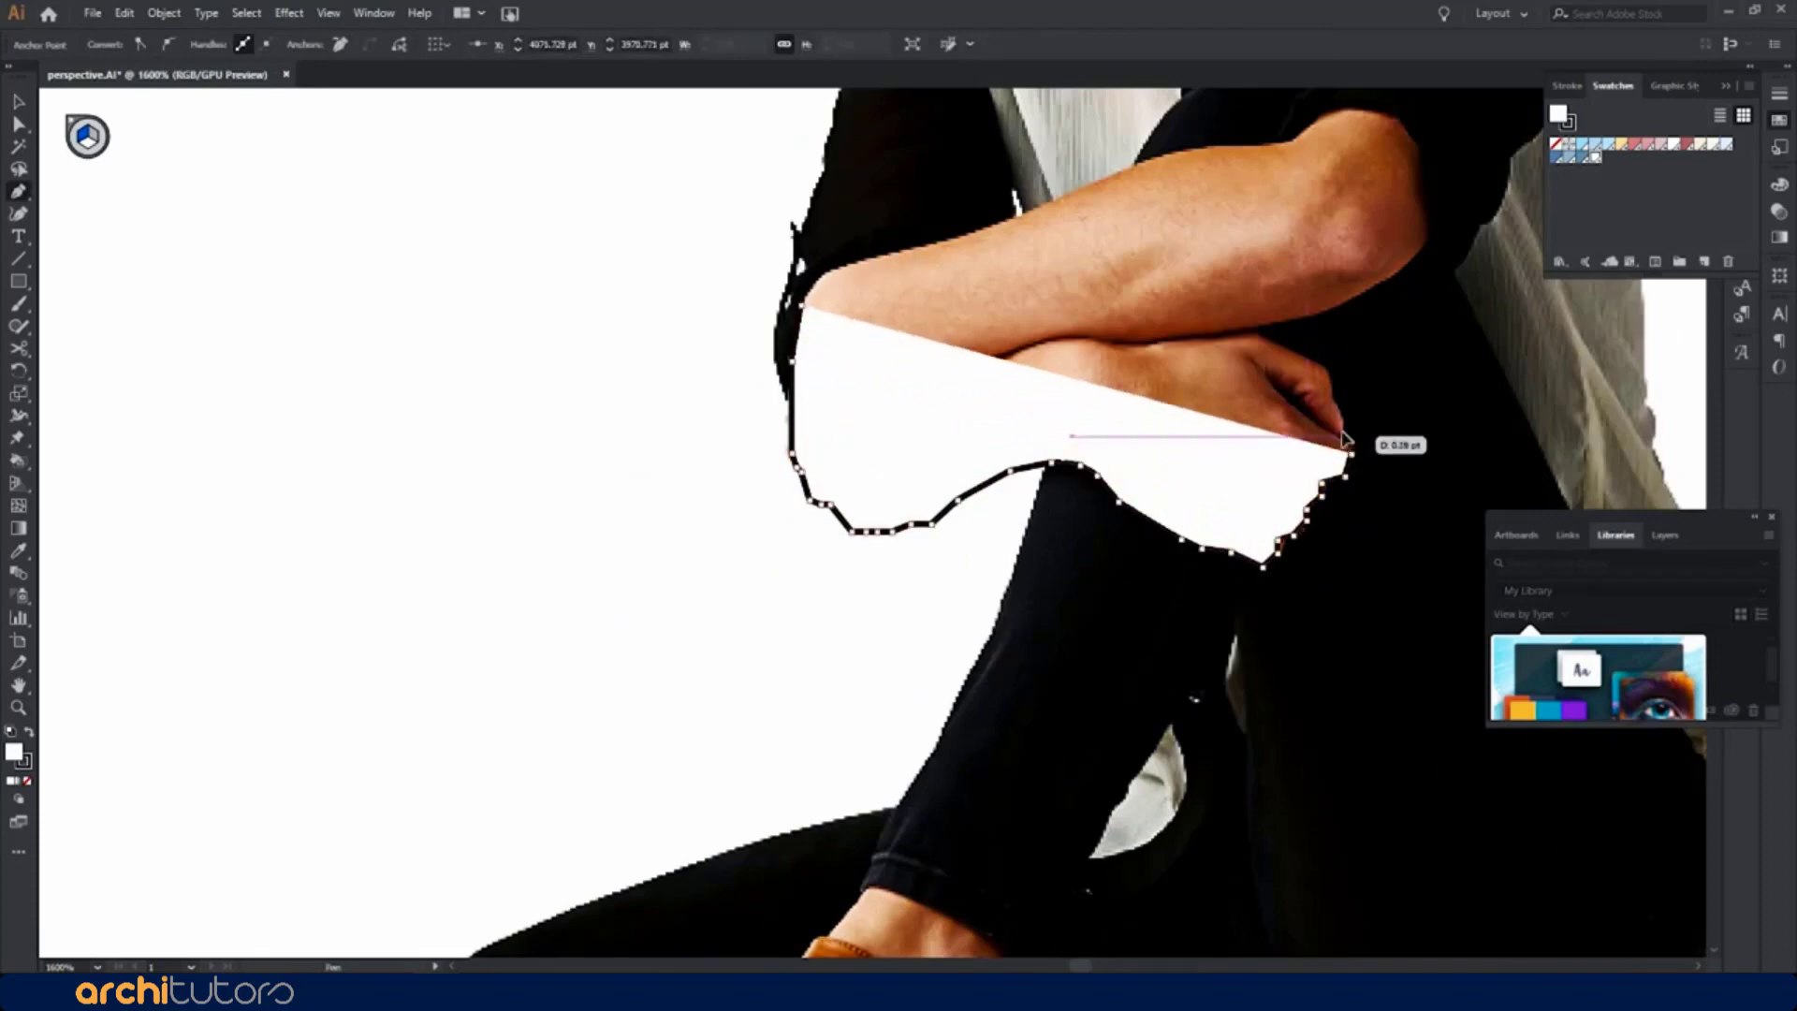
pyautogui.click(1329, 375)
pyautogui.click(1193, 337)
pyautogui.click(1057, 337)
pyautogui.click(1338, 304)
pyautogui.click(1423, 241)
pyautogui.click(1371, 112)
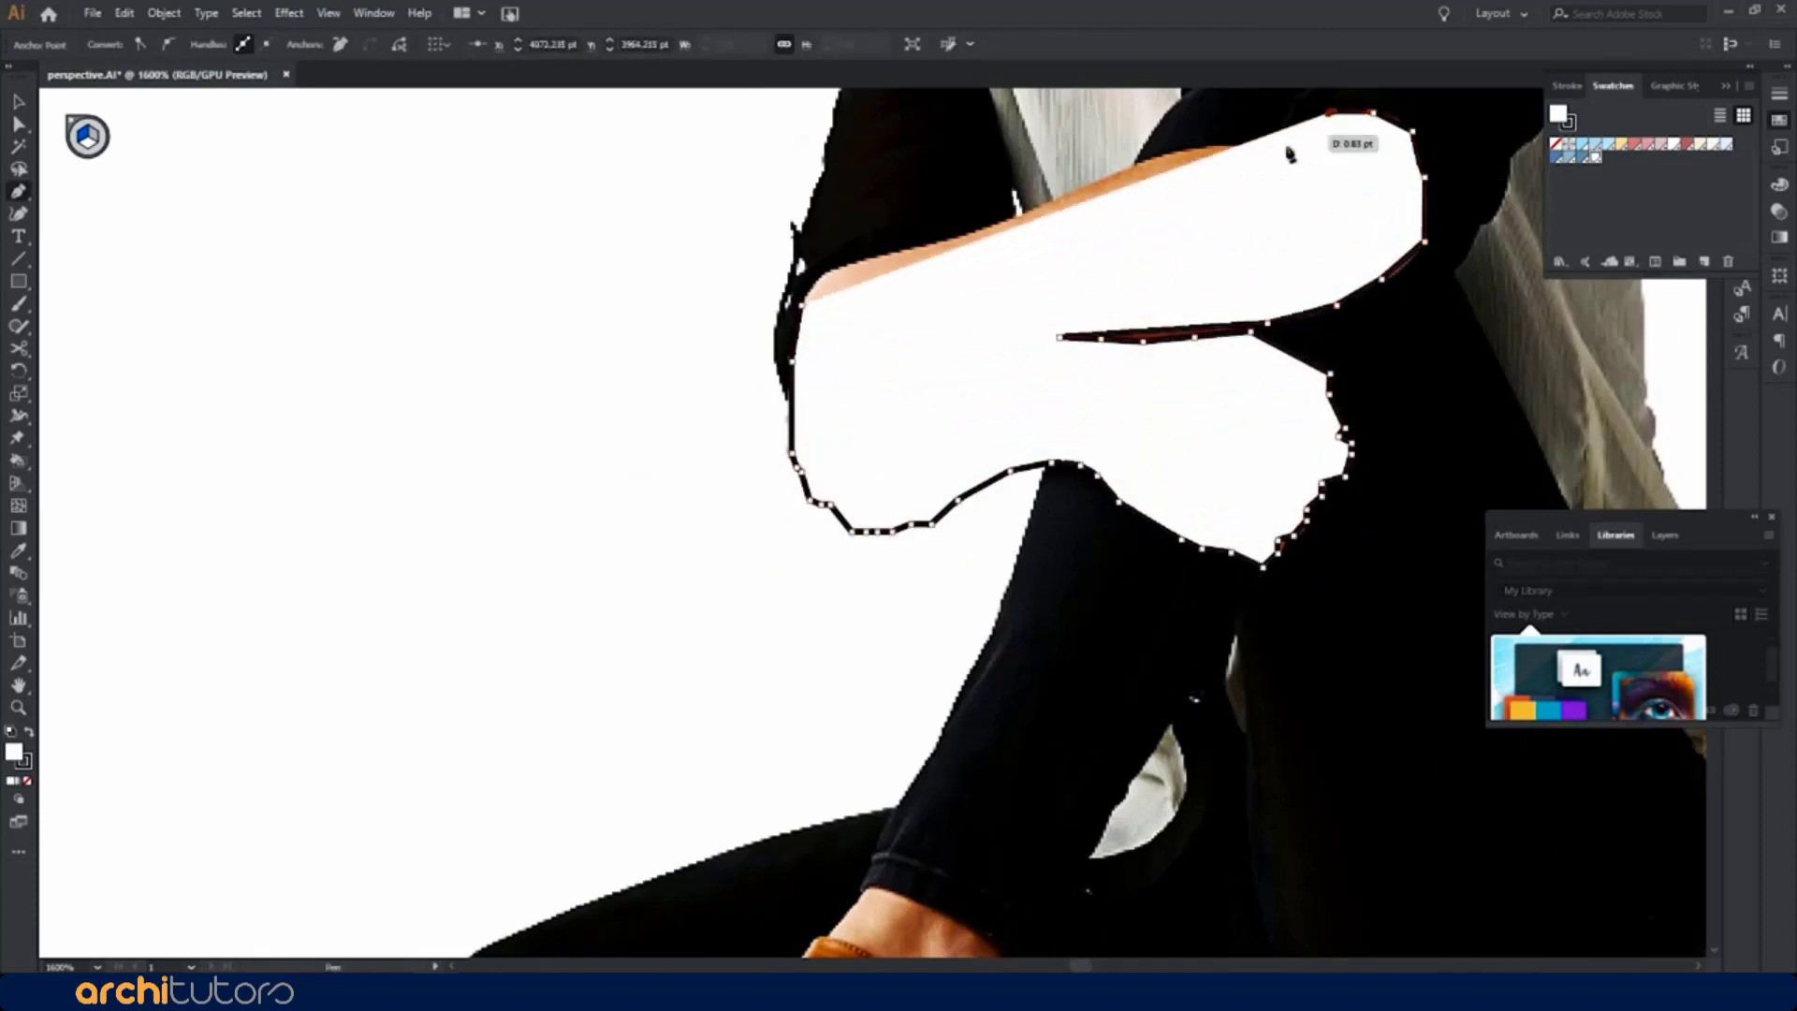
pyautogui.press('v')
# Trace the foot outline and close it as a white shape
pyautogui.scroll(10, 1179, 533)
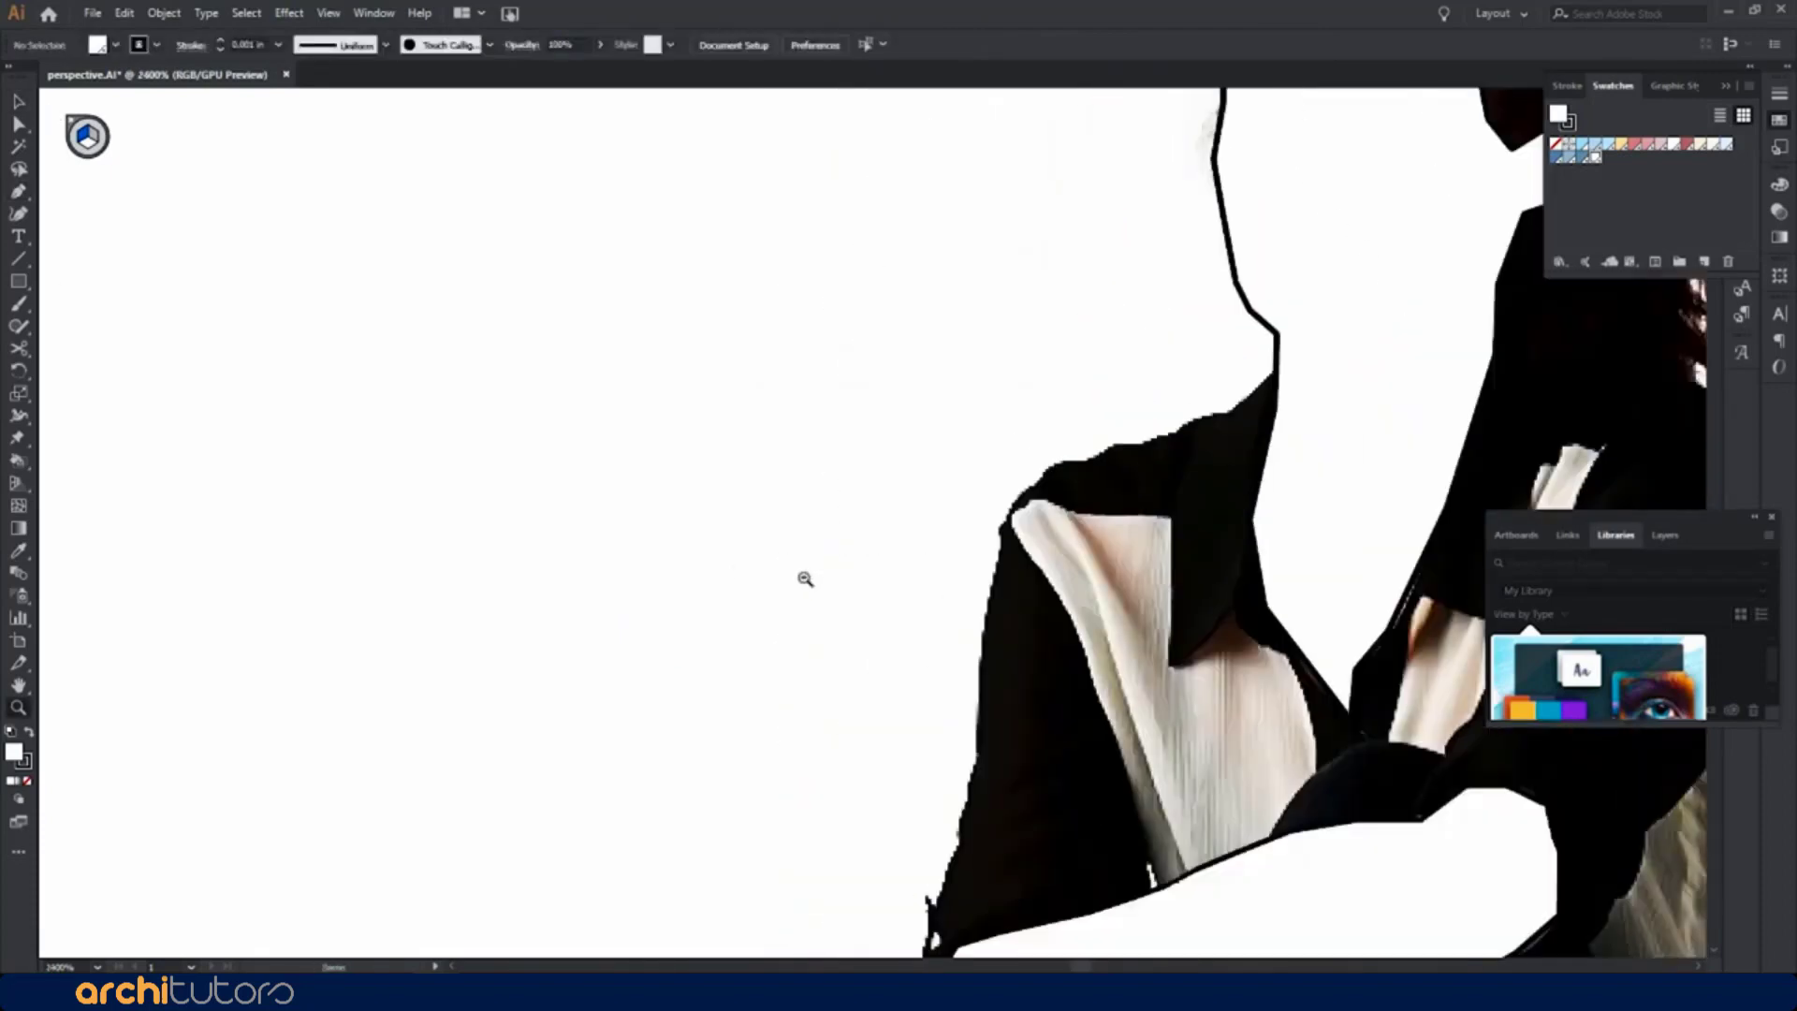
pyautogui.scroll(-10, 802, 577)
pyautogui.press('p')
pyautogui.scroll(-3, 748, 599)
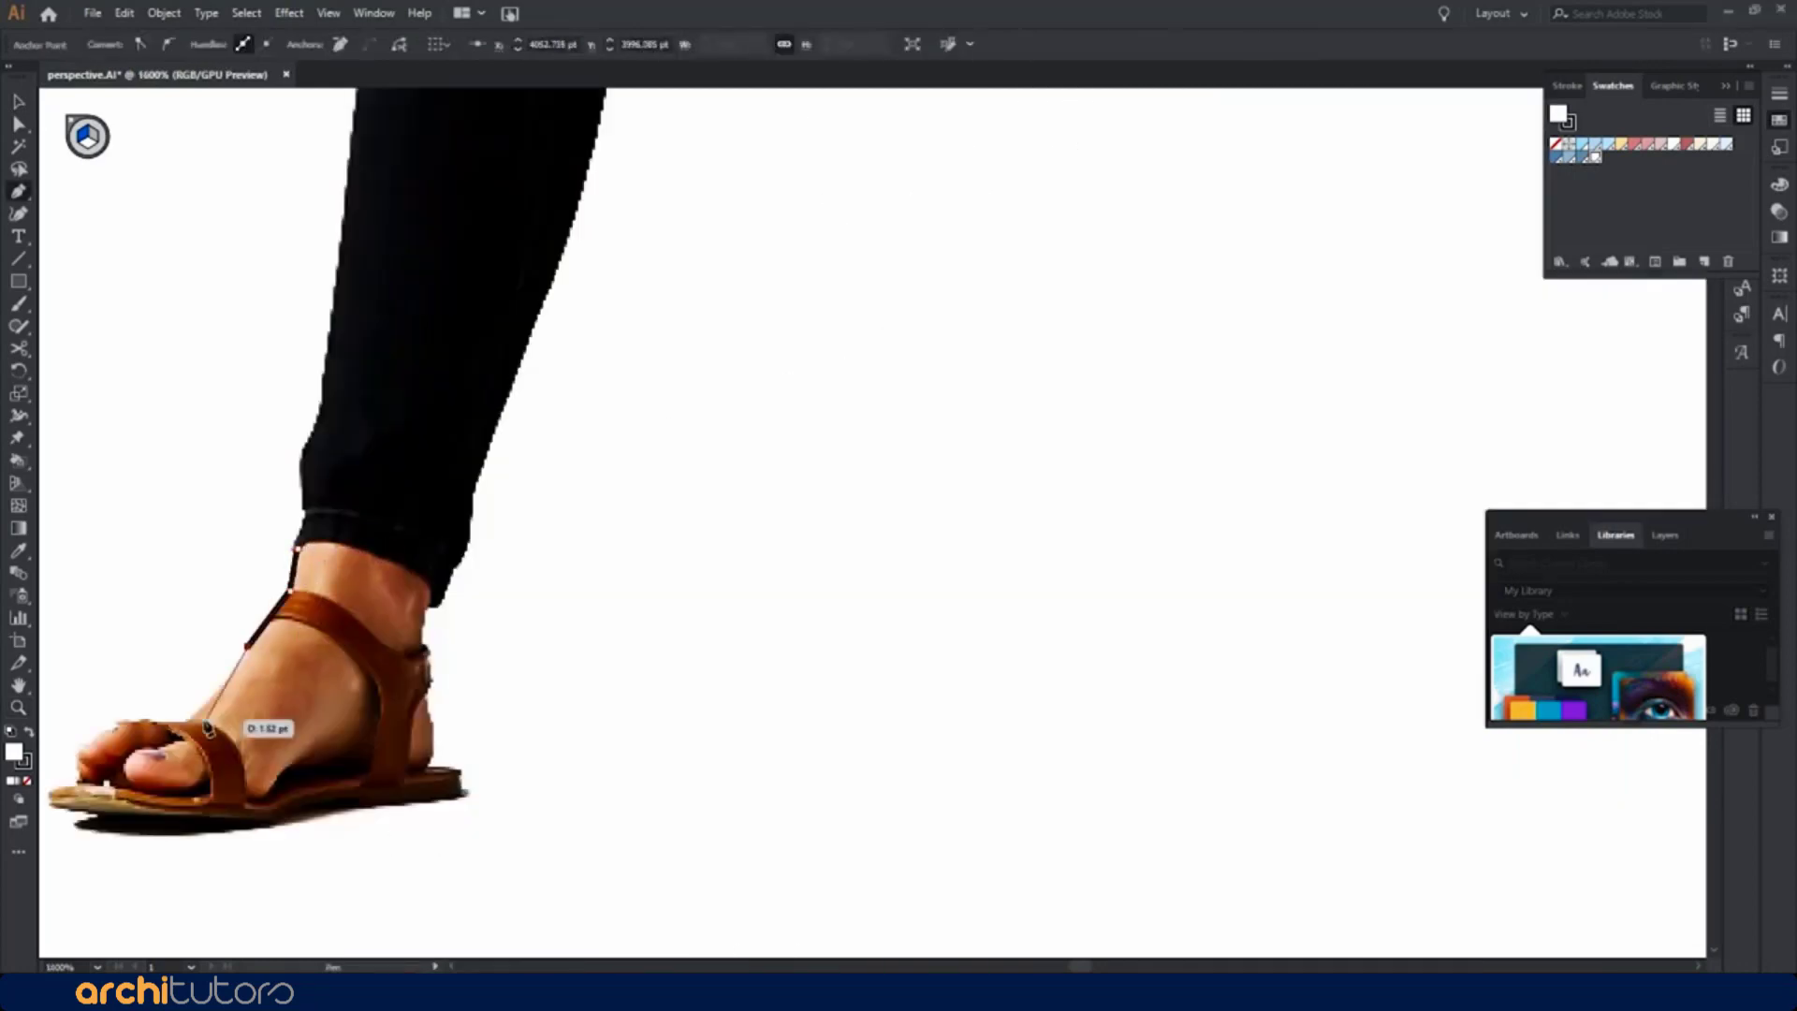
pyautogui.click(458, 784)
pyautogui.click(421, 609)
pyautogui.click(298, 546)
pyautogui.click(1665, 534)
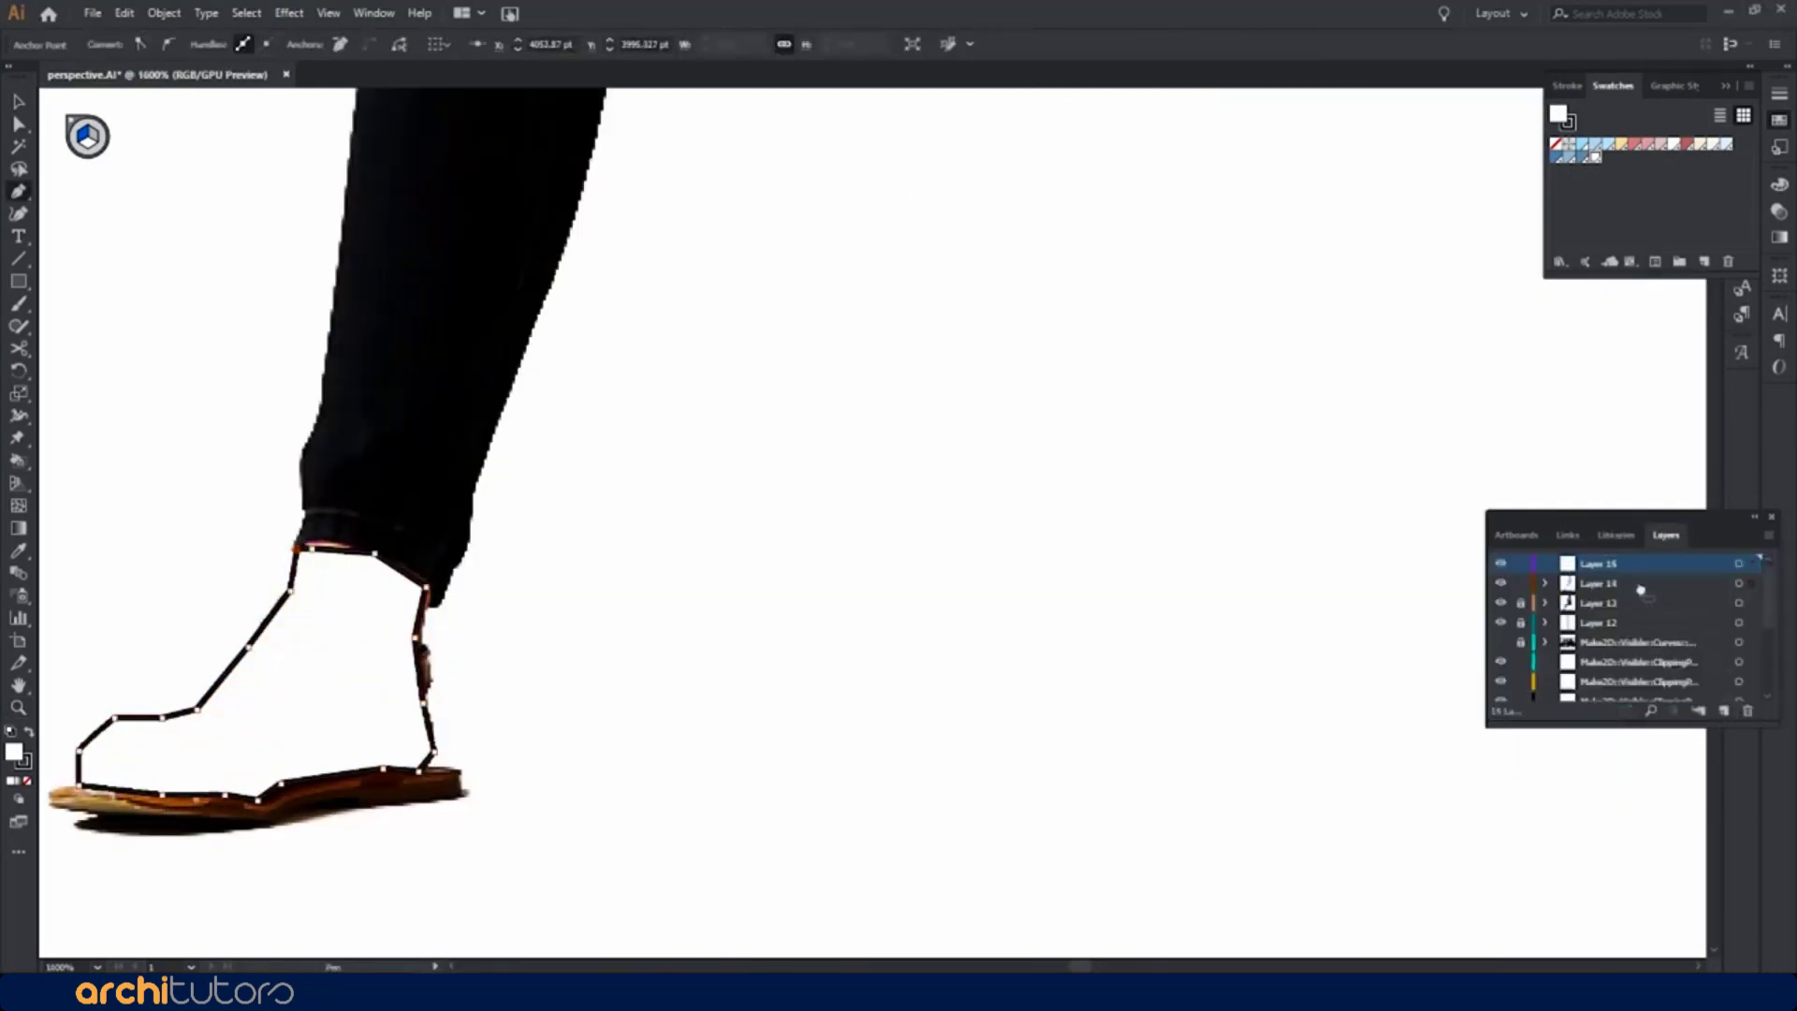
pyautogui.press('z')
pyautogui.keyDown('alt'); pyautogui.click(1036, 671); pyautogui.keyUp('alt')
# Trace the hair outline down across the shoulders and close the hair shape
pyautogui.scroll(10, 1036, 671)
pyautogui.click(655, 374)
pyautogui.press('p')
pyautogui.click(964, 401)
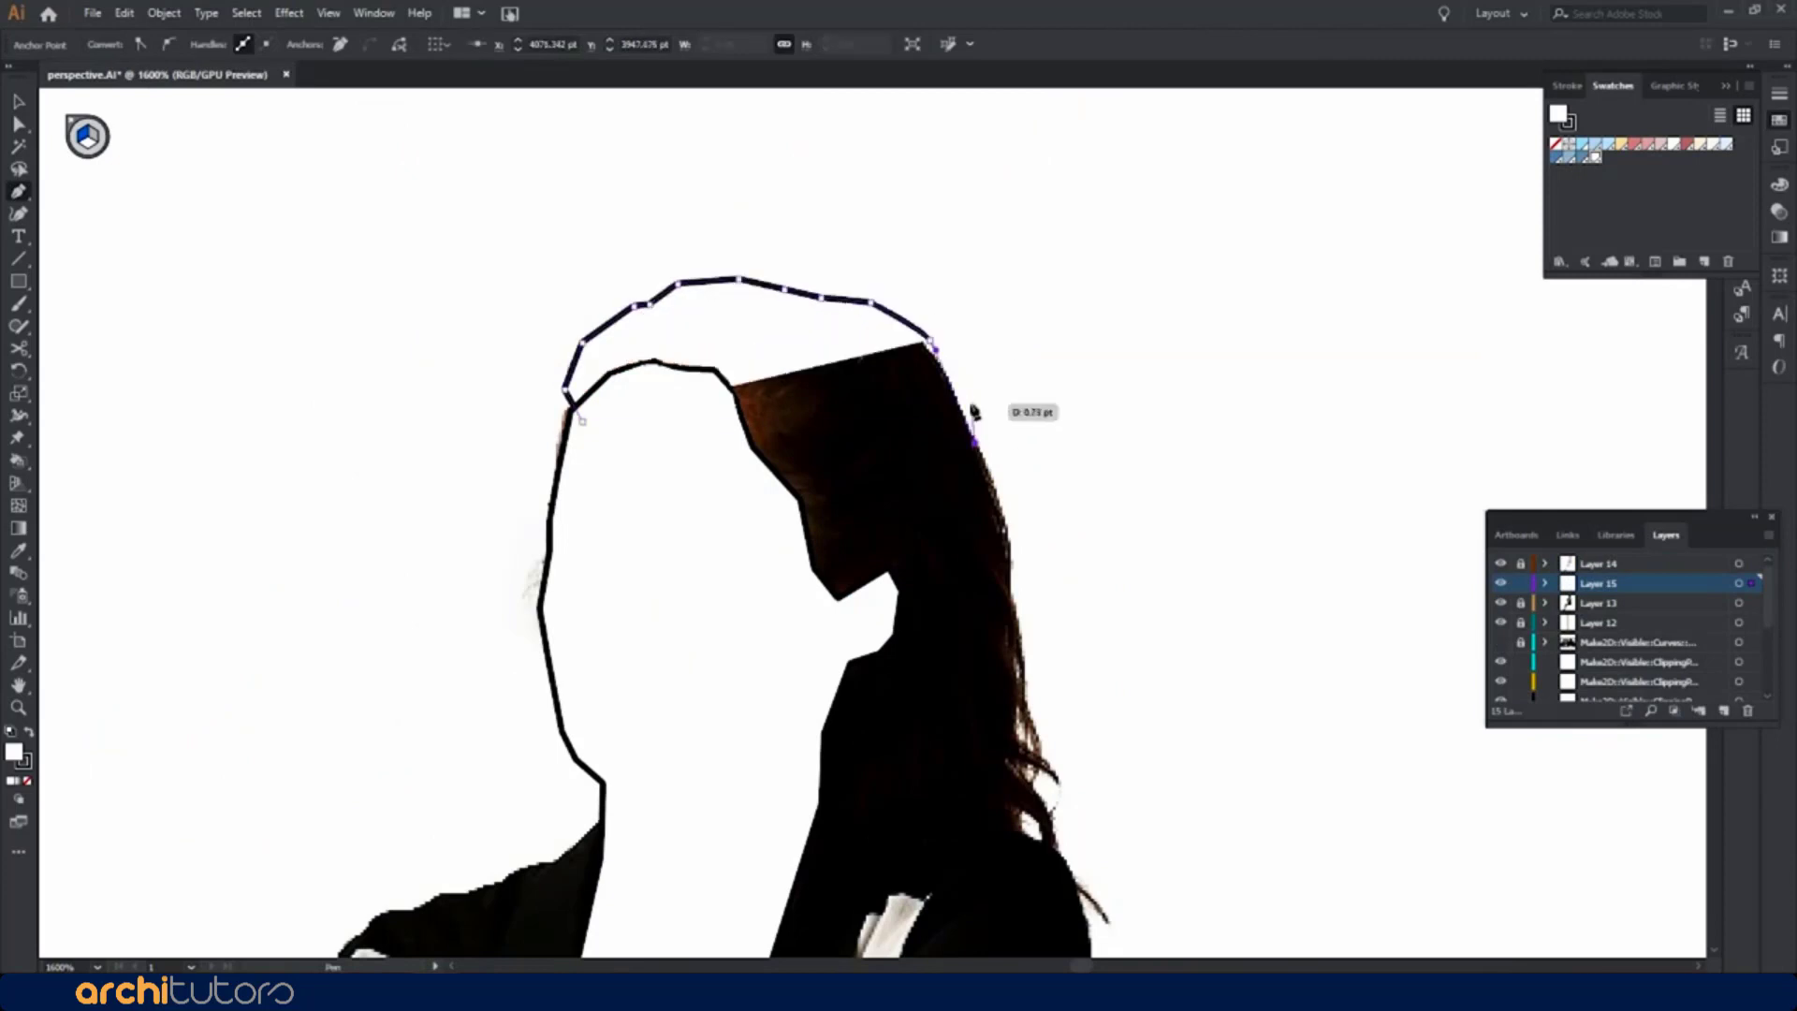
pyautogui.scroll(-2, 1030, 468)
pyautogui.click(1057, 594)
pyautogui.click(1065, 625)
pyautogui.click(819, 569)
pyautogui.click(608, 585)
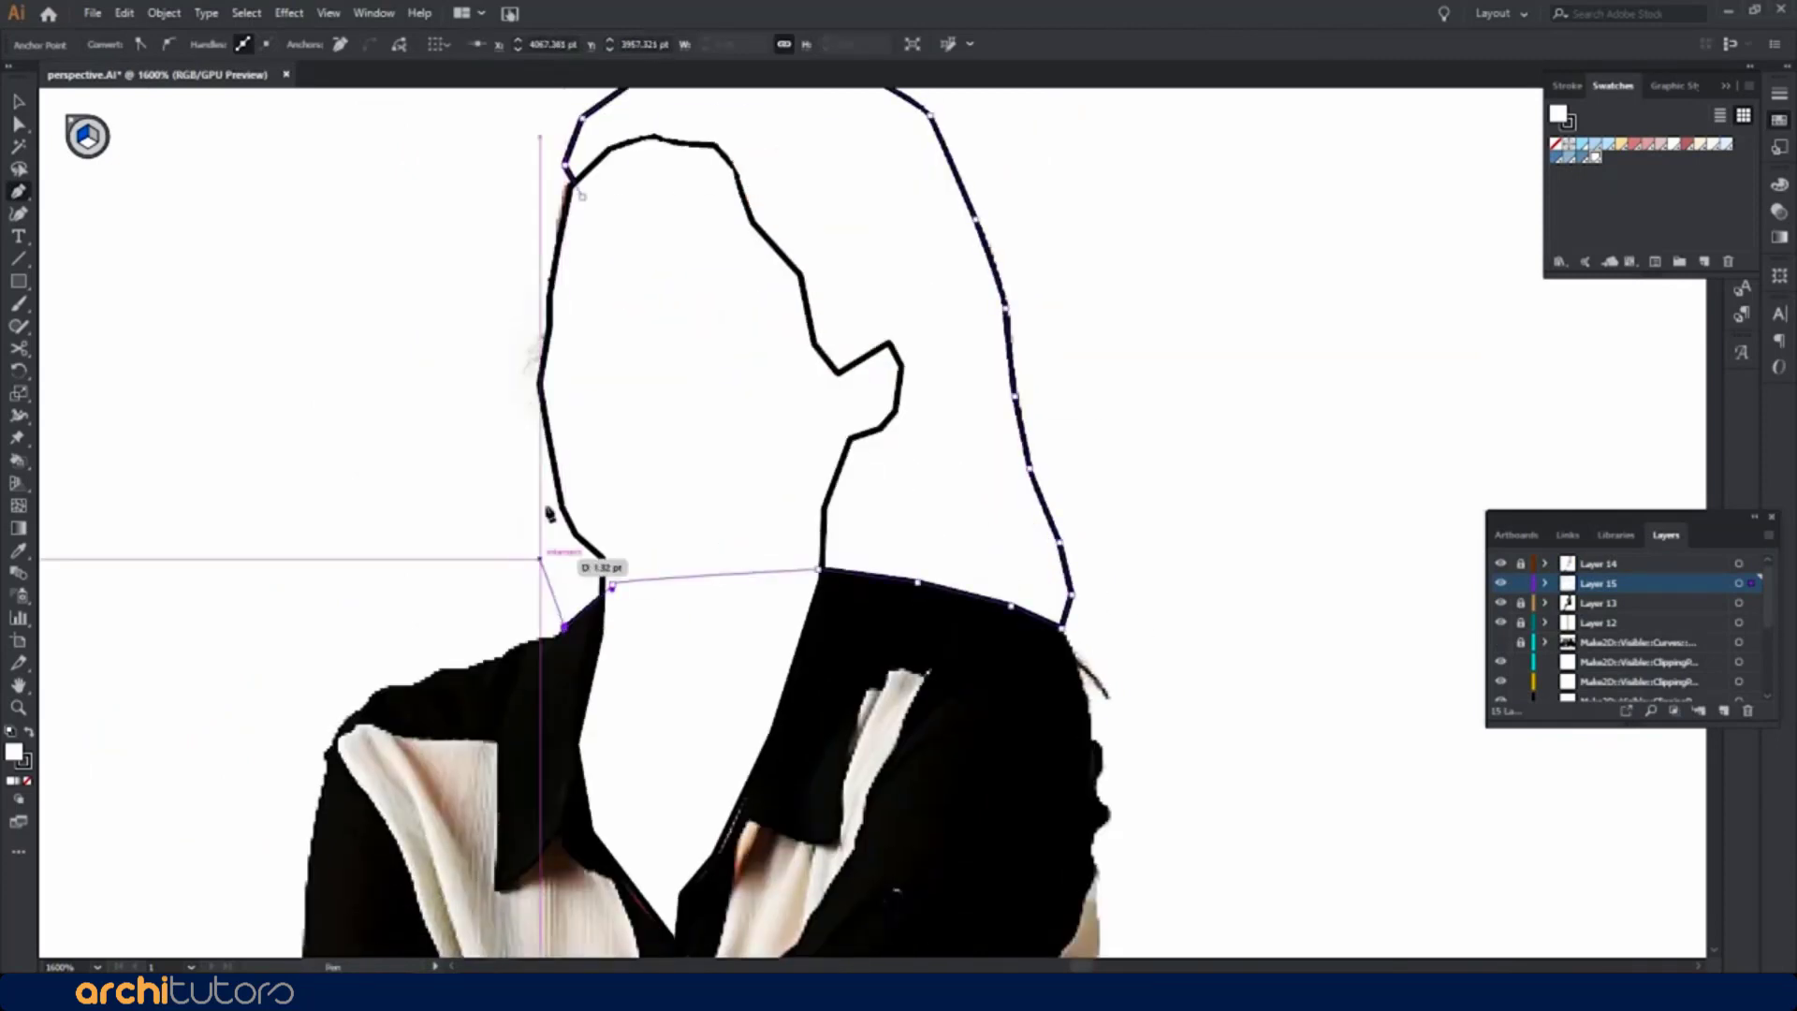
pyautogui.click(541, 559)
pyautogui.click(576, 387)
pyautogui.click(580, 195)
# Fill the hair with a new pink-purple swatch
pyautogui.click(1703, 262)
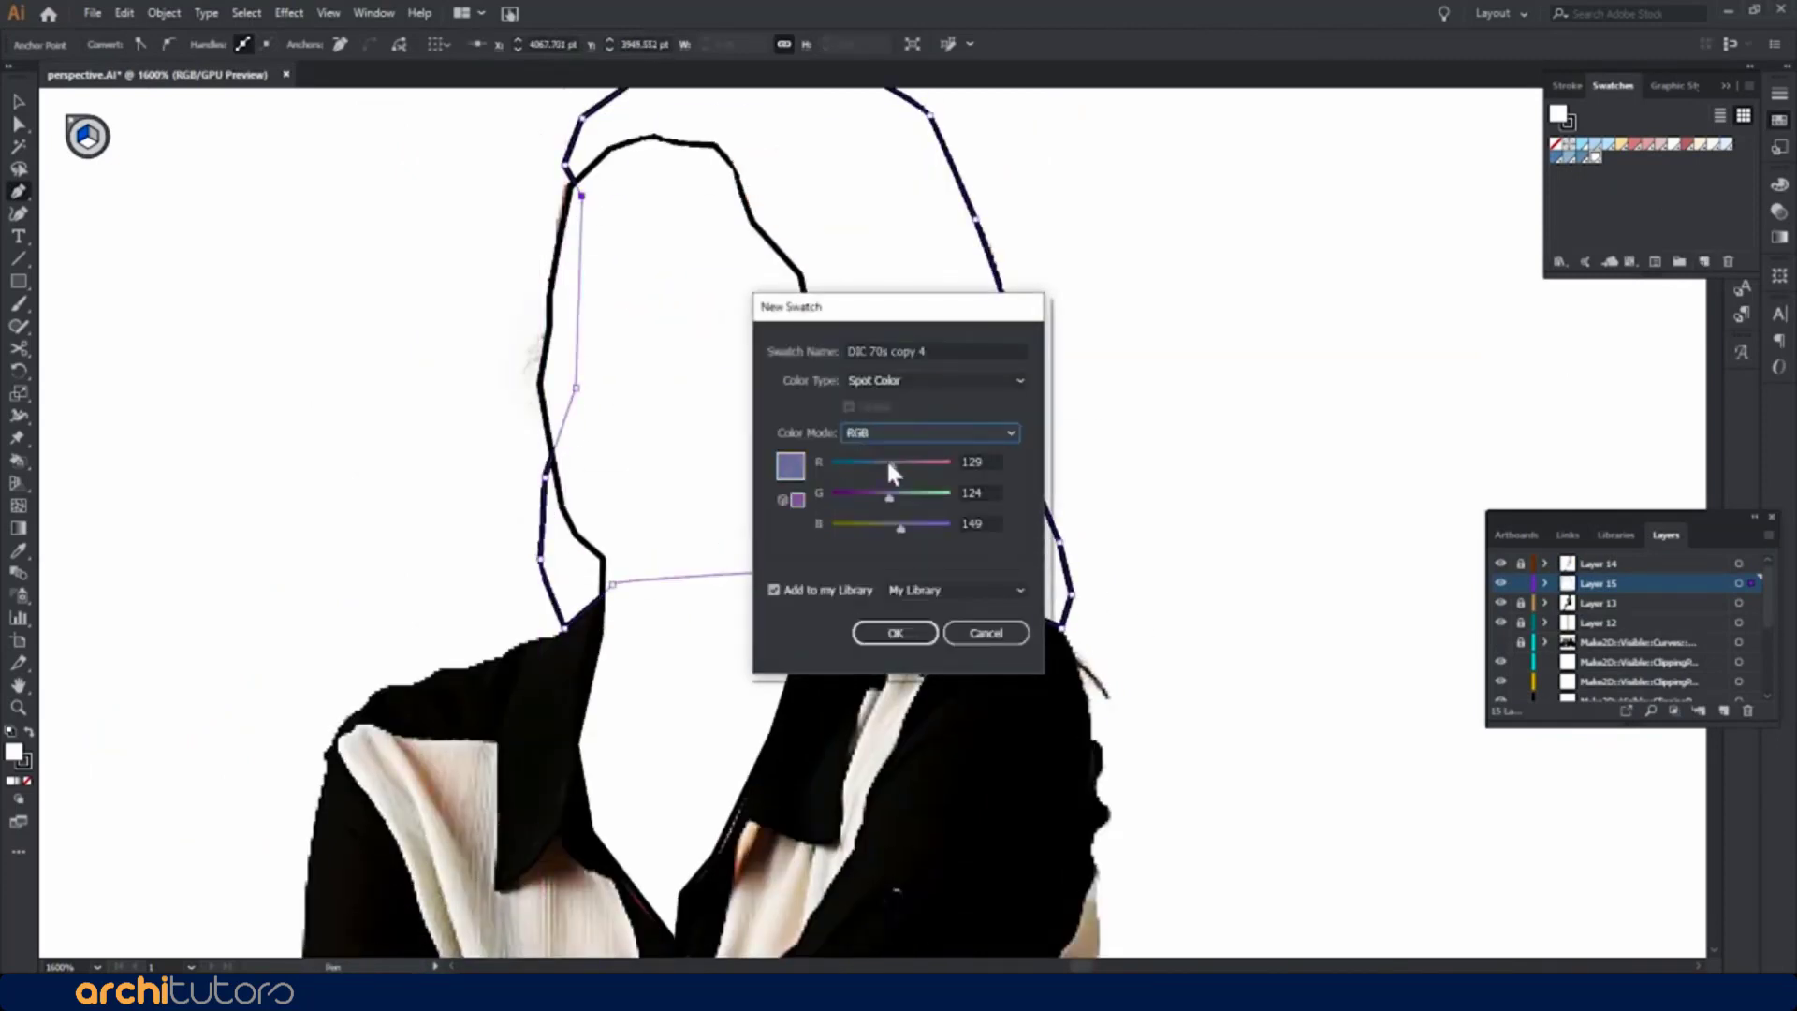
pyautogui.moveTo(889, 462); pyautogui.dragTo(912, 461)
pyautogui.click(894, 633)
pyautogui.press('a')
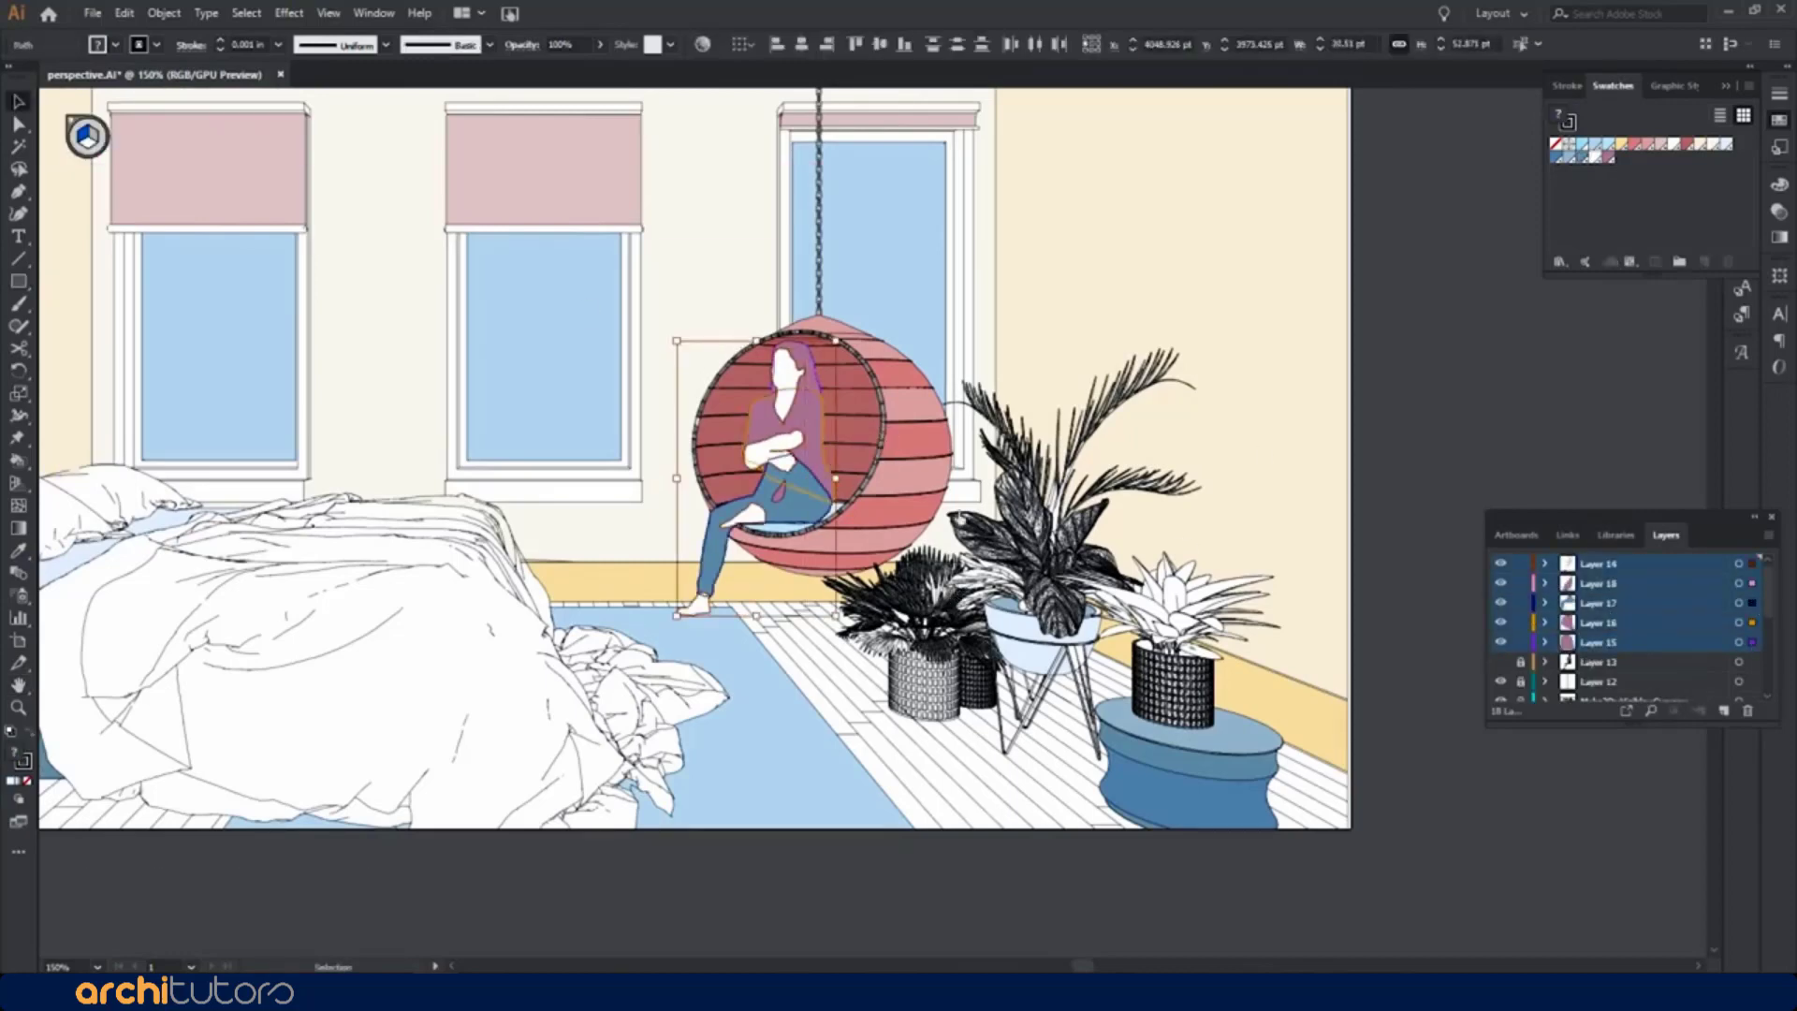
# Move the woman artwork slightly higher in the chair and deselect it
pyautogui.moveTo(746, 379); pyautogui.dragTo(749, 371)
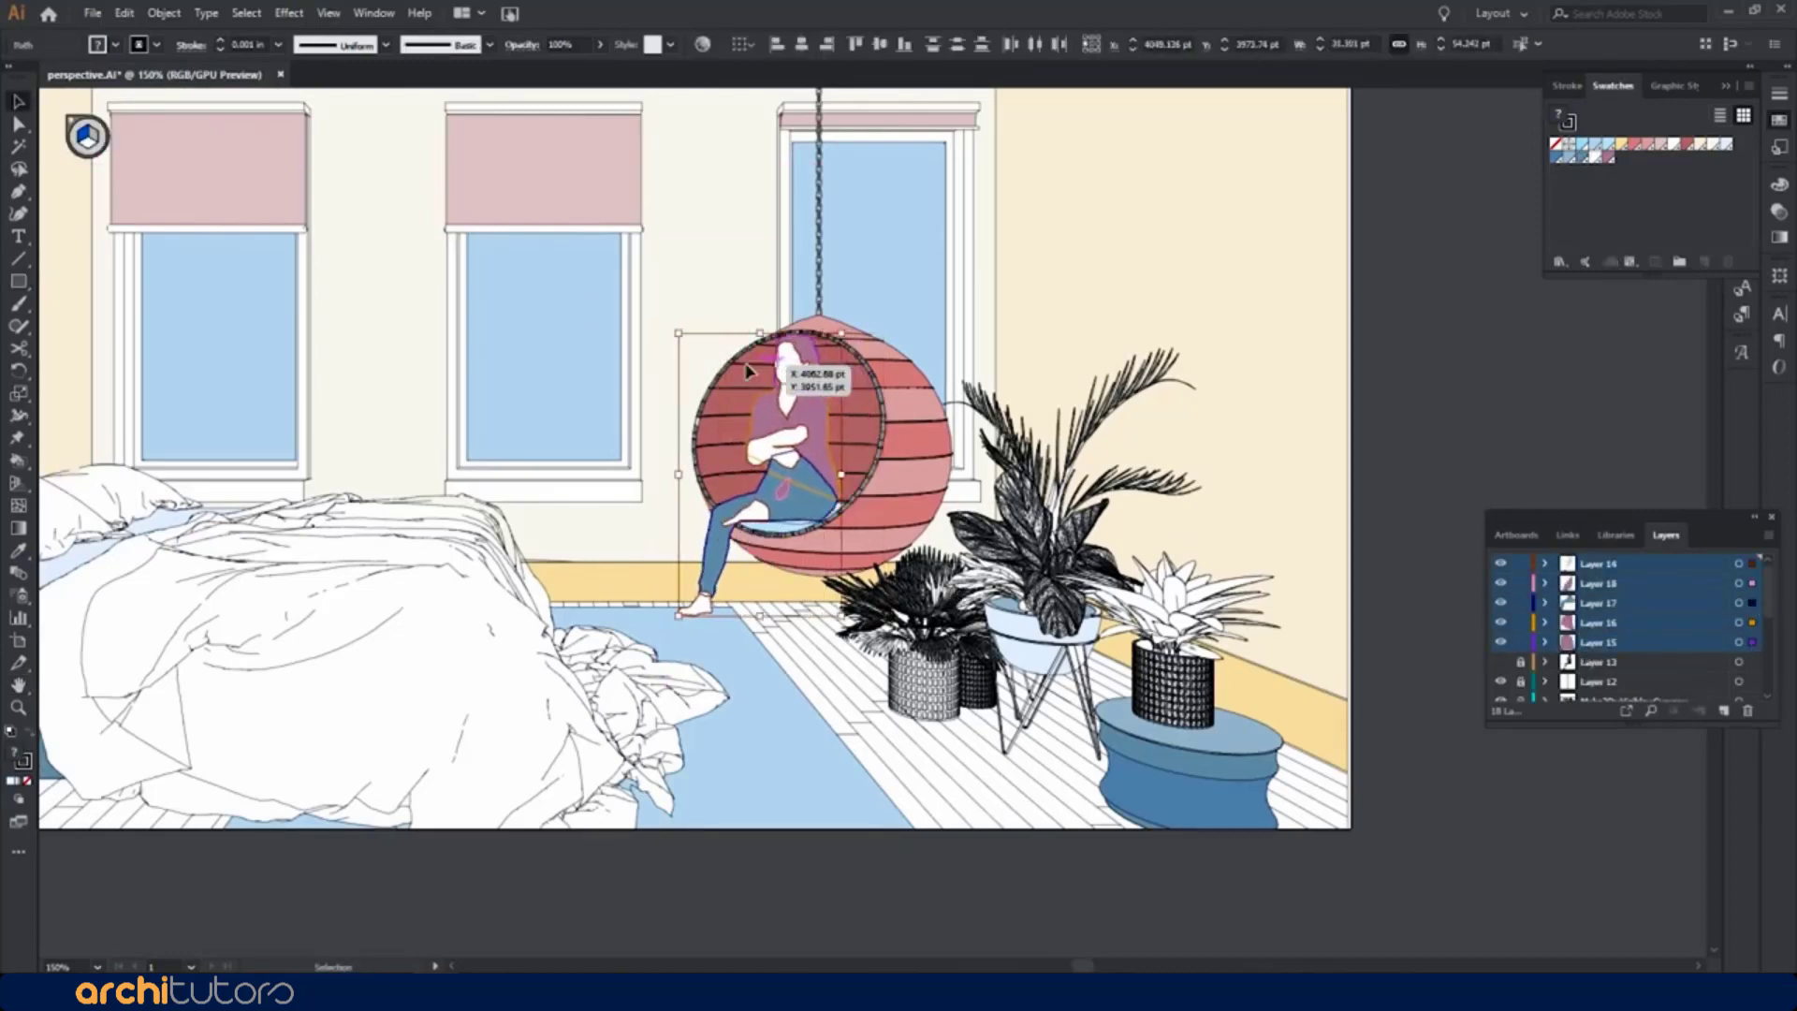
pyautogui.moveTo(749, 371); pyautogui.dragTo(748, 372)
pyautogui.click(1295, 533)
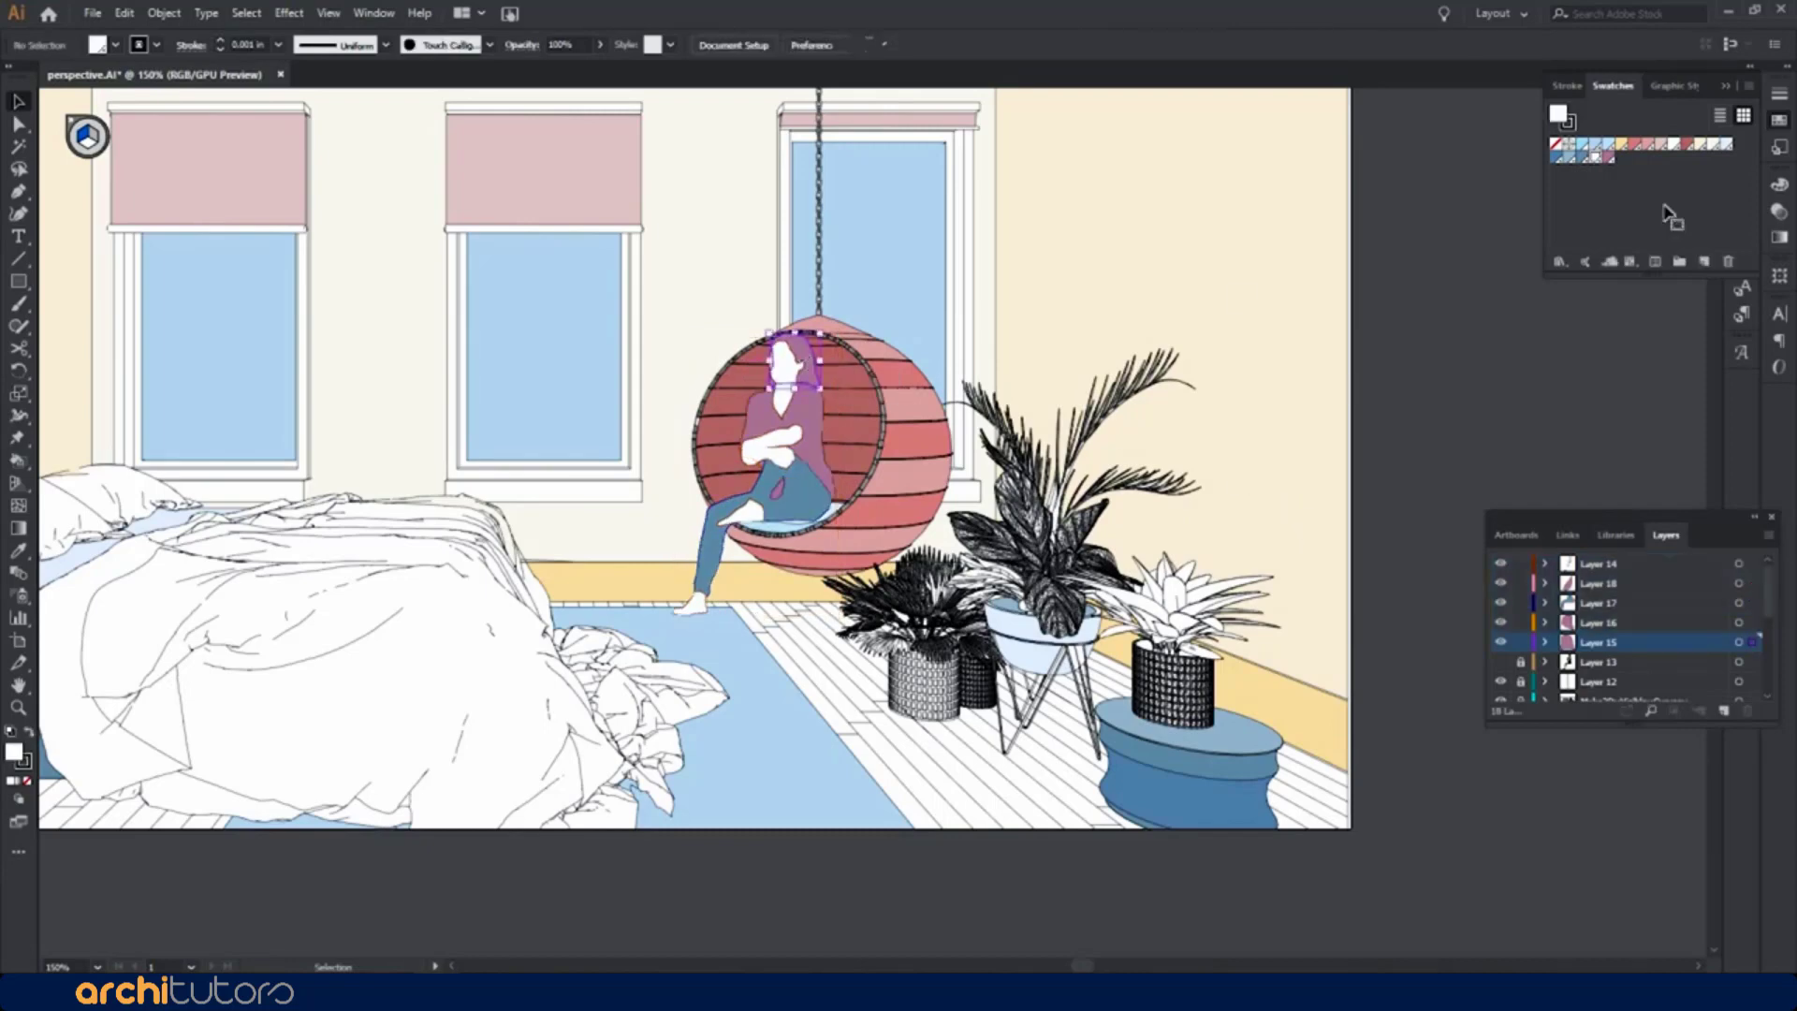
# Create a teal HSB swatch for her top and paint the mattress strip pink
pyautogui.click(1704, 261)
pyautogui.click(1158, 431)
pyautogui.click(1123, 474)
pyautogui.moveTo(1140, 461); pyautogui.dragTo(1065, 457)
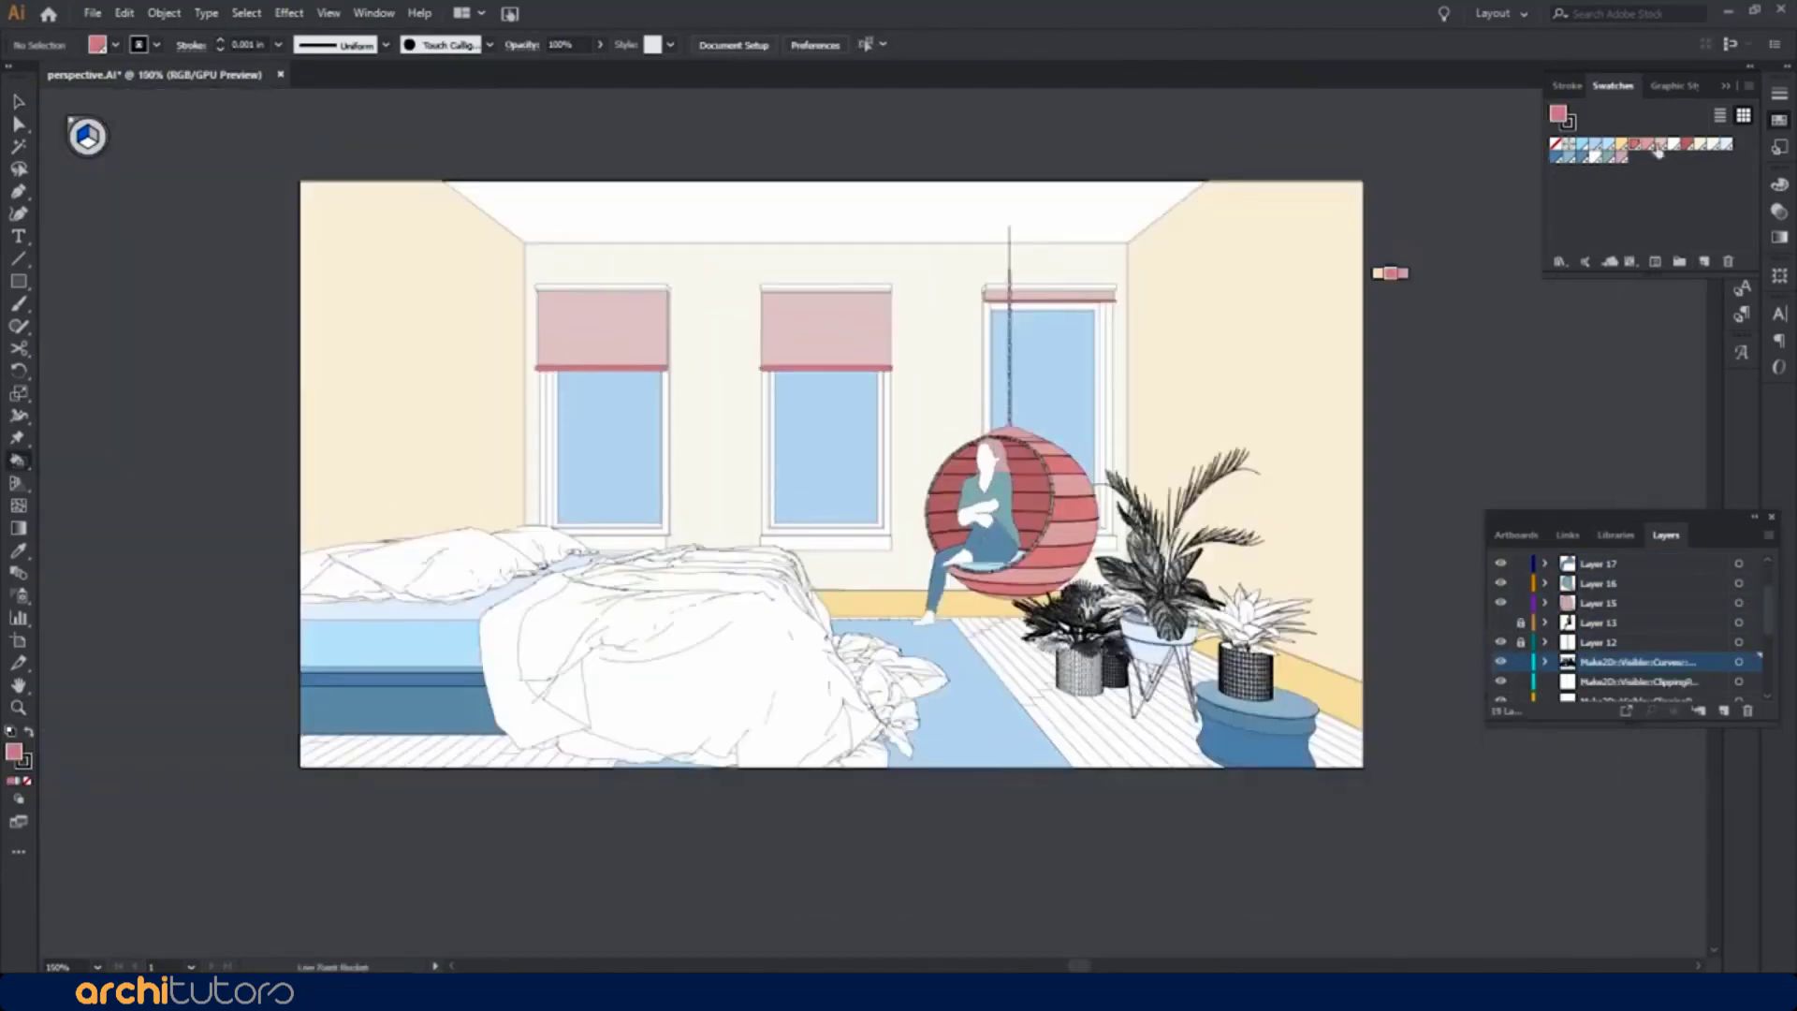
pyautogui.click(450, 636)
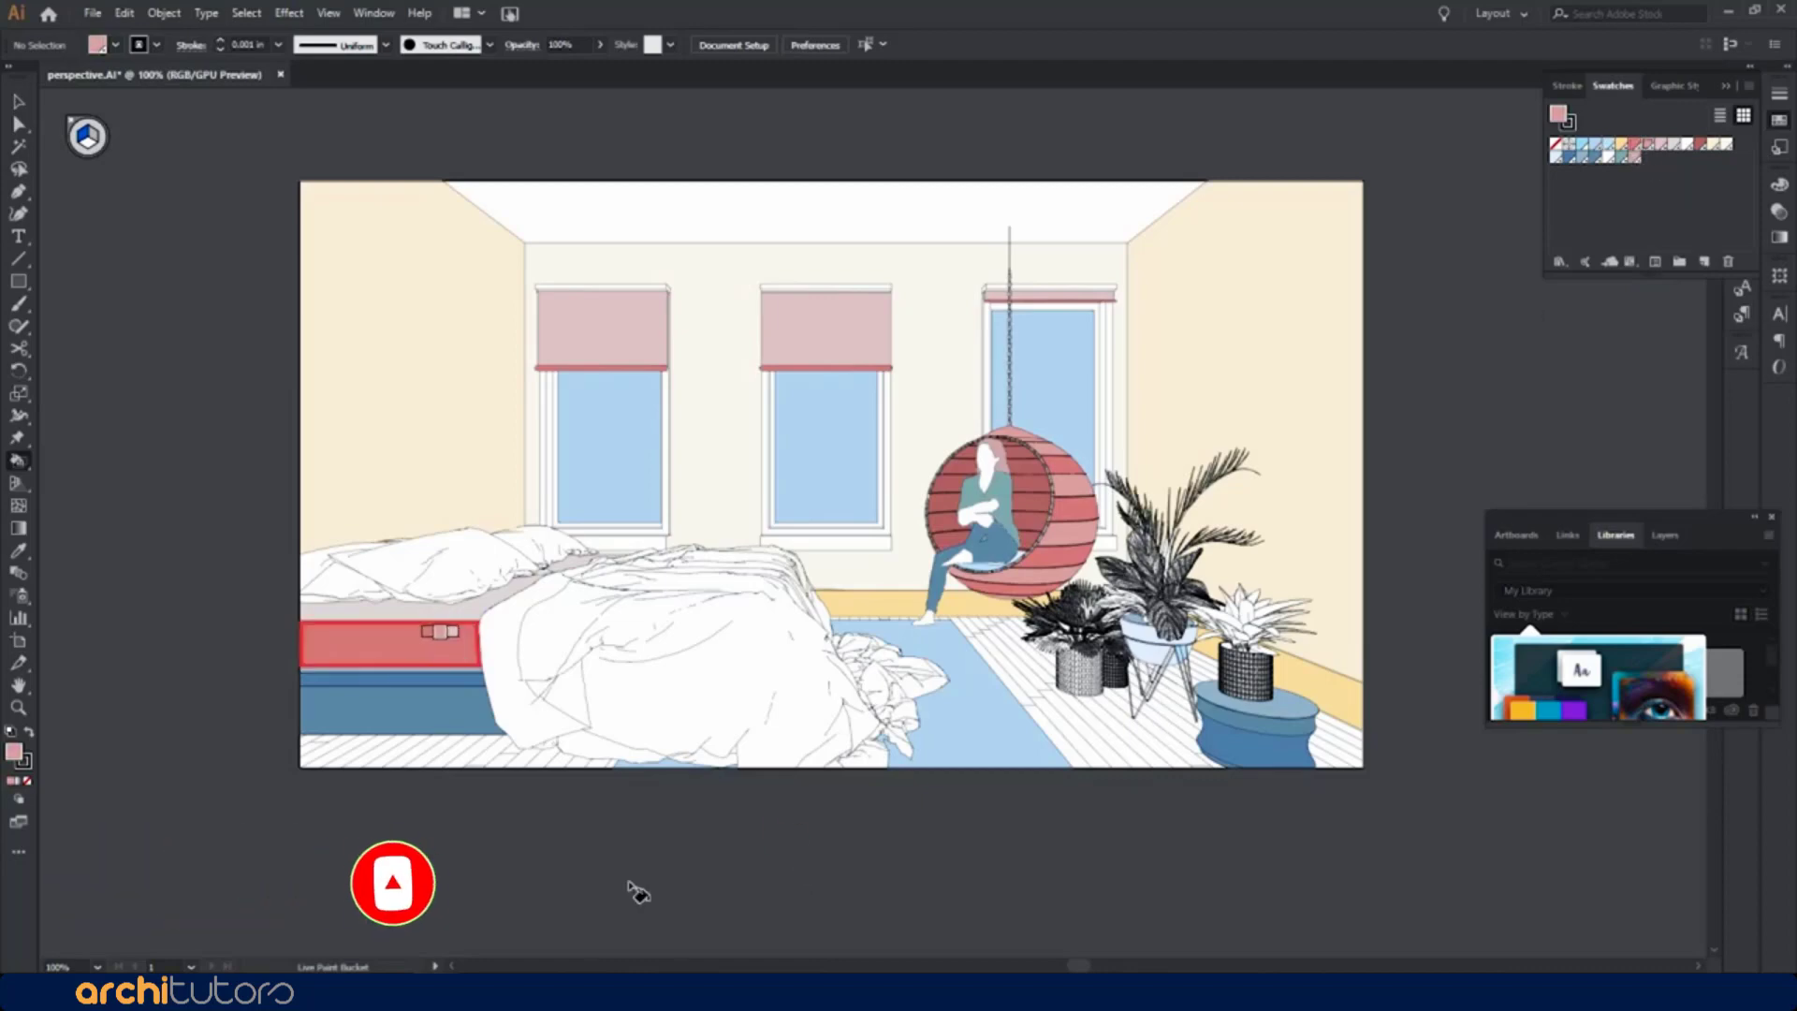
# Zoom in on the windows and pen-draw the cloud band's upper curve across them
pyautogui.click(1665, 534)
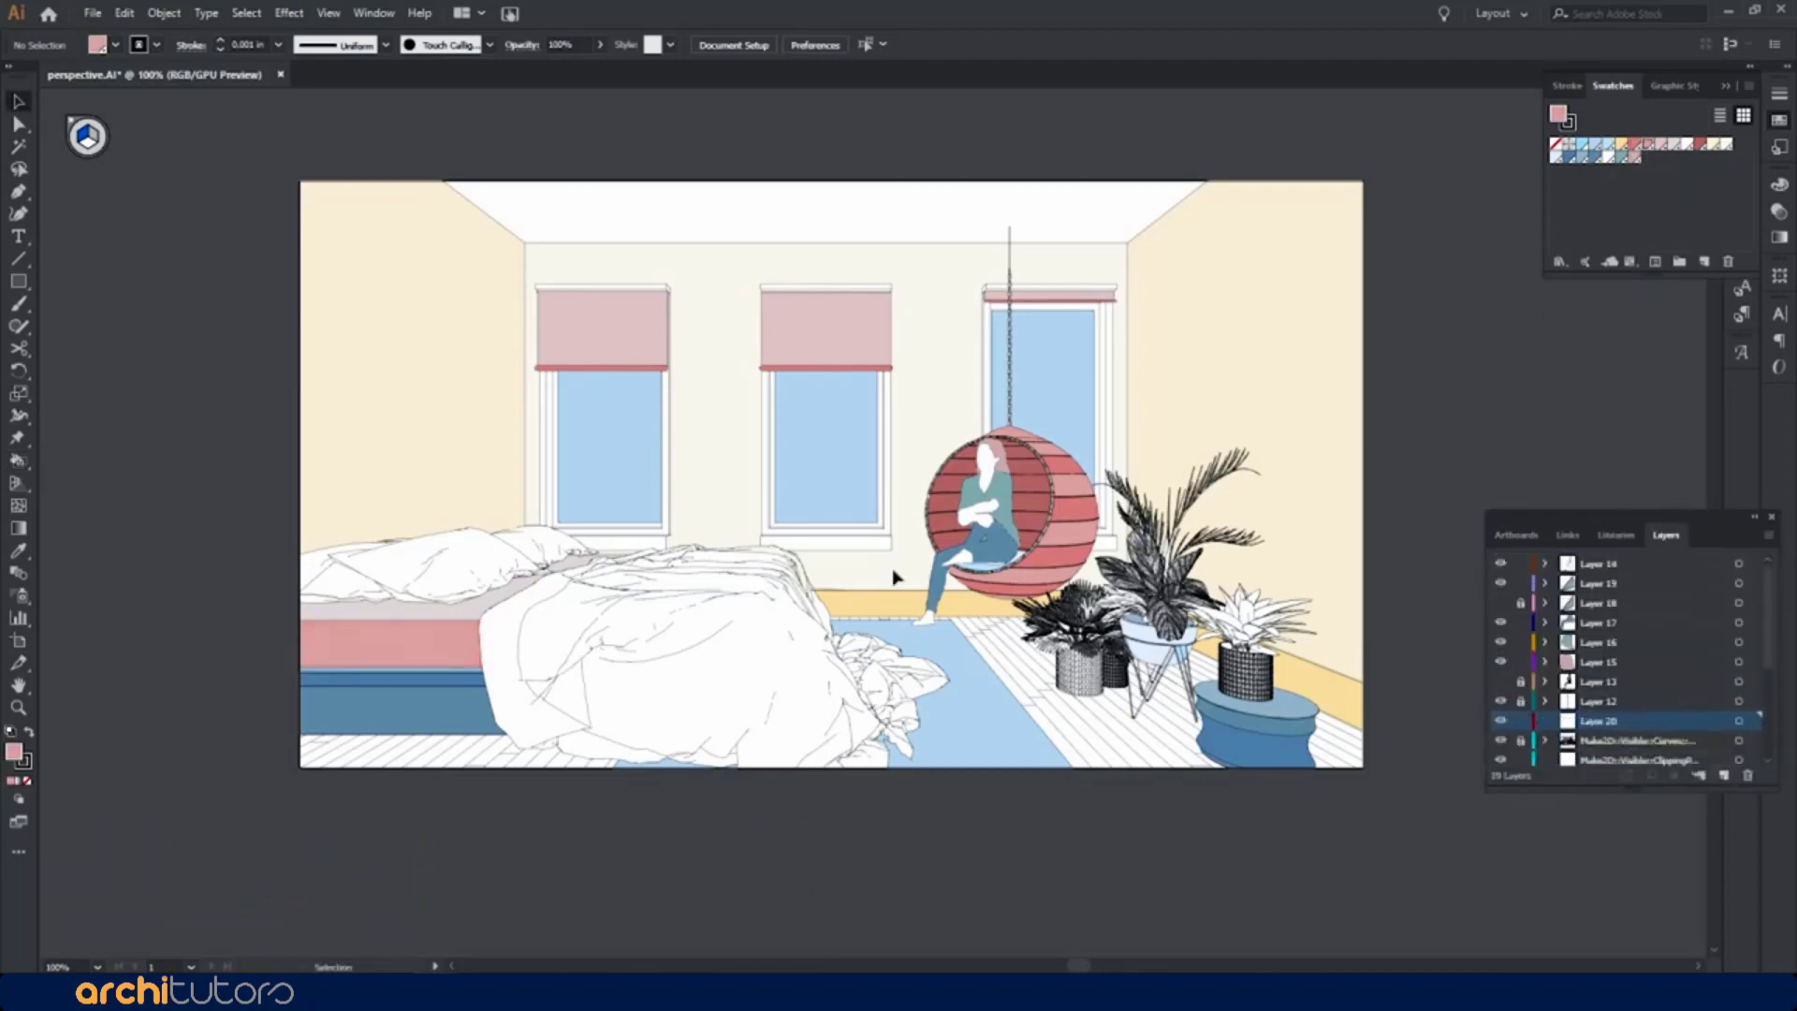
pyautogui.click(239, 400)
pyautogui.moveTo(1211, 534); pyautogui.dragTo(923, 542)
pyautogui.press('p')
pyautogui.moveTo(570, 466); pyautogui.dragTo(655, 452)
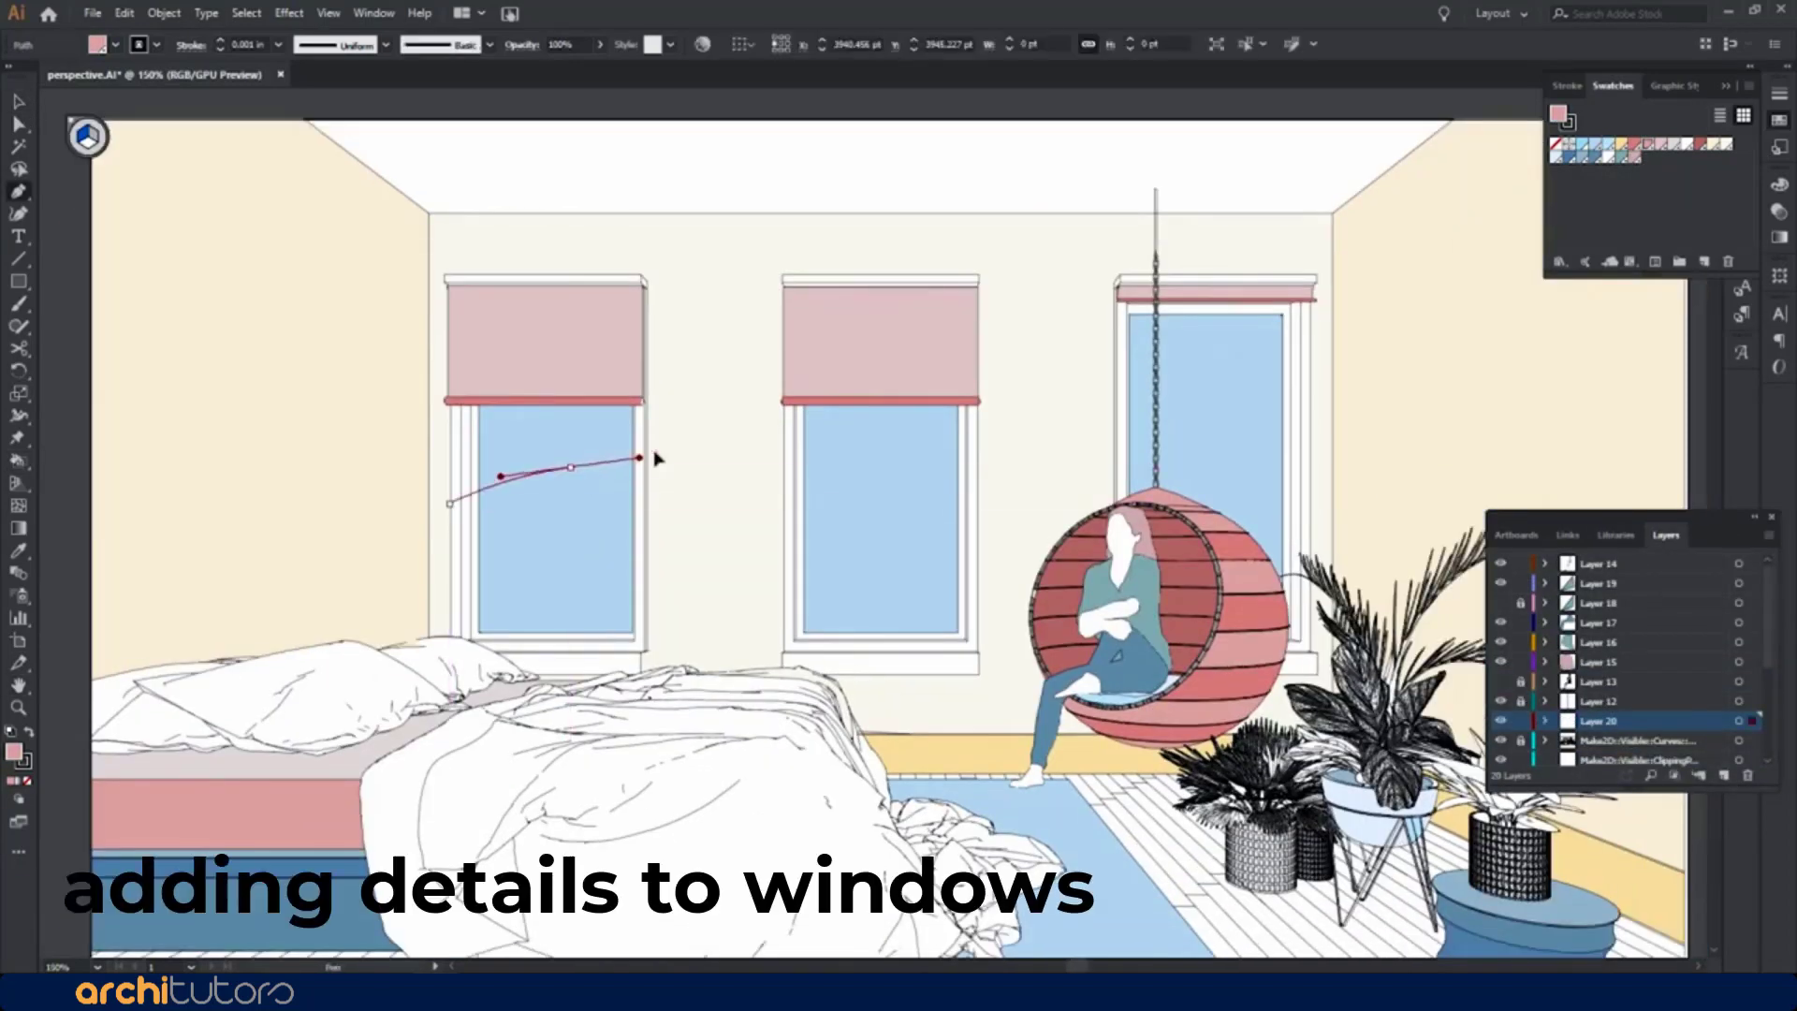
pyautogui.moveTo(857, 453); pyautogui.dragTo(894, 441)
pyautogui.moveTo(1202, 394); pyautogui.dragTo(1245, 385)
# Finish the cloud outline with its curved lower edge and close the shape
pyautogui.click(1318, 374)
pyautogui.click(1320, 409)
pyautogui.click(1149, 440)
pyautogui.moveTo(1137, 482); pyautogui.dragTo(1098, 492)
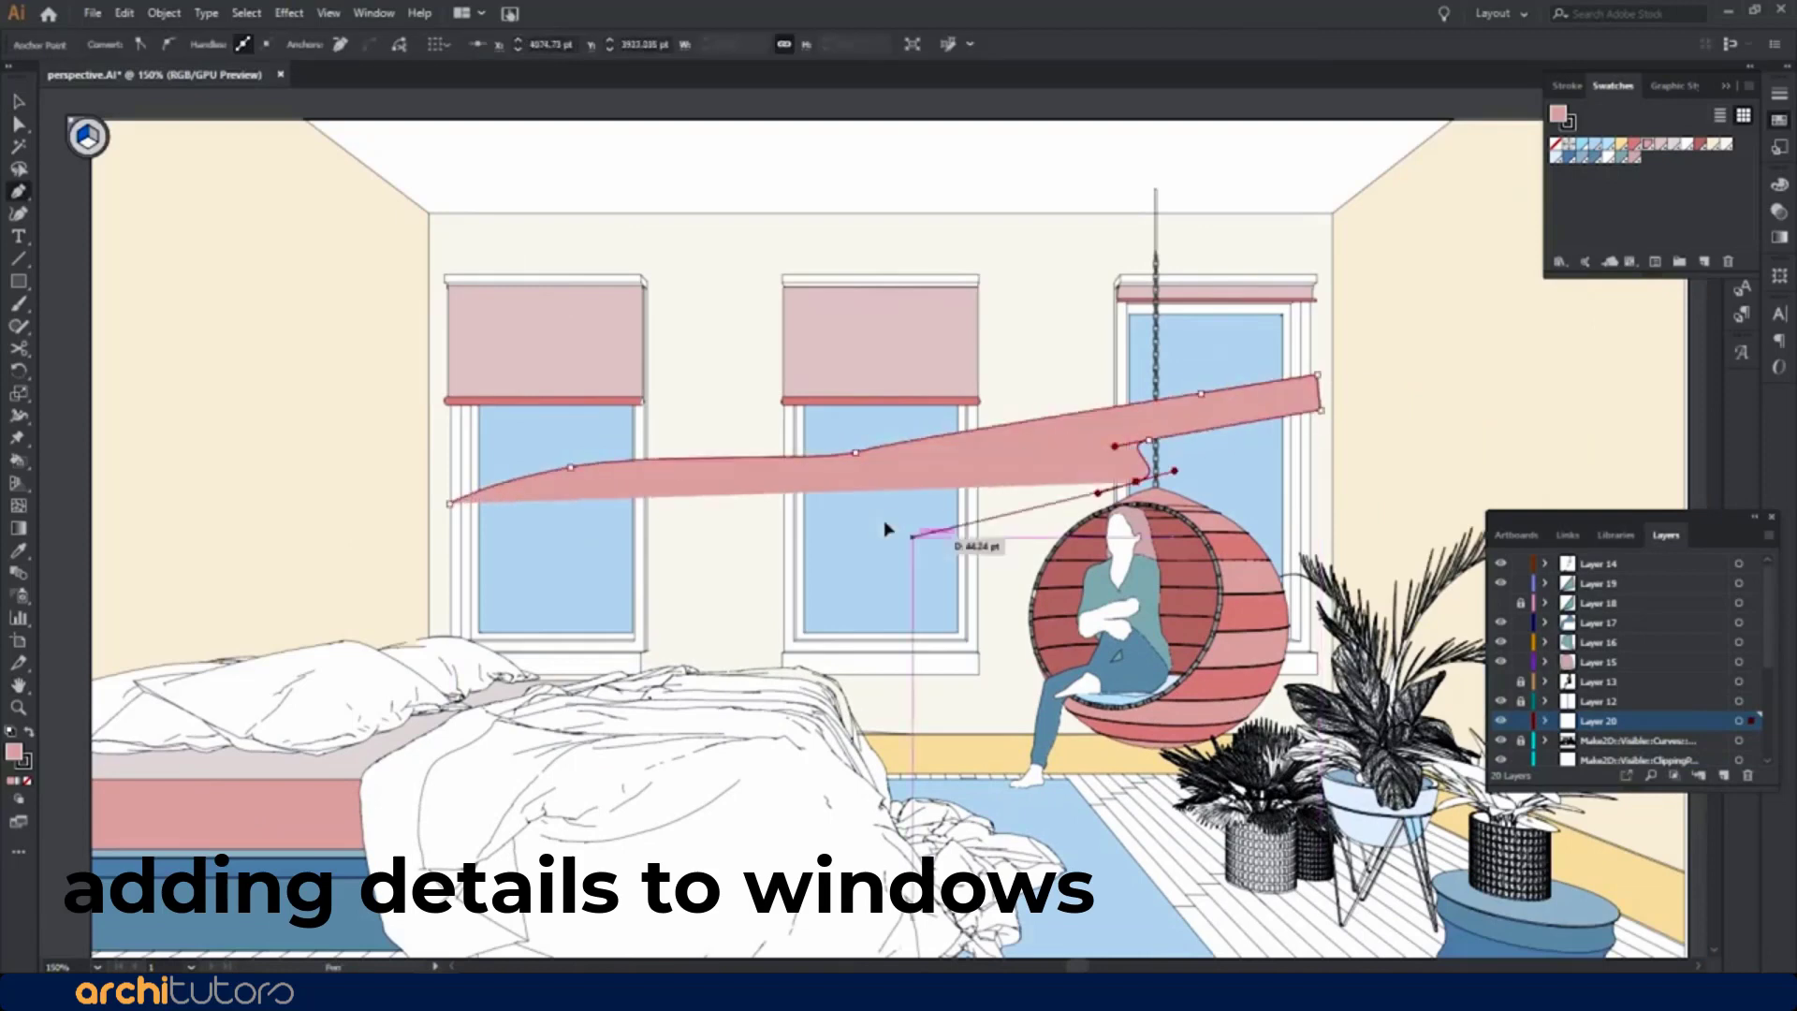
pyautogui.moveTo(908, 513); pyautogui.dragTo(877, 532)
pyautogui.click(682, 621)
pyautogui.click(462, 661)
pyautogui.click(450, 504)
# Turn the window and cloud artwork into a Live Paint group
pyautogui.click(1609, 155)
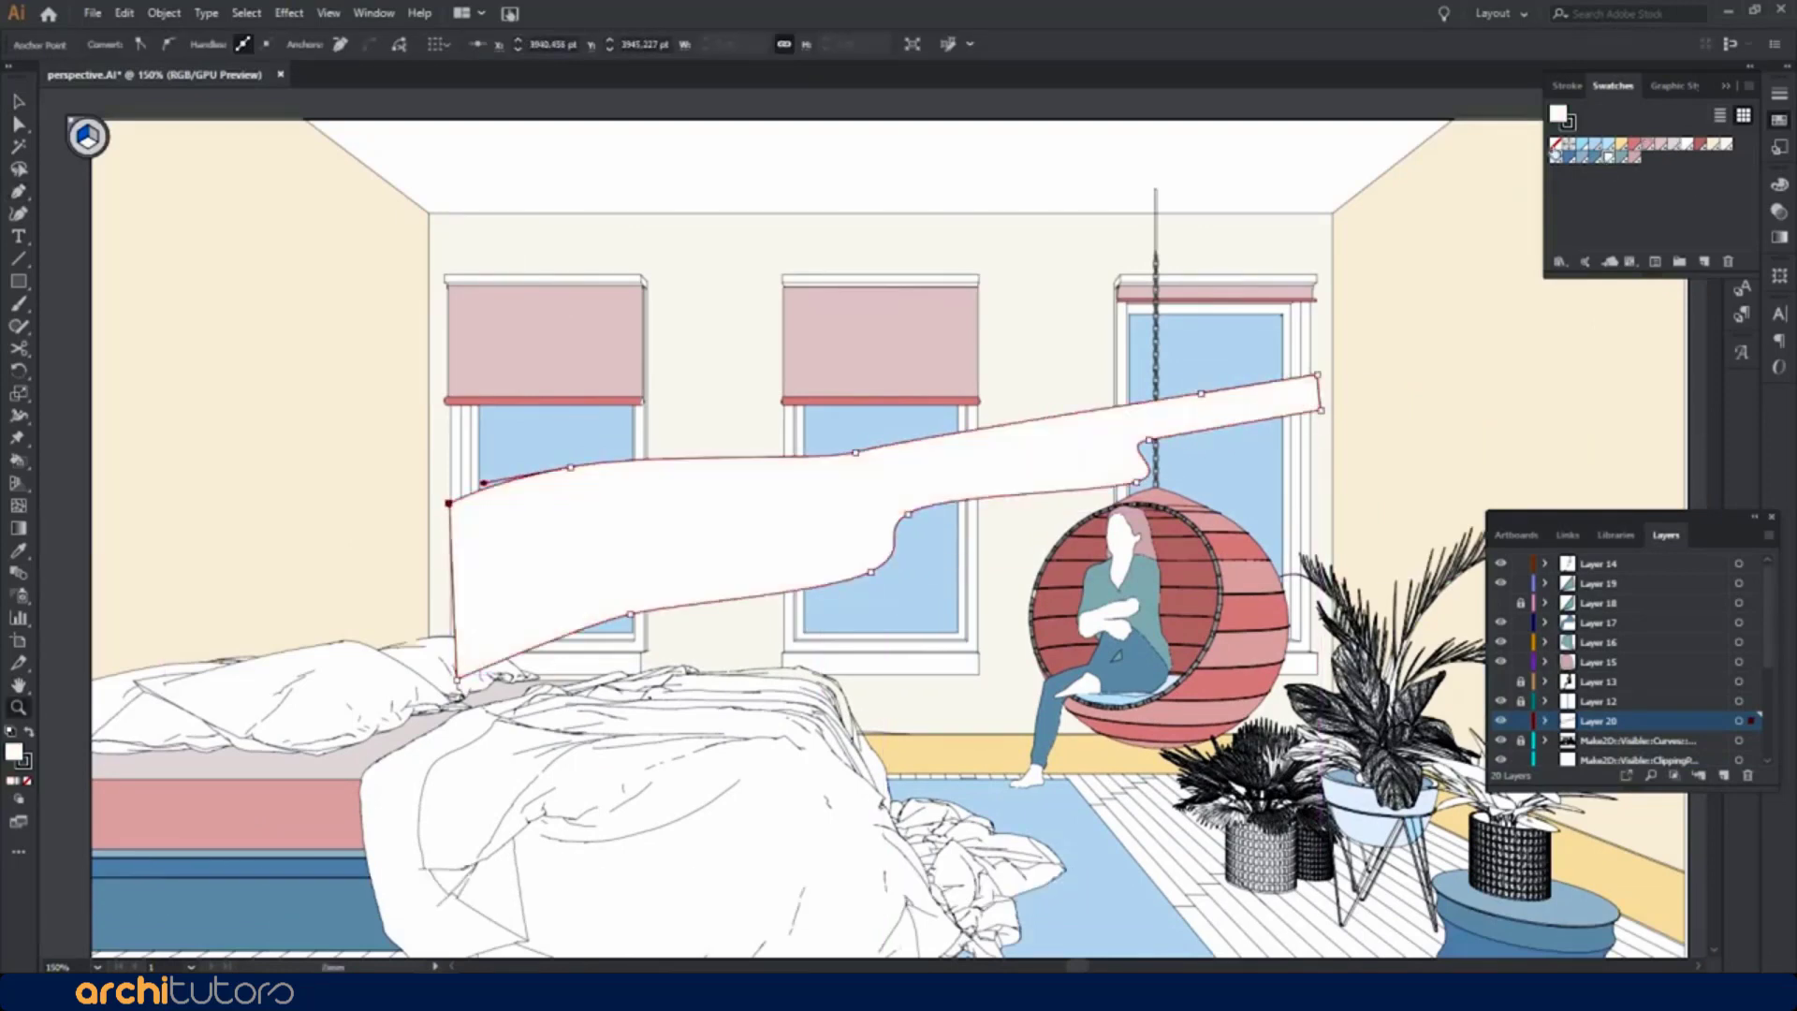
pyautogui.click(173, 20)
pyautogui.click(439, 573)
# Live Paint the cloud regions white and the window sky regions light blue
pyautogui.press('k')
pyautogui.click(341, 561)
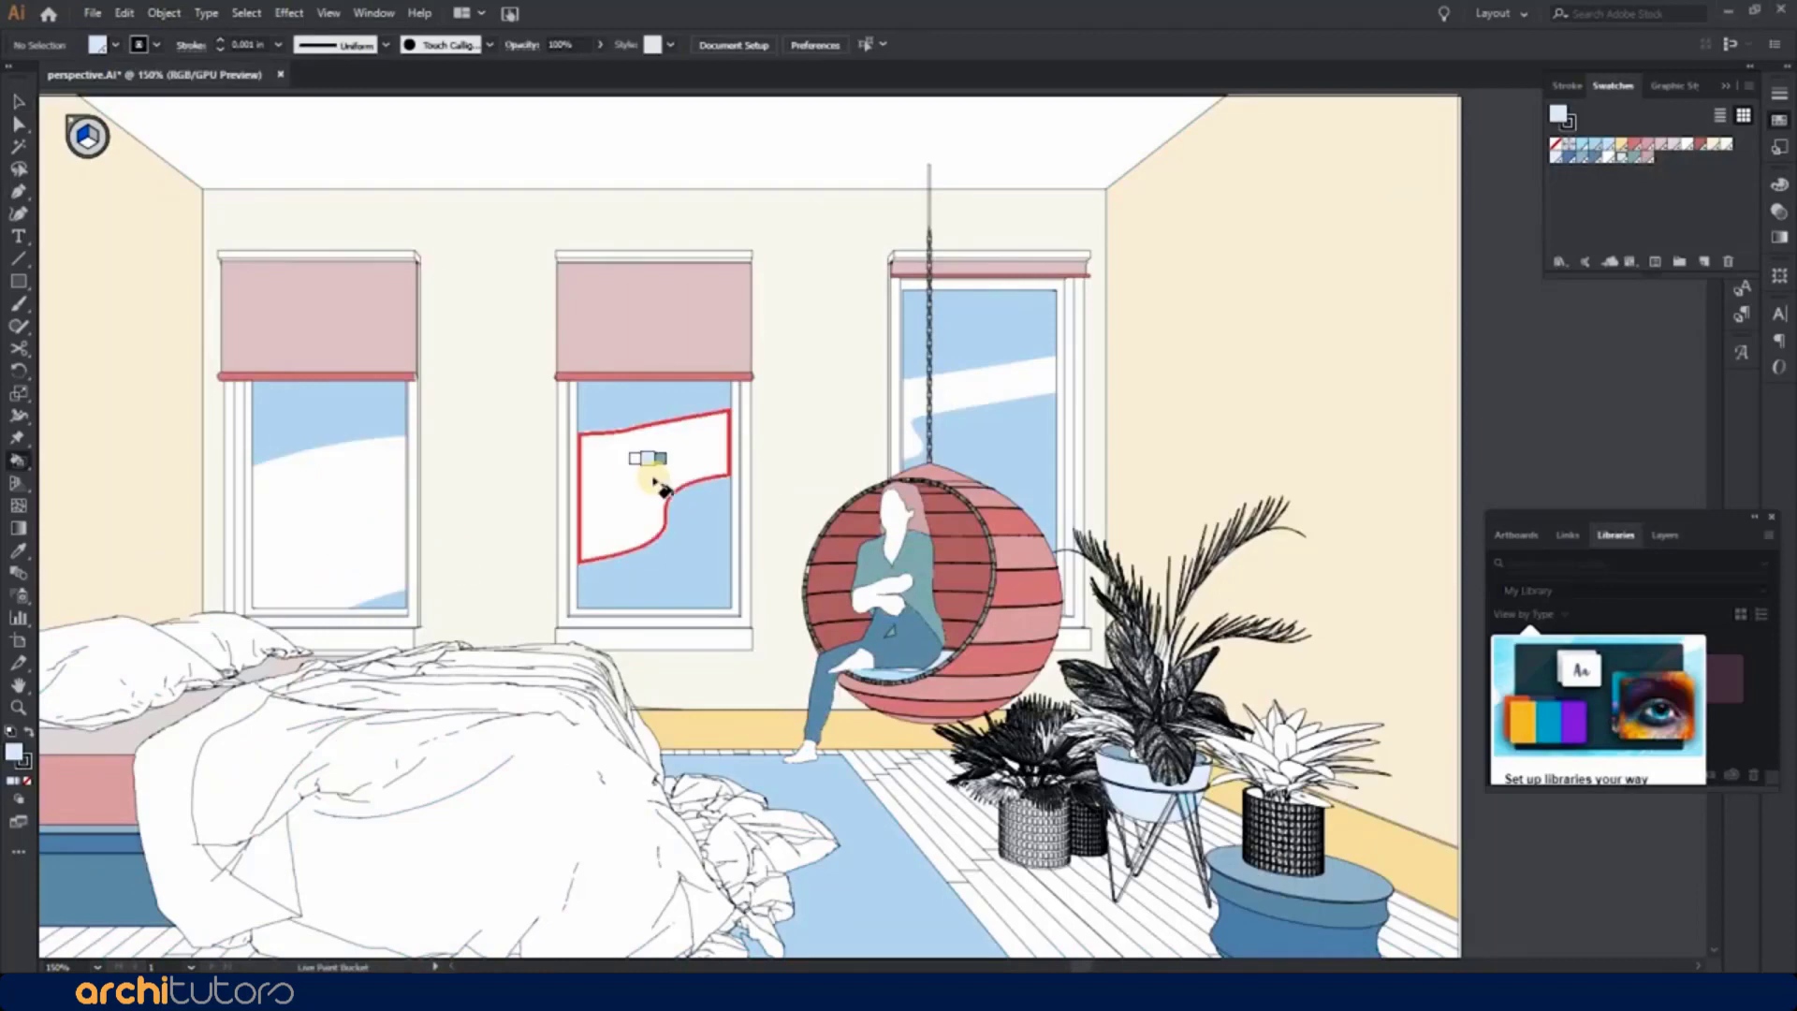
pyautogui.click(646, 486)
pyautogui.click(987, 398)
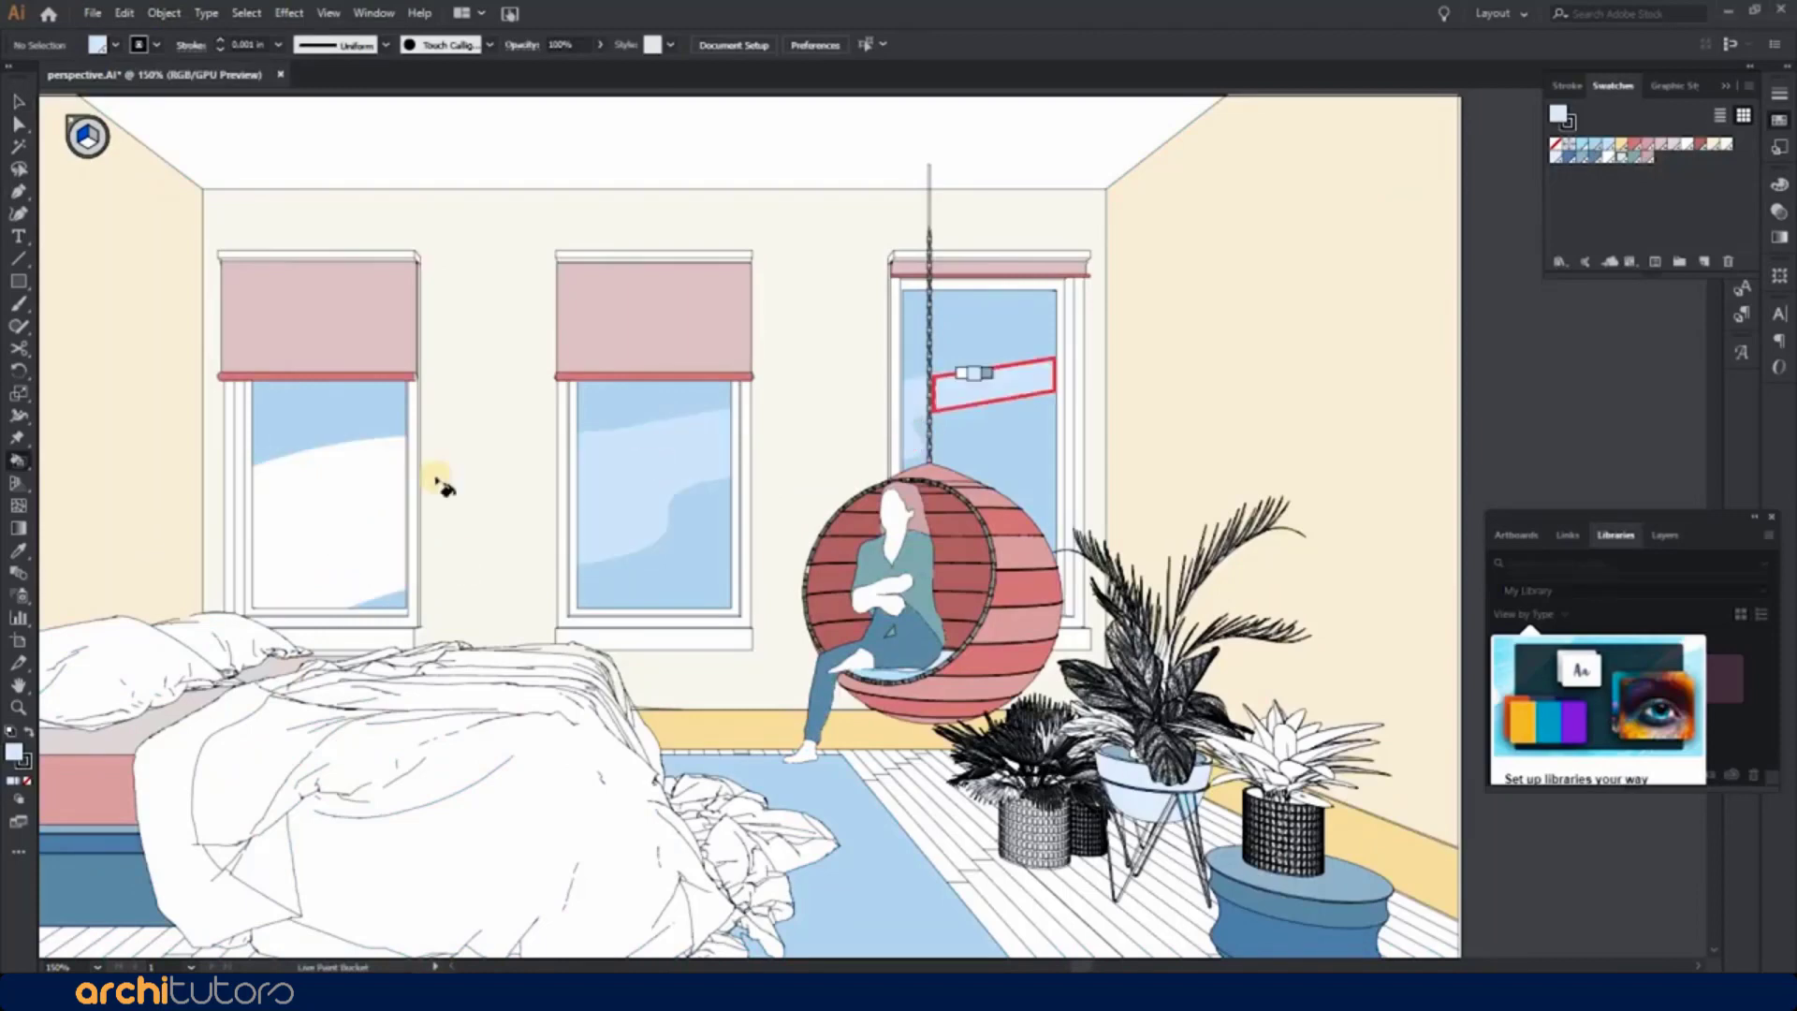
pyautogui.click(356, 552)
# Shift the sky swatch's hue to 201 in Swatch Options
pyautogui.doubleClick(1647, 150)
pyautogui.click(570, 646)
pyautogui.moveTo(669, 479); pyautogui.dragTo(665, 479)
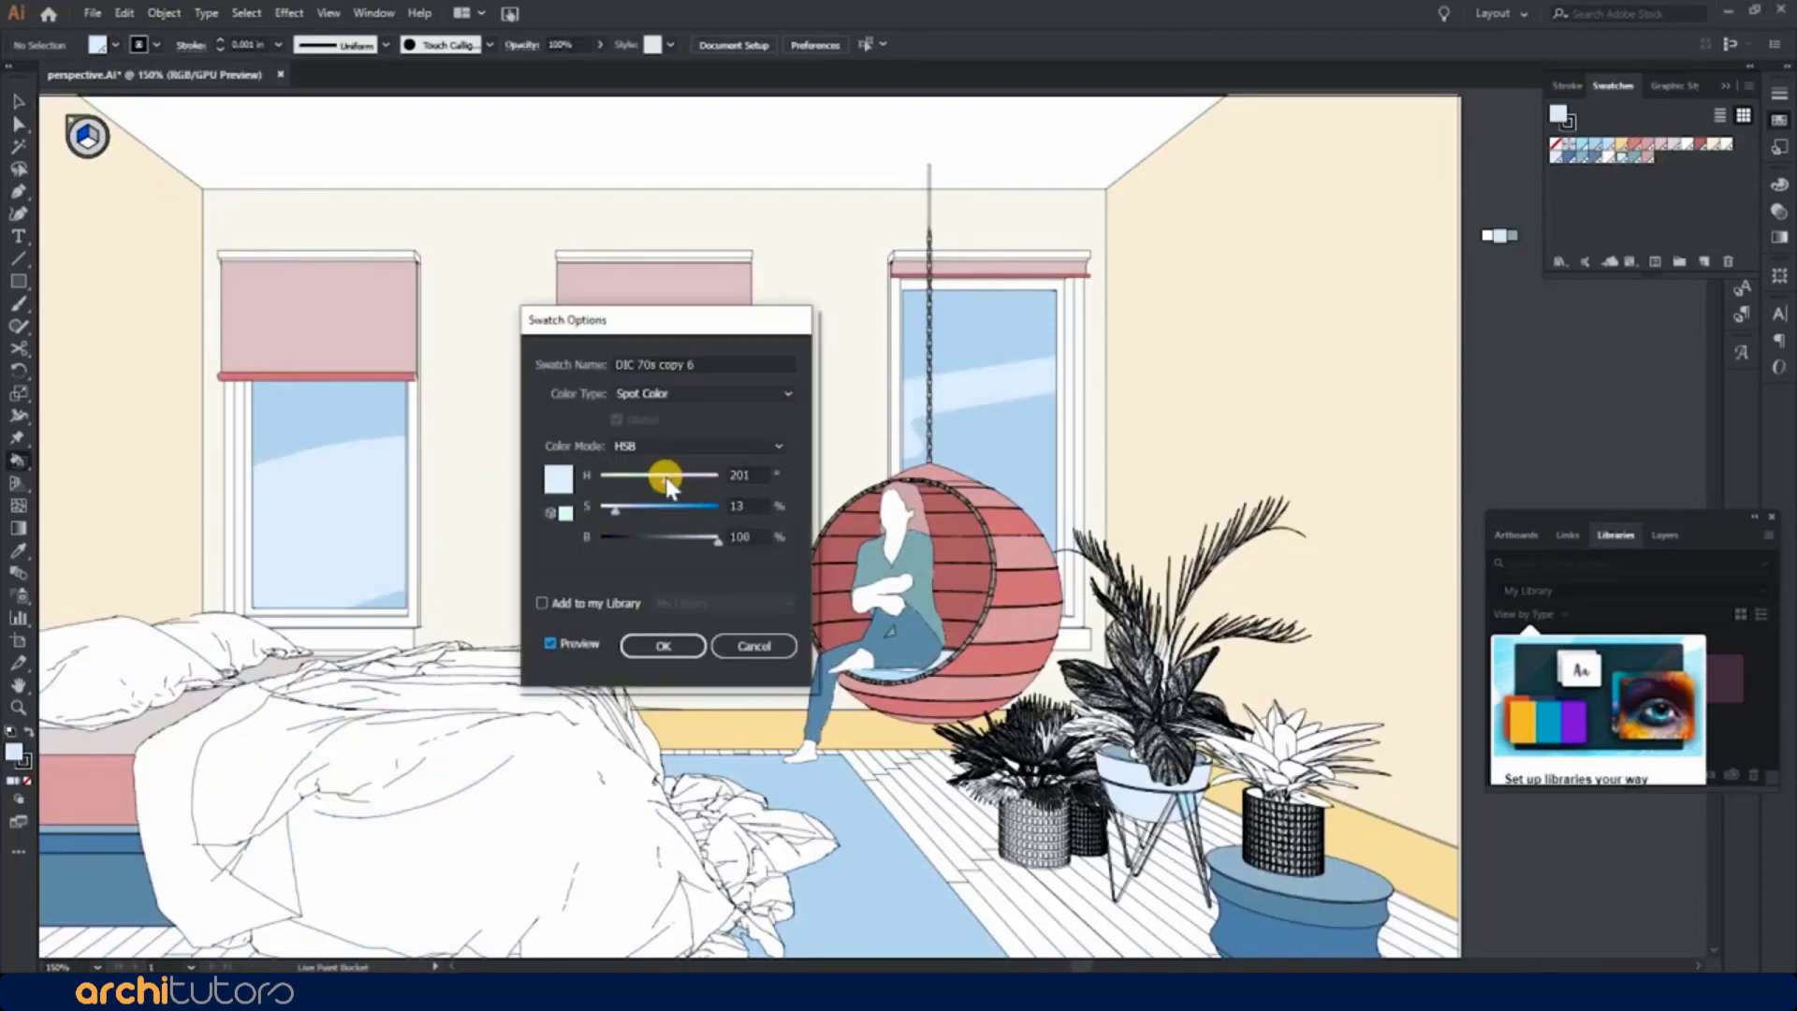
pyautogui.press('Return')
pyautogui.click(942, 419)
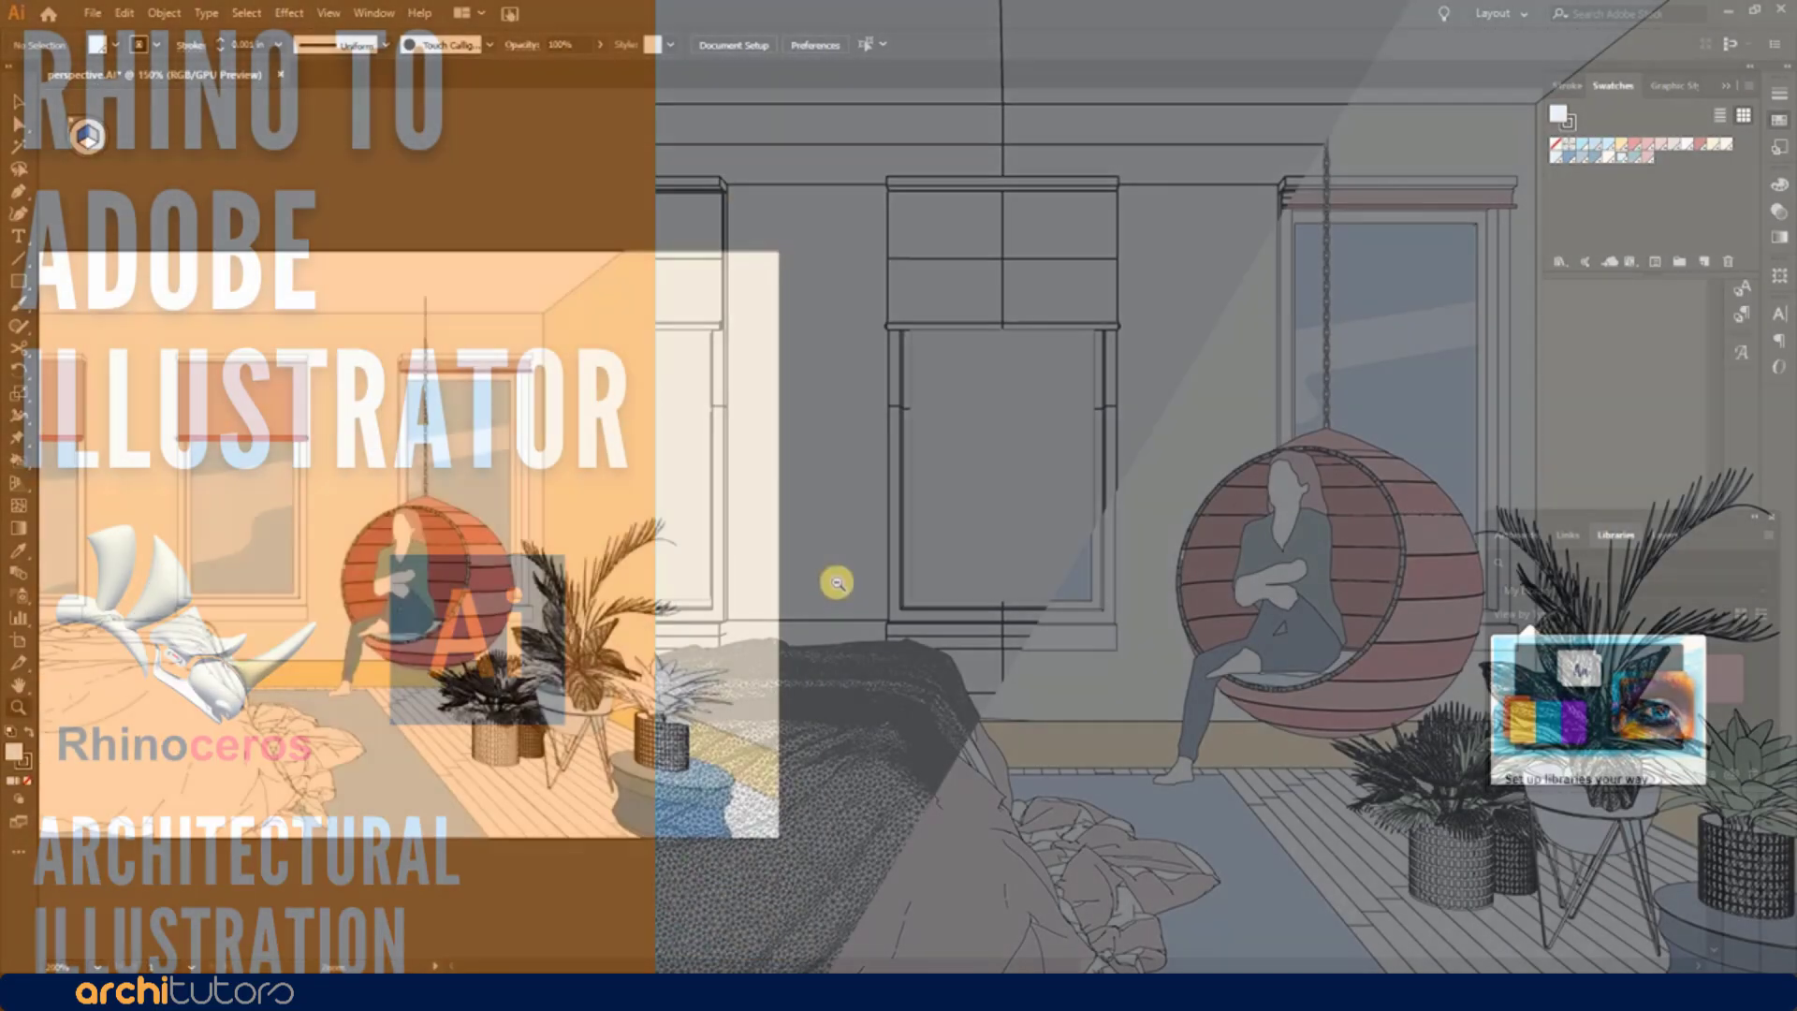